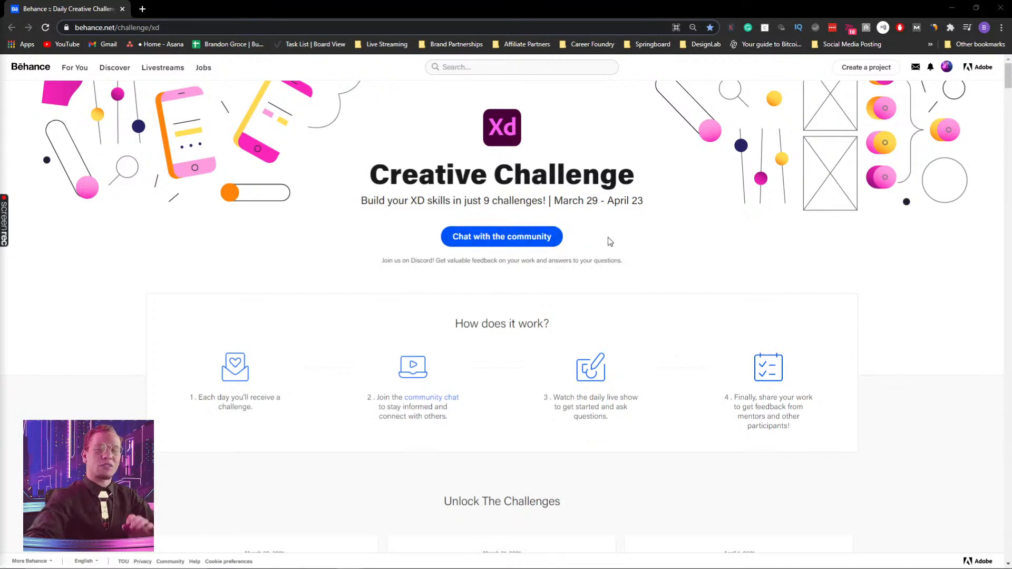
Review the Micro-interactions challenge on the challenge page and the feedback posted in the Discord challenge channel
scroll(712, 333, "down", 4)
scroll(712, 334, "down", 10)
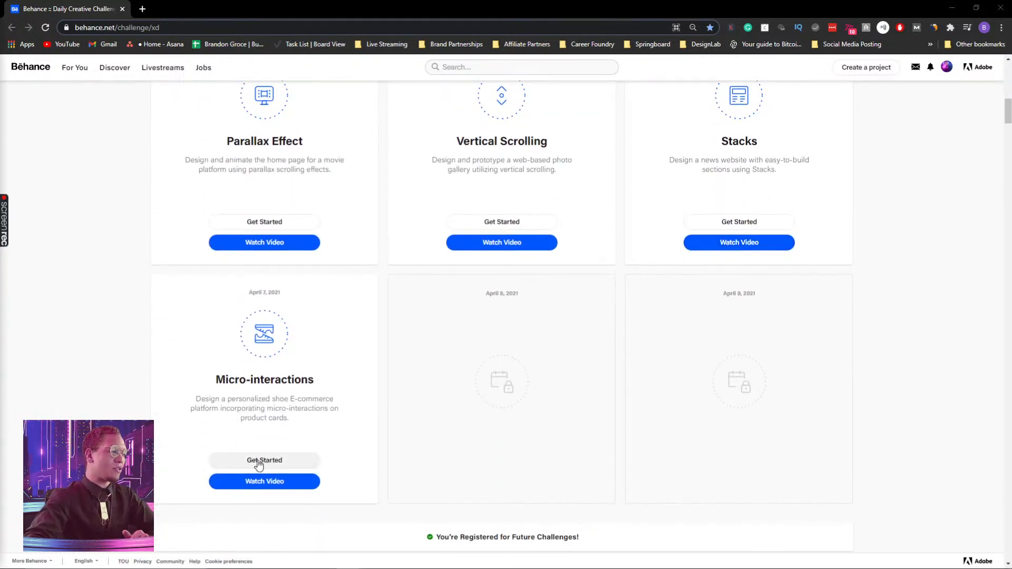
mouse_move(509, 566)
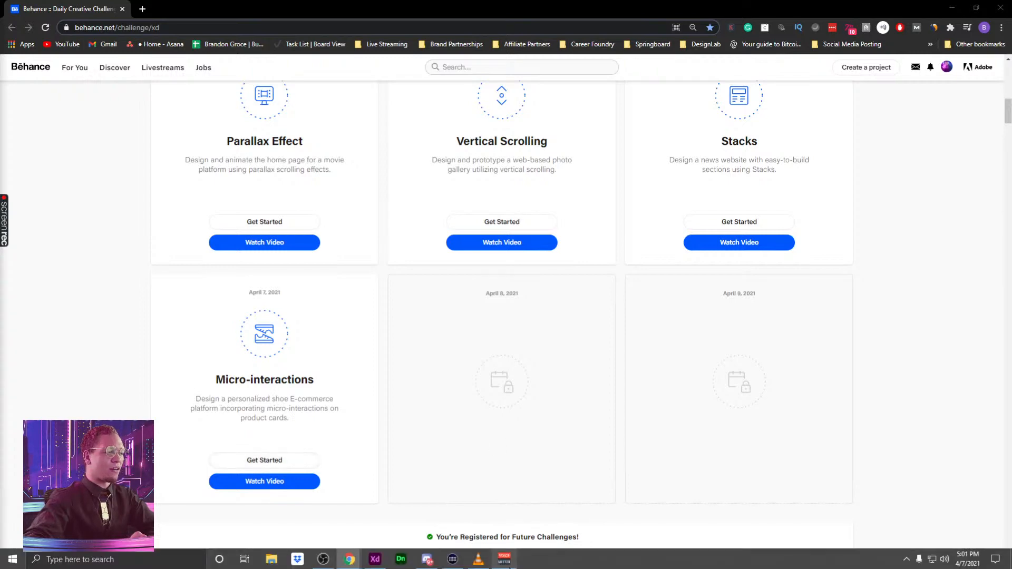
left_click(419, 567)
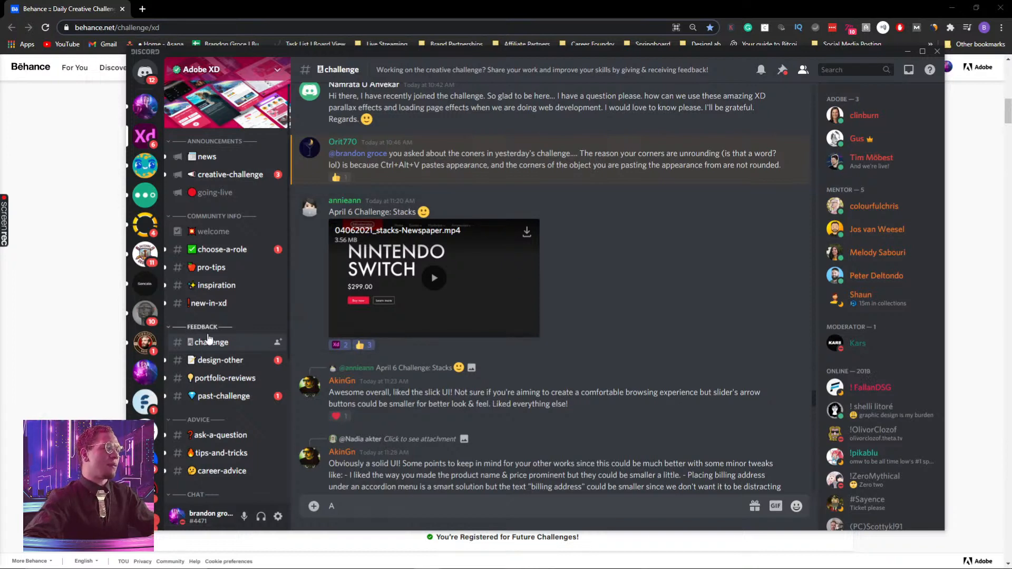
scroll(532, 281, "up", 5)
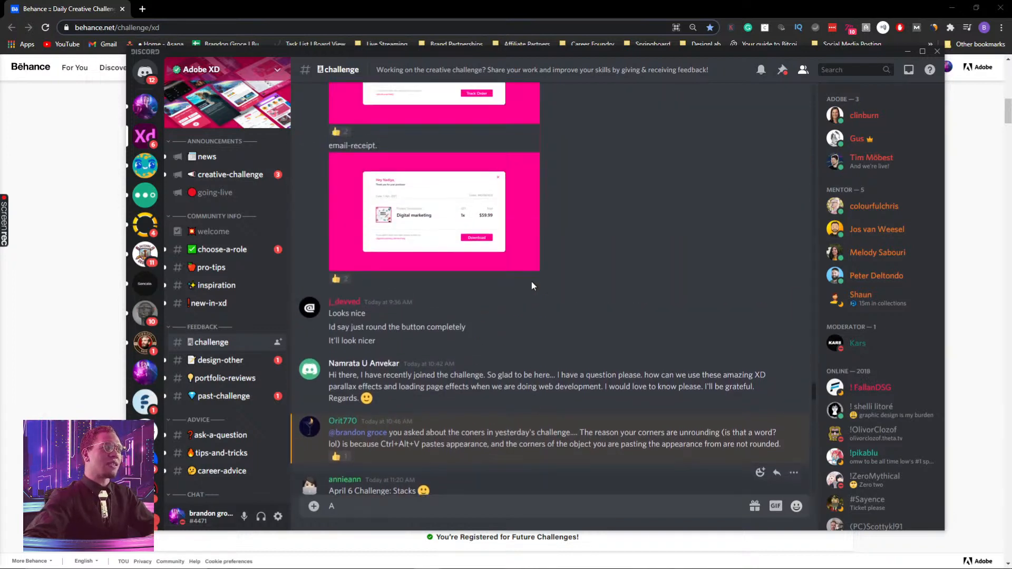
scroll(532, 283, "up", 3)
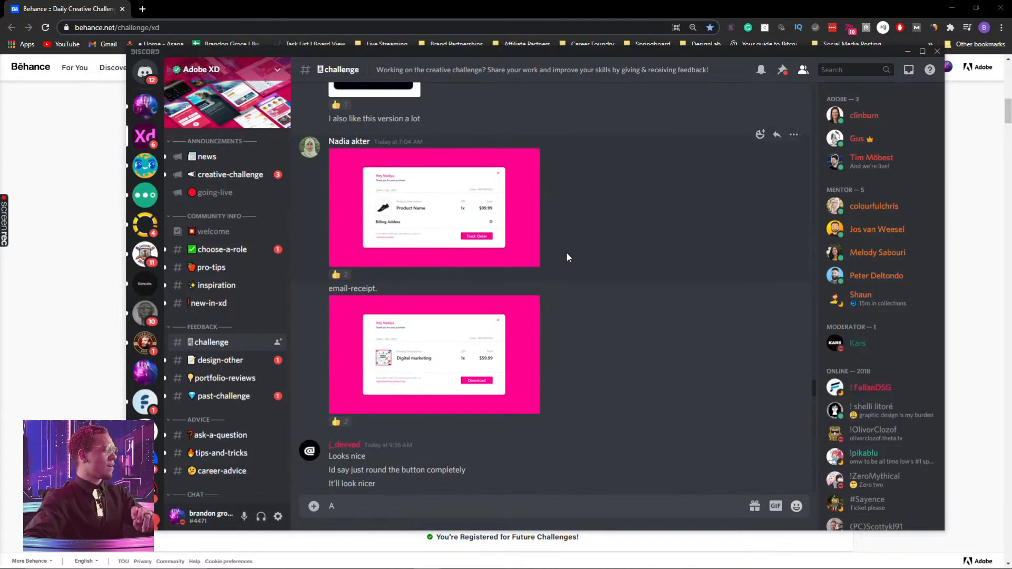
scroll(567, 254, "down", 3)
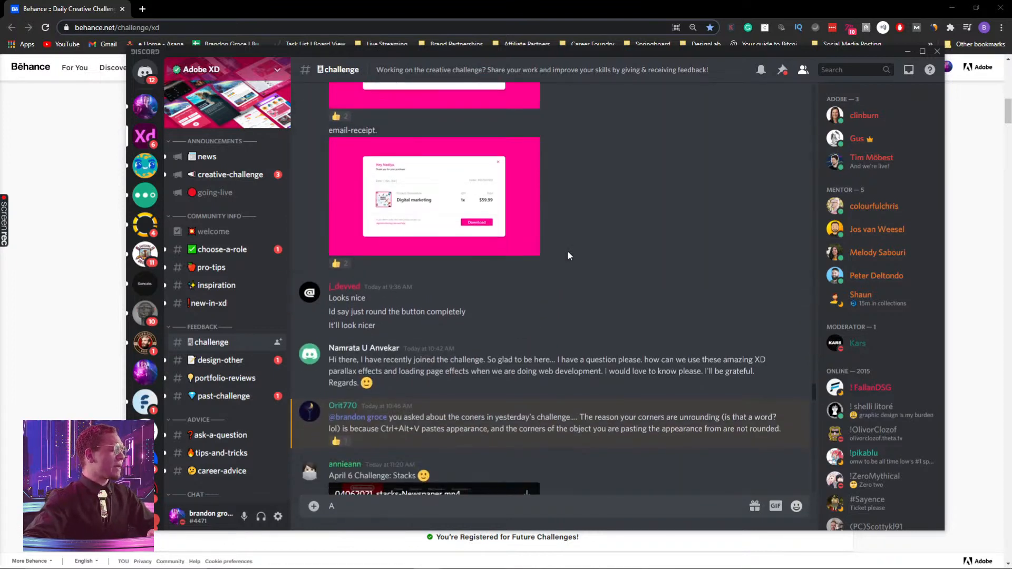
left_click(908, 52)
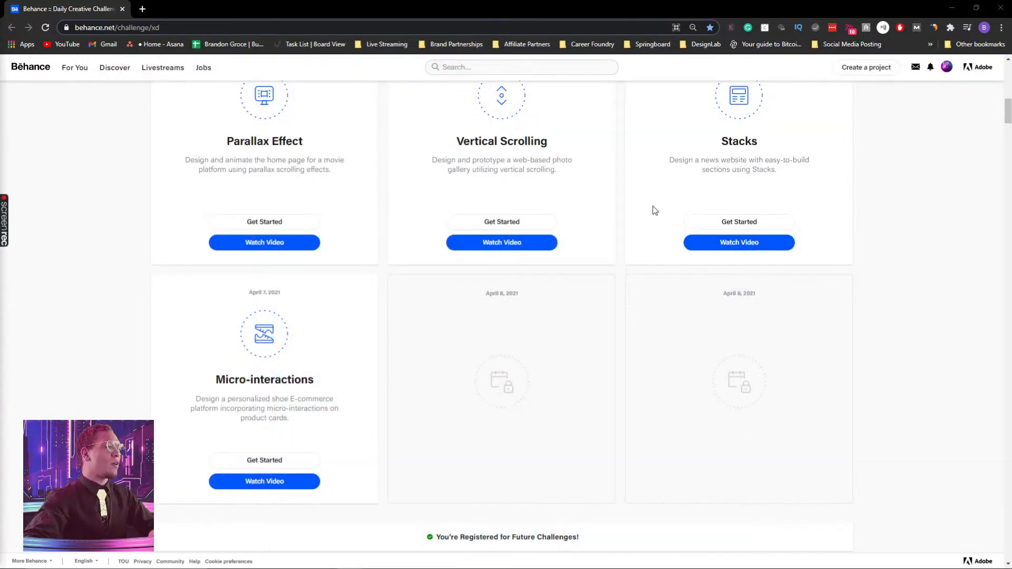
Switch to Adobe XD and preview the HYPEBUYS artboard Web 1920 – 7
mouse_move(481, 567)
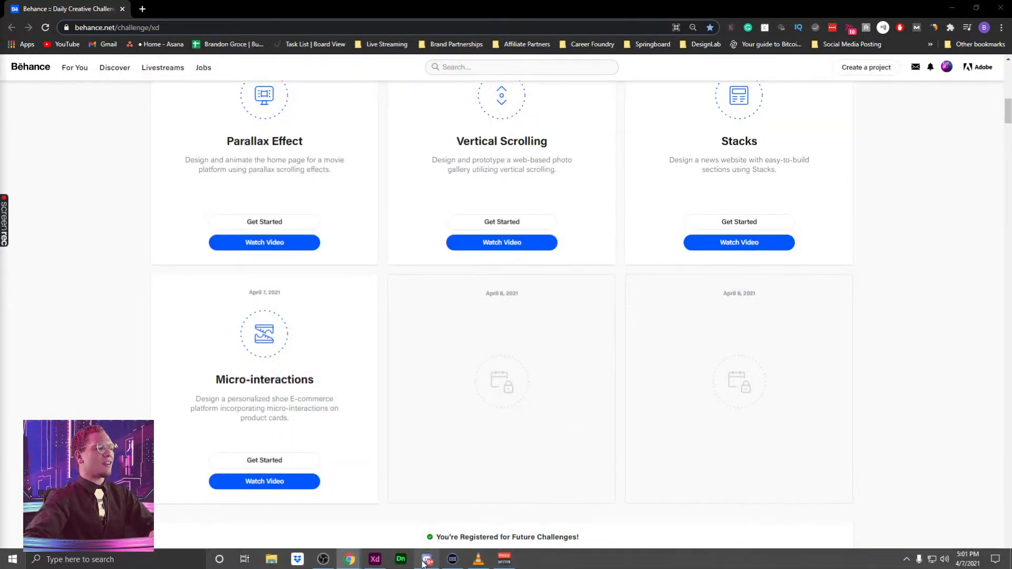
left_click(374, 559)
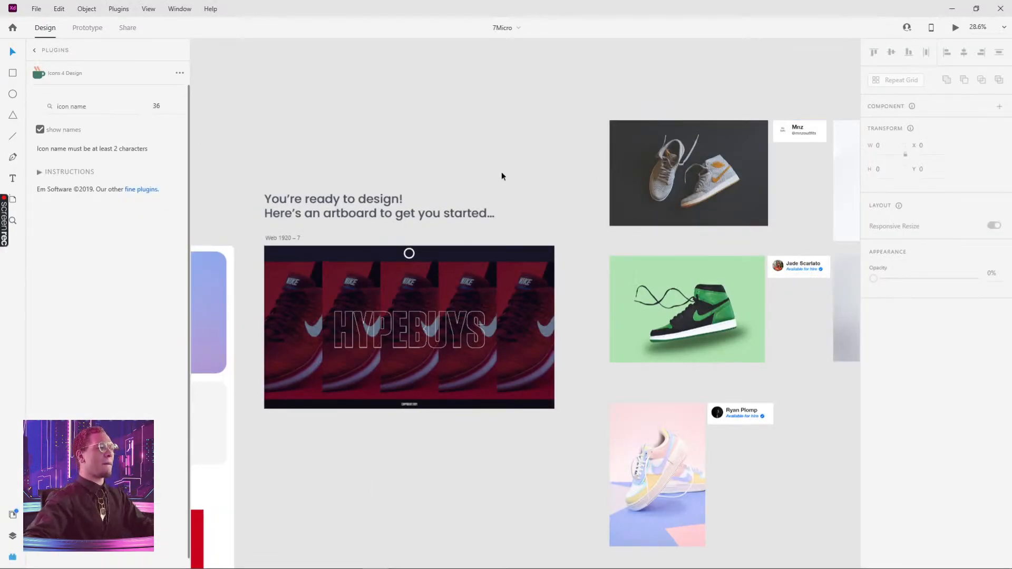
left_click_drag(335, 430, 396, 407)
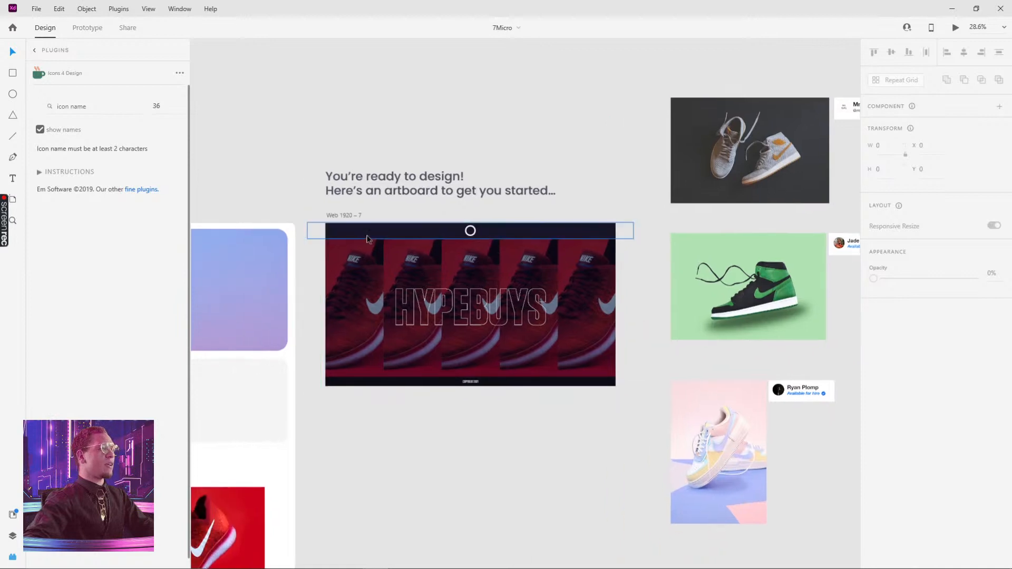
left_click_drag(340, 302, 655, 158)
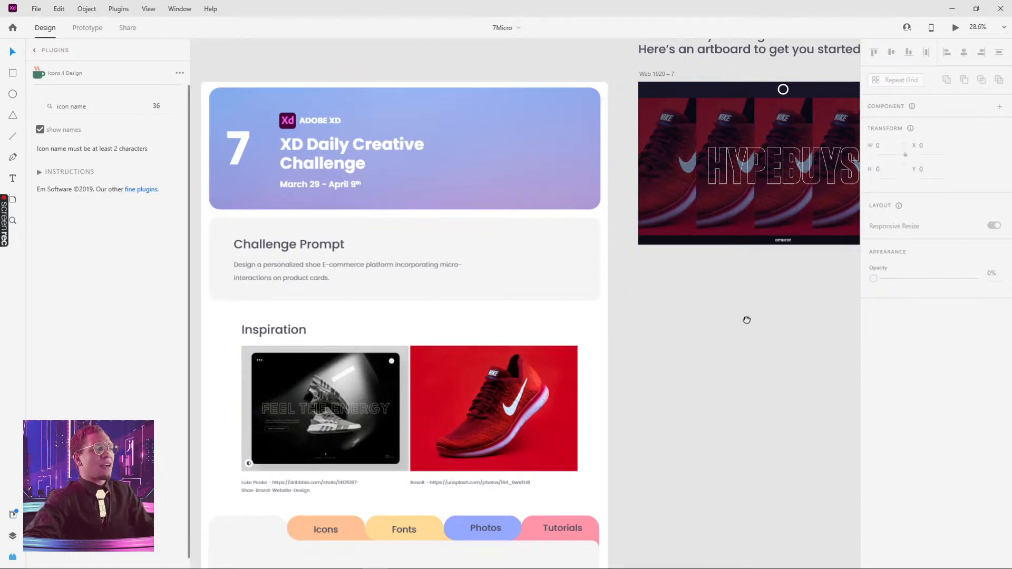
left_click_drag(747, 320, 517, 427)
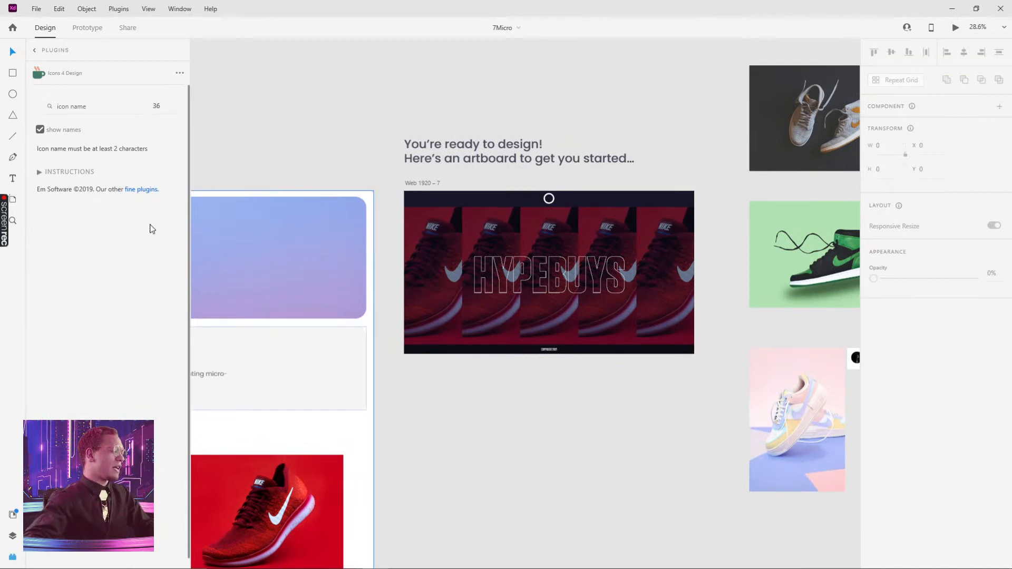
left_click(439, 241)
left_click(431, 182)
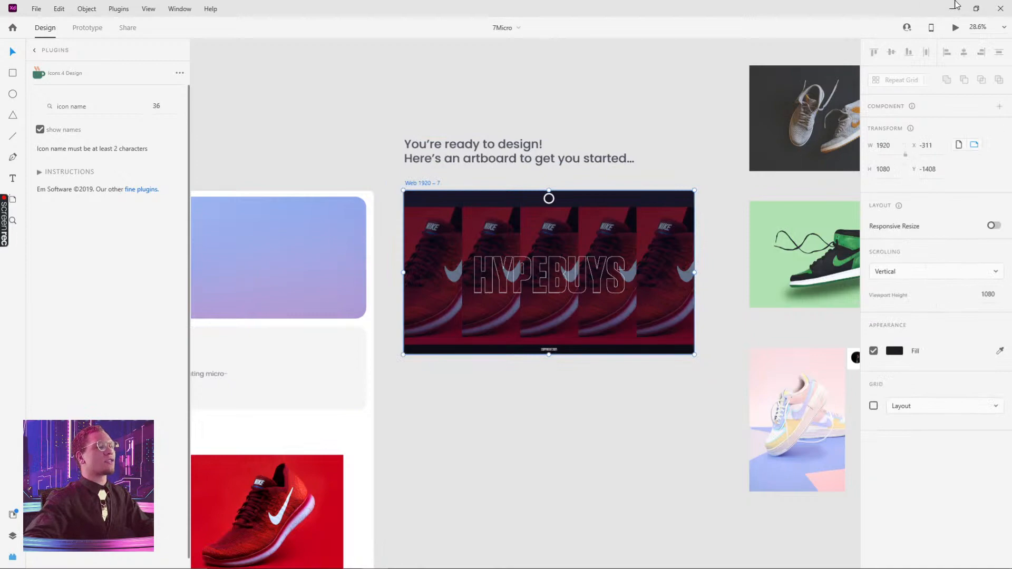
left_click(955, 27)
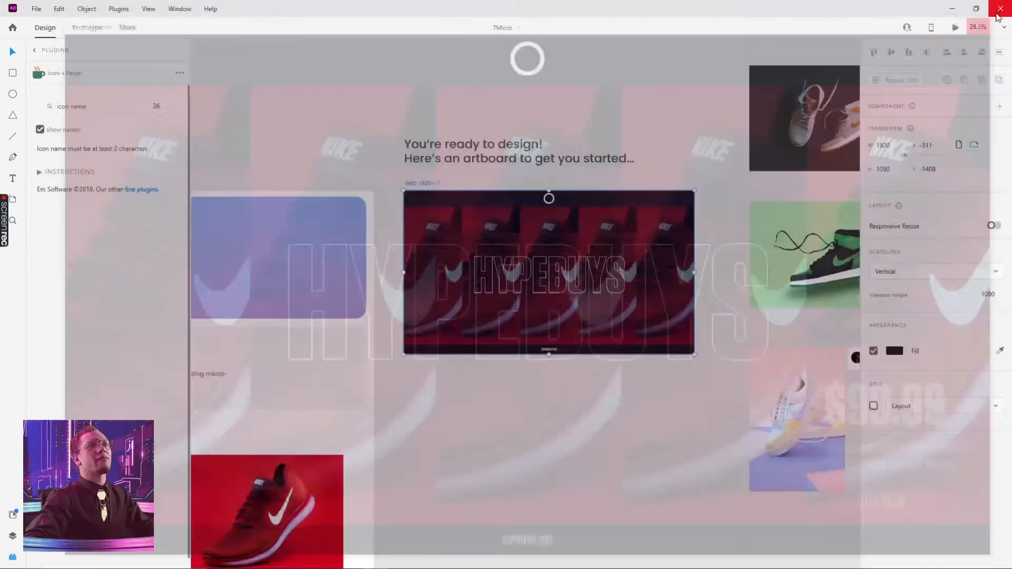
scroll(451, 304, "down", 3)
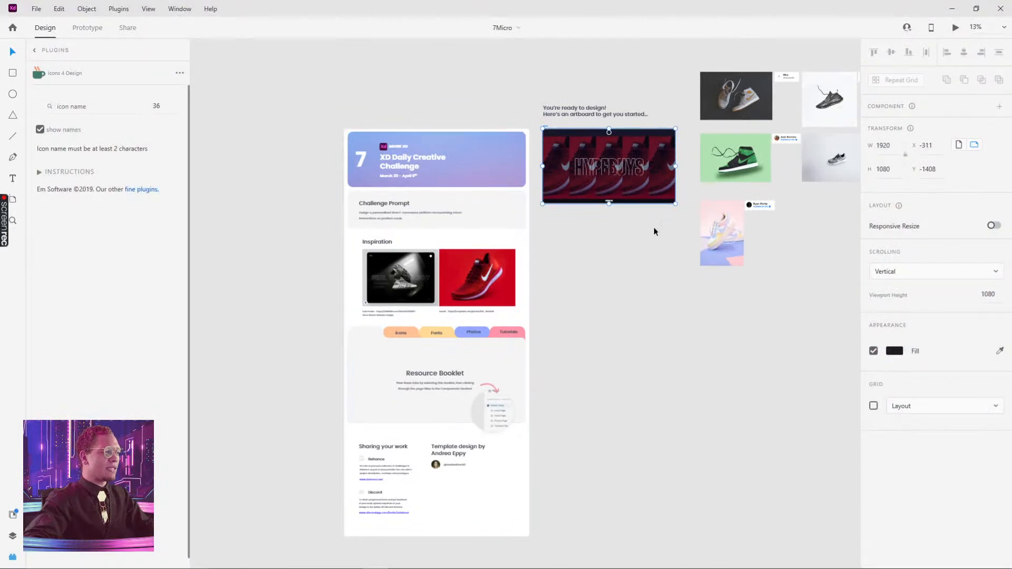
scroll(654, 204, "up", 2)
Try to shrink the shoe repeat grid on the HYPEBUYS artboard down to a single column
left_click(541, 186)
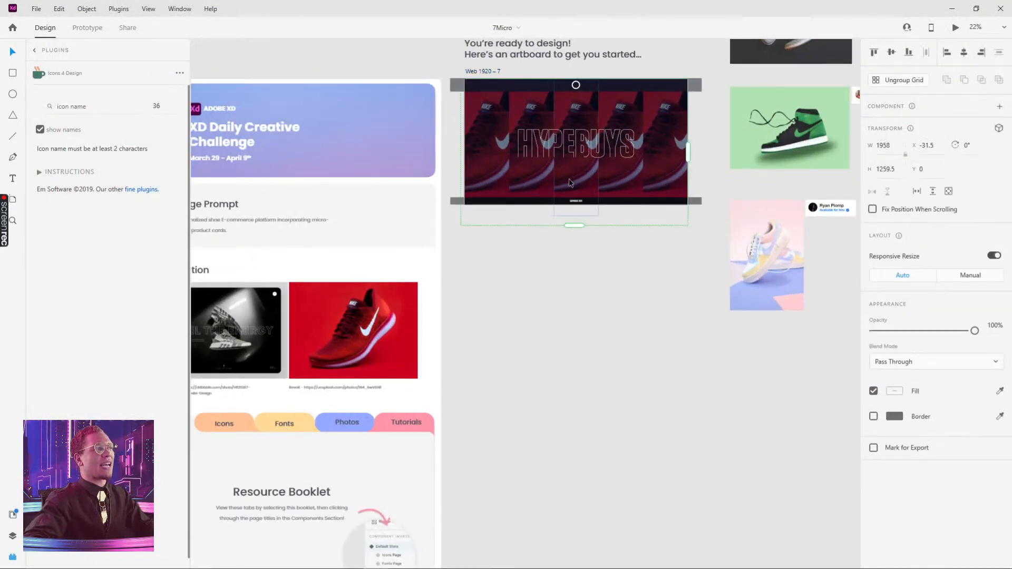
double_click(542, 186)
key("Escape")
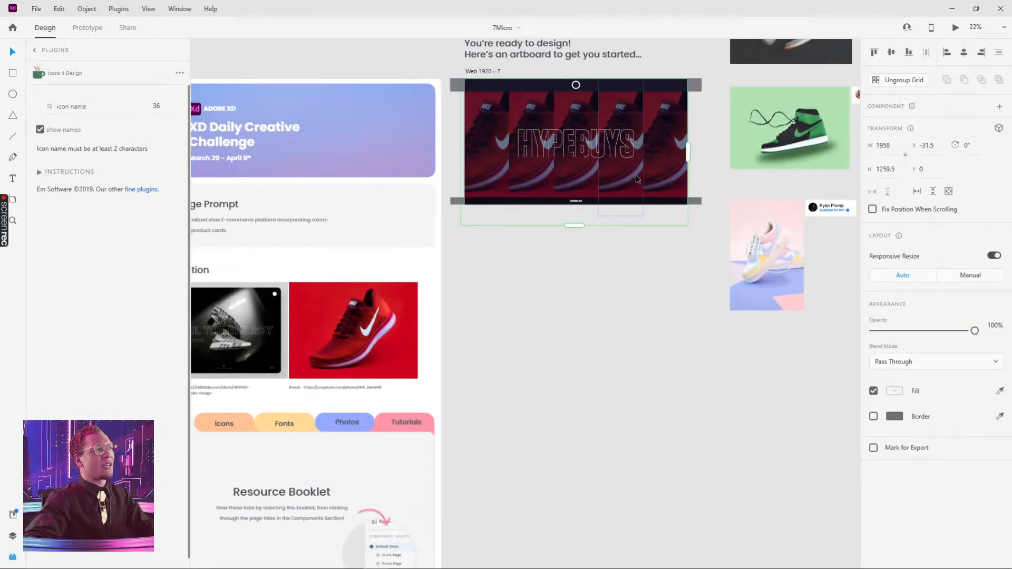
left_click_drag(688, 152, 509, 152)
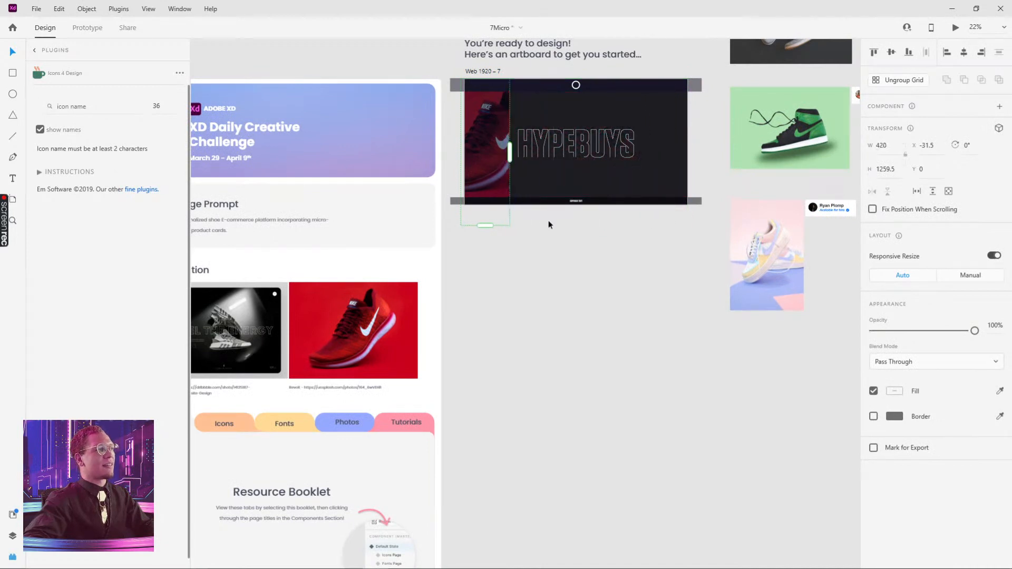
left_click(613, 259)
key("ctrl+z")
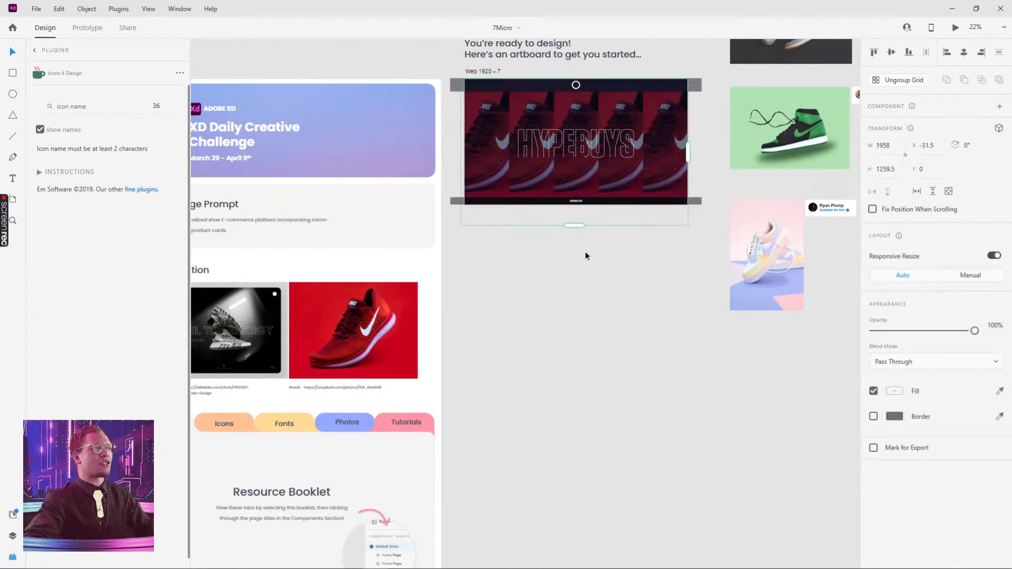
Select the Web 1920 – 7 artboard and run the preview of it again
left_click(585, 254)
left_click(489, 74)
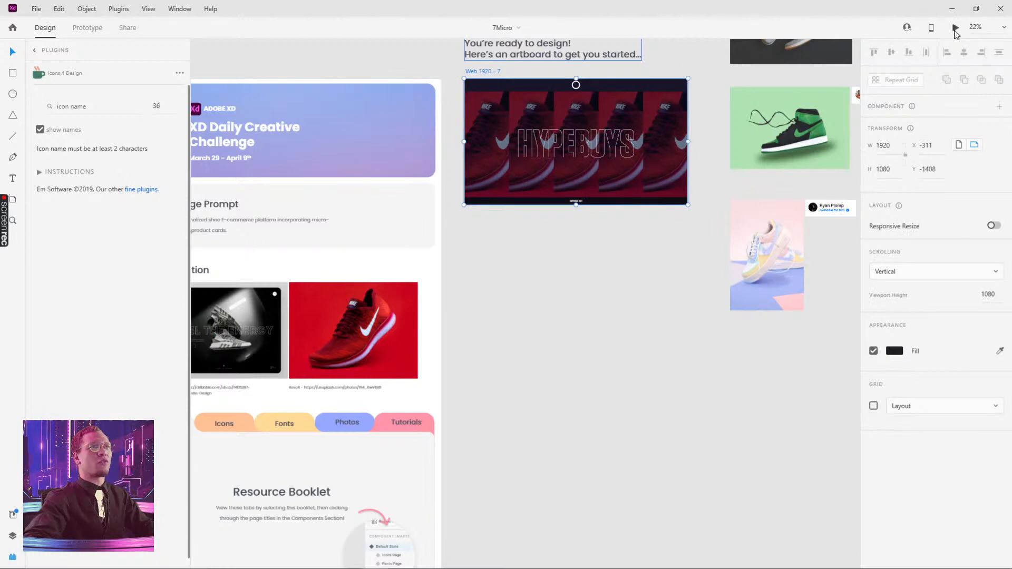
left_click(956, 27)
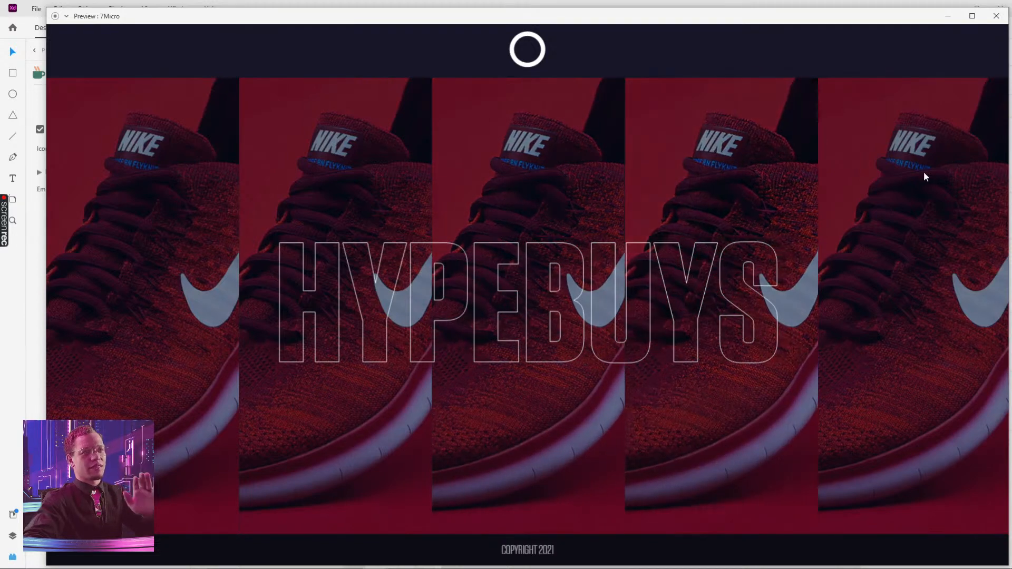
left_click(995, 17)
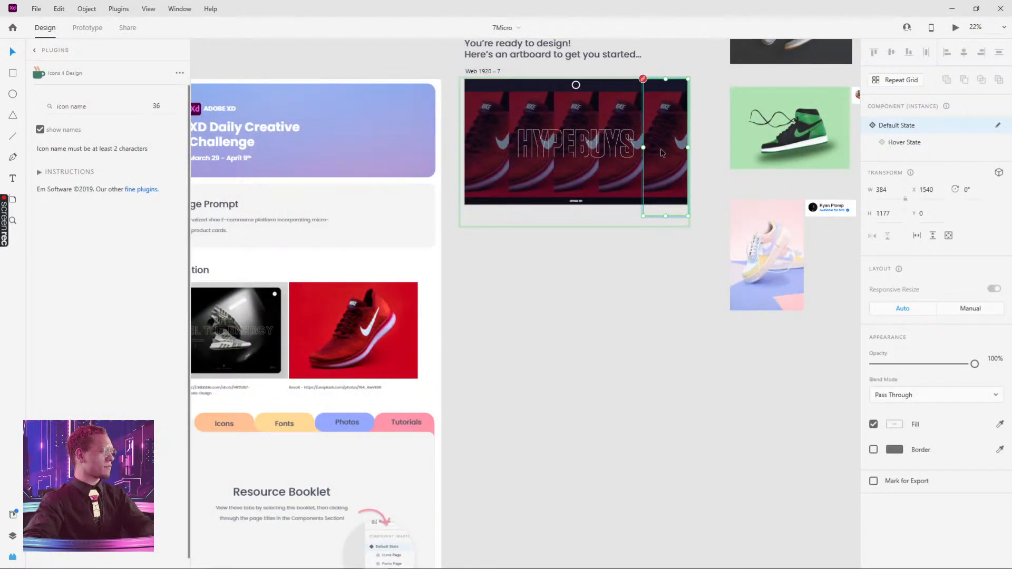
Duplicate the Web 1920 – 7 artboard below the original and ungroup the shoe repeat grid in the copy
key("Delete")
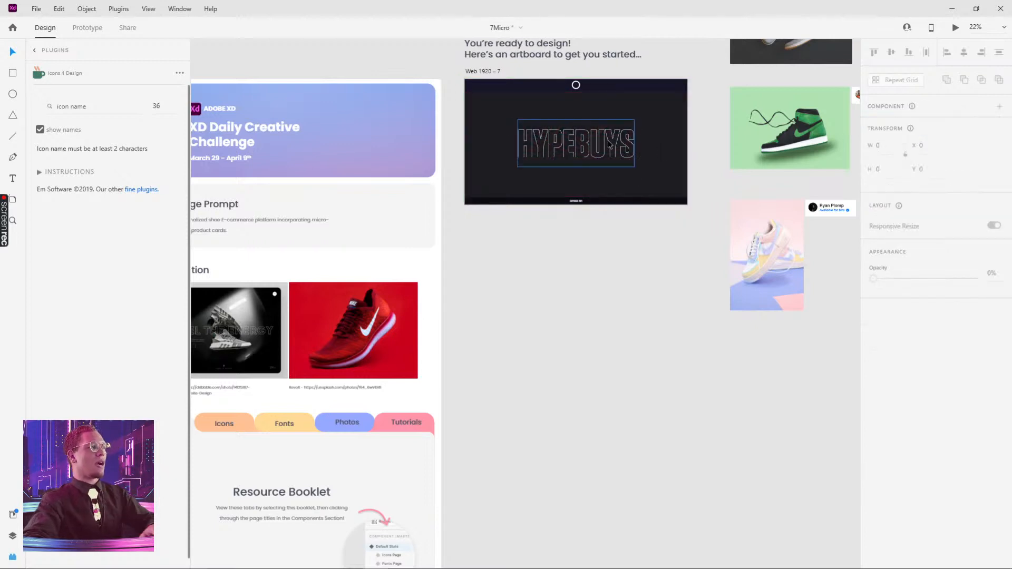
key("ctrl+z")
left_click_drag(494, 71, 493, 226)
left_click(666, 285)
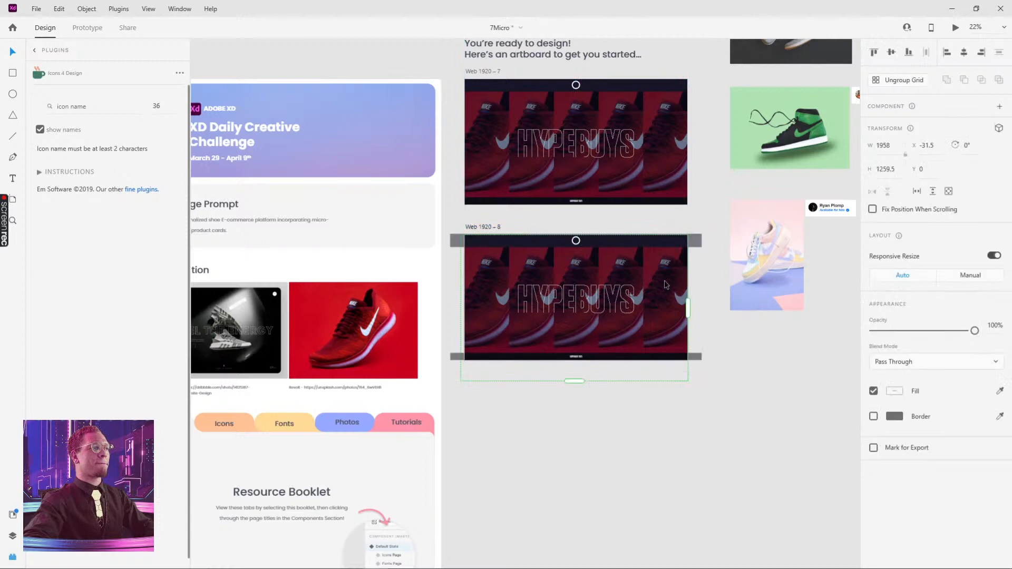
left_click(899, 80)
left_click(708, 284)
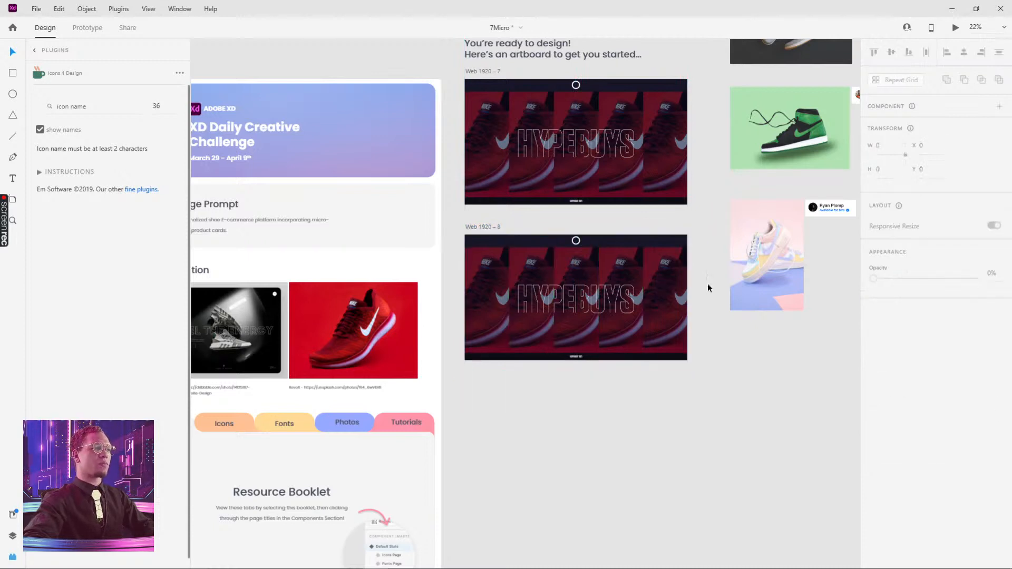
Delete four of the five shoe cards in the duplicated artboard, keeping only the leftmost one
left_click(677, 299)
key("Delete")
left_click(621, 267)
key("Delete")
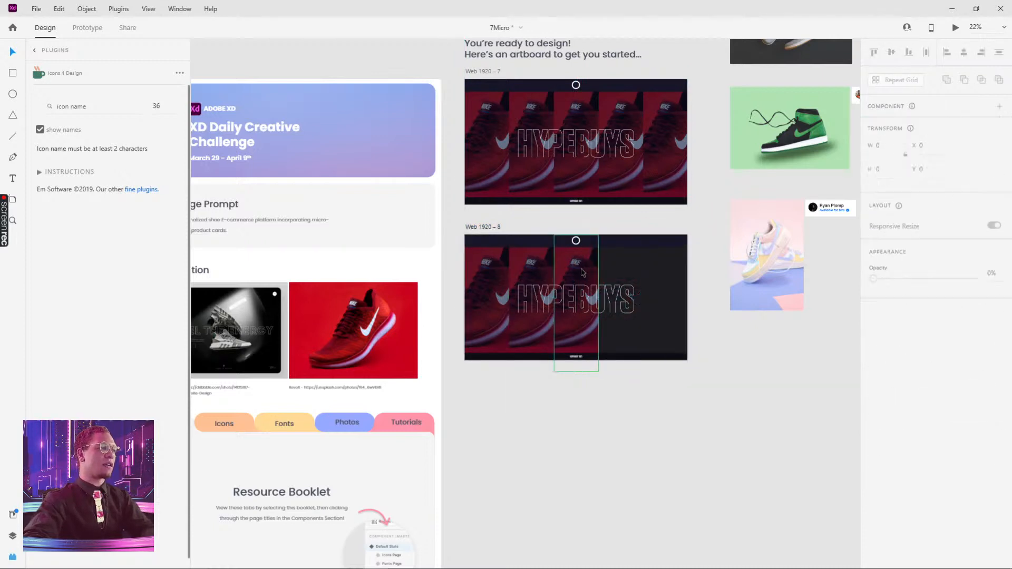
left_click(577, 267)
key("Delete")
left_click(534, 266)
key("Delete")
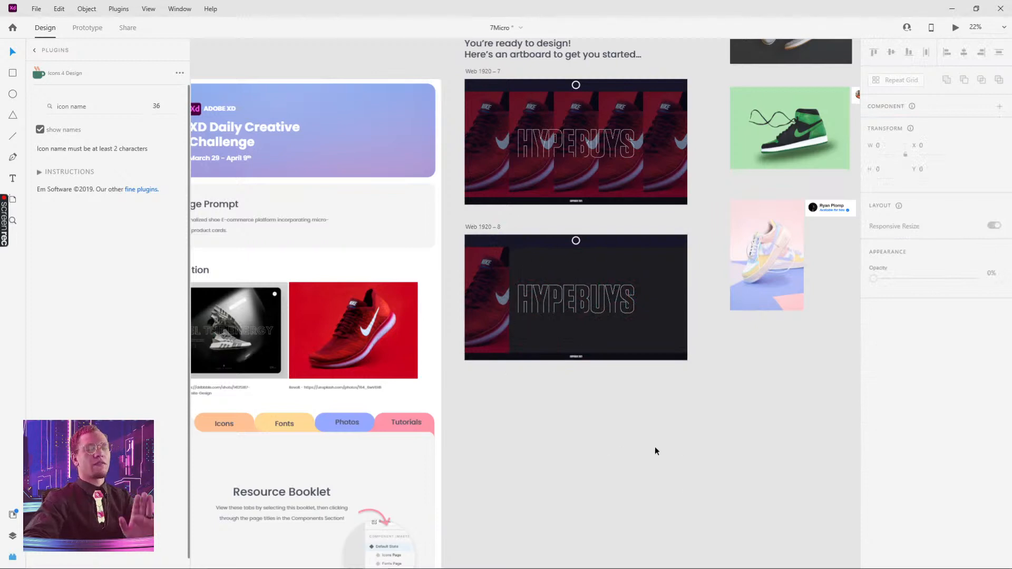
Preview the duplicated artboard and check the remaining shoe card's hover state
left_click(482, 295)
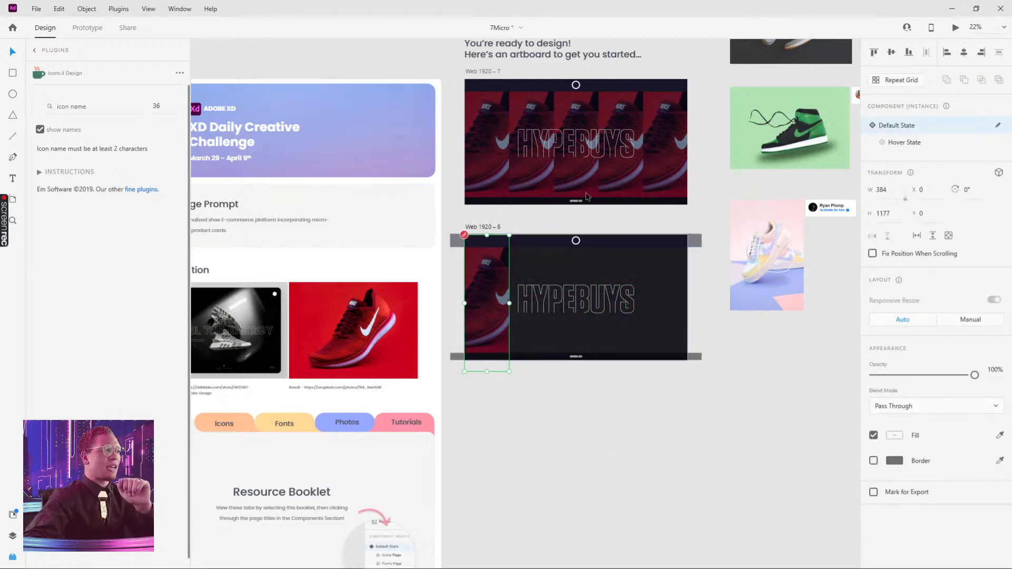
left_click(956, 28)
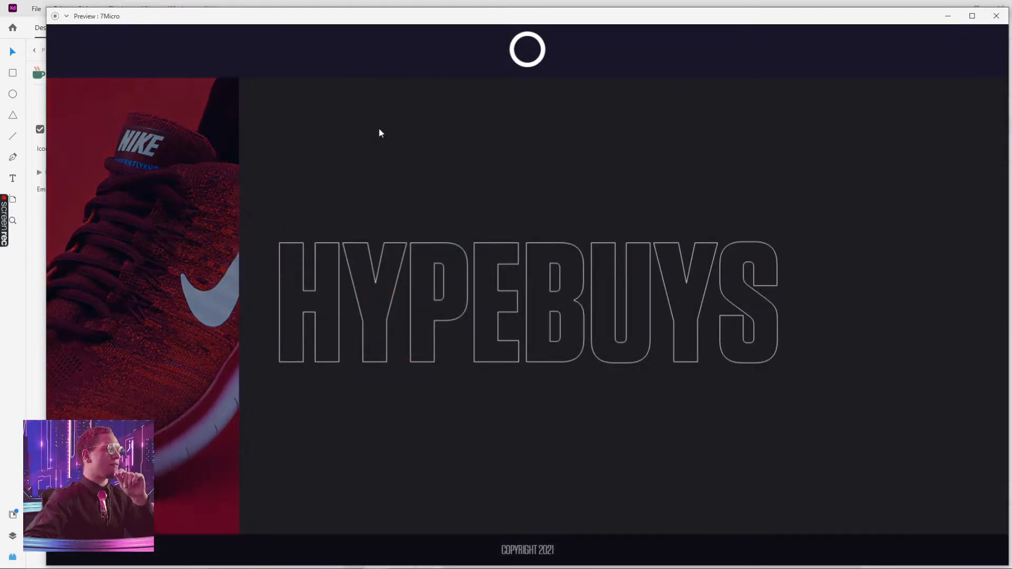
mouse_move(172, 169)
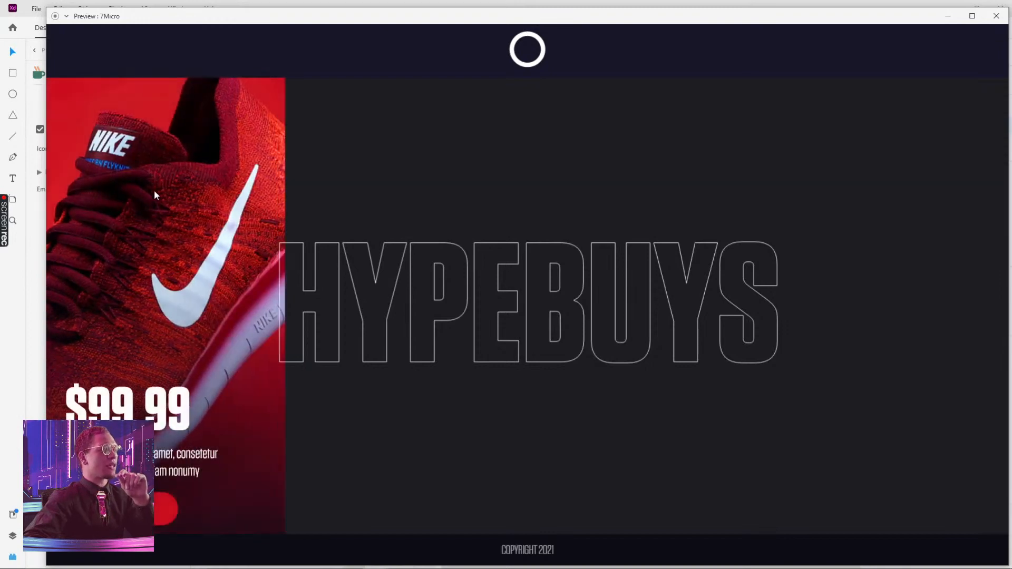
left_click(997, 16)
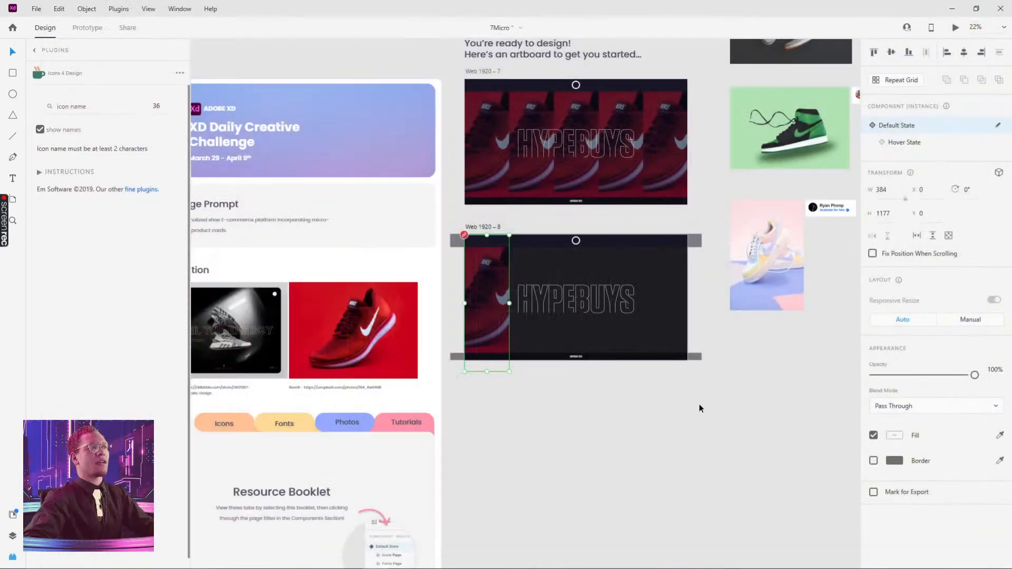
Delete the remaining shoe card from the duplicated artboard
scroll(699, 404, "down", 3)
left_click(439, 220)
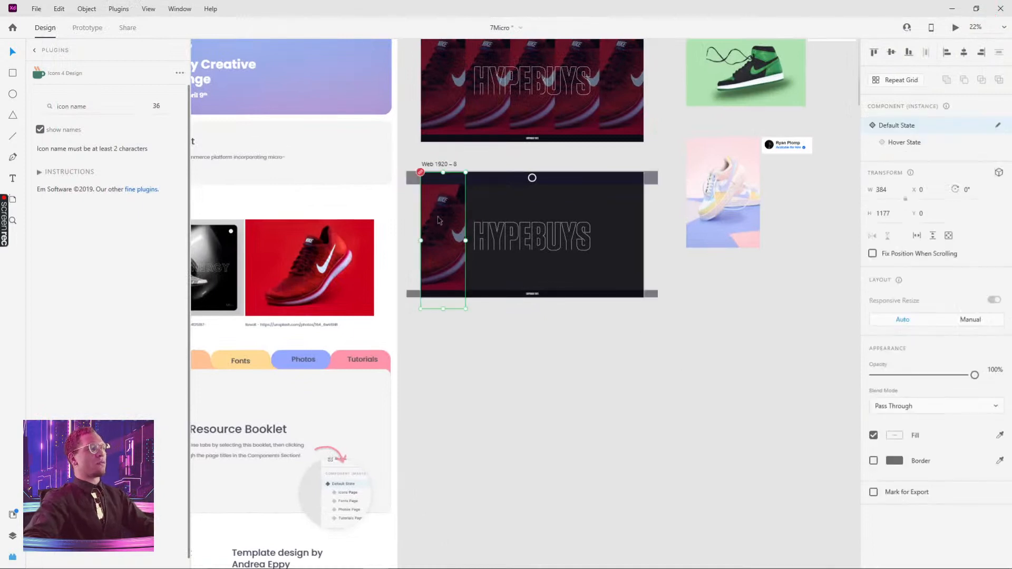
key("Delete")
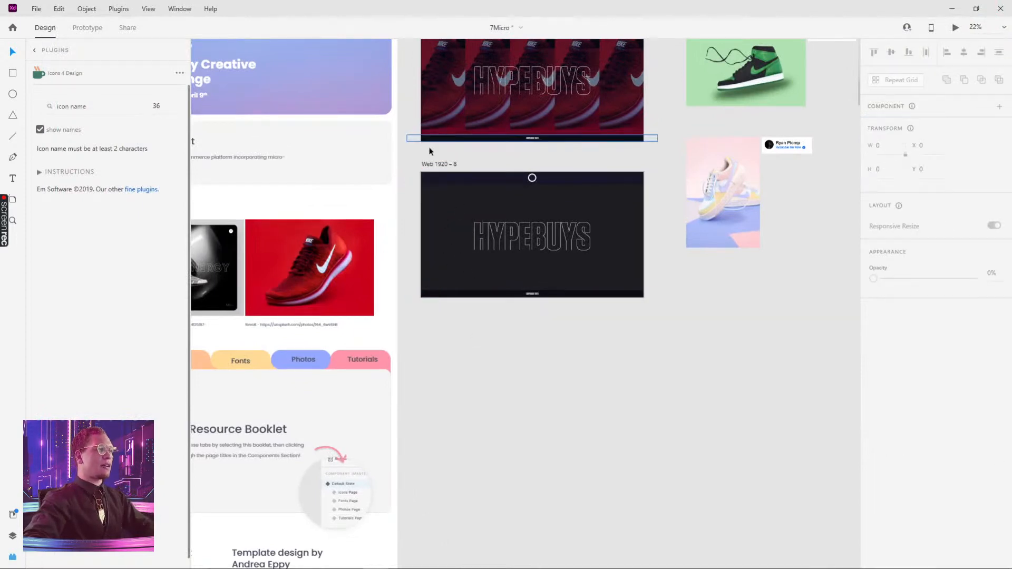
Check the width of the duplicated artboard and of the original artboard's shoe repeat grid
left_click(430, 164)
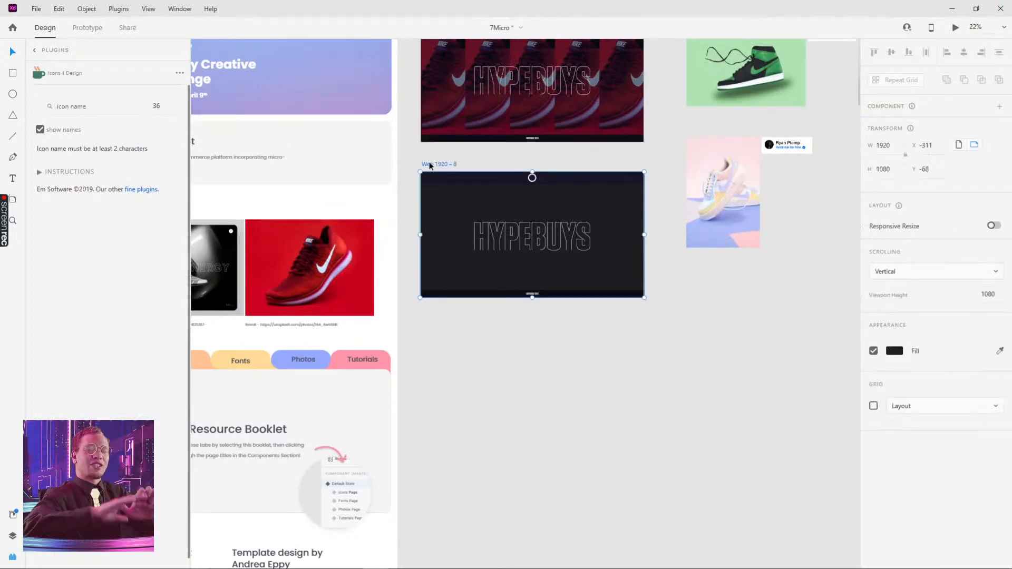
left_click(884, 146)
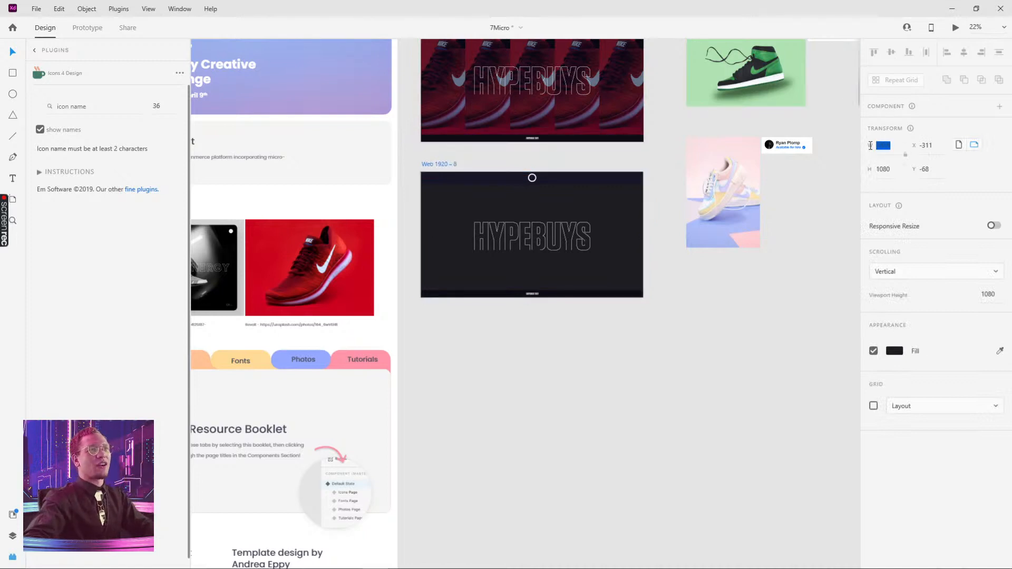
left_click(884, 146)
key("Escape")
left_click(893, 148)
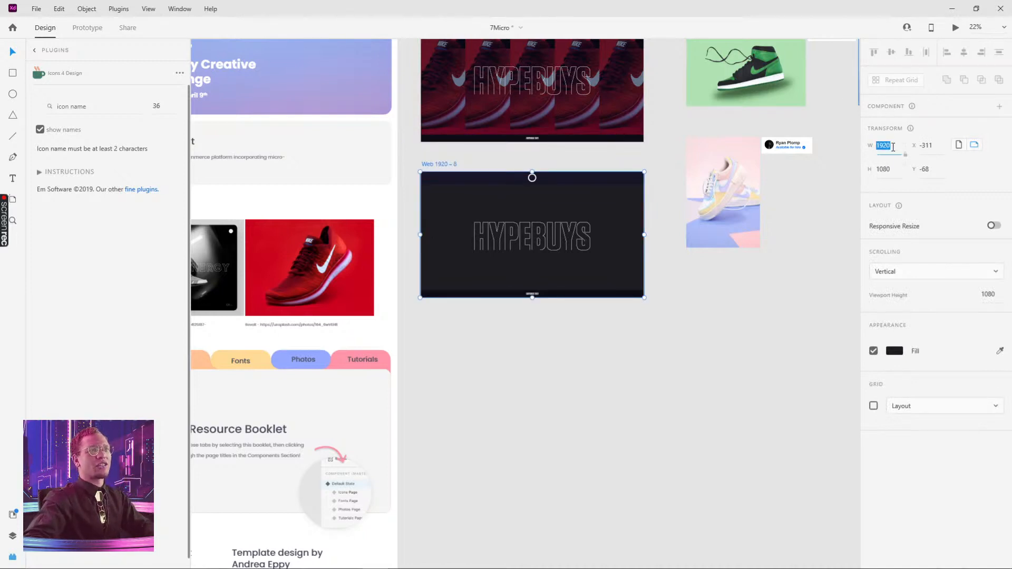
left_click(893, 148)
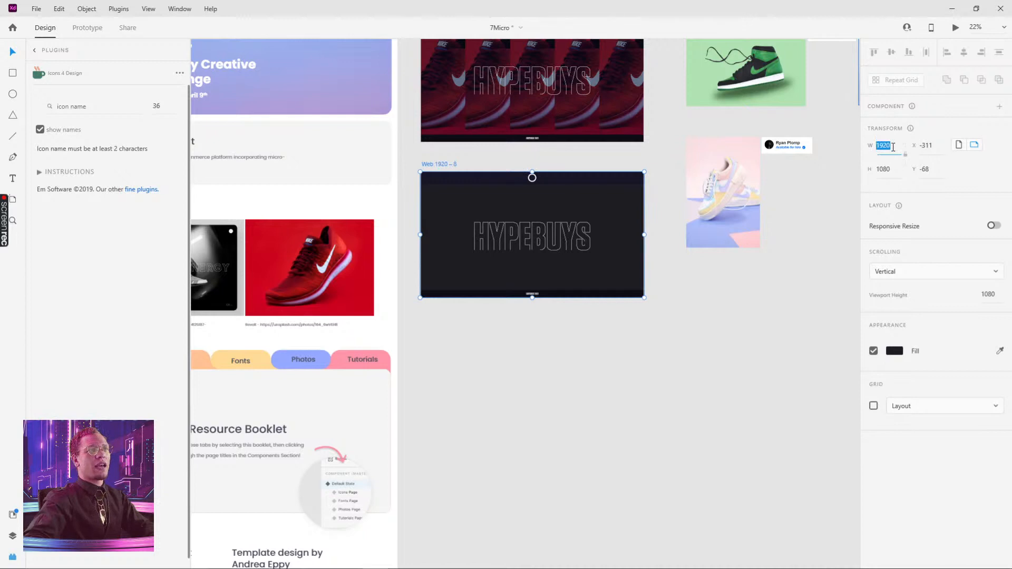
left_click(643, 385)
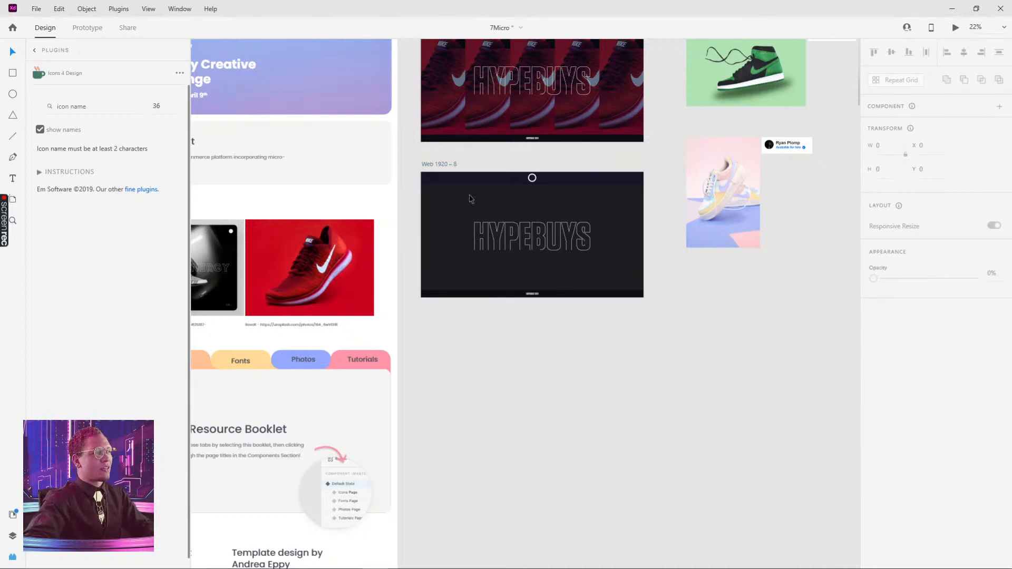
scroll(470, 199, "up", 3)
scroll(502, 393, "up", 3)
left_click(481, 127)
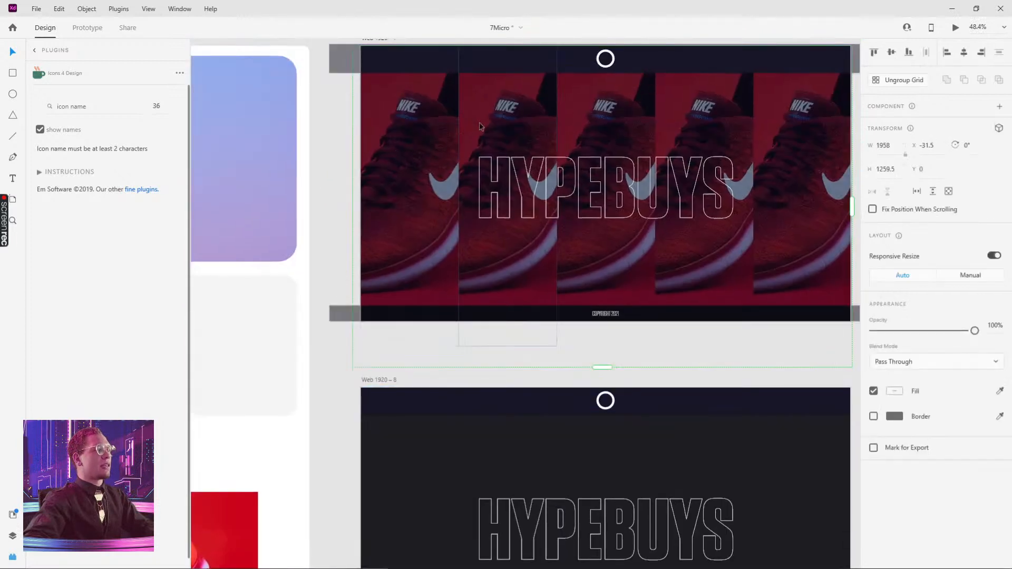
scroll(516, 118, "right", 3)
scroll(516, 119, "up", 1)
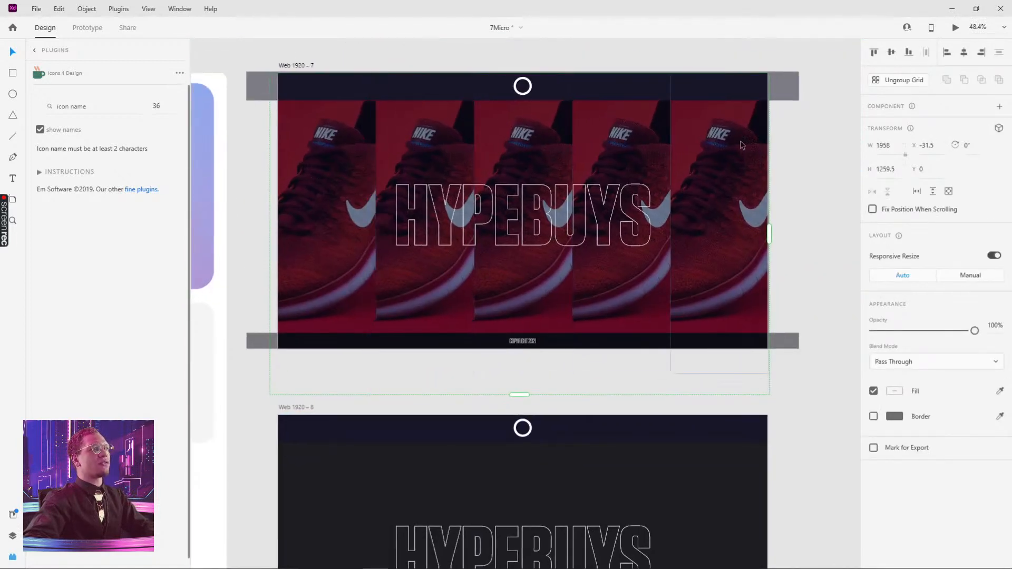
left_click(819, 142)
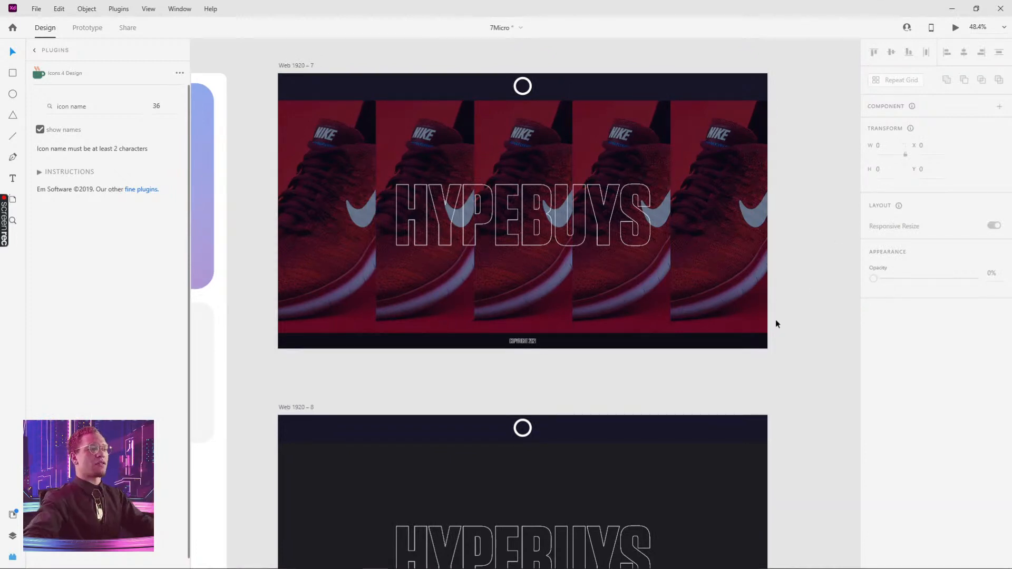
Draw a rectangle about 378 by 736 px below the duplicated artboard
left_click_drag(835, 353, 815, 238)
scroll(498, 475, "down", 2)
scroll(520, 362, "down", 3)
key("r")
mouse_move(403, 359)
left_mouse_down()
mouse_move(436, 413)
mouse_move(477, 549)
mouse_move(500, 546)
left_mouse_up()
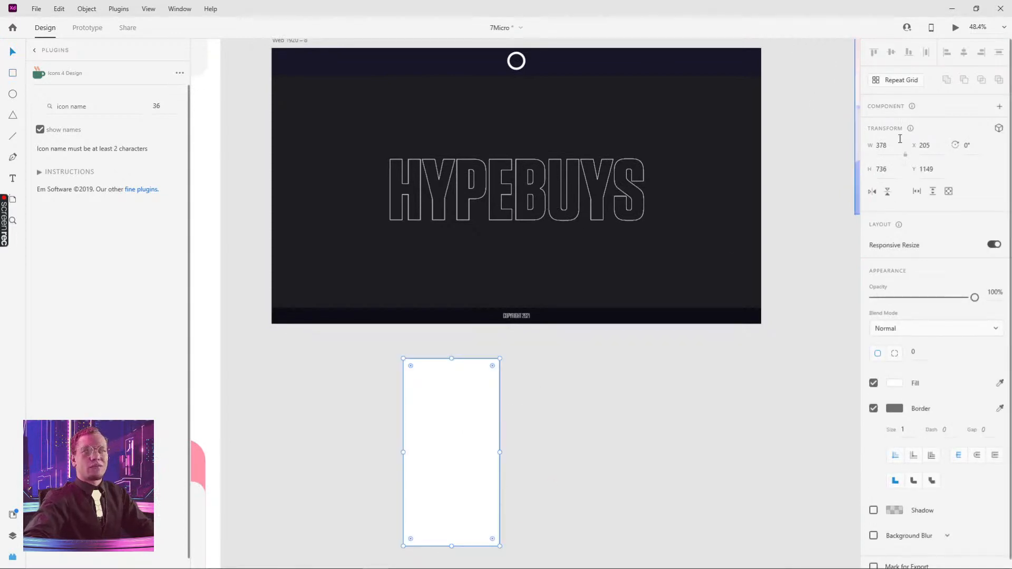
Set the rectangle's width to 1920/5, giving 384 px
left_click(887, 146)
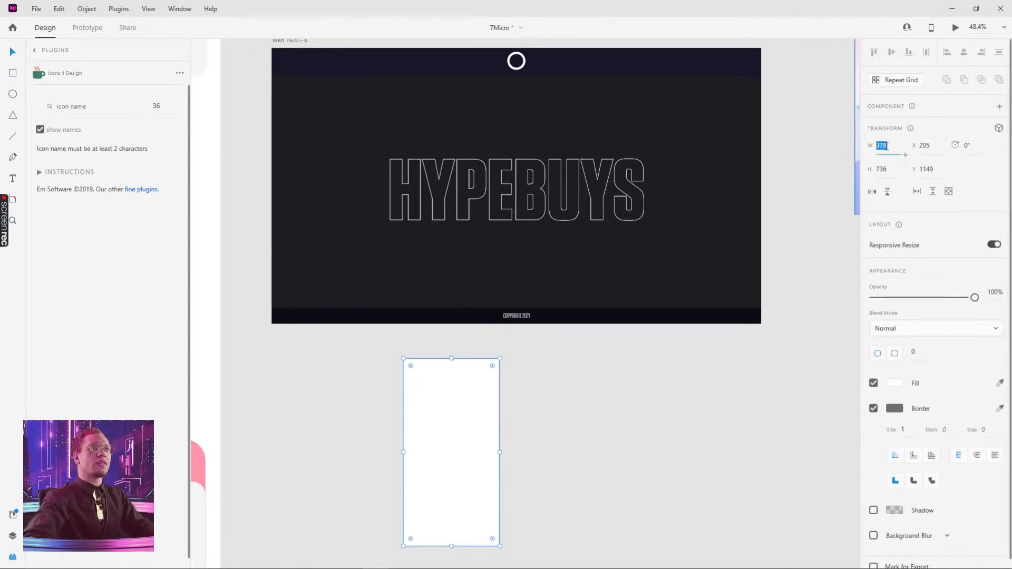
type("1920")
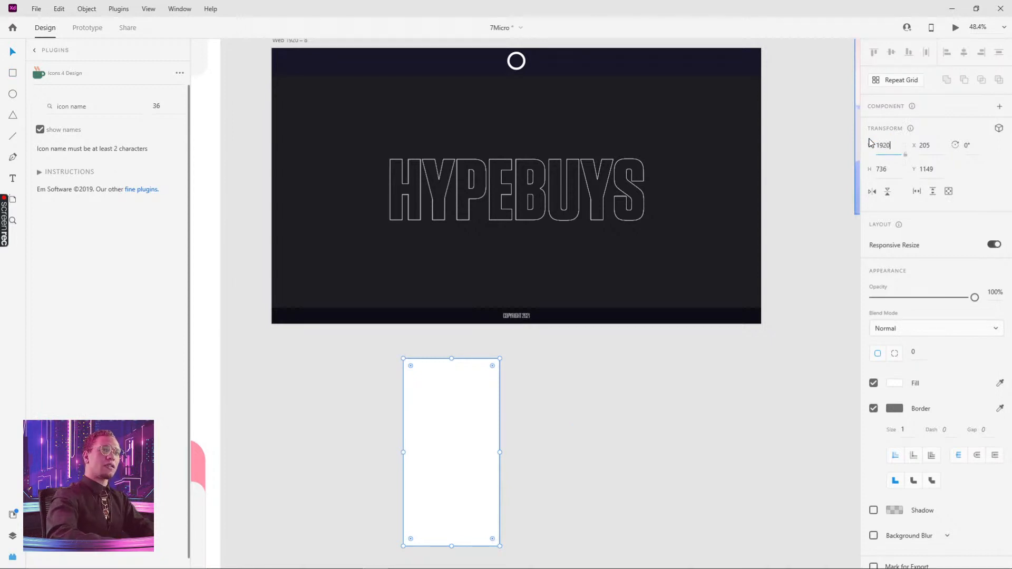
type("/")
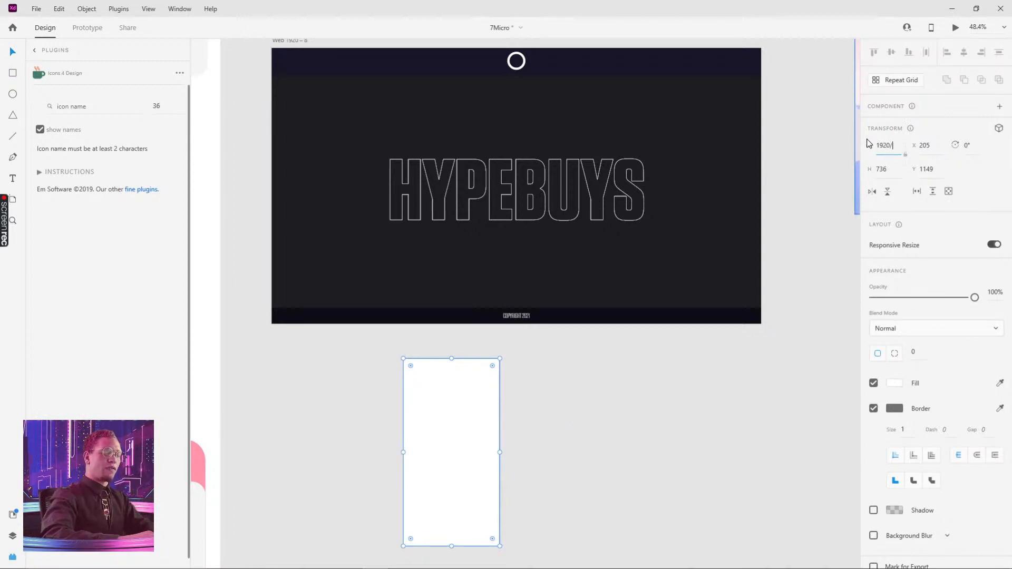
type("5")
key("Return")
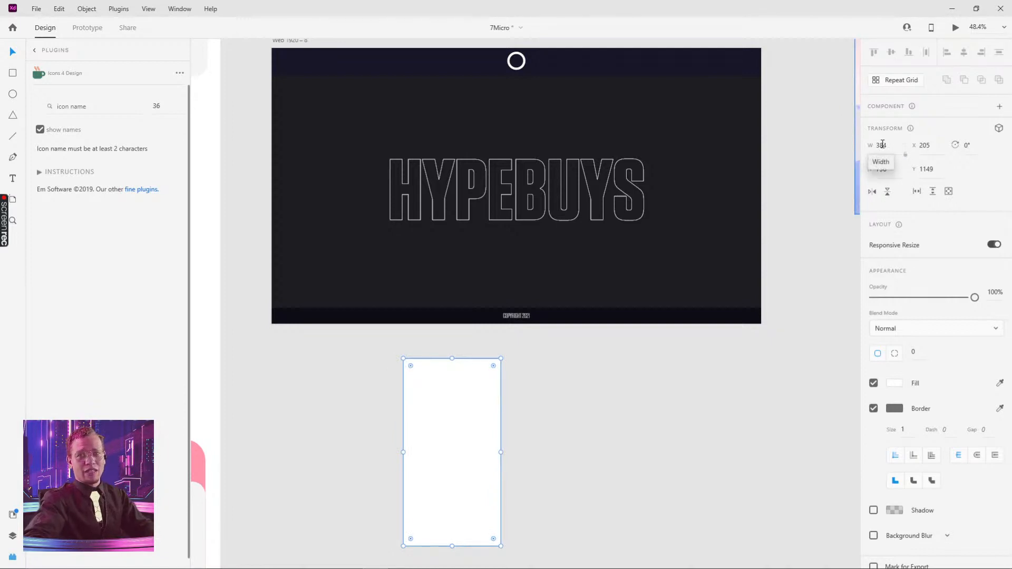
left_click(882, 145)
left_click(733, 344)
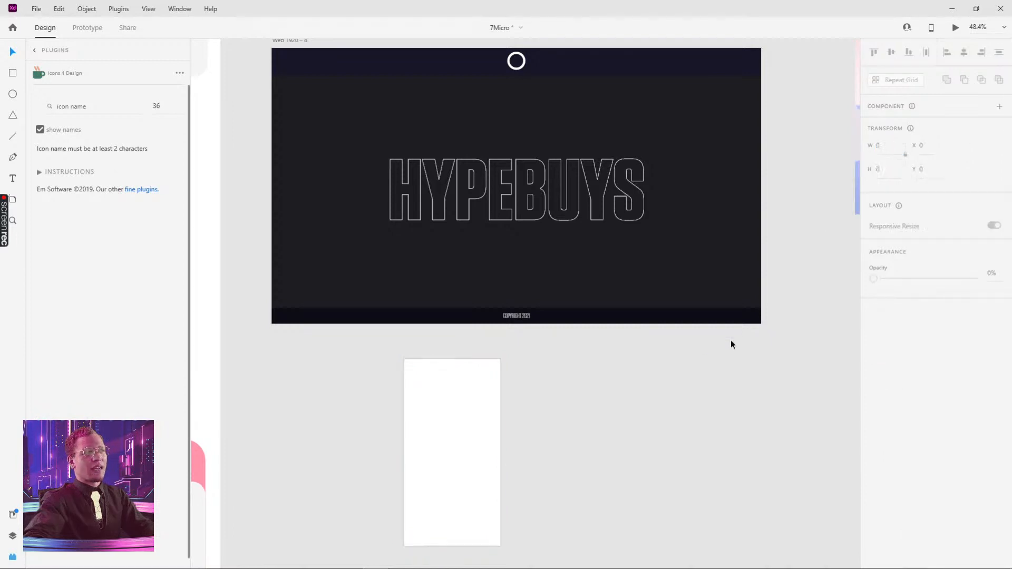
Fit the rectangle into the duplicated artboard's left edge between header and footer, 912 px tall
left_click_drag(445, 434, 408, 201)
left_click_drag(429, 128, 531, 399)
left_click_drag(569, 480, 495, 271)
key("ctrl+z")
left_click_drag(494, 455, 385, 205)
scroll(403, 153, "up", 5)
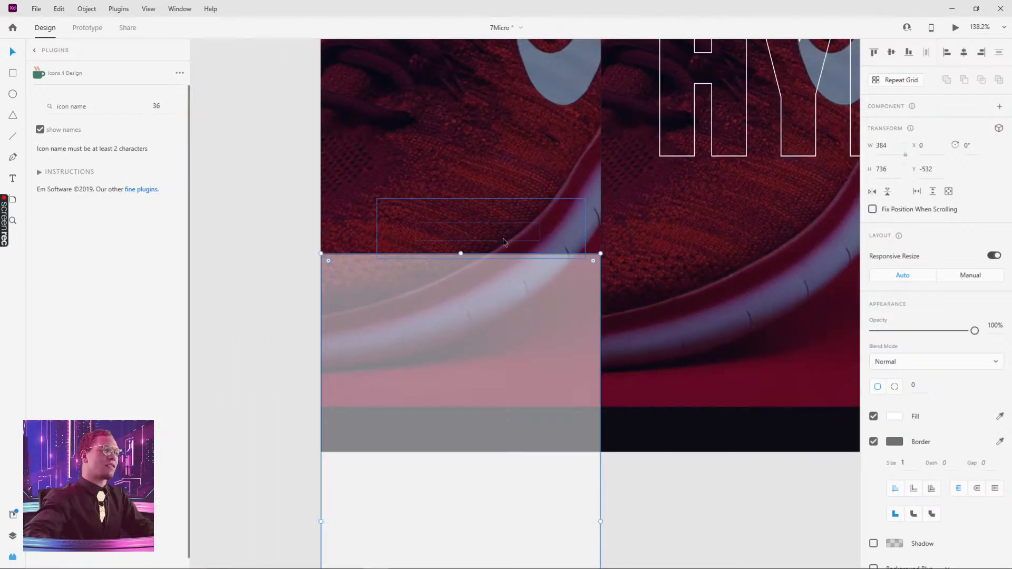
key("Delete")
scroll(628, 215, "down", 5)
scroll(627, 214, "down", 5)
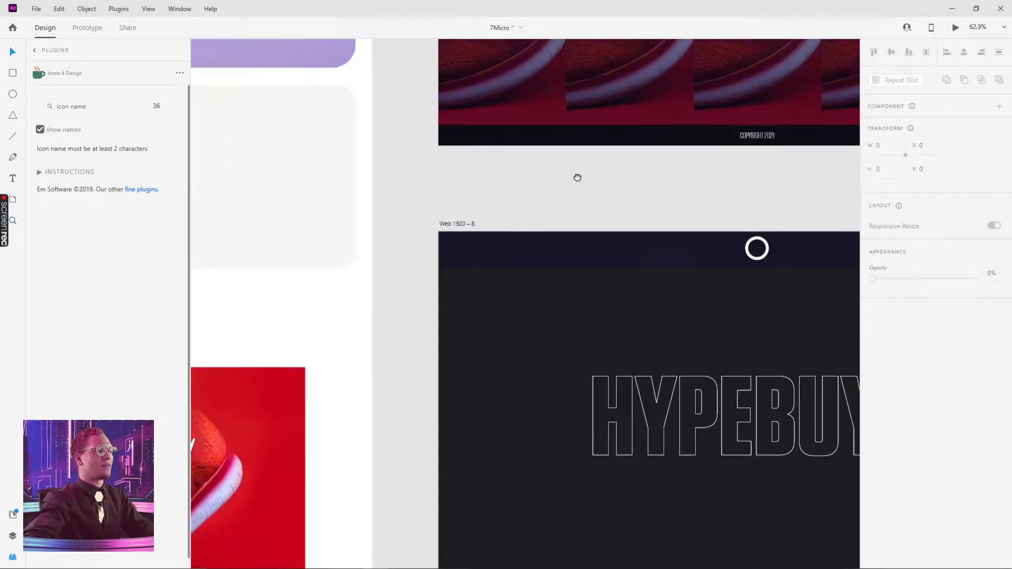
key("ctrl+z")
left_click_drag(502, 219, 461, 381)
scroll(506, 285, "down", 3)
scroll(580, 169, "up", 3)
key("Escape")
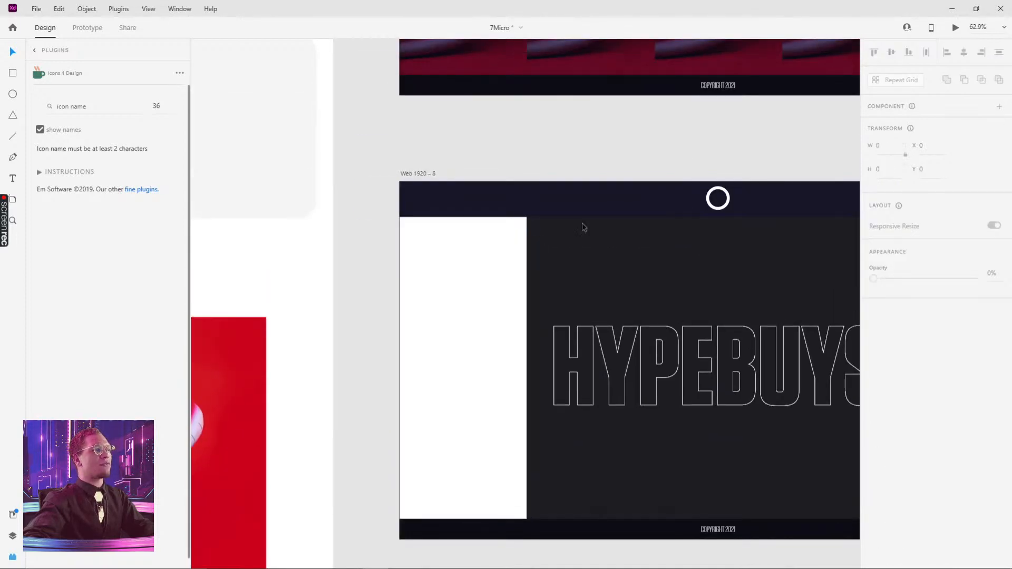
scroll(614, 204, "up", 5)
left_click(621, 199)
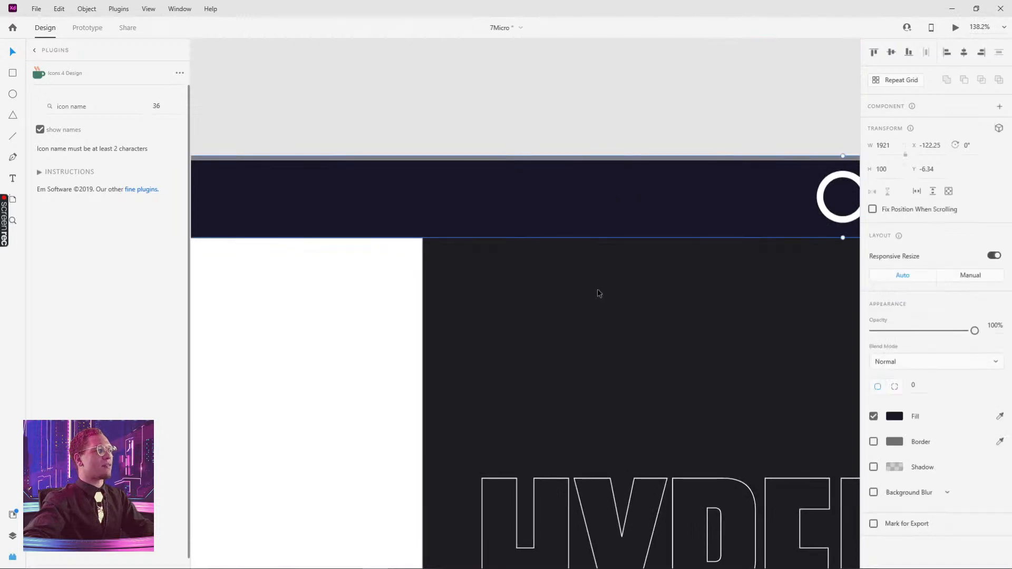
scroll(598, 301, "down", 5)
key("ctrl+z")
left_click(668, 194)
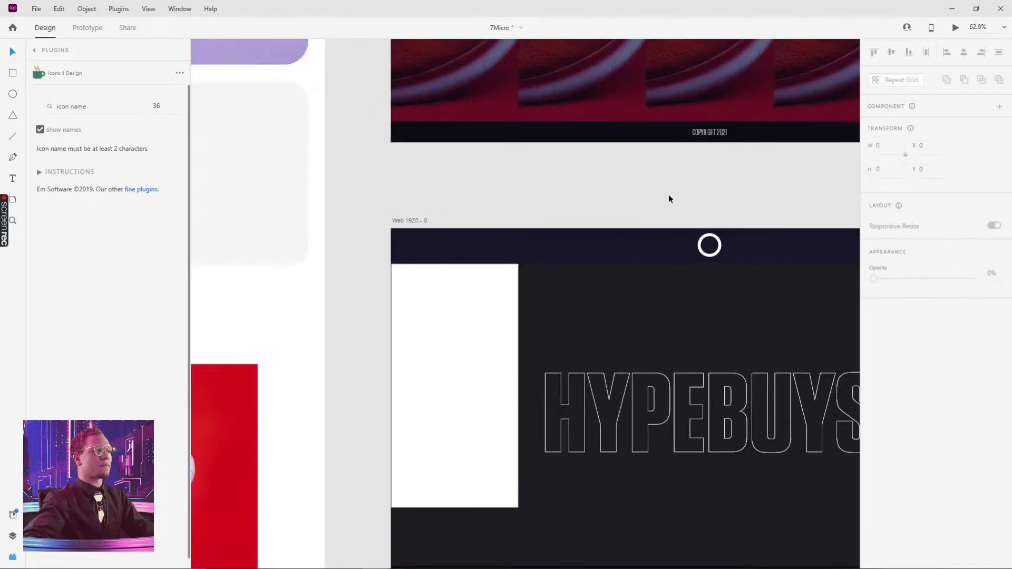
scroll(622, 179, "down", 4)
key("ctrl+shift+z")
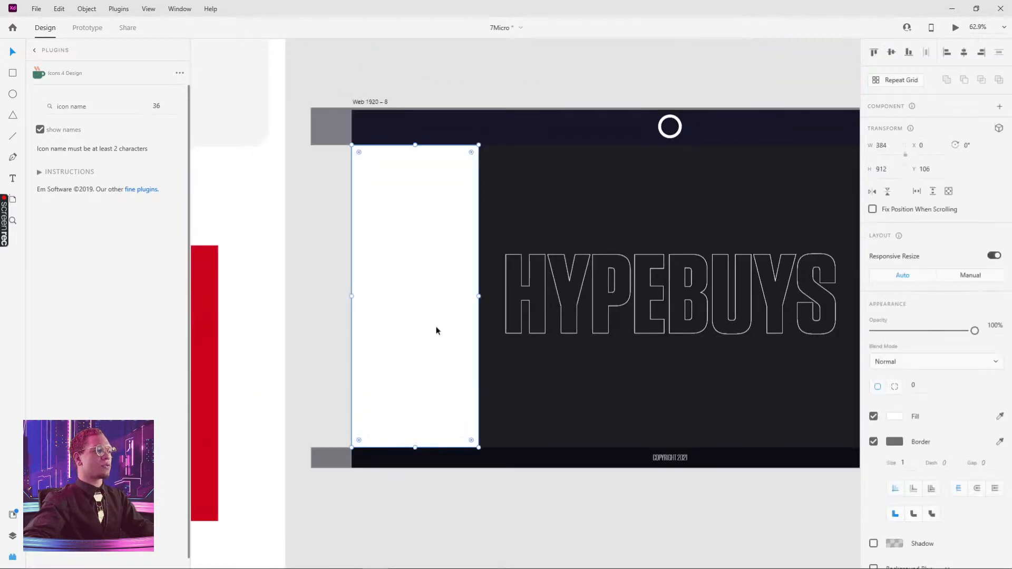
left_click(516, 479)
left_click(622, 120)
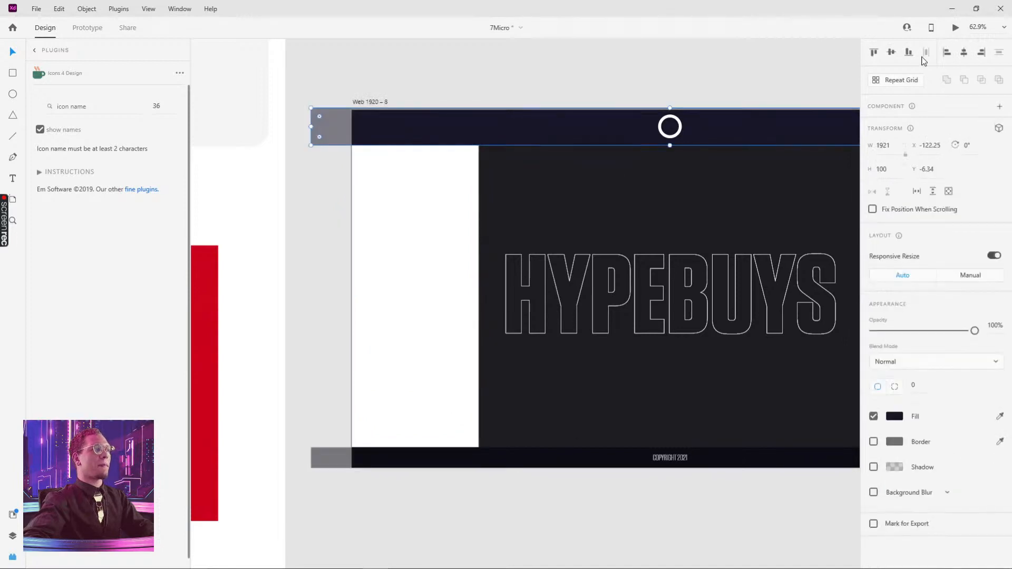
left_click(547, 207)
left_click(420, 241)
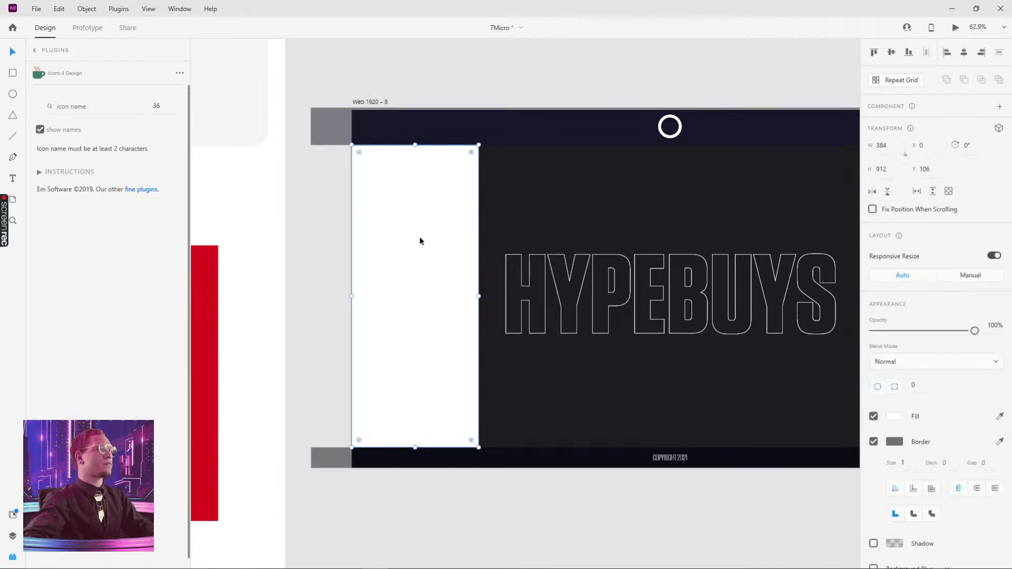
Move the 384 by 912 rectangle out below the duplicated artboard
left_click_drag(604, 361, 557, 165)
left_click_drag(371, 94, 616, 454)
left_click_drag(725, 433, 613, 347)
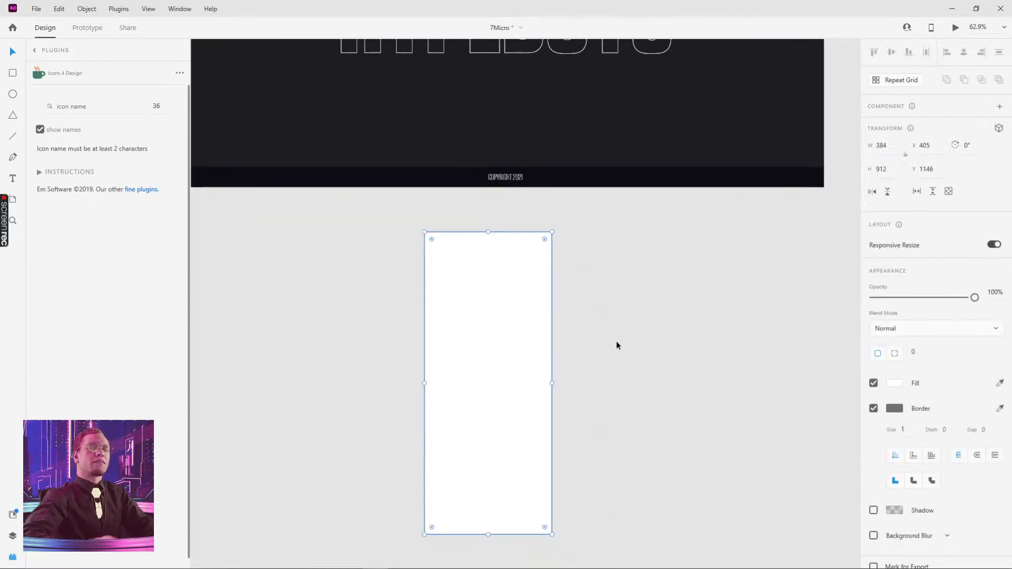
left_click_drag(670, 329, 512, 380)
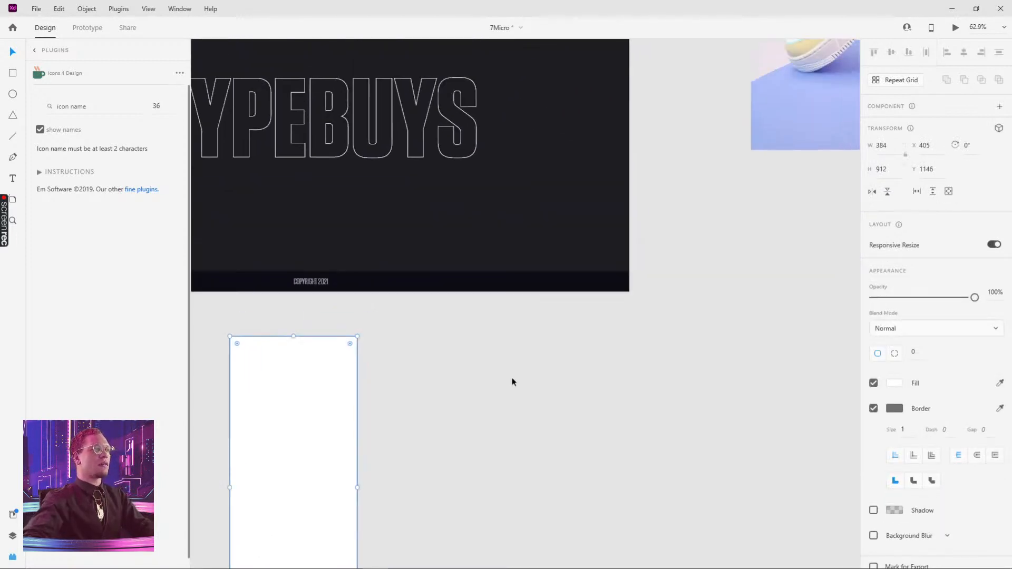
scroll(513, 378, "down", 3)
left_click_drag(745, 168, 647, 274)
scroll(647, 274, "down", 3)
left_click_drag(685, 43, 520, 203)
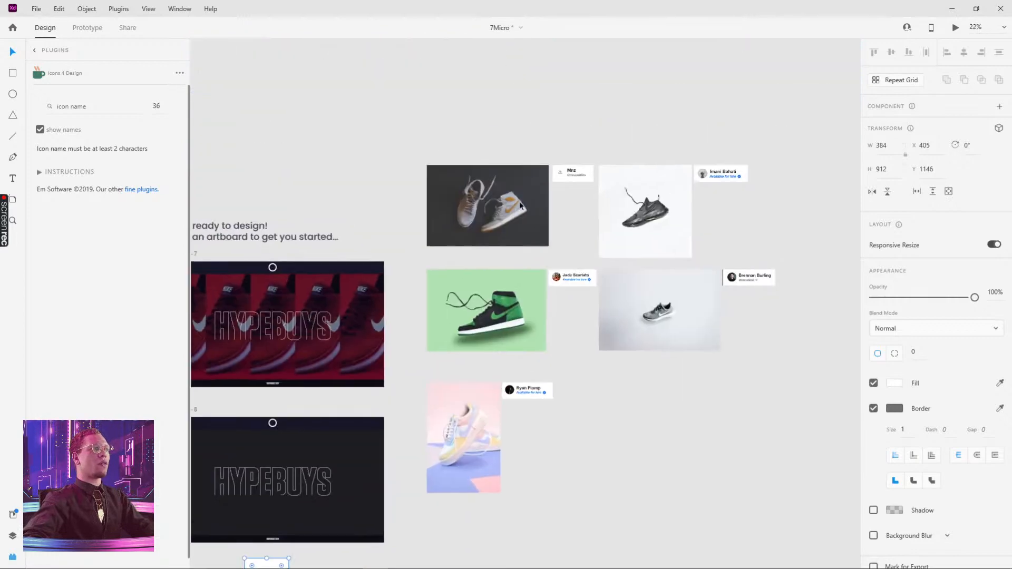
Fill the rectangle with the red Nike shoe photo from the challenge's Inspiration section
left_click_drag(271, 364, 692, 160)
scroll(417, 305, "up", 6)
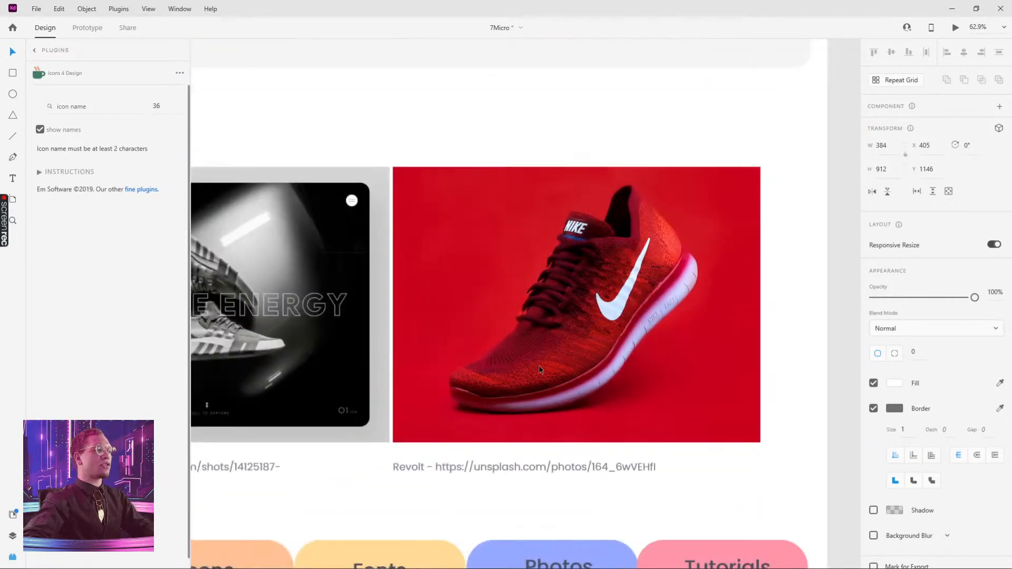
left_click_drag(571, 365, 513, 352)
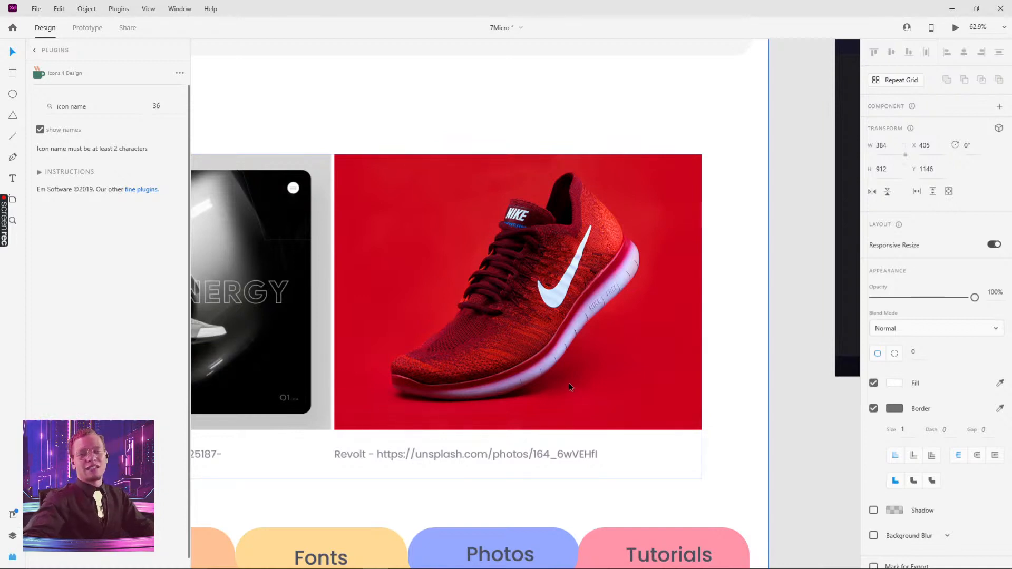
scroll(595, 362, "down", 5)
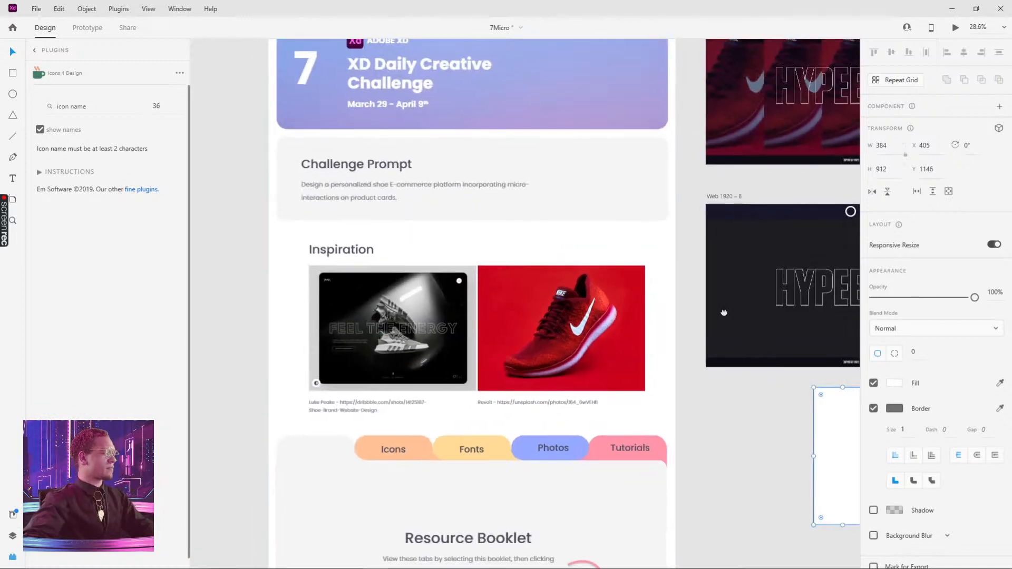
left_click_drag(719, 316, 548, 328)
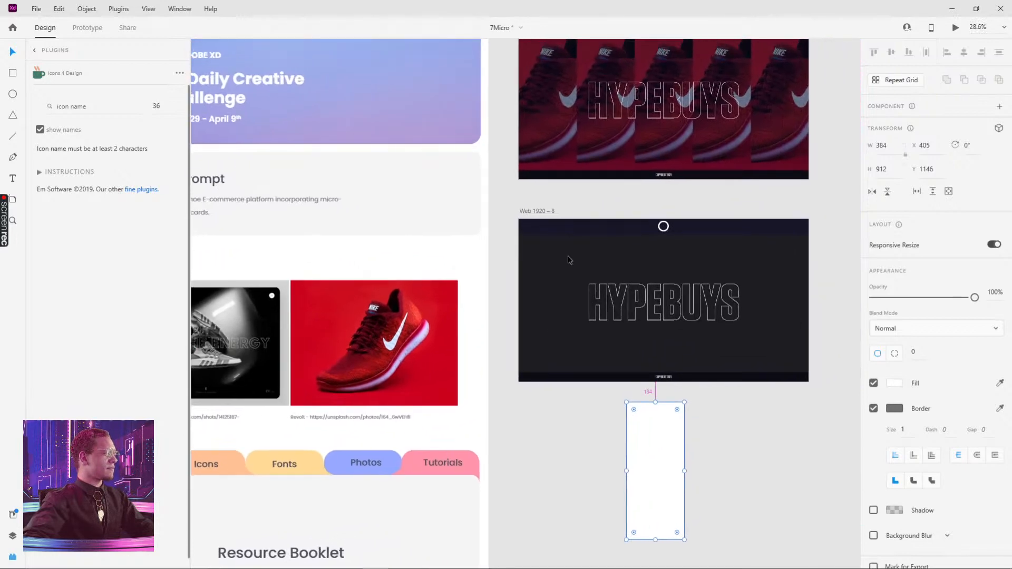
scroll(569, 260, "down", 3)
left_click_drag(670, 233, 508, 294)
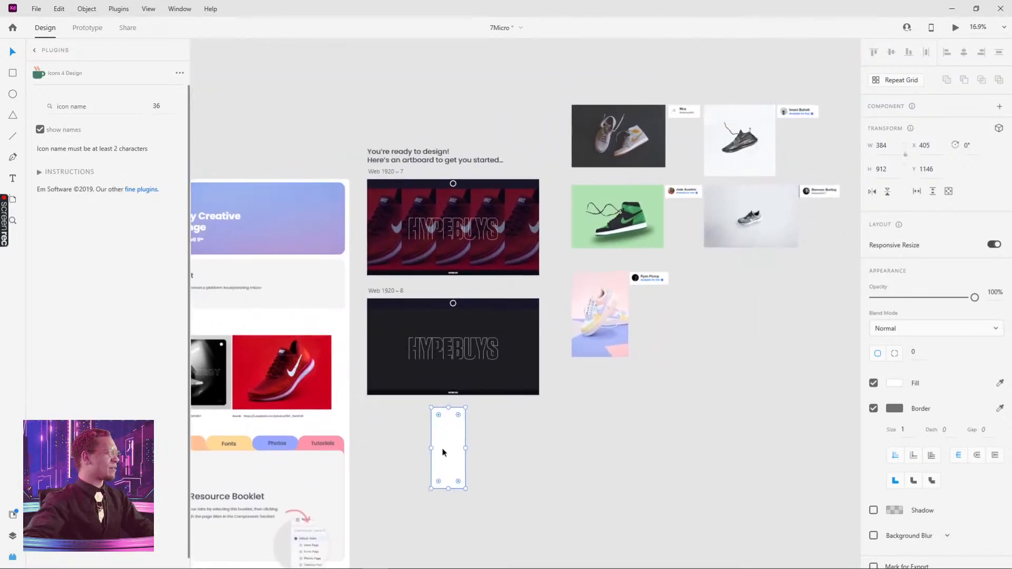
scroll(443, 453, "up", 2)
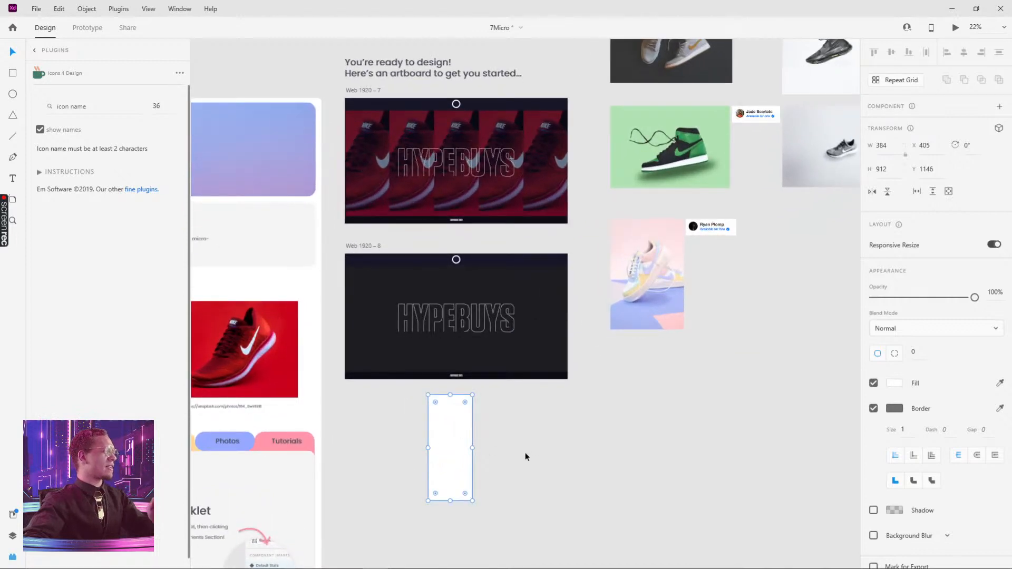
left_click_drag(709, 191, 734, 118)
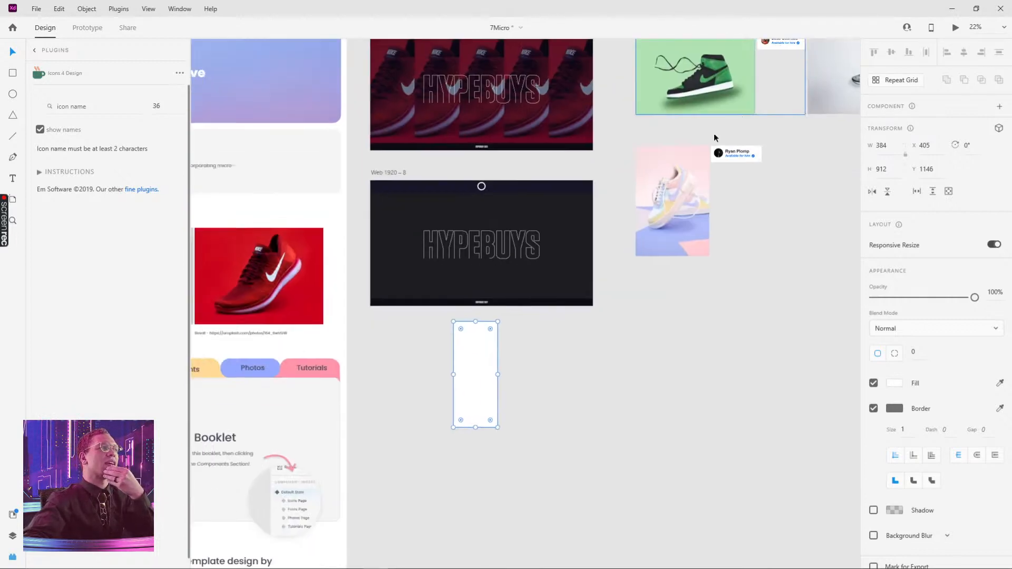
left_click(265, 260)
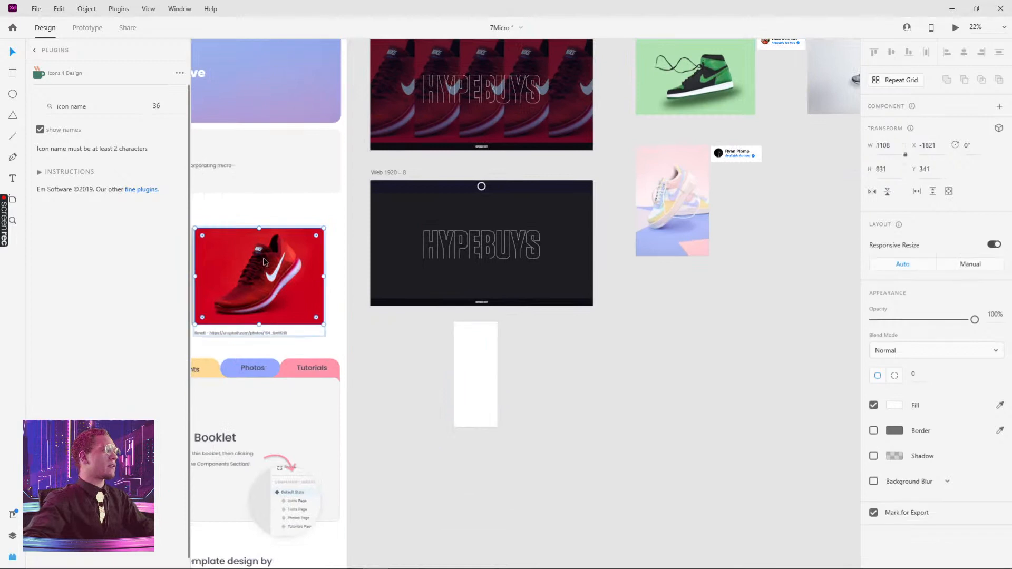
scroll(414, 327, "down", 1)
left_click_drag(414, 327, 426, 291)
left_click(483, 308)
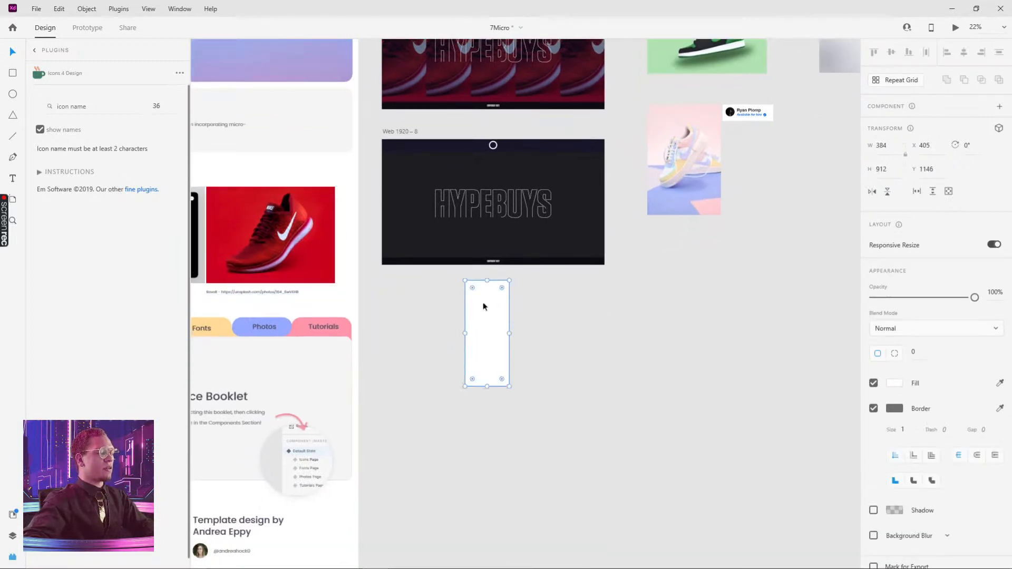
key("ctrl+alt+v")
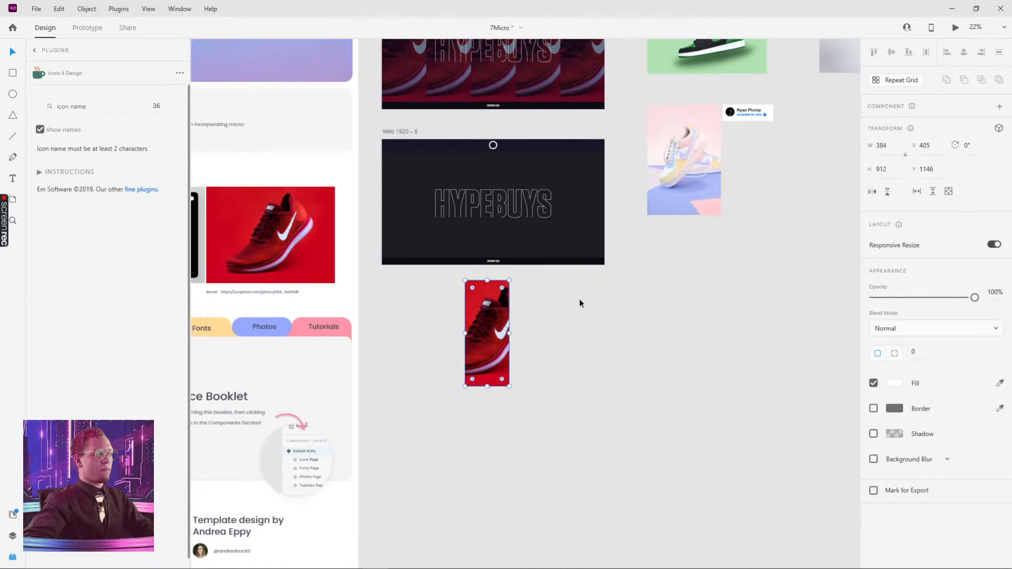
Reposition the Nike shoe photo inside its rectangle so the shoe's upper and swoosh fill the card
left_click(558, 322)
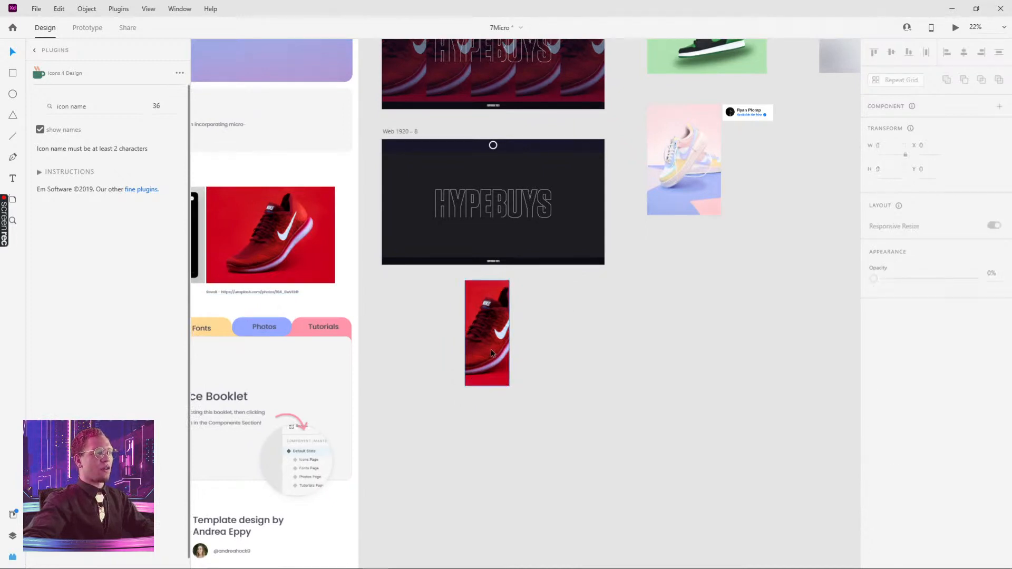
scroll(492, 349, "up", 2)
double_click(503, 334)
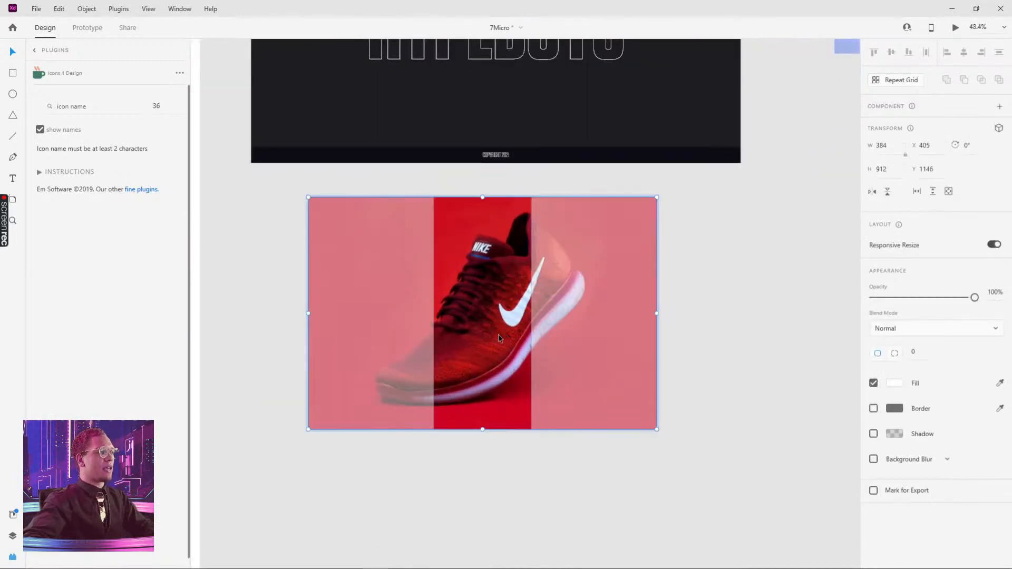
left_click_drag(498, 334, 425, 343)
left_click(729, 297)
left_click(593, 326)
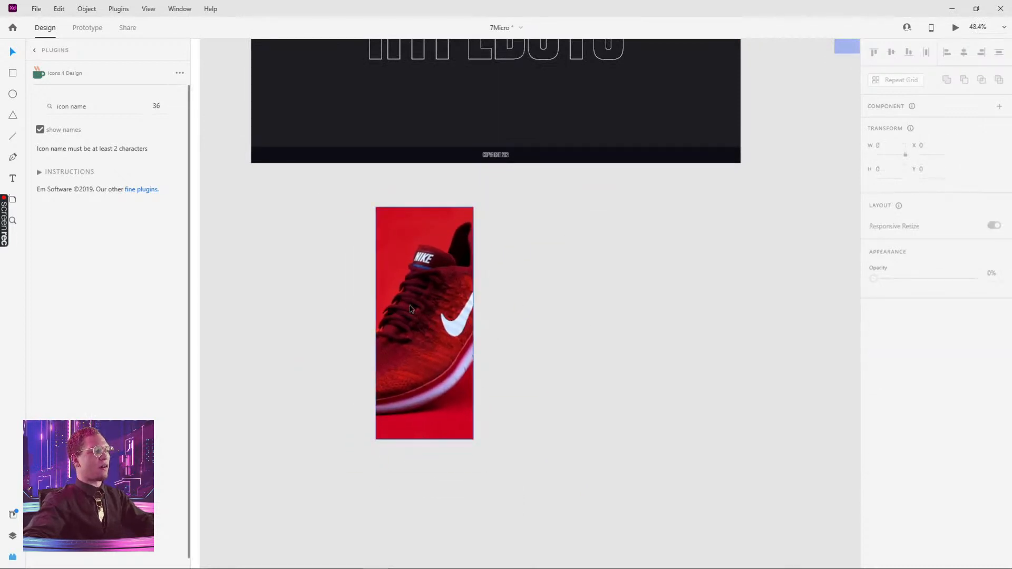
Draw a second rectangle beside the shoe photo card
left_click(433, 299)
left_click_drag(562, 233, 647, 321)
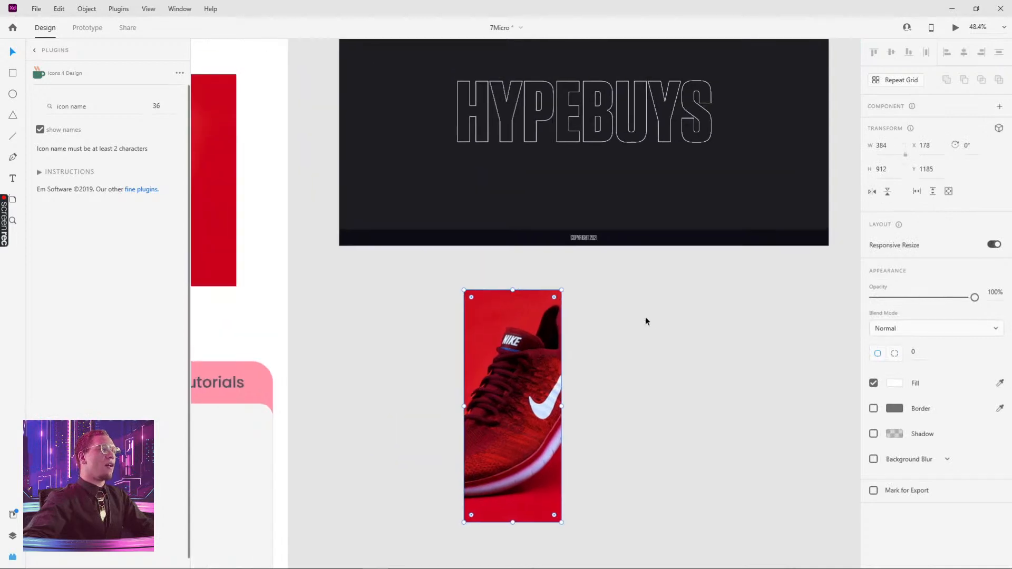
mouse_move(583, 290)
left_mouse_down()
mouse_move(639, 384)
mouse_move(686, 513)
left_mouse_up()
left_click(715, 455)
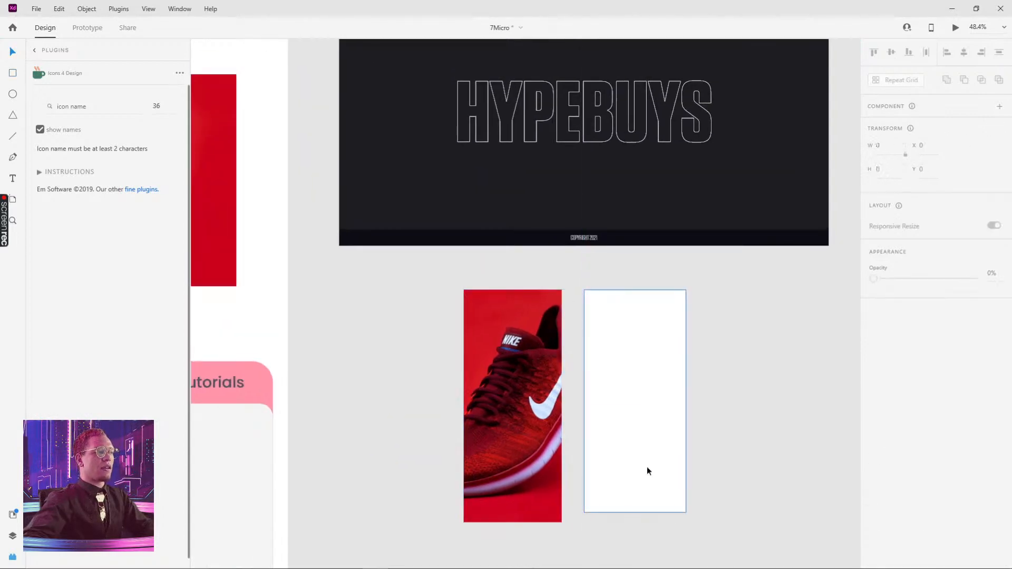
Size the new rectangle to 384 by 912 px to match the photo card
left_click(647, 468)
left_click(541, 350)
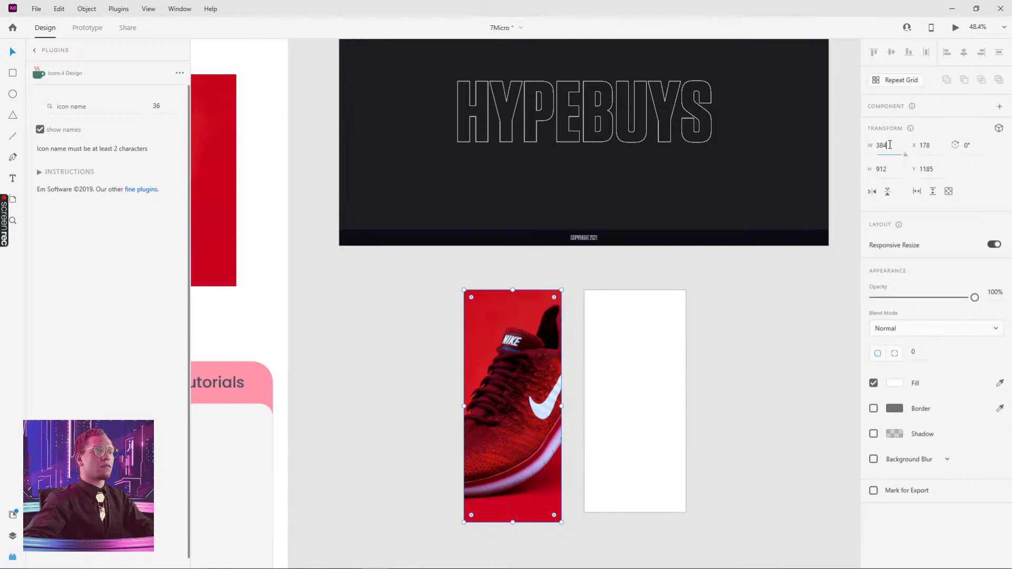
left_click(646, 338)
left_click(889, 149)
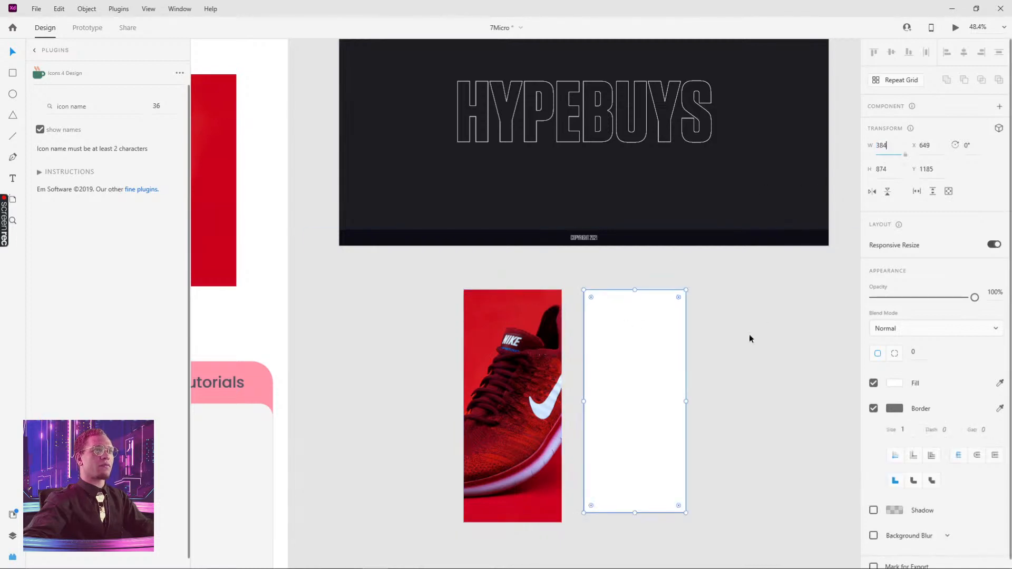
left_click(544, 355)
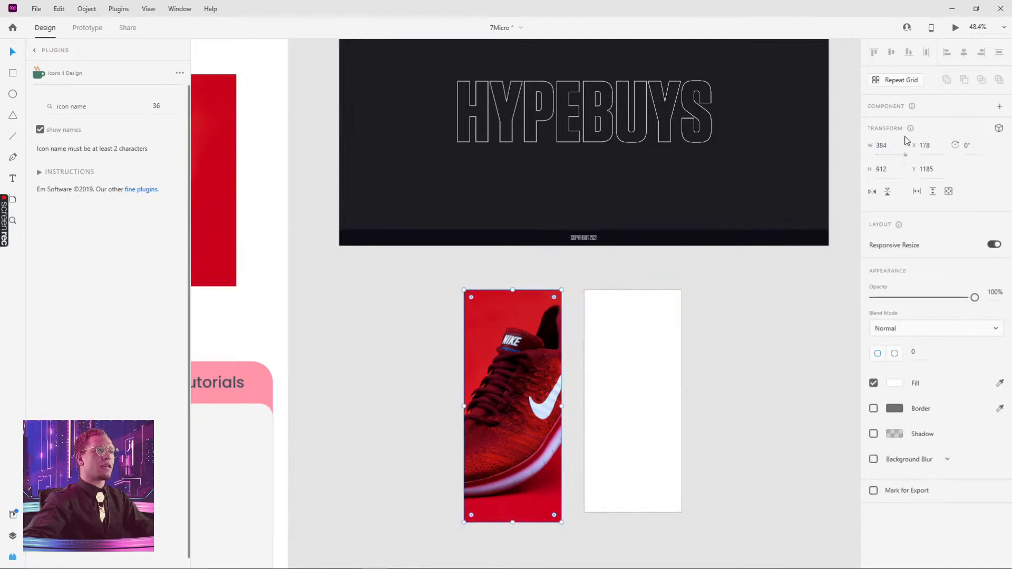
left_click(635, 329)
left_click(861, 171)
type("912")
key("Return")
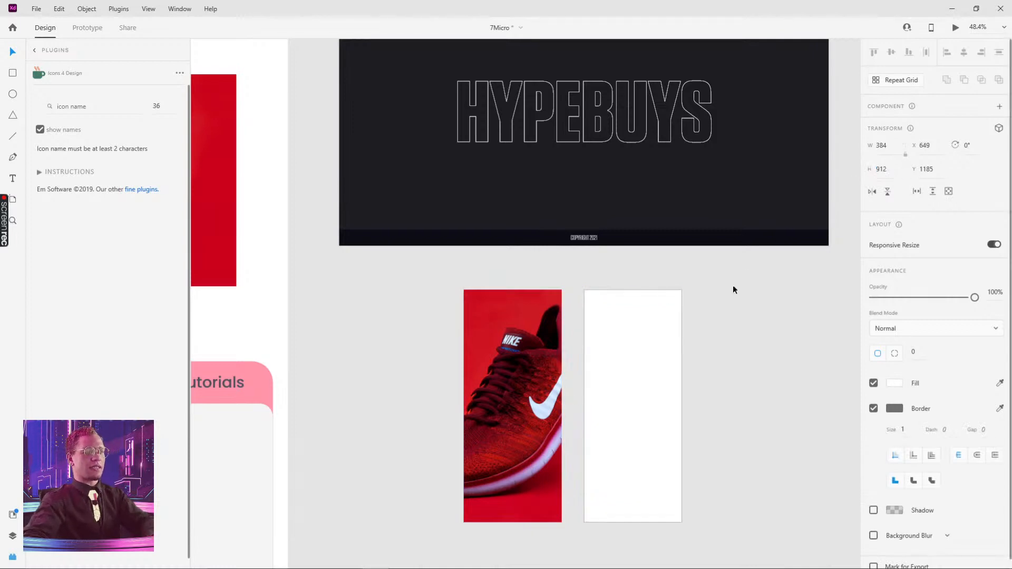
Remove the border from the new rectangle
left_click(733, 288)
left_click(635, 365)
left_click(874, 409)
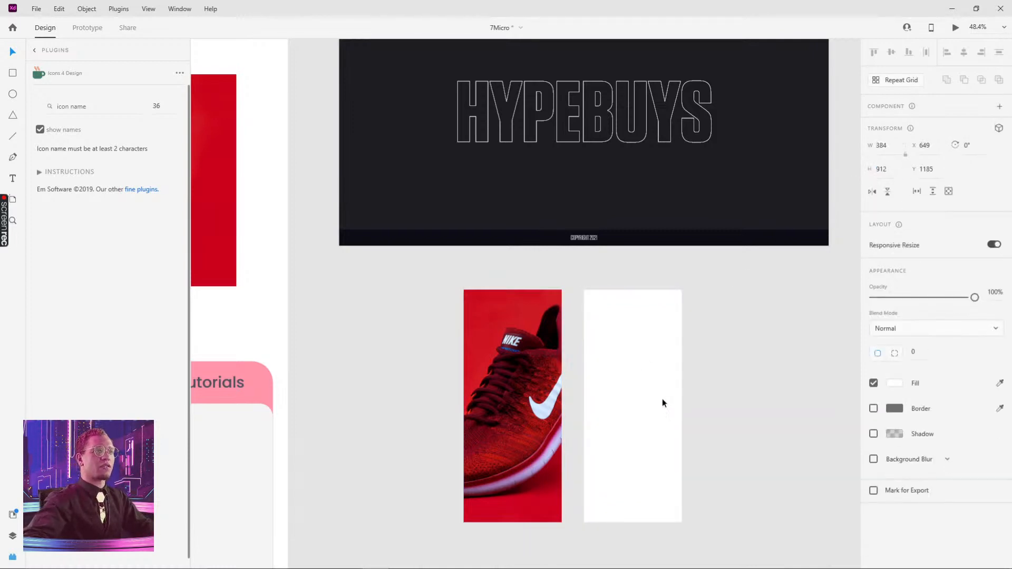
Fill the new rectangle with the dark header colour sampled using the eyedropper
scroll(633, 359, "up", 1)
scroll(578, 72, "up", 5)
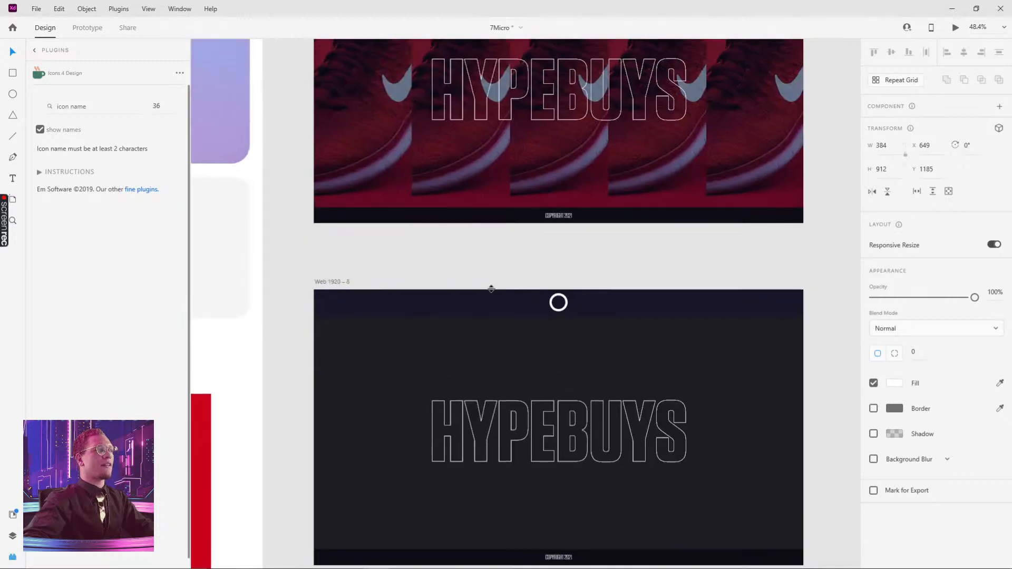
double_click(355, 195)
scroll(632, 345, "down", 5)
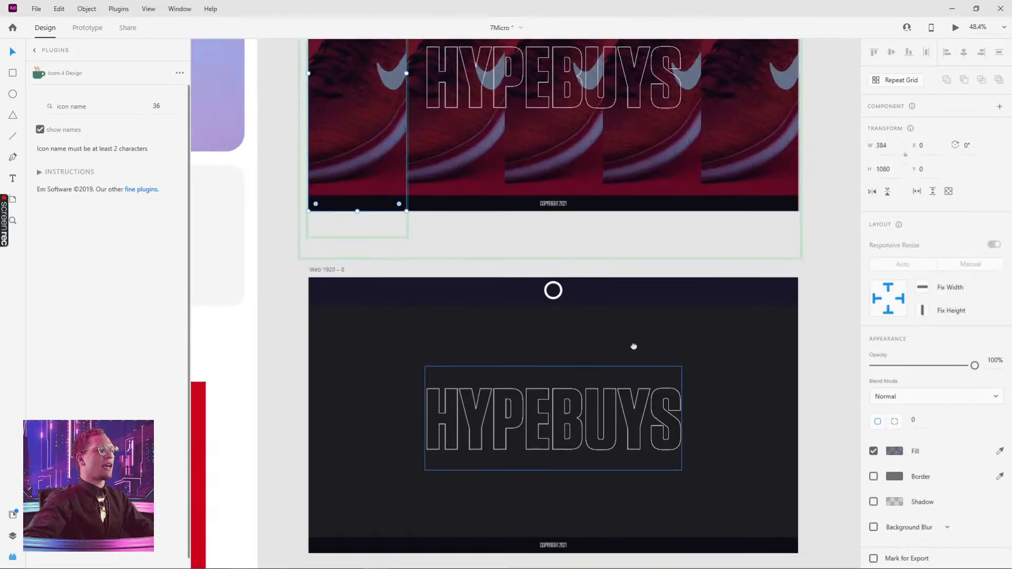
left_click(592, 507)
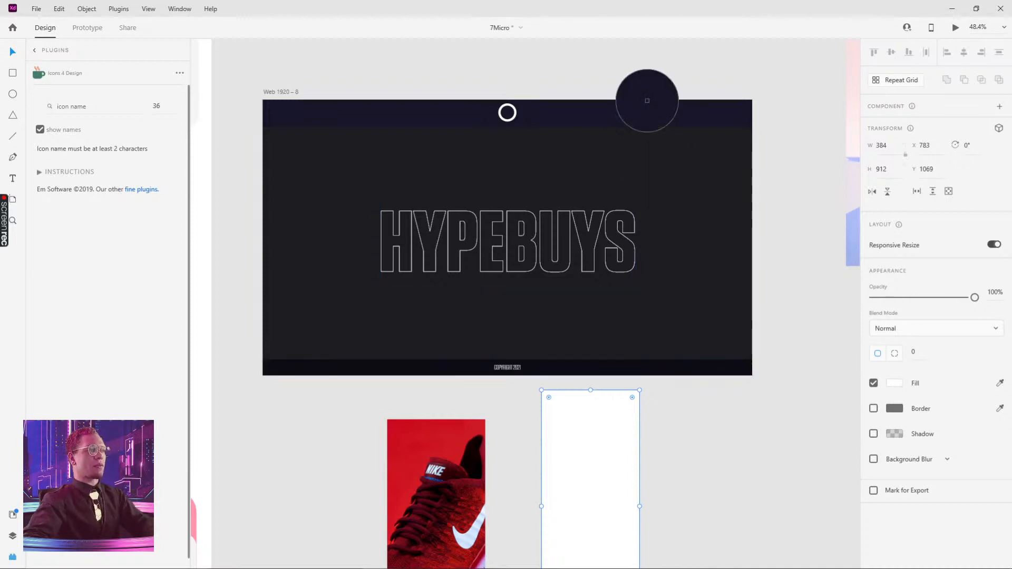
left_click(641, 107)
left_click_drag(694, 447, 749, 325)
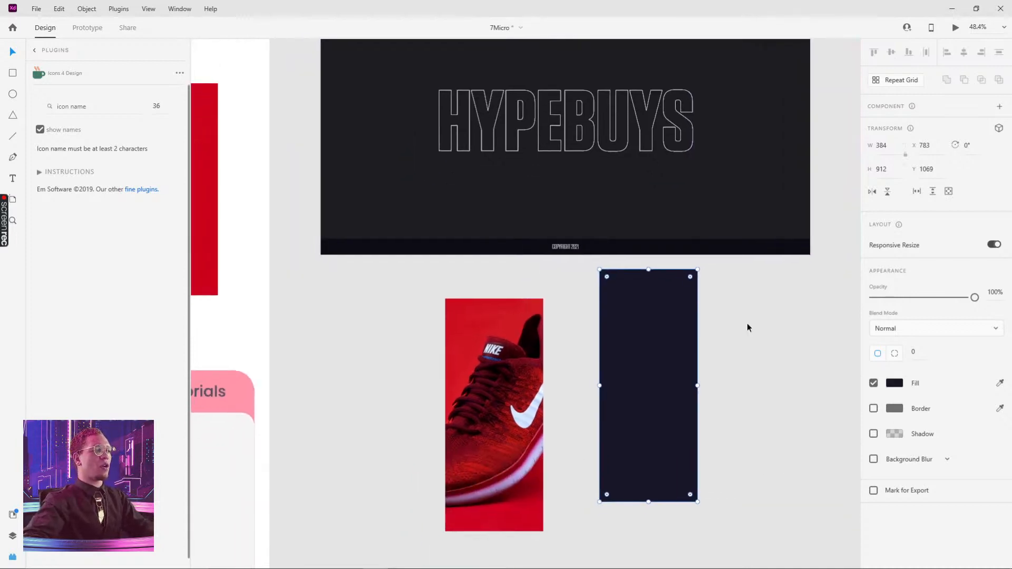
Place the dark rectangle over the shoe photo card and lower its opacity to 58%
left_click_drag(652, 331, 501, 355)
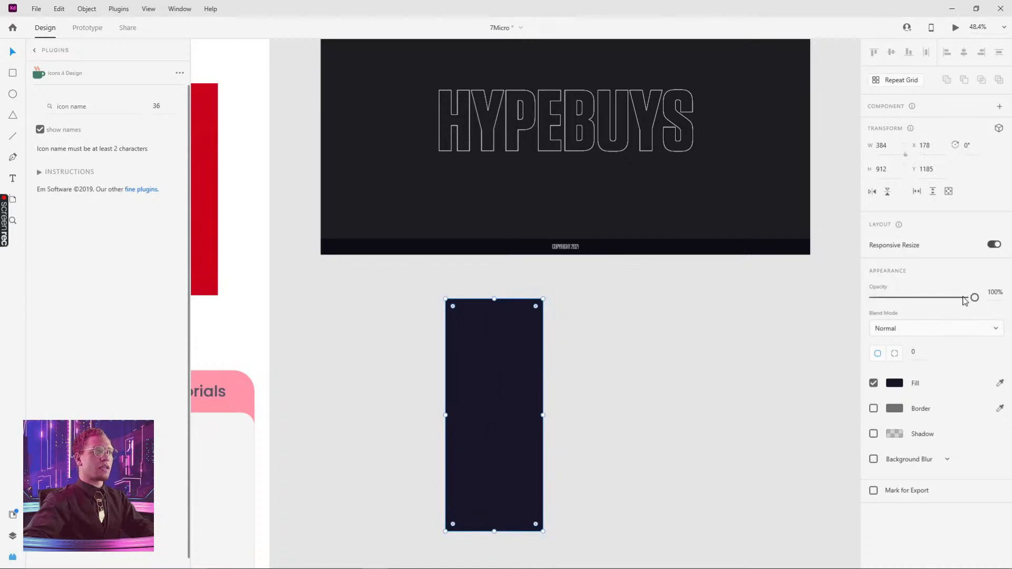
left_click_drag(965, 301, 932, 299)
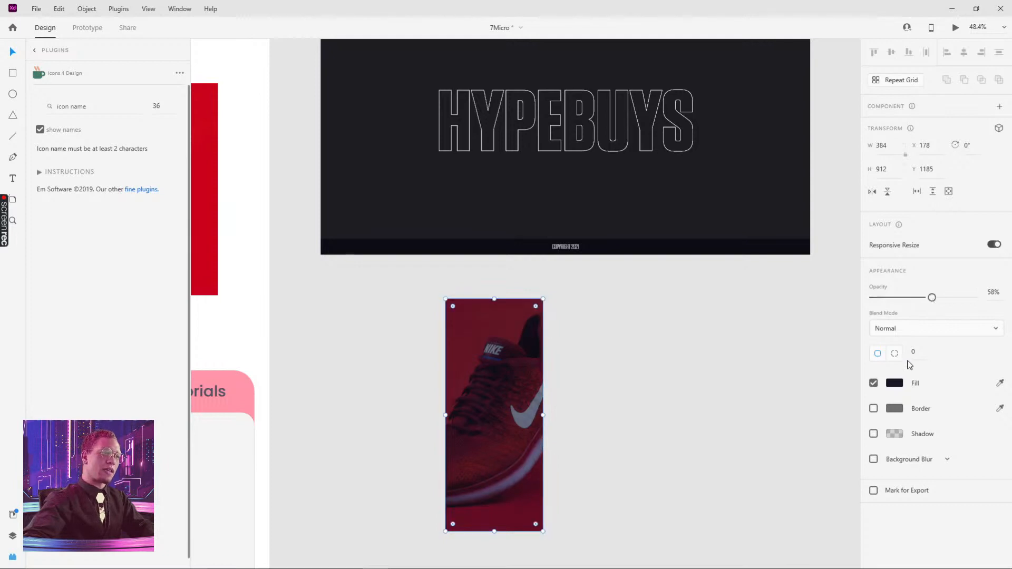
Change the overlay's fill to a linear gradient from a transparent stop to dark #0D0C16
left_click(900, 386)
left_click(757, 301)
left_click(759, 329)
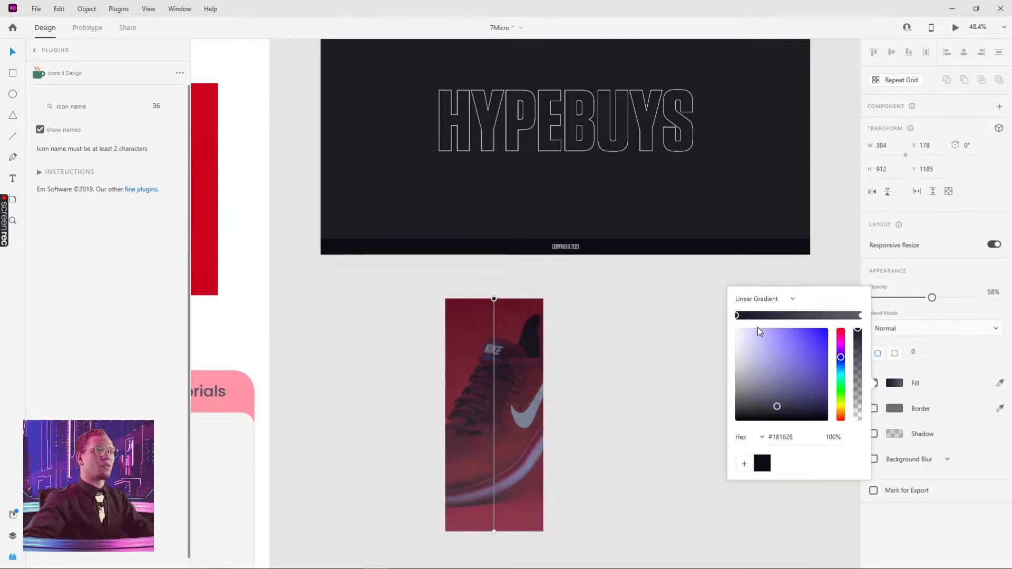
left_click(860, 315)
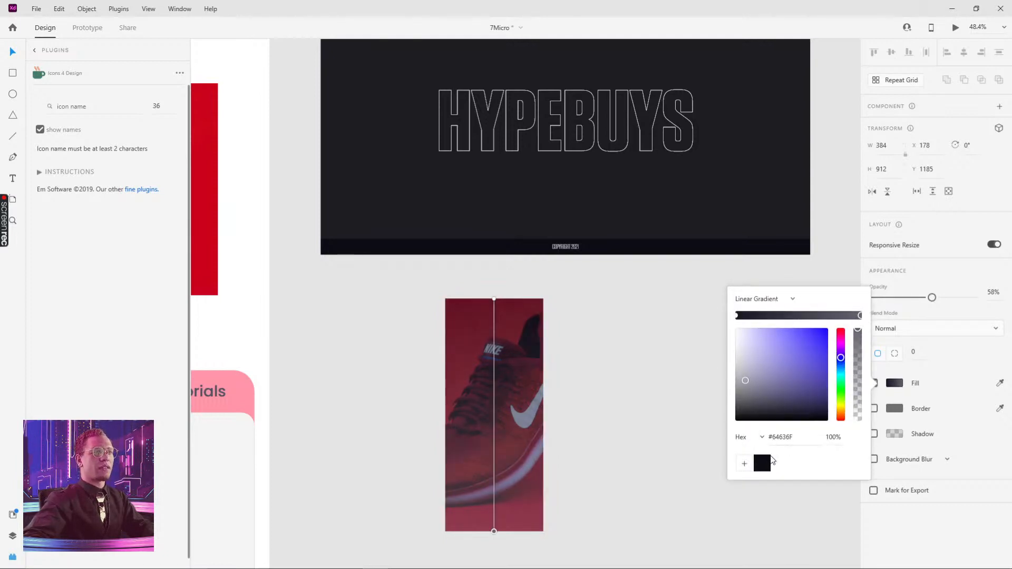
left_click(768, 464)
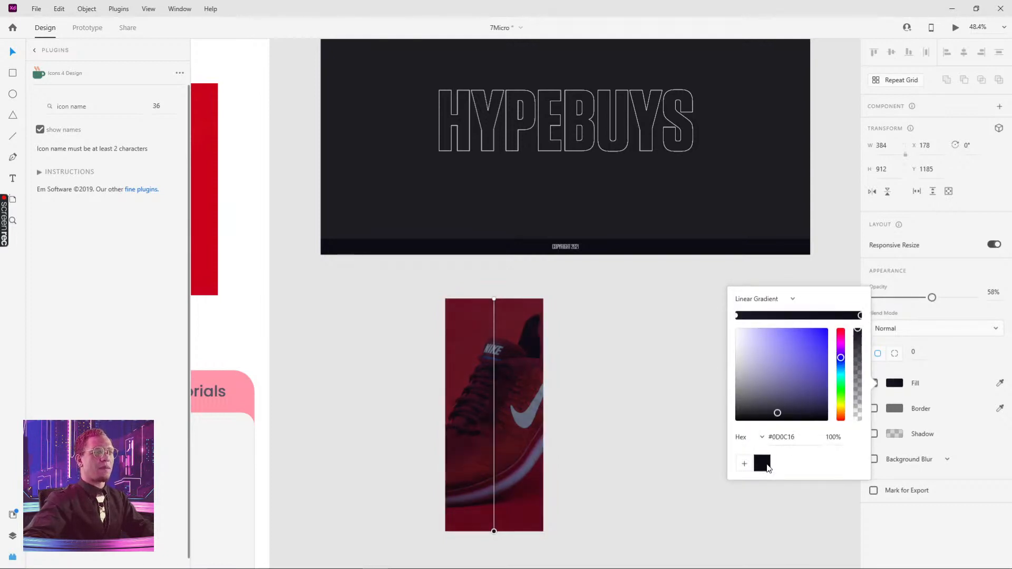
left_click(737, 315)
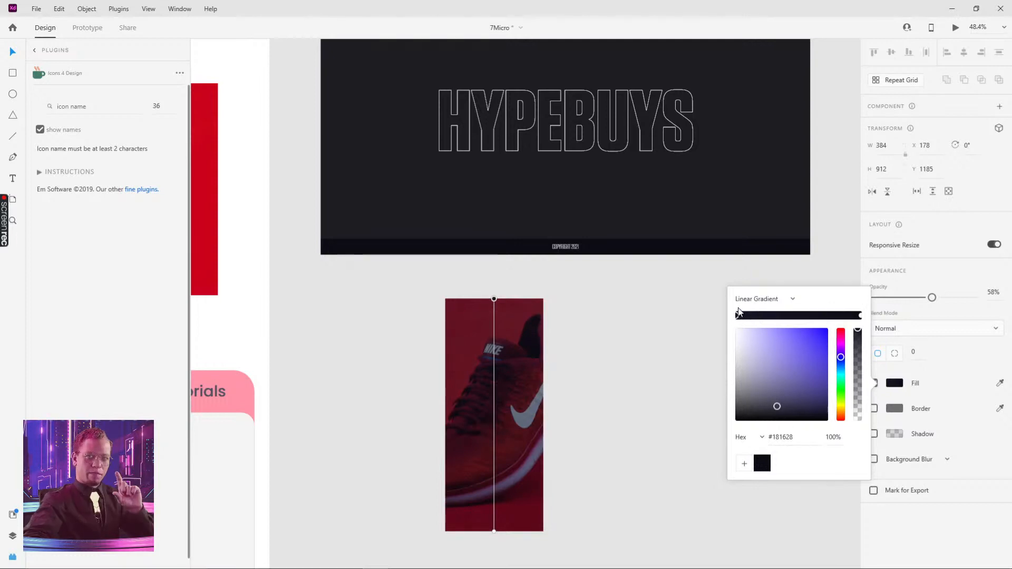
left_click_drag(858, 331, 856, 469)
left_click(596, 376)
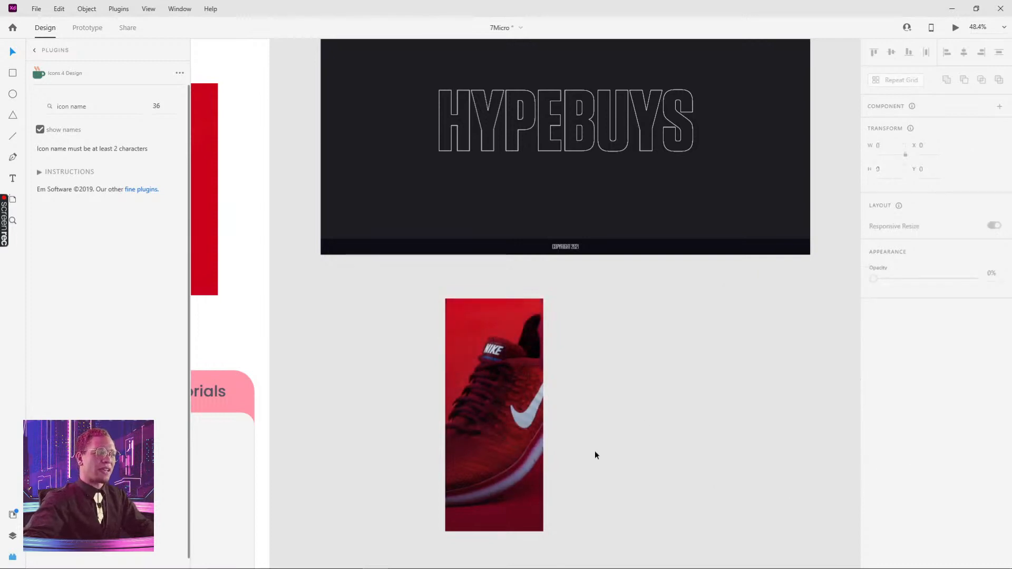
Move the gradient's top handle down on the overlay rectangle
left_click(522, 442)
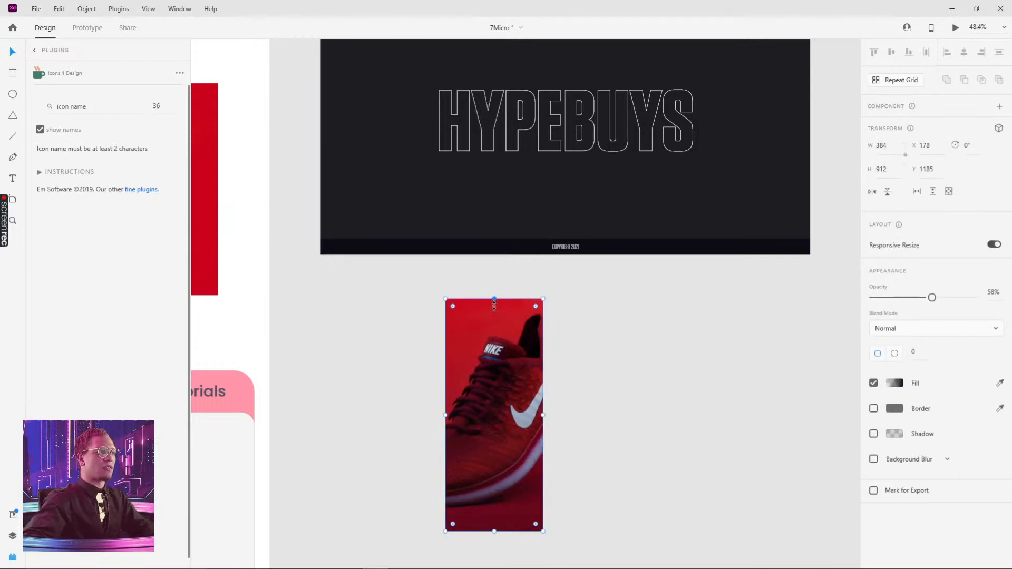
left_click_drag(494, 301, 502, 361)
left_click(636, 381)
Preview the first HYPEBUYS artboard in full screen and close the preview
left_click_drag(676, 469, 692, 441)
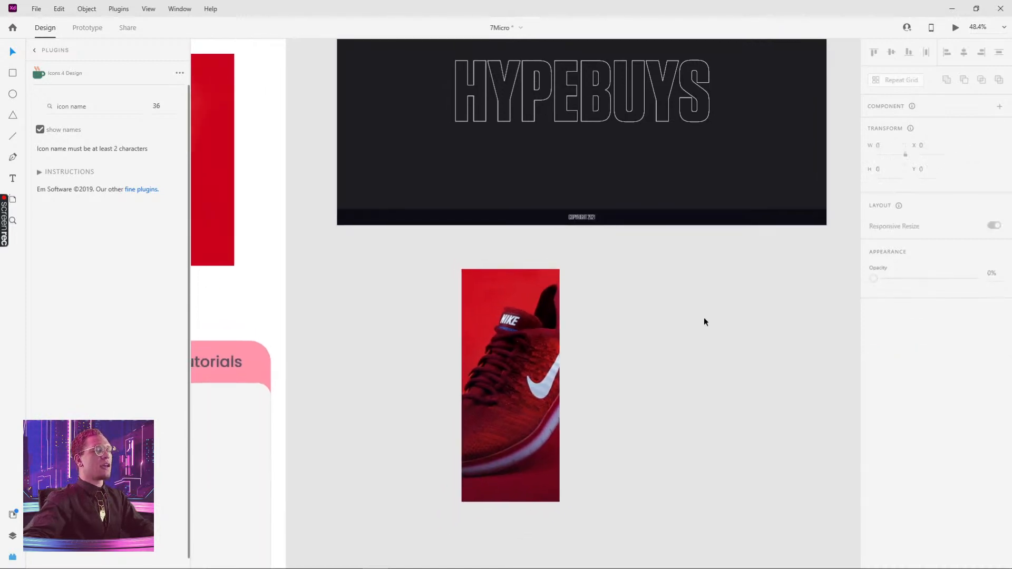
scroll(701, 318, "down", 2)
scroll(696, 314, "up", 8)
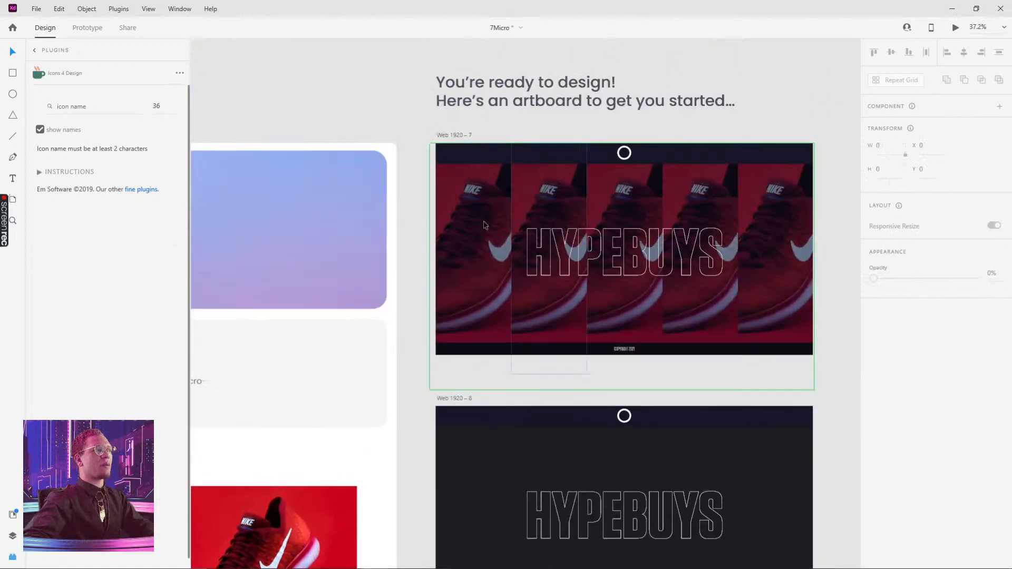
left_click(464, 136)
left_click(956, 28)
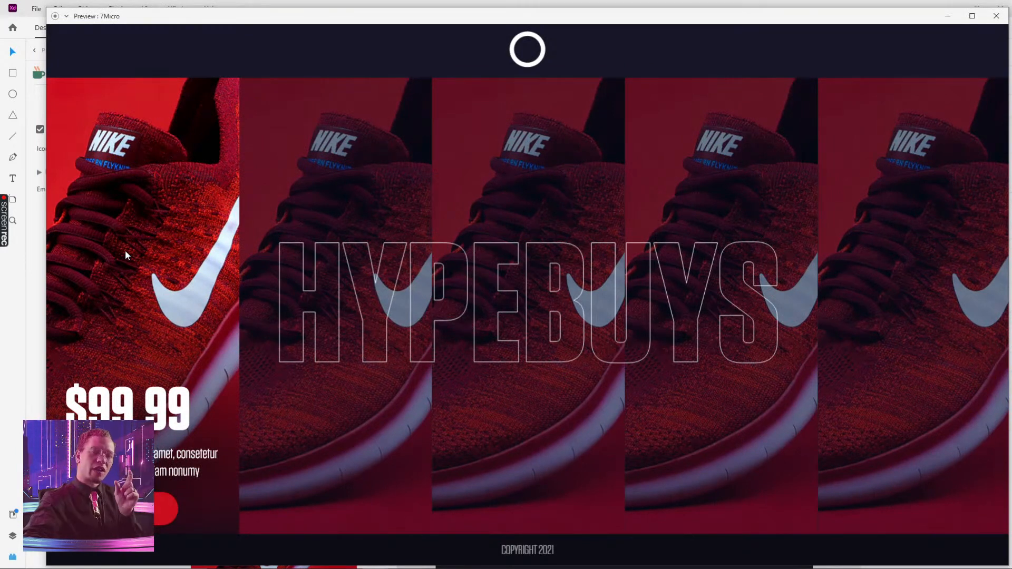
left_click(996, 16)
Add a 99.99 price text near the bottom left of the shoe photo card
scroll(599, 218, "down", 6)
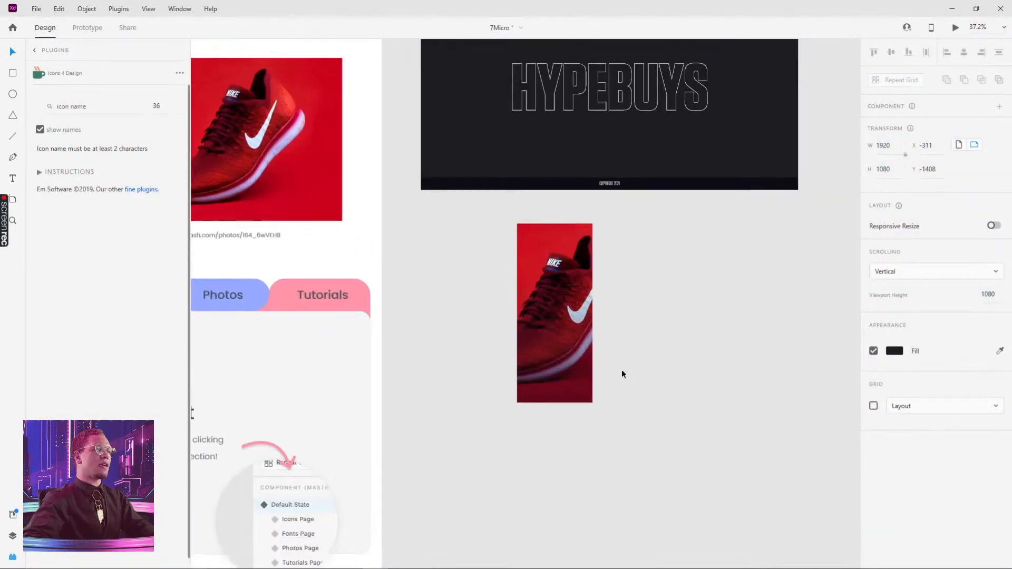
scroll(601, 359, "up", 3, "ctrl")
key("t")
left_click(470, 353)
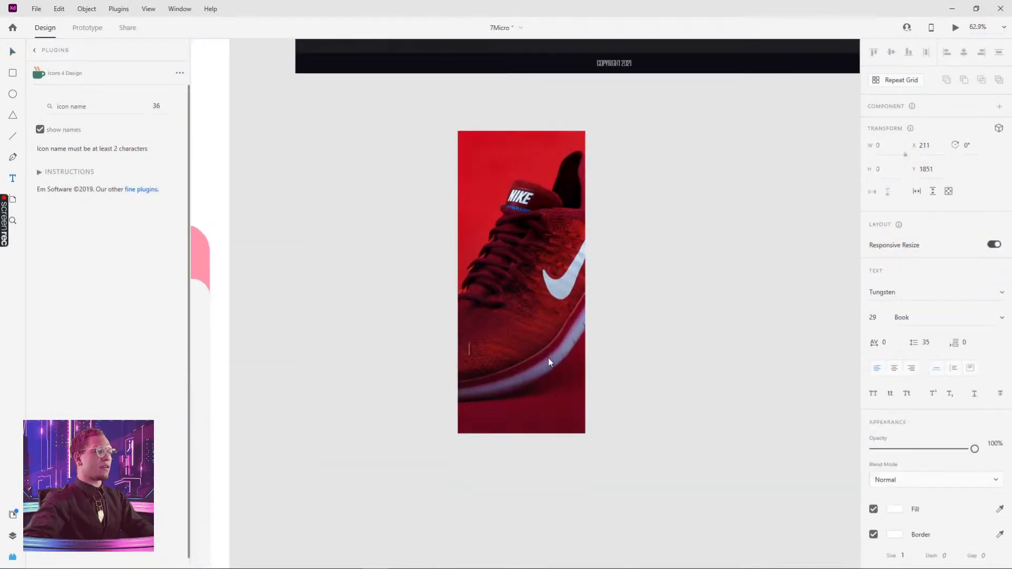
type("99.99")
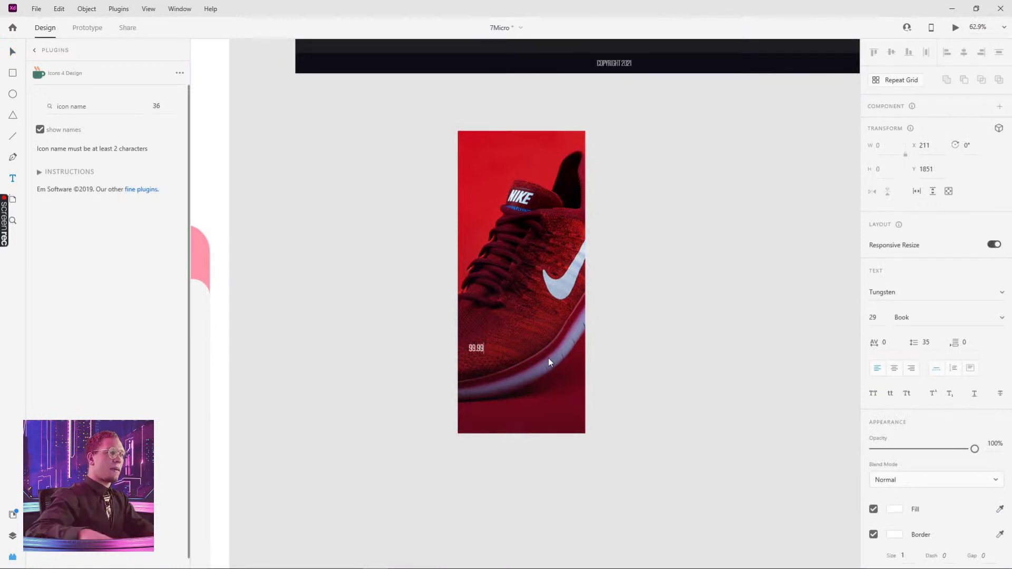
key("Escape")
Insert a dollar sign before the price so it reads $99.99
scroll(467, 351, "up", 3, "ctrl")
double_click(474, 346)
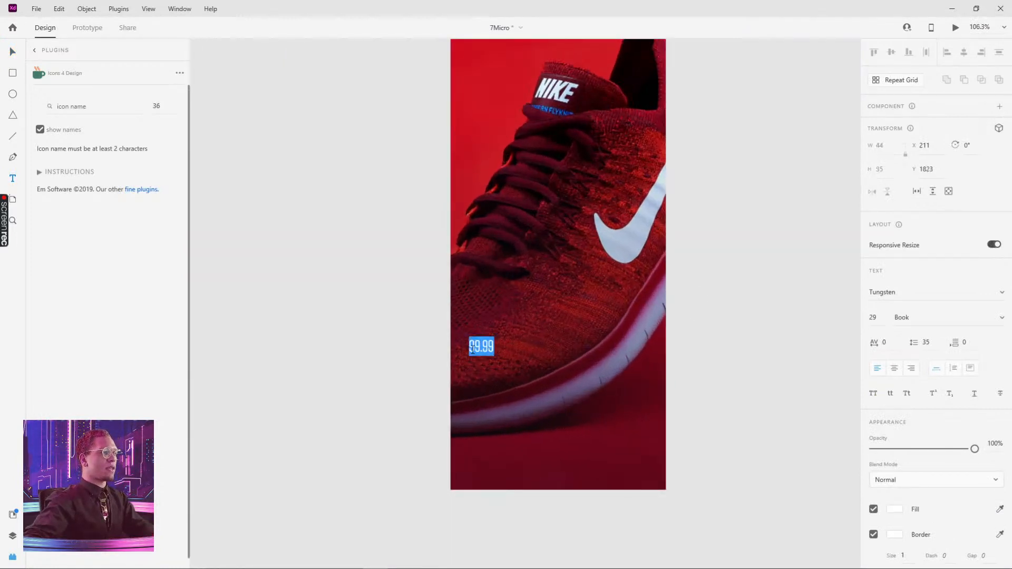
left_click(469, 347)
type("$")
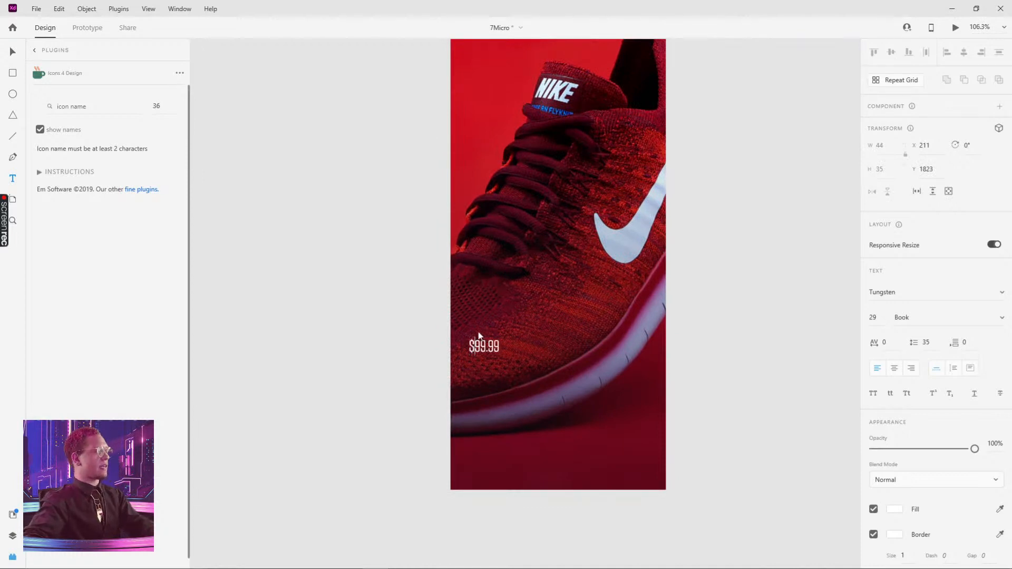
key("Escape")
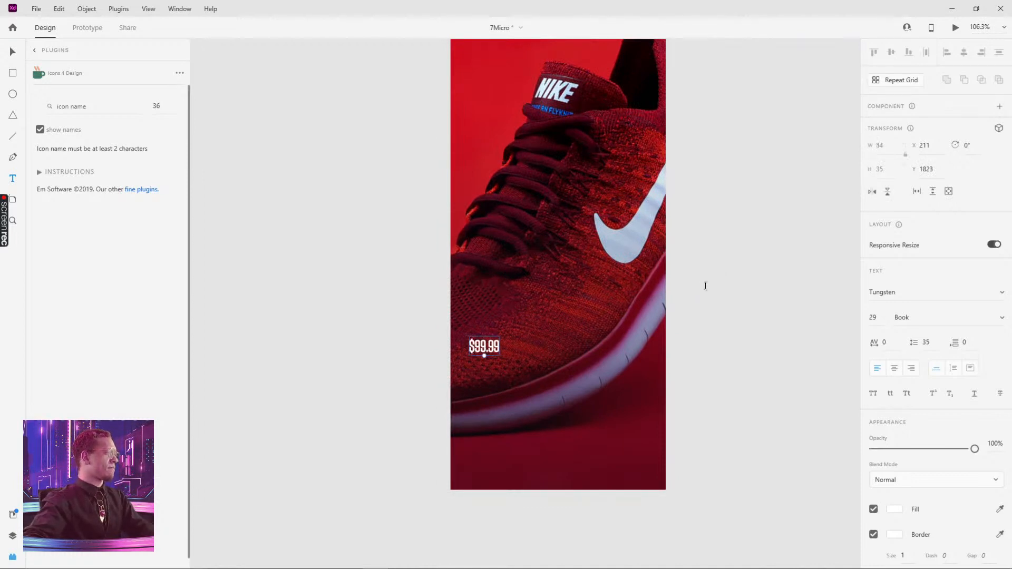
Enlarge the price text to size 93 and centre it horizontally on the card
scroll(677, 261, "down", 3)
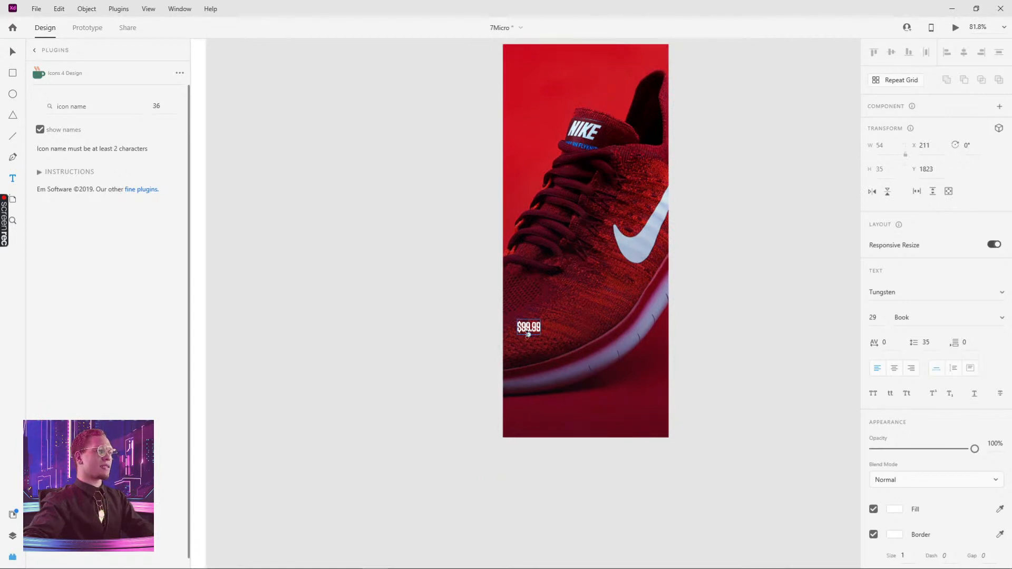
left_click_drag(529, 335, 534, 357)
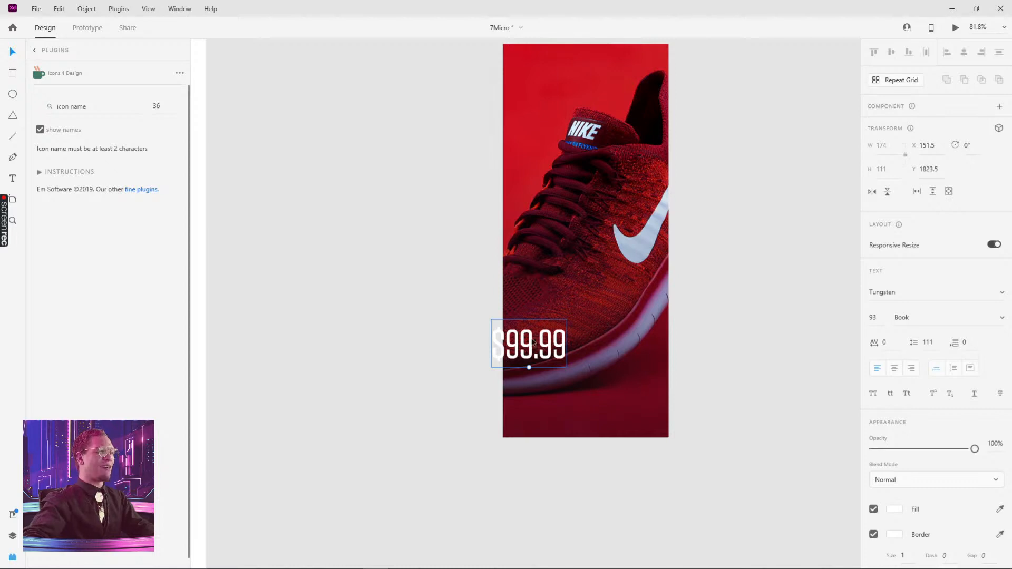
left_click_drag(543, 340, 583, 345)
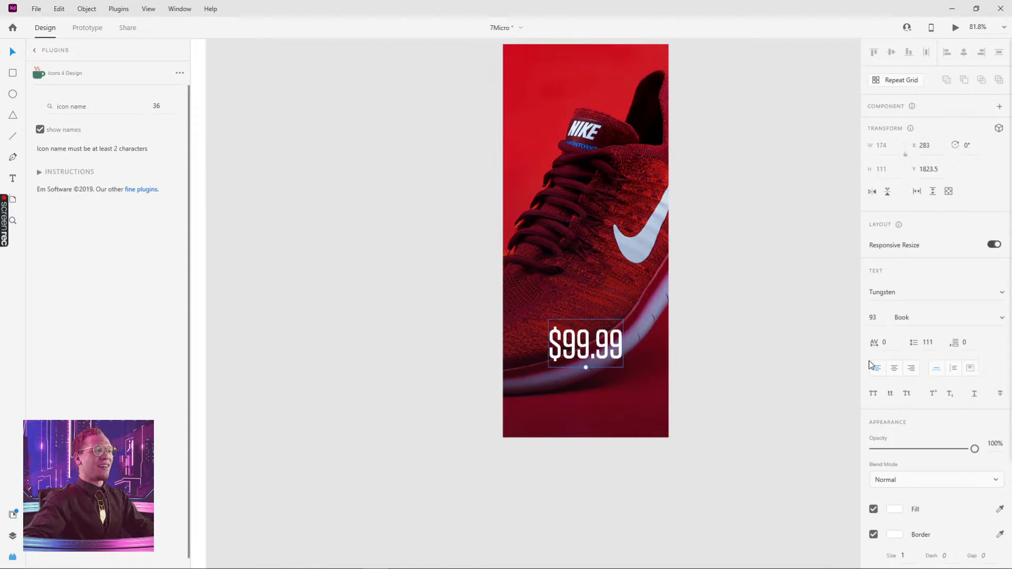
Set the price text's weight to Bold and move it to the card's lower left
left_click(875, 297)
left_click(998, 327)
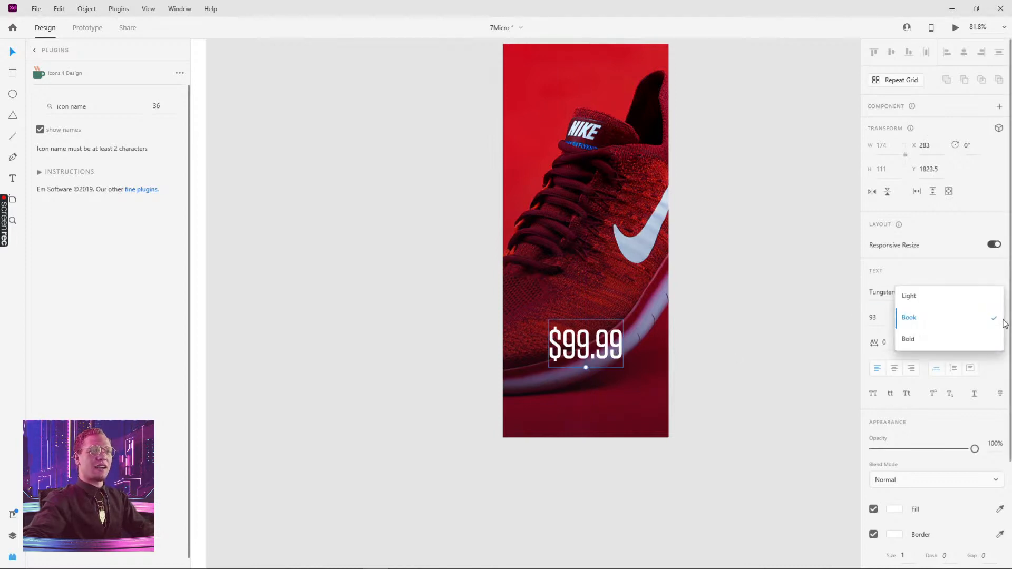
left_click(958, 353)
left_click(786, 344)
left_click_drag(615, 364, 579, 333)
left_click(769, 344)
key("r")
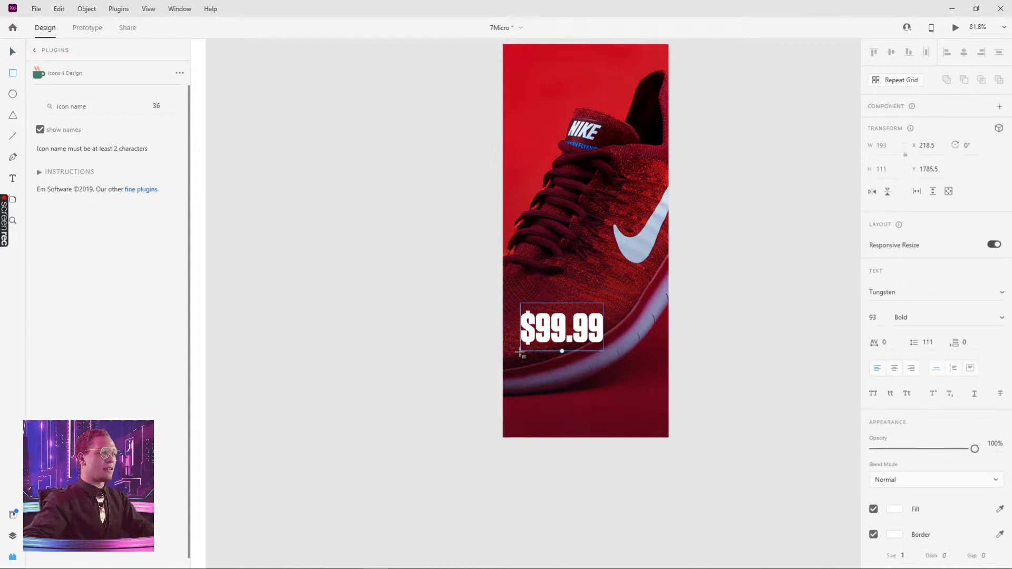
left_click_drag(520, 352, 622, 384)
key("ctrl+z")
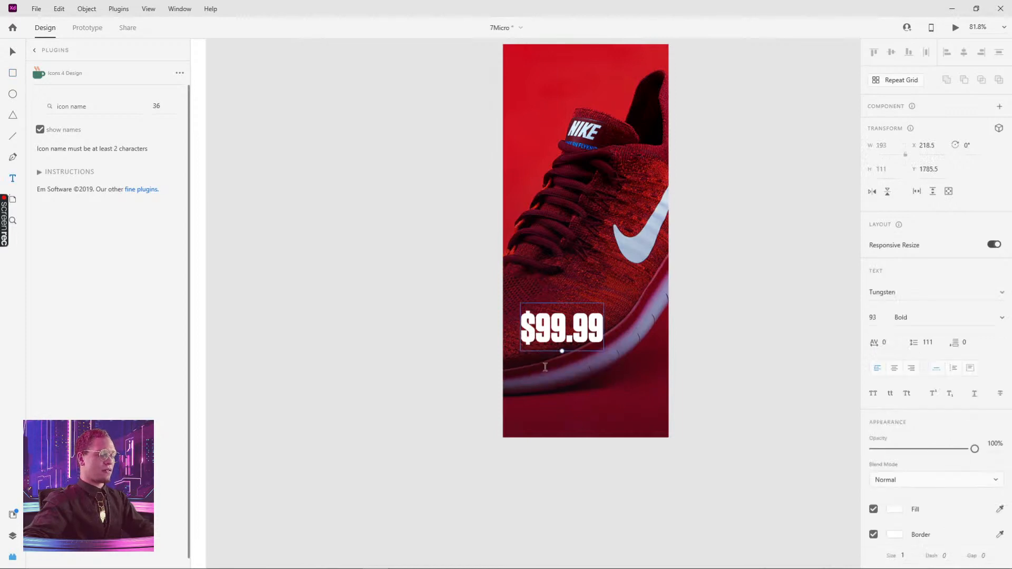
Create a text box below the price and set its font size to 25
left_click_drag(520, 353, 643, 402)
type("asdf")
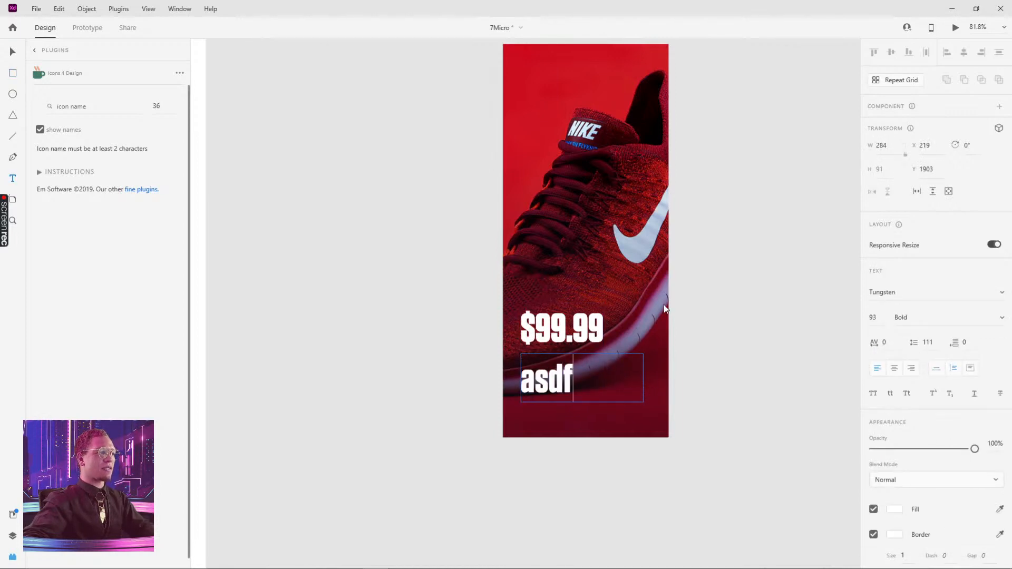
key("ctrl+a")
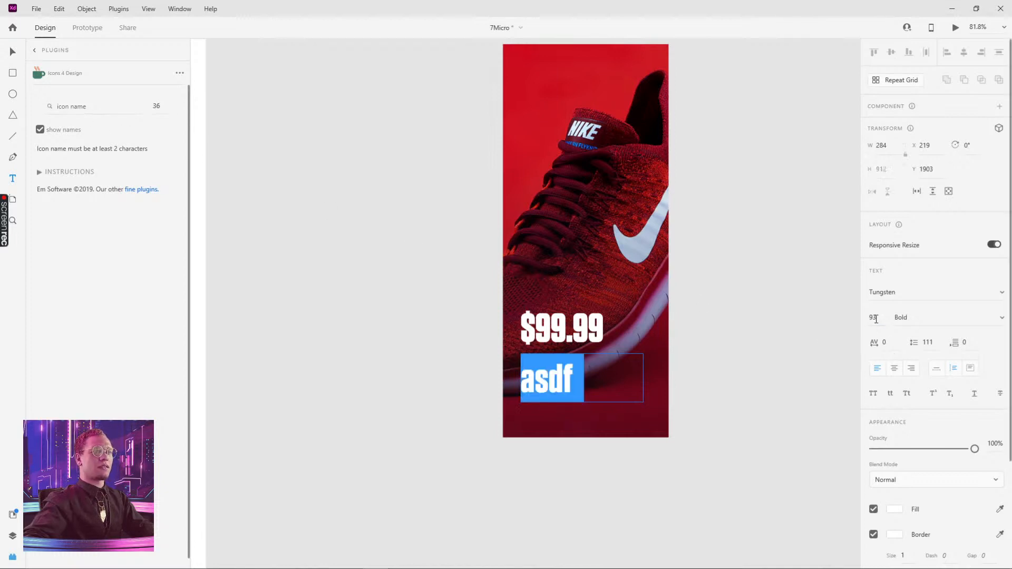
left_click(872, 318)
type("45")
key("Return")
type("28")
key("Return")
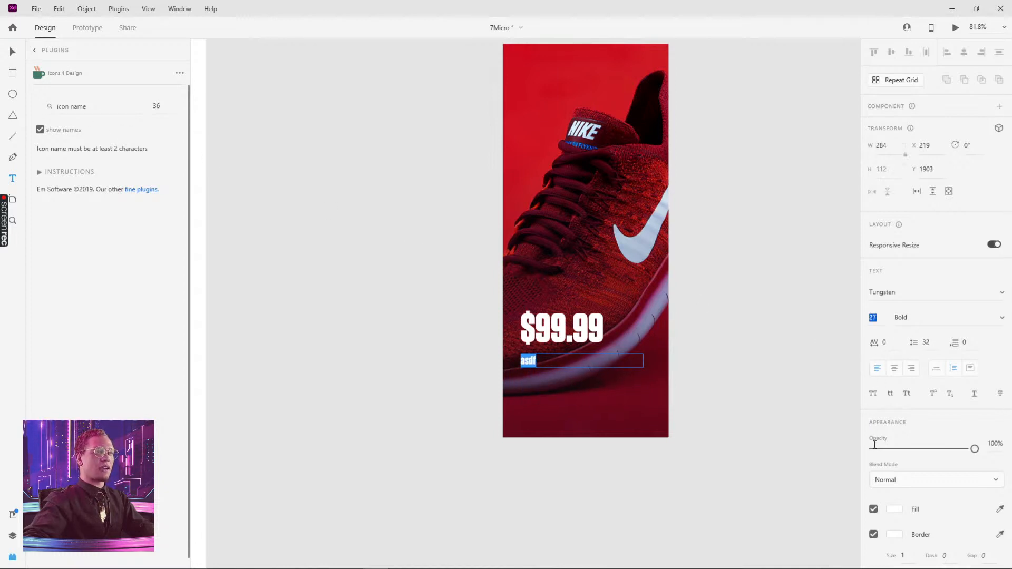
type("25")
key("Return")
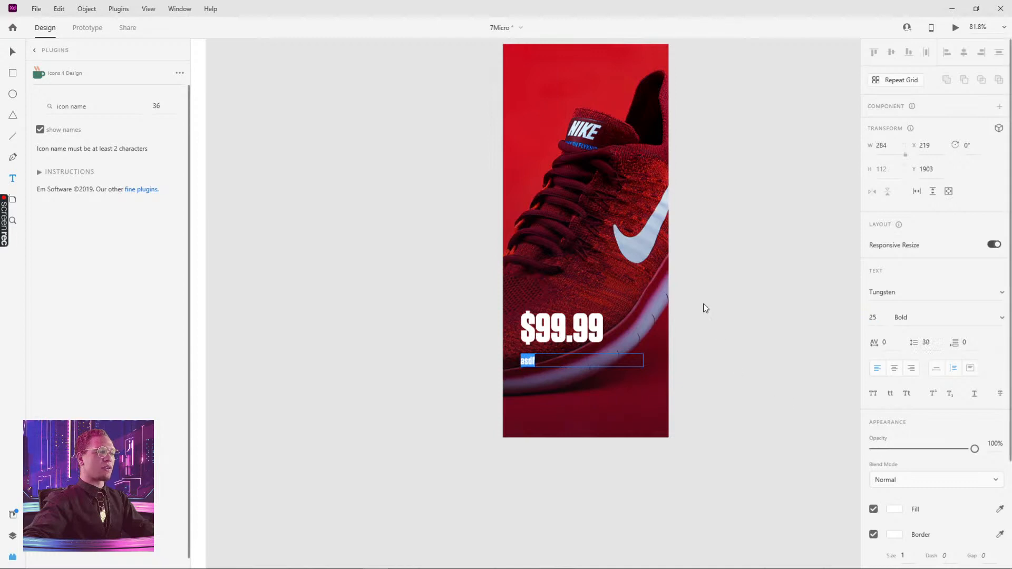
Set the new text's weight to Light
left_click(13, 51)
left_click(356, 117)
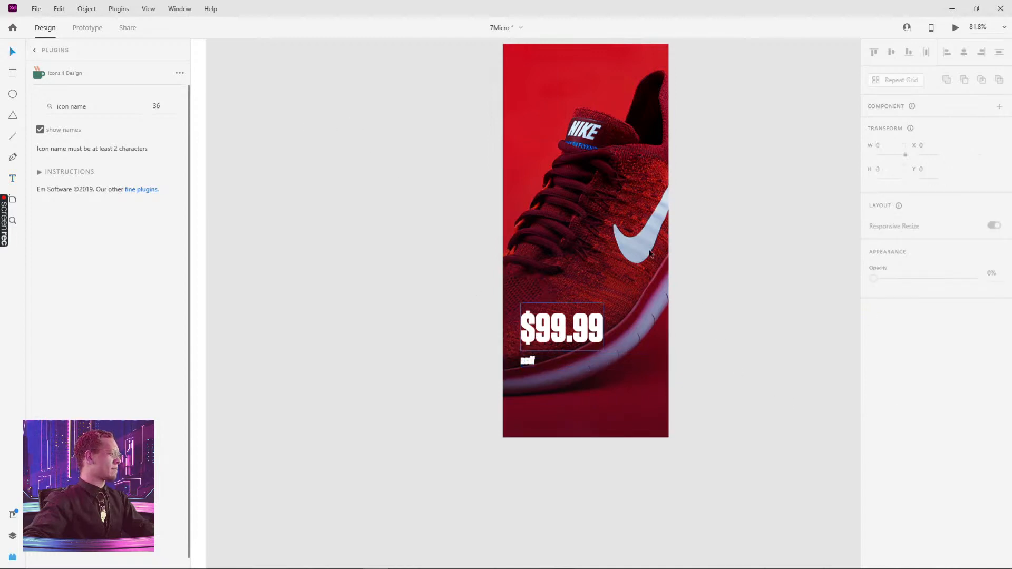
left_click(553, 361)
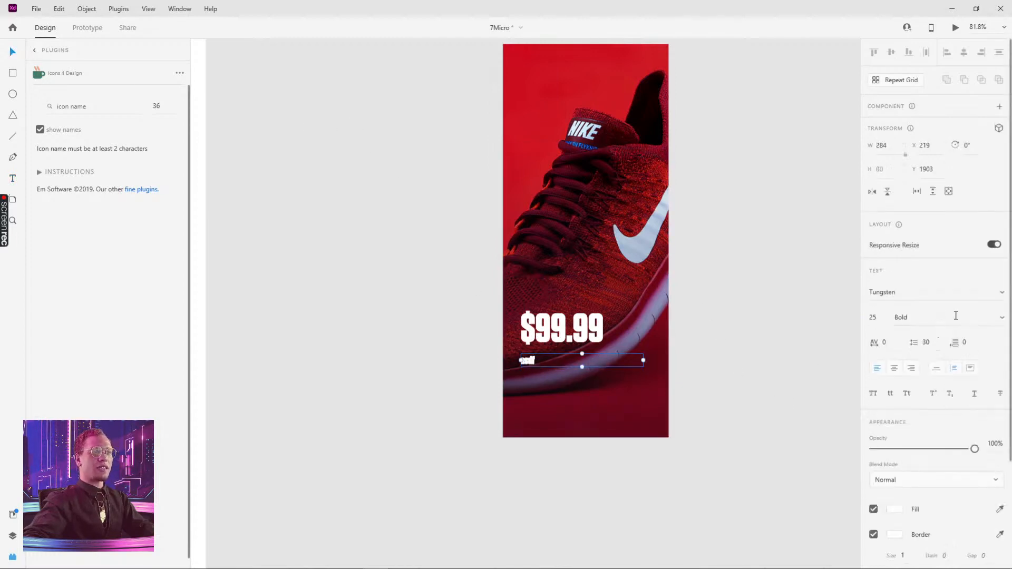
left_click(1004, 319)
left_click(955, 281)
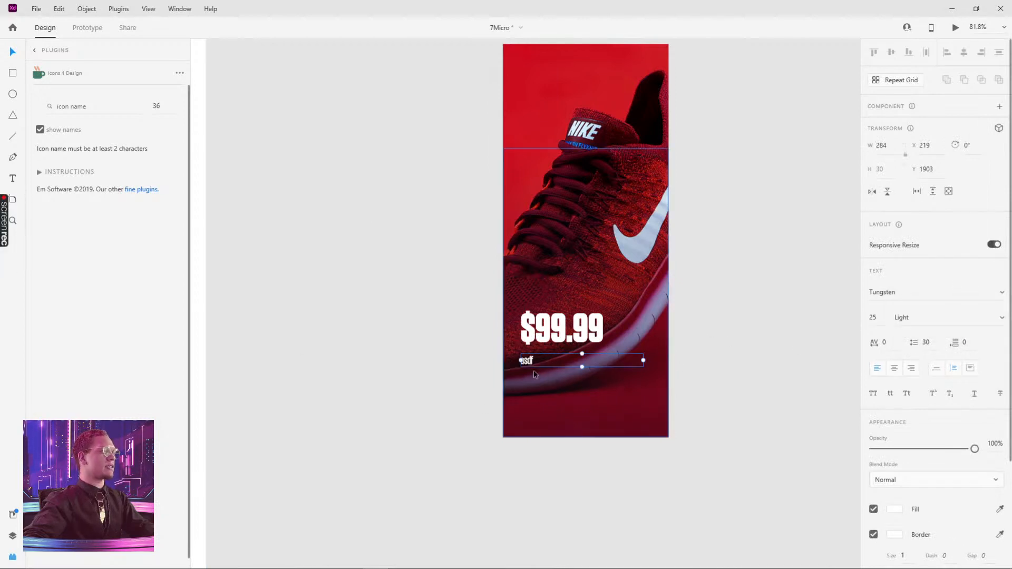
Enlarge the text box and fill it with placeholder text using the Quick Lorem Ipsum plugin
left_click_drag(582, 366, 585, 384)
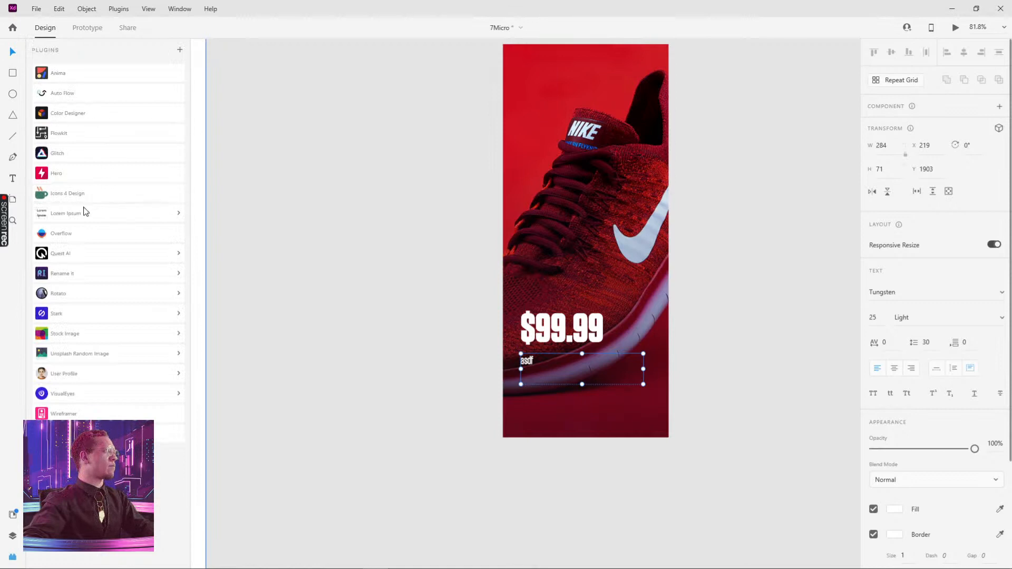
left_click(80, 215)
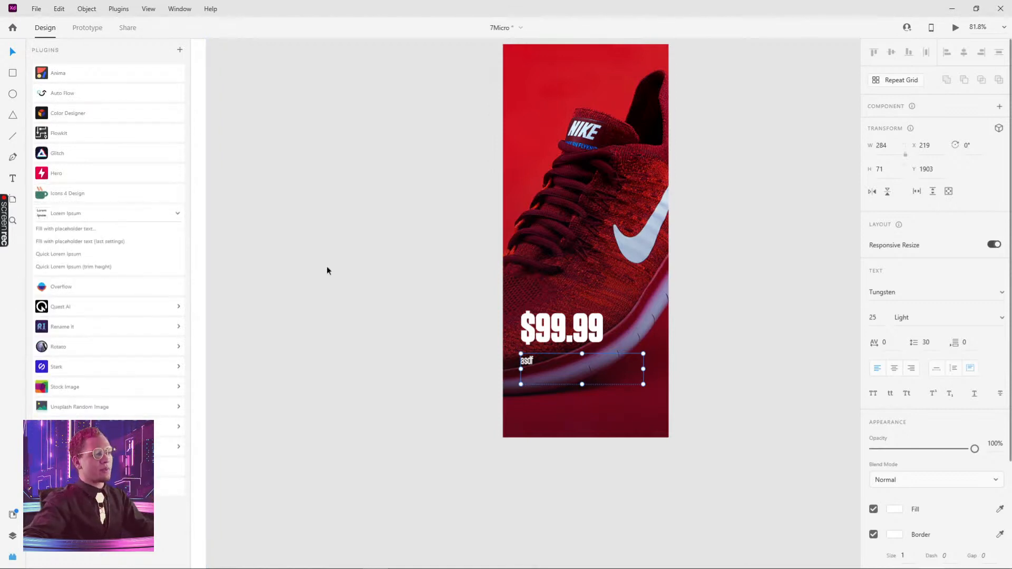
left_click(61, 255)
left_click(419, 252)
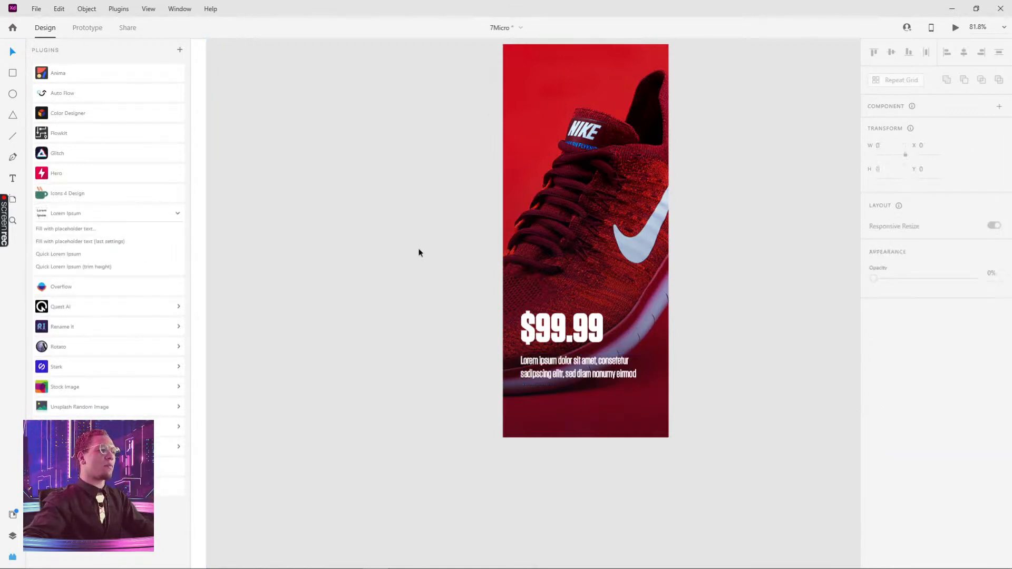
Preview the HYPEBUYS artboard and close the preview
left_click(631, 376)
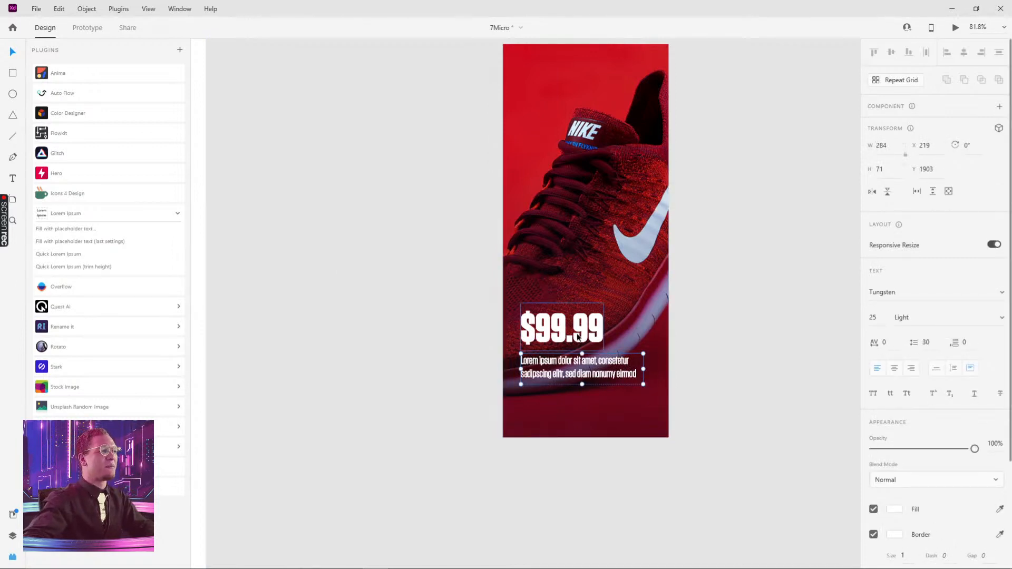
scroll(722, 157, "down", 3)
scroll(725, 181, "up", 15)
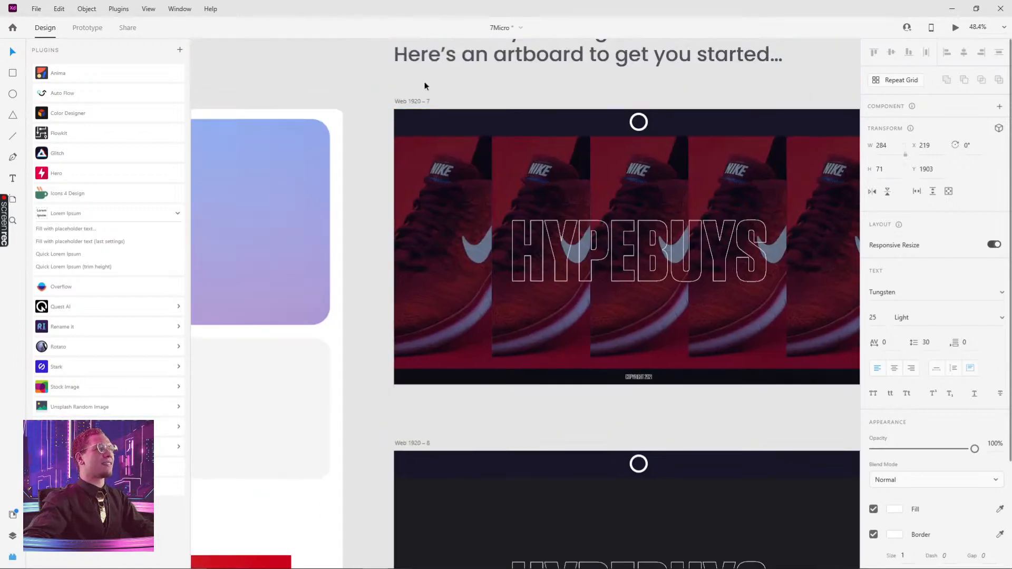
left_click(411, 100)
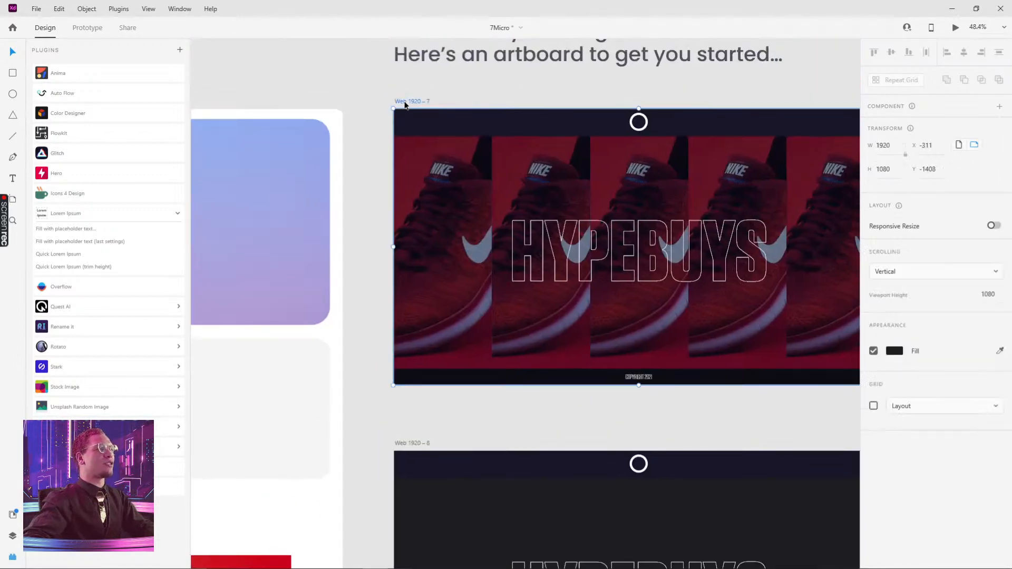
left_click(955, 28)
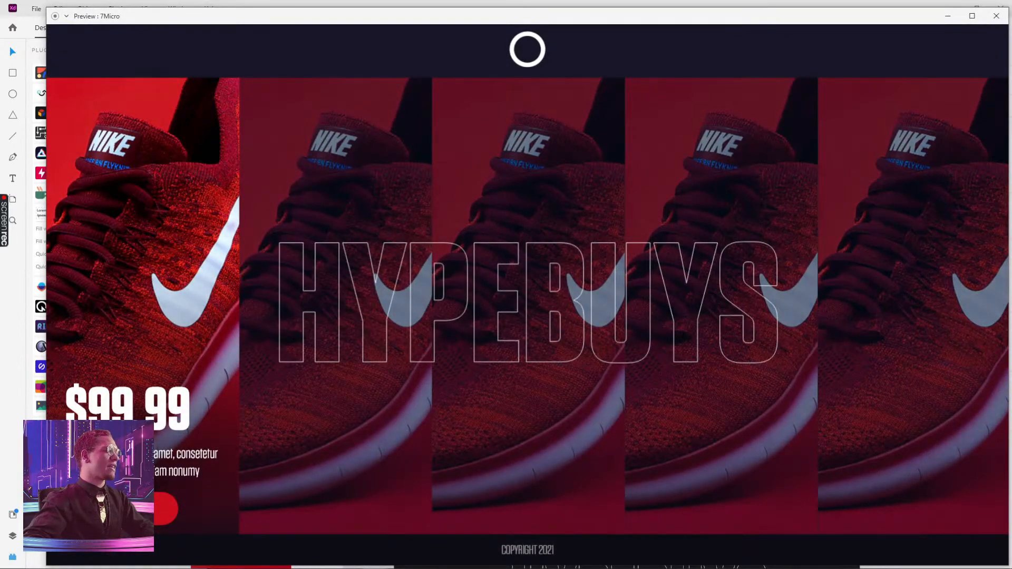
left_click(996, 16)
Scale up the price text to about size 118
scroll(626, 355, "down", 7)
left_click_drag(653, 385, 628, 286)
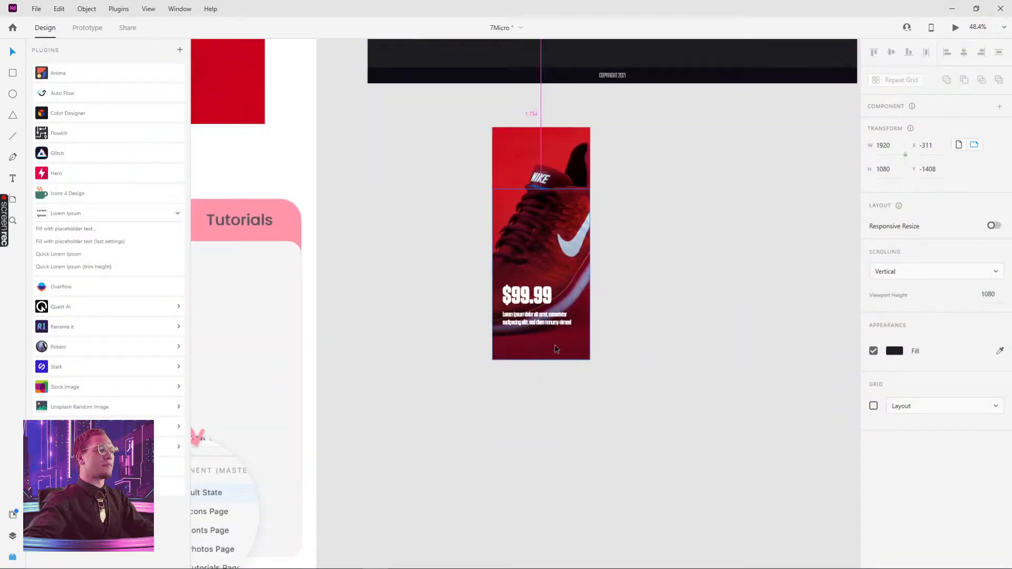
scroll(551, 417, "up", 4)
left_click(493, 278)
mouse_move(493, 280)
left_mouse_down()
mouse_move(494, 293)
mouse_move(494, 284)
left_mouse_up()
left_click_drag(486, 246, 501, 238)
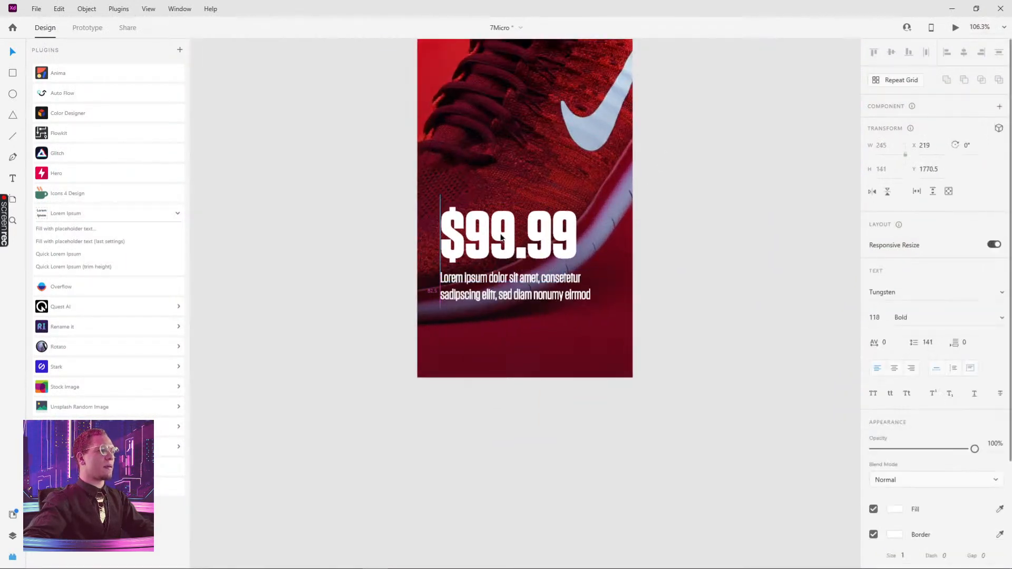
Draw a button rectangle about 202 by 51 below the description and round its corners to 26
key("r")
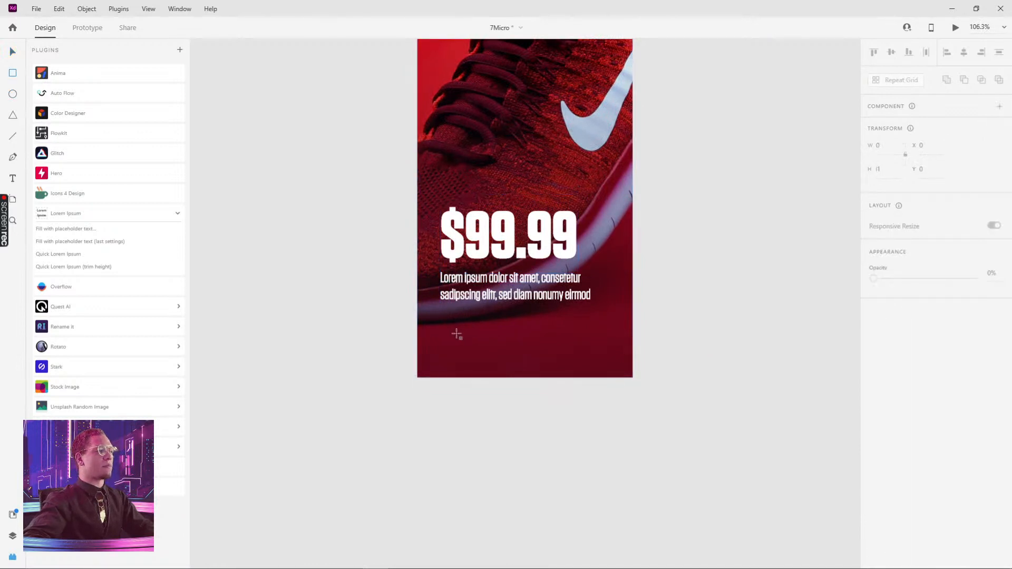
left_click_drag(443, 322, 556, 351)
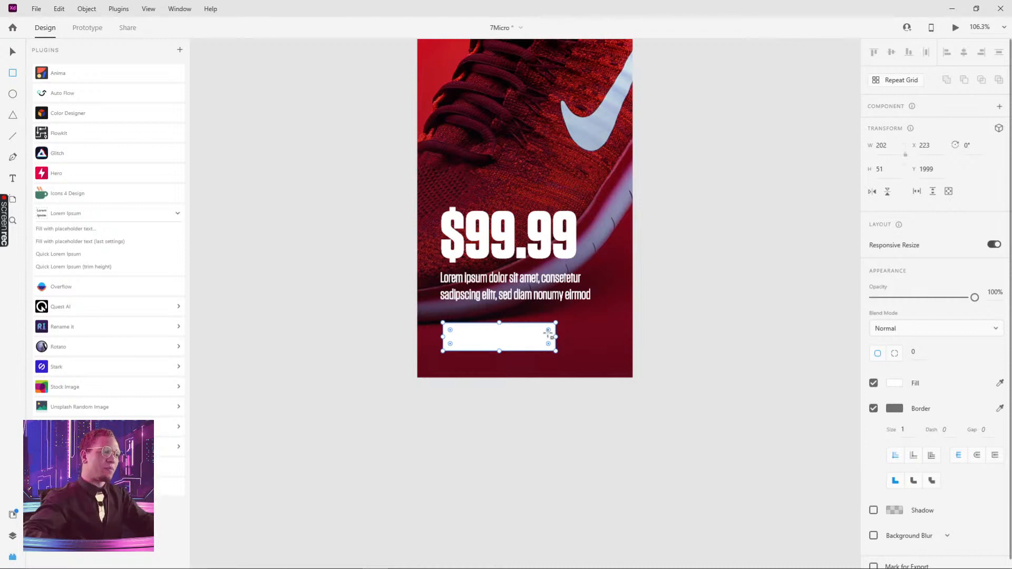
left_click(914, 353)
type("50")
key("Return")
key("ctrl+z")
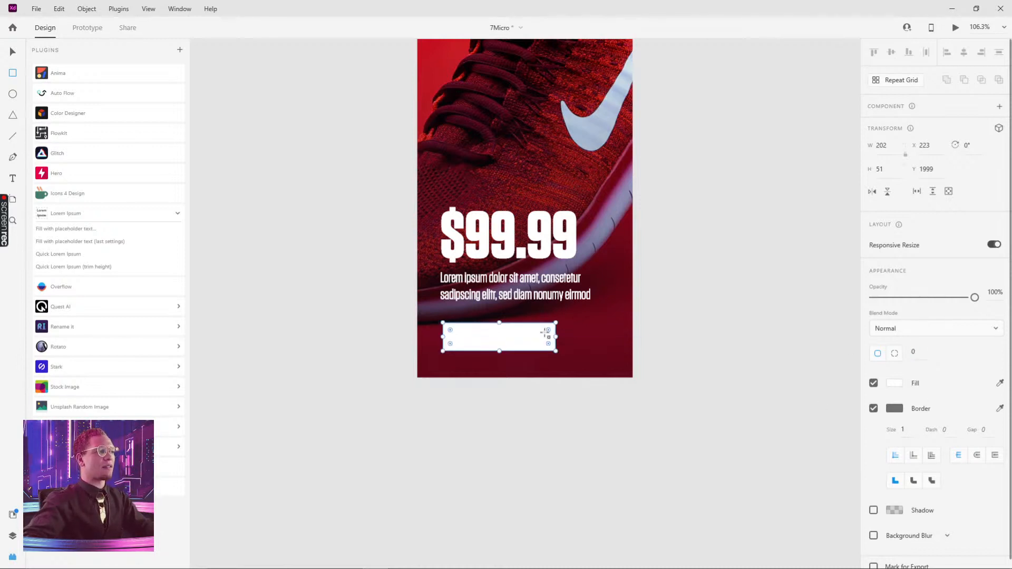
left_click_drag(450, 344, 463, 349)
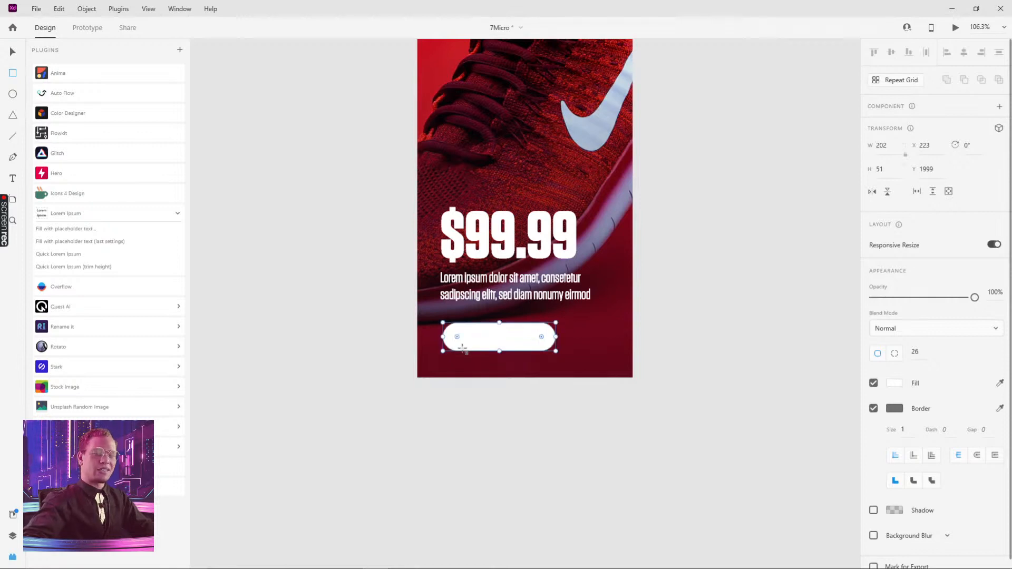
Add a new text reading BUY NOW
key("t")
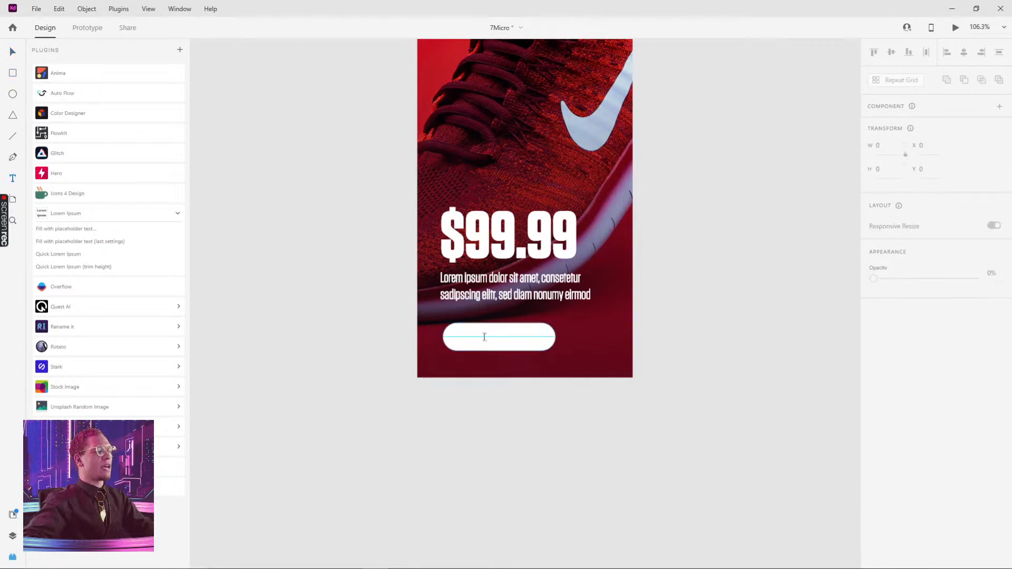
left_click(459, 416)
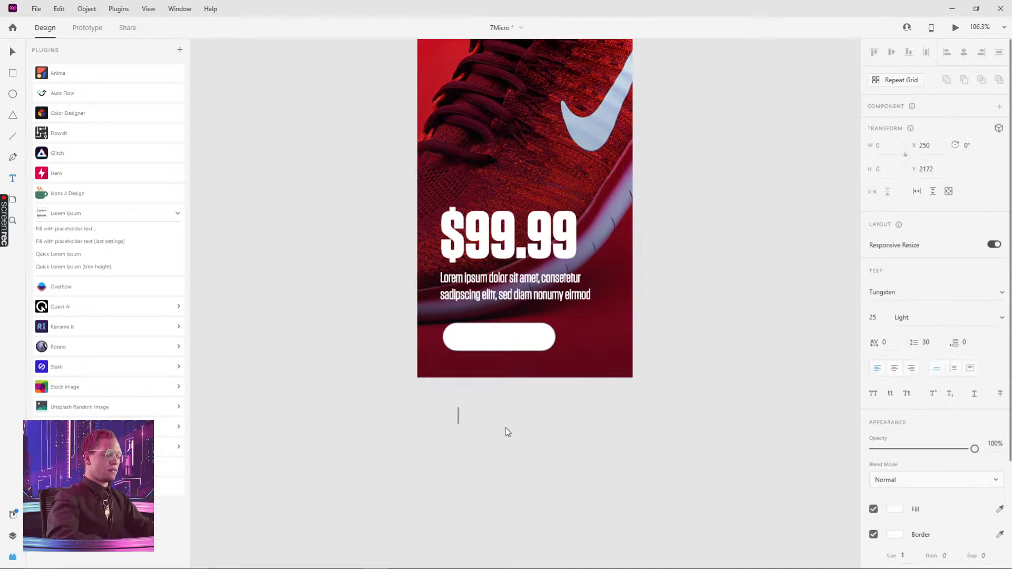
type("BUY")
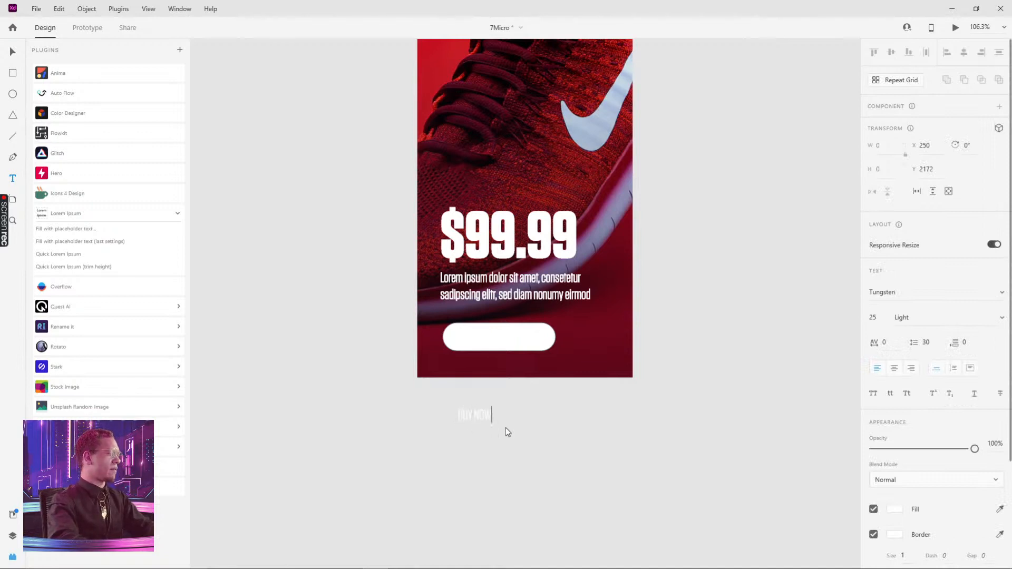
type(" NOW")
key("Escape")
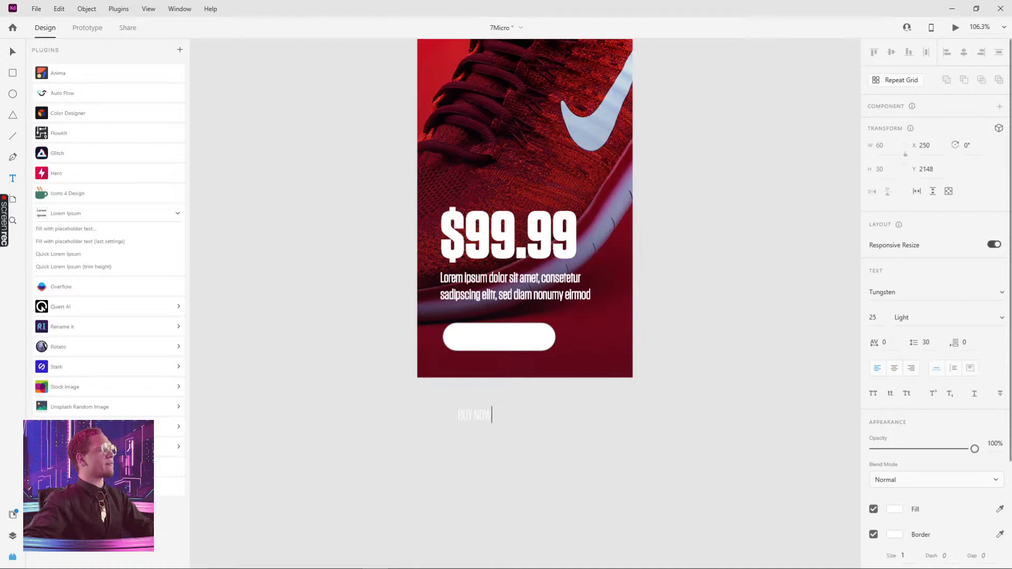
Place the BUY NOW text on the button and give it a dark fill of #0D0C14
left_click(14, 53)
left_click_drag(482, 416, 504, 337)
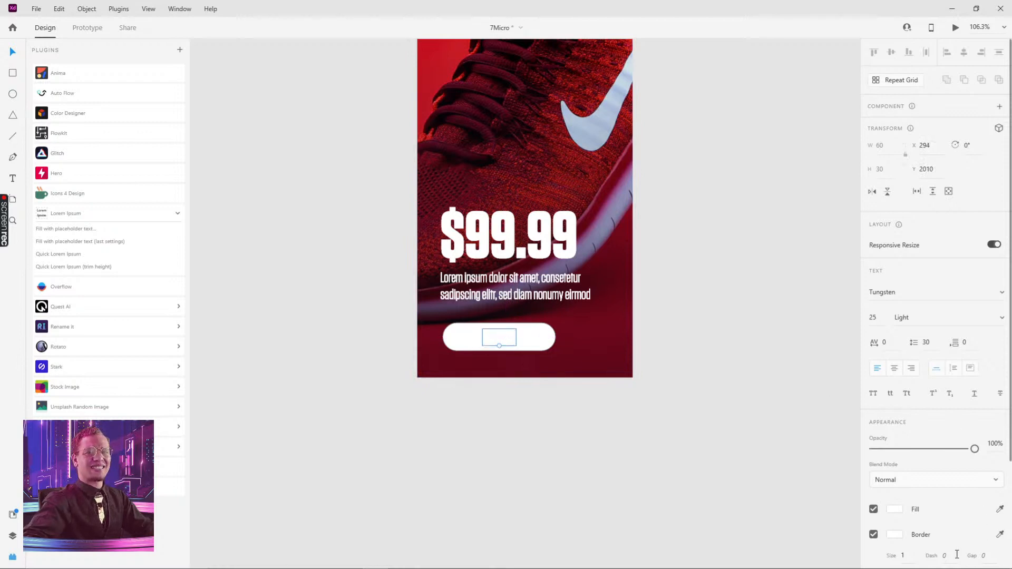
left_click(903, 512)
left_click(763, 550)
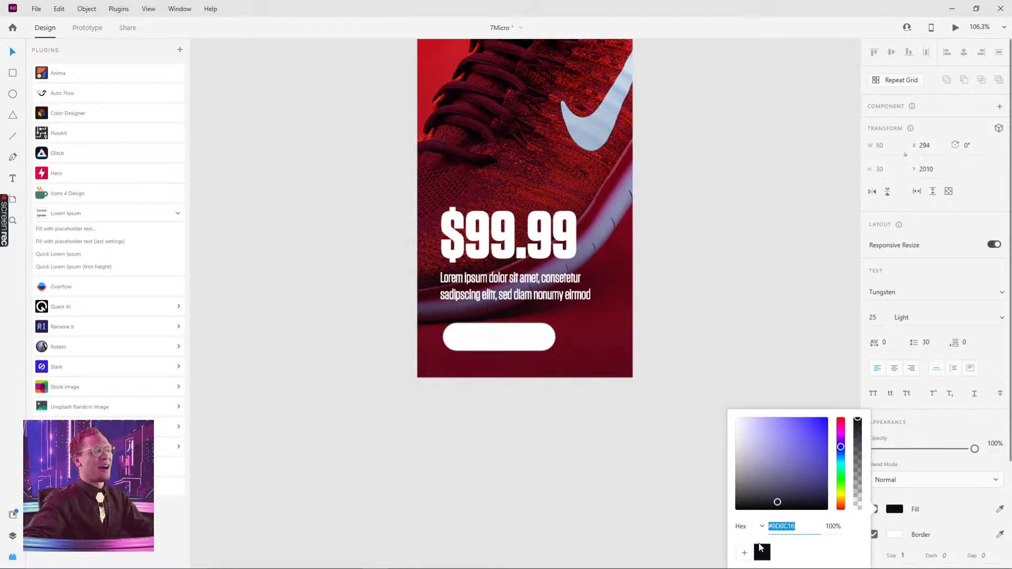
left_click(647, 307)
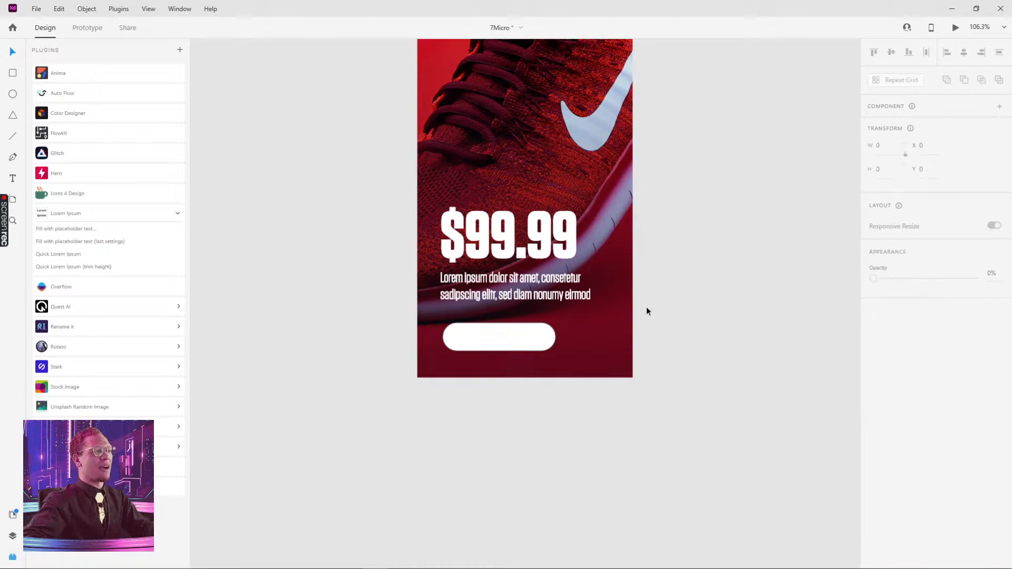
Remove the border from the BUY NOW text
left_click(498, 338)
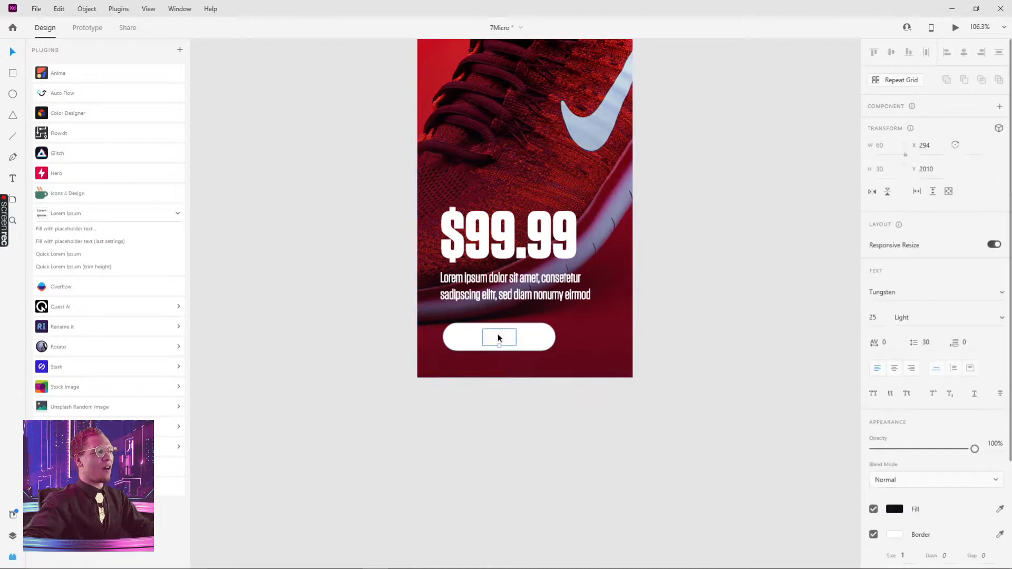
left_click(873, 536)
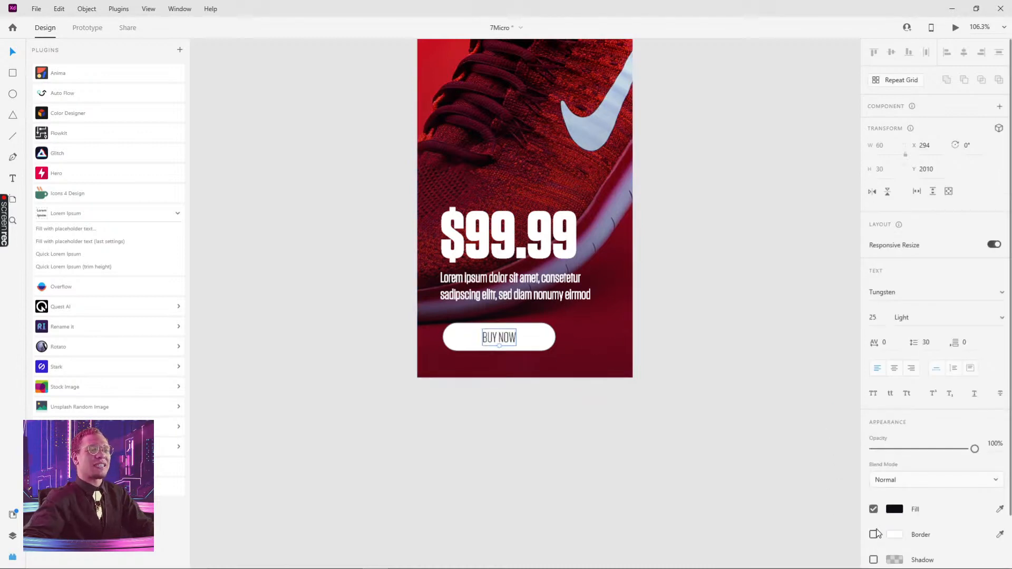
left_click(729, 339)
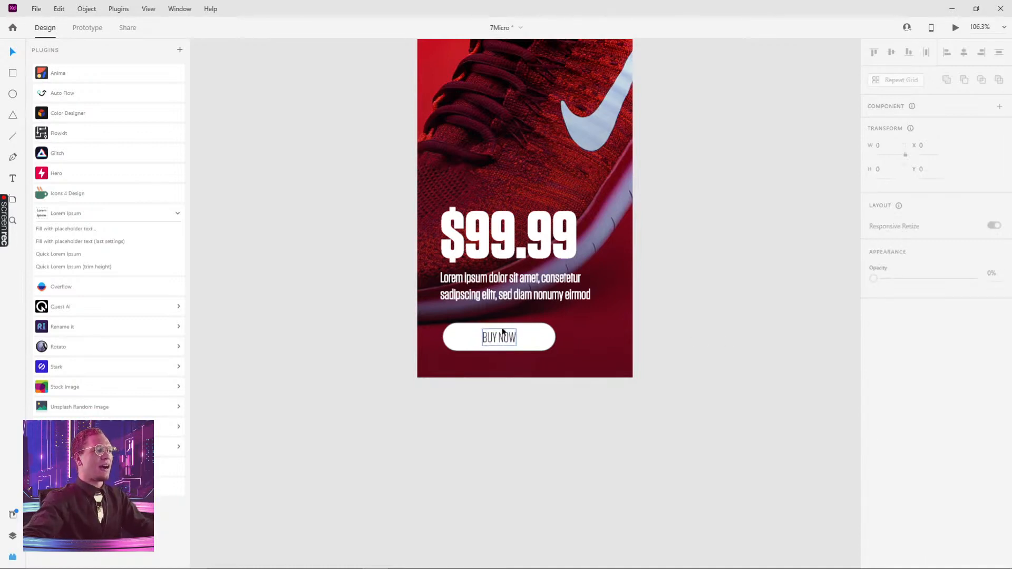
left_click(503, 335)
left_click(529, 335, "shift")
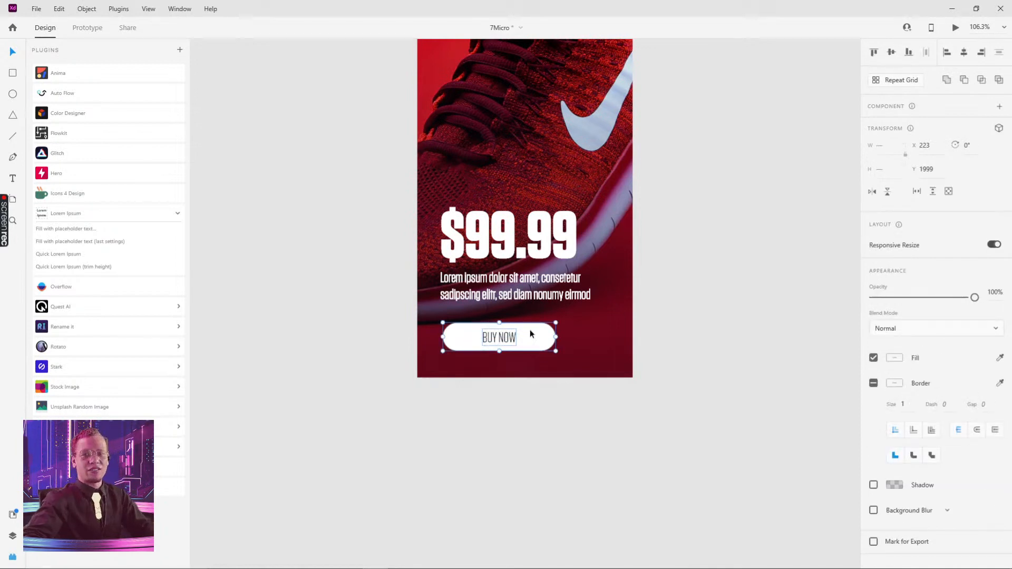
left_click(685, 327)
scroll(659, 343, "up", 3)
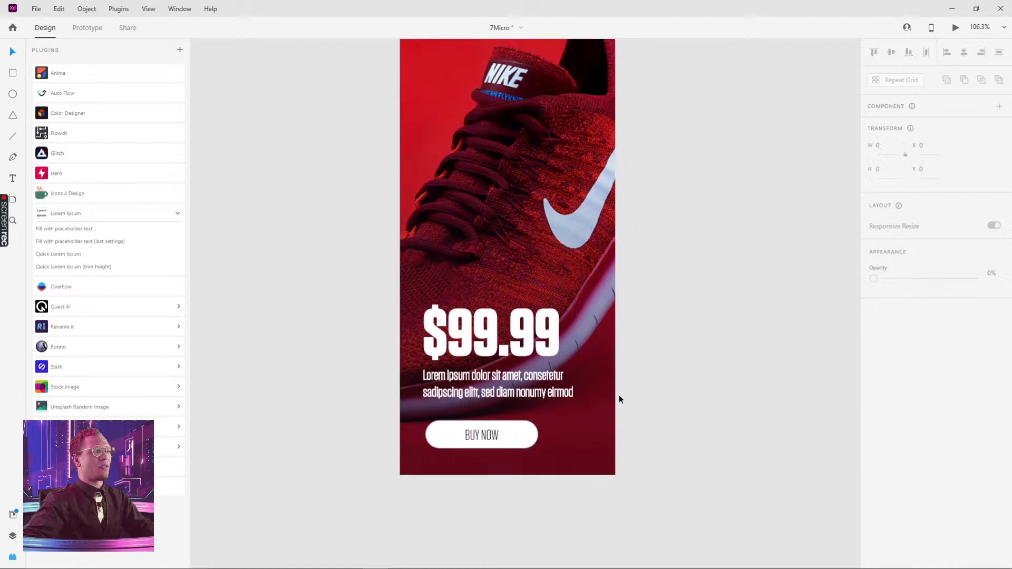
Nudge the BUY NOW button up closer to the description text
left_click(477, 435)
left_click(521, 431, "shift")
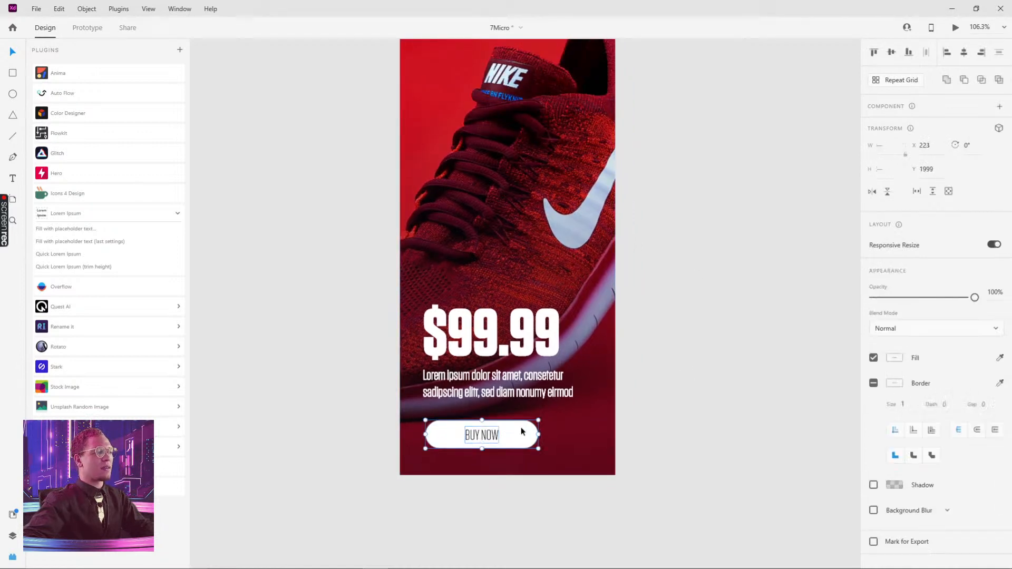
key("Up")
key("Up")
key("Up")
key("Up")
key("Up")
key("Up")
key("Up")
key("Up")
key("Up")
key("Up")
key("Up")
key("Up")
key("Up")
key("Up")
key("Up")
key("Up")
key("Up")
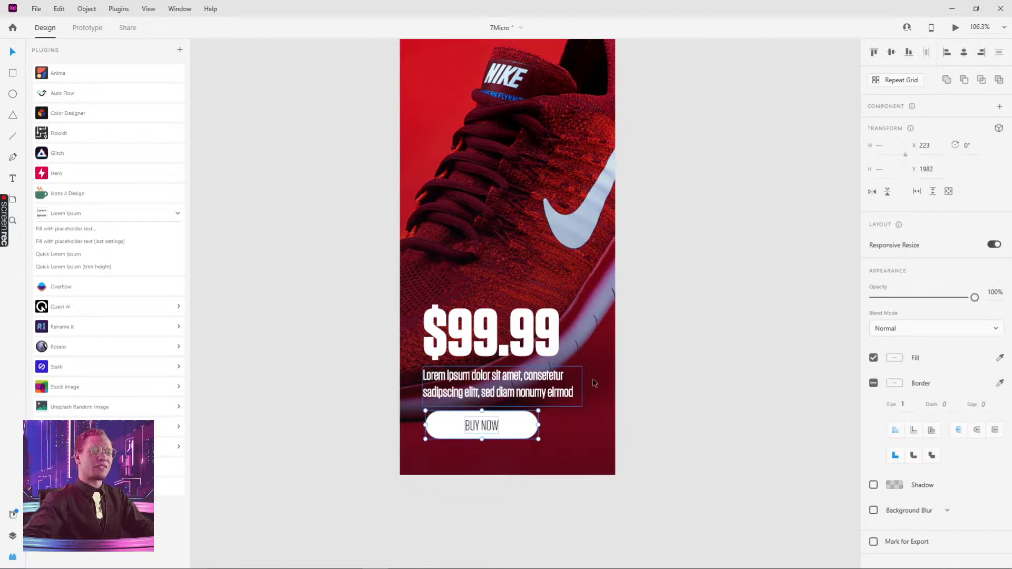
left_click(688, 374)
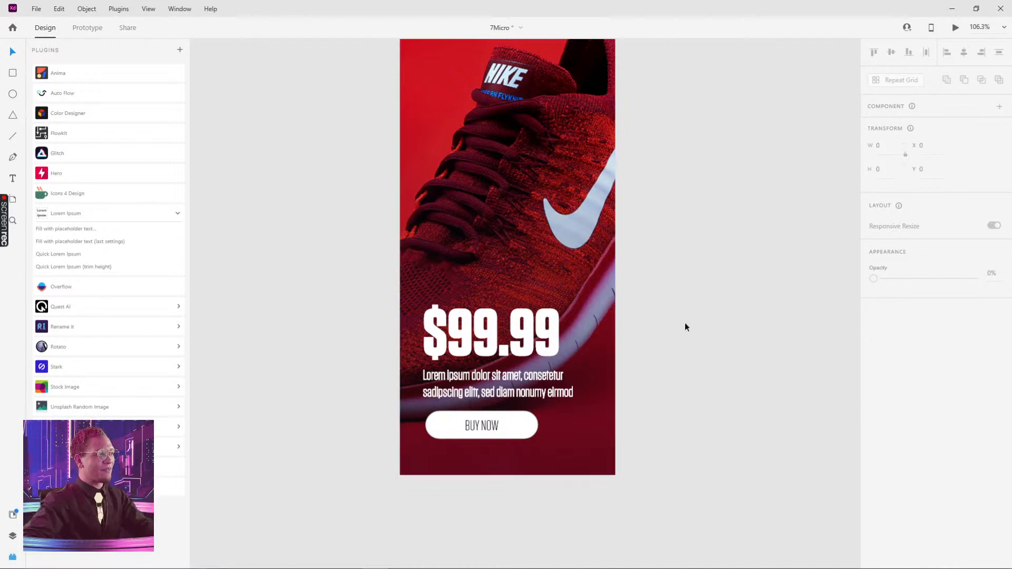
Remove the border from the description text
left_click(496, 437)
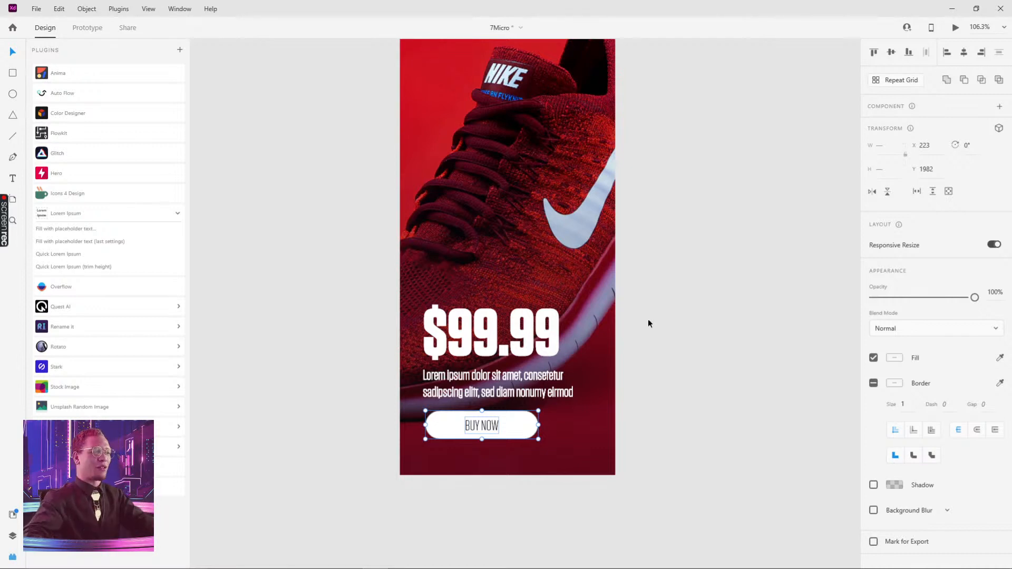
left_click(662, 314)
double_click(482, 426)
left_click(516, 426, "shift")
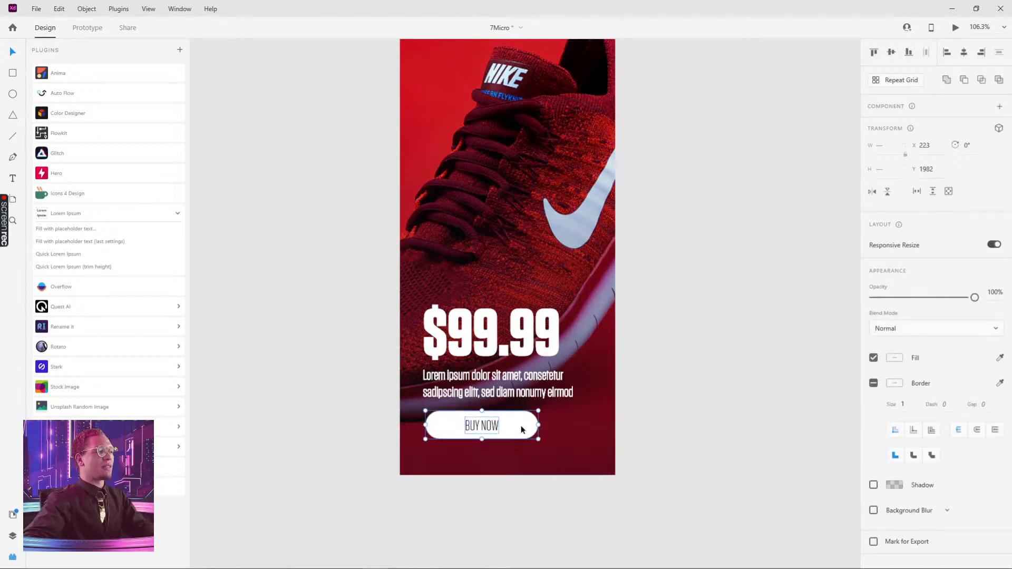
left_click_drag(517, 432, 514, 432)
left_click(531, 381)
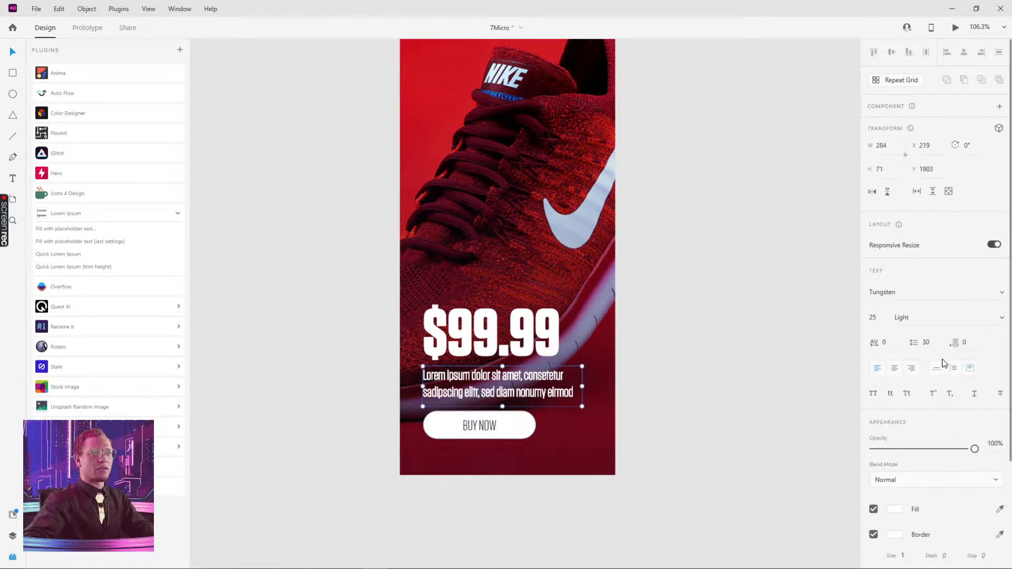
left_click(747, 473)
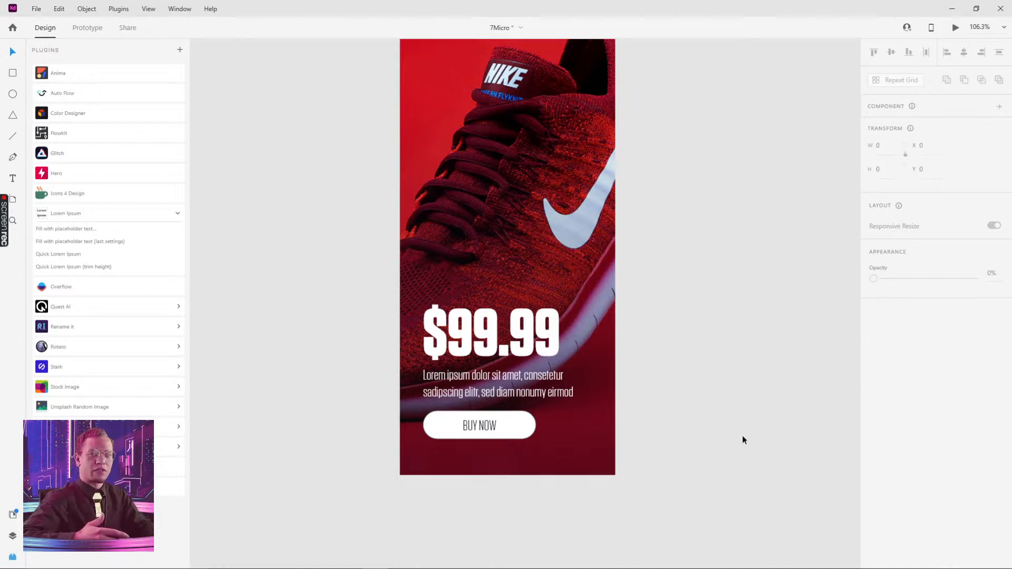
Inspect how the description and button line up on the shoe card
left_click(494, 388)
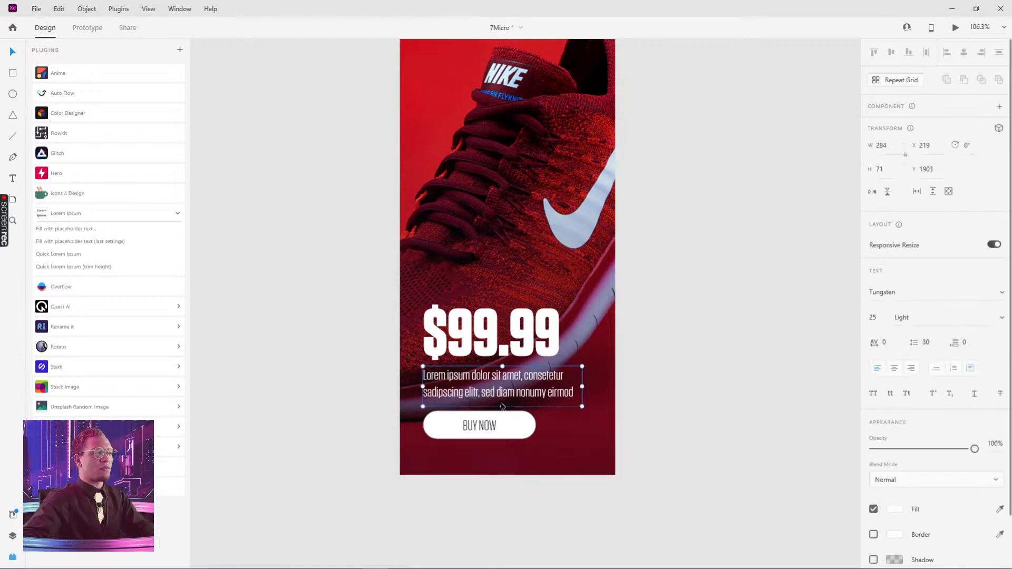
left_click_drag(503, 407, 503, 403)
left_click(647, 409)
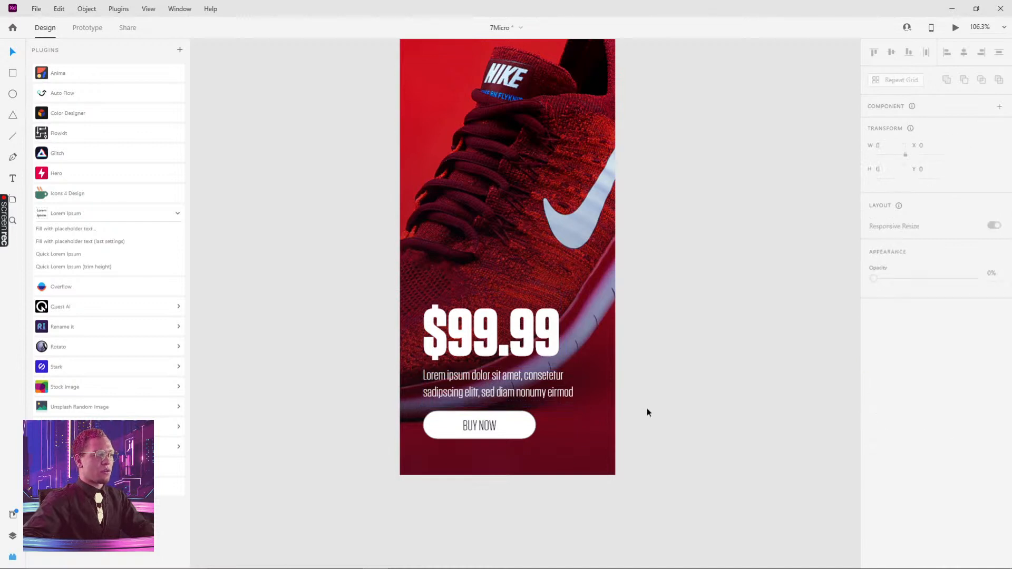
left_click(480, 424)
left_click(517, 421, "shift")
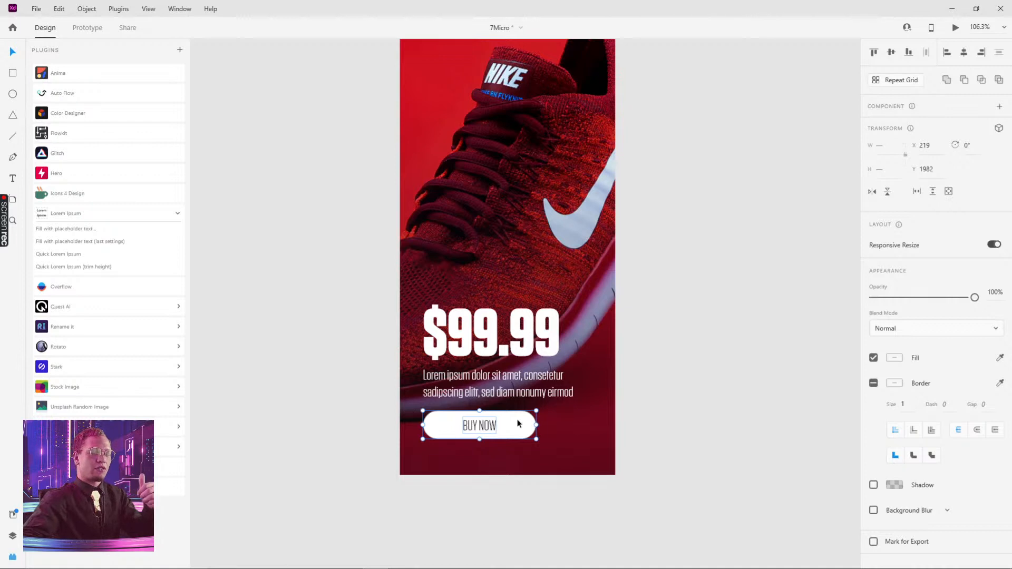
left_click(660, 319)
left_click_drag(773, 264, 732, 334)
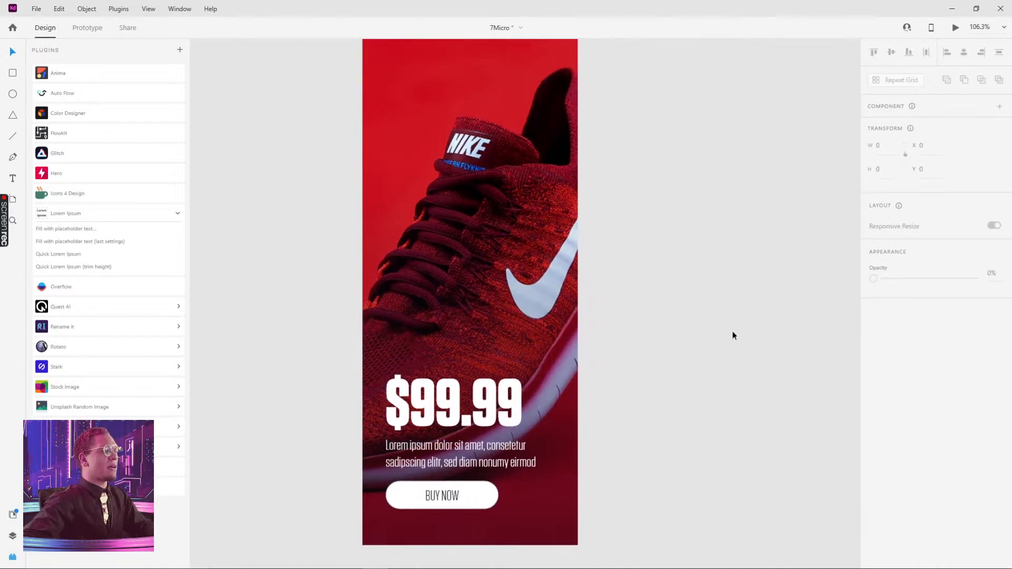
scroll(723, 318, "down", 4)
left_click(528, 377)
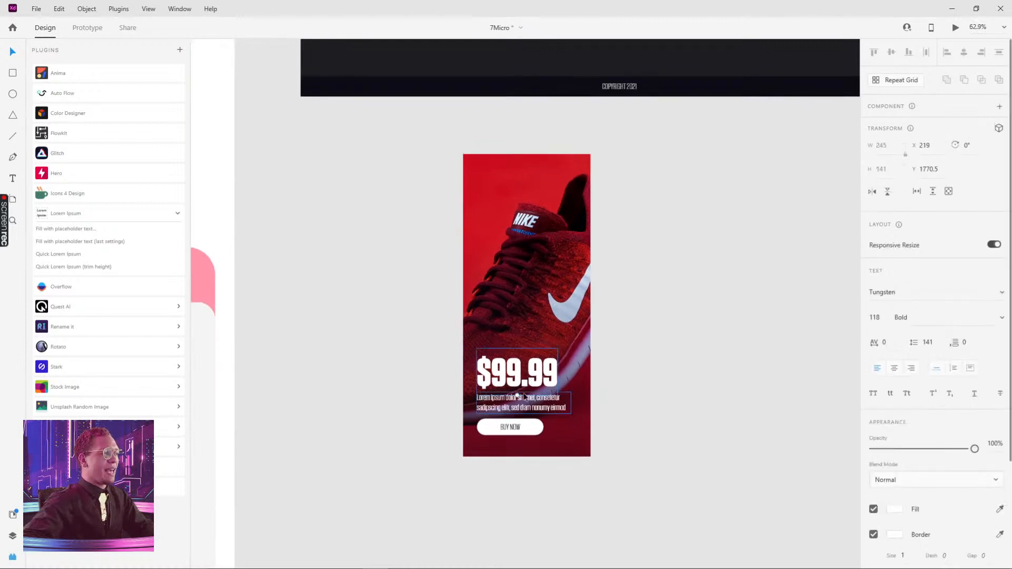
left_click(521, 408)
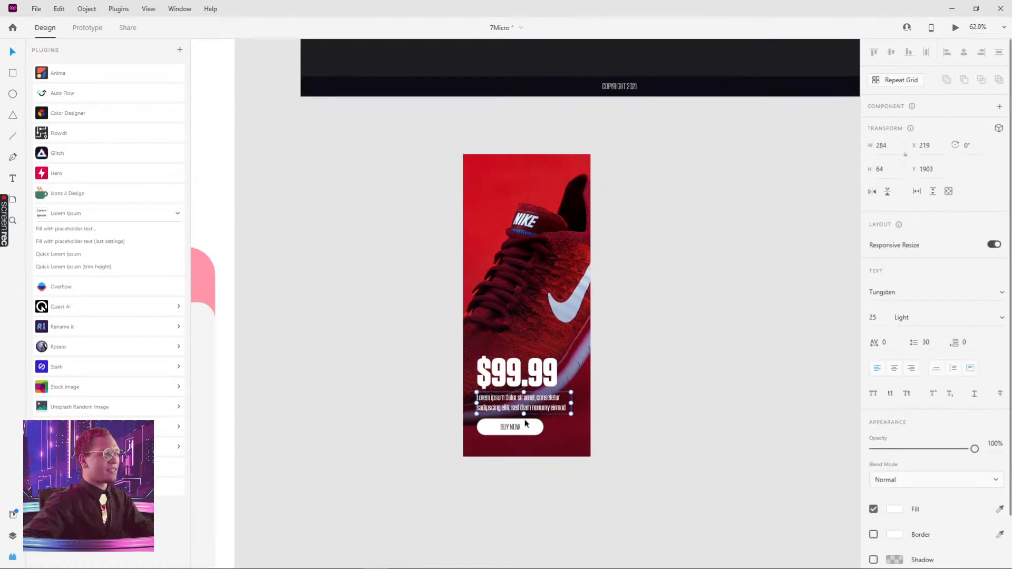
scroll(526, 422, "up", 4)
Set the BUY NOW text weight to Bold
left_click(505, 425)
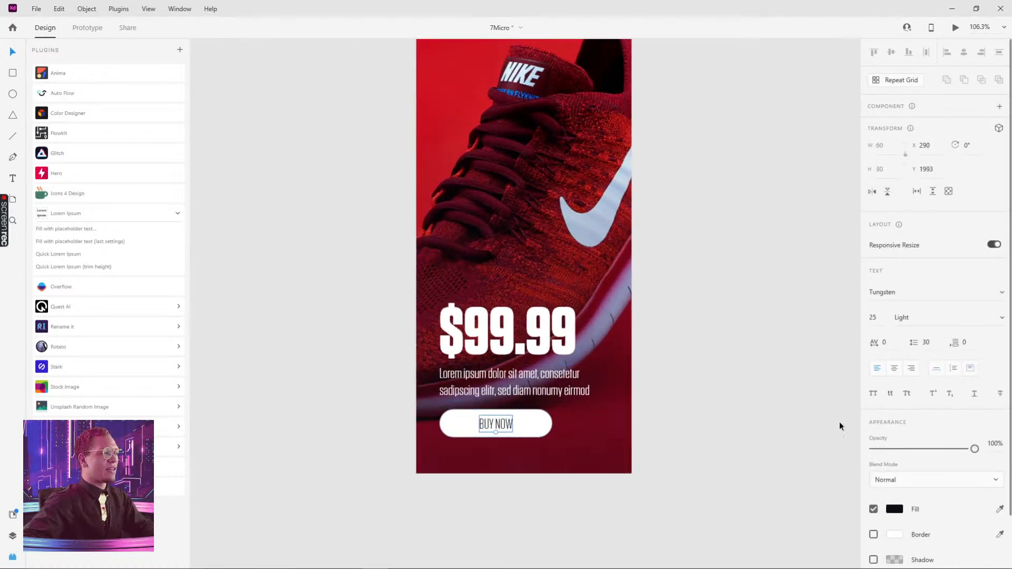
left_click(1001, 318)
left_click(926, 356)
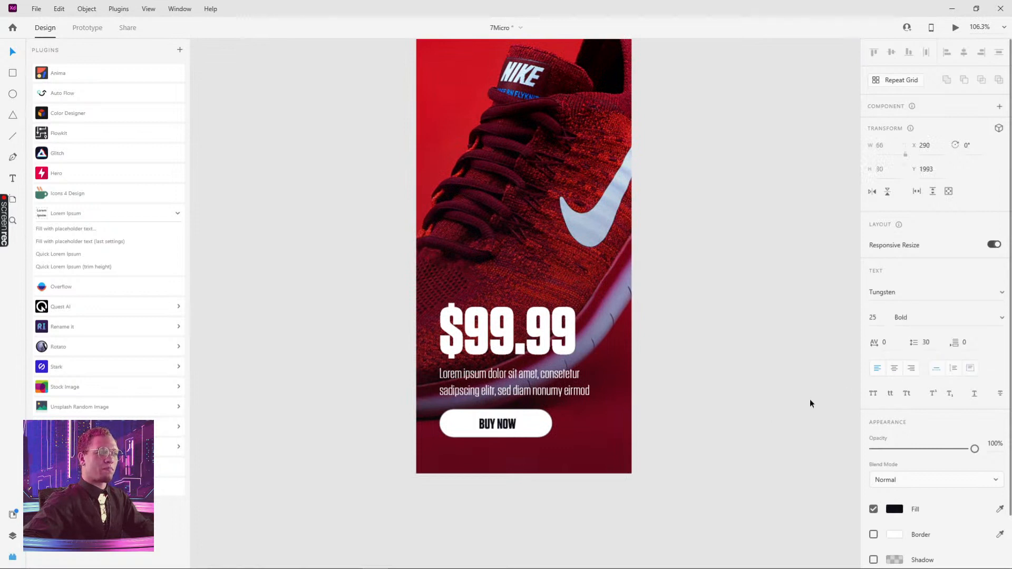
Widen the button rectangle to about 273 to match the description width
left_click(752, 414)
left_click_drag(509, 425, 507, 430)
left_click(533, 427, "shift")
left_click(537, 392, "shift")
left_click(550, 346, "shift")
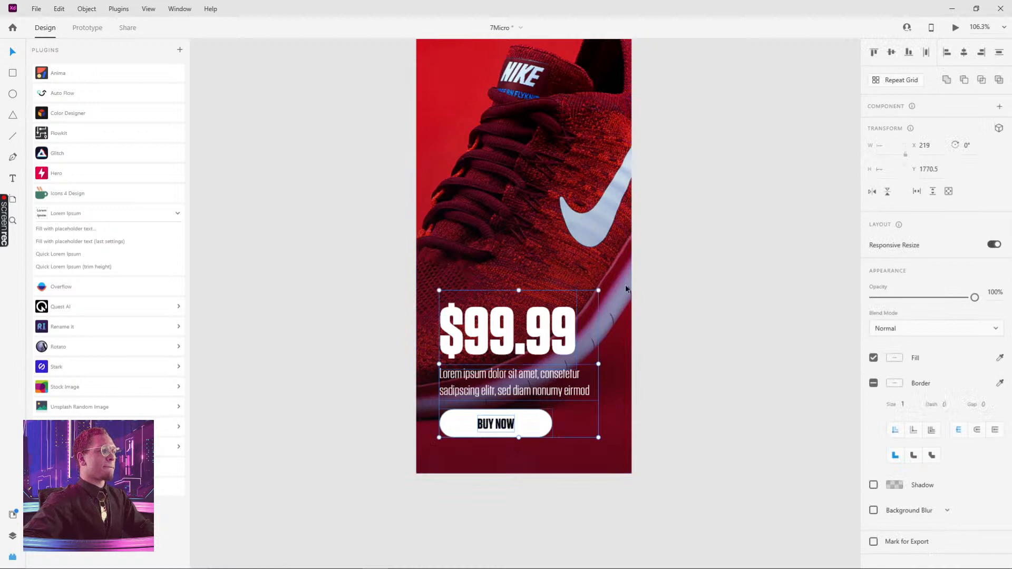
scroll(625, 285, "down", 5)
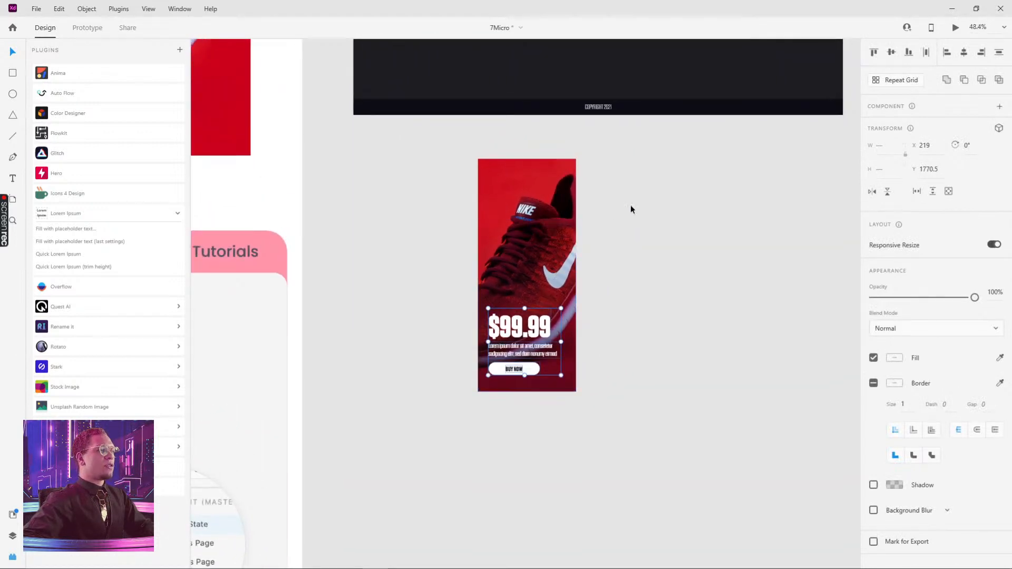
left_click_drag(658, 165, 407, 417)
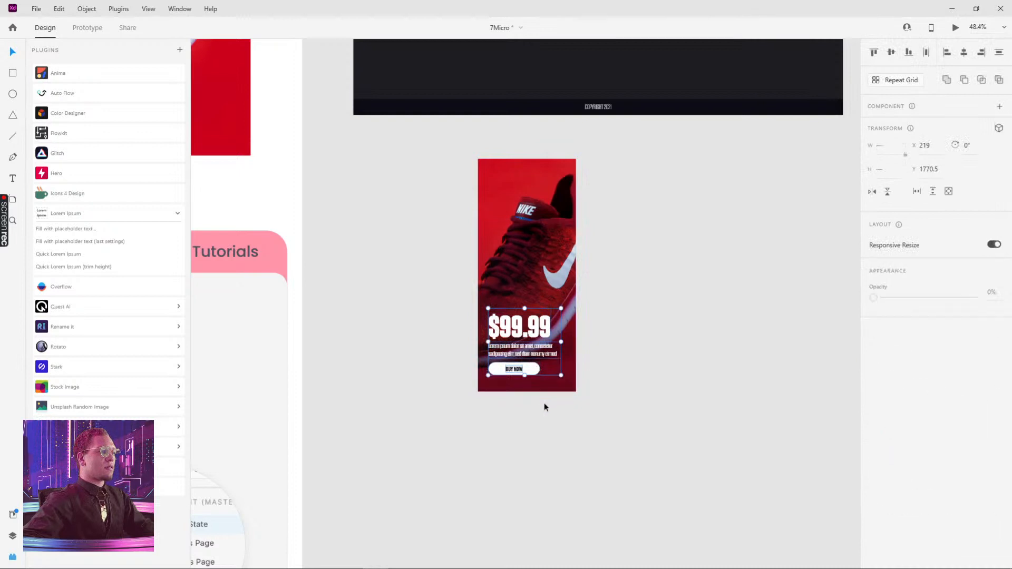
left_click(533, 369)
left_click_drag(539, 369, 557, 369)
scroll(549, 362, "up", 10)
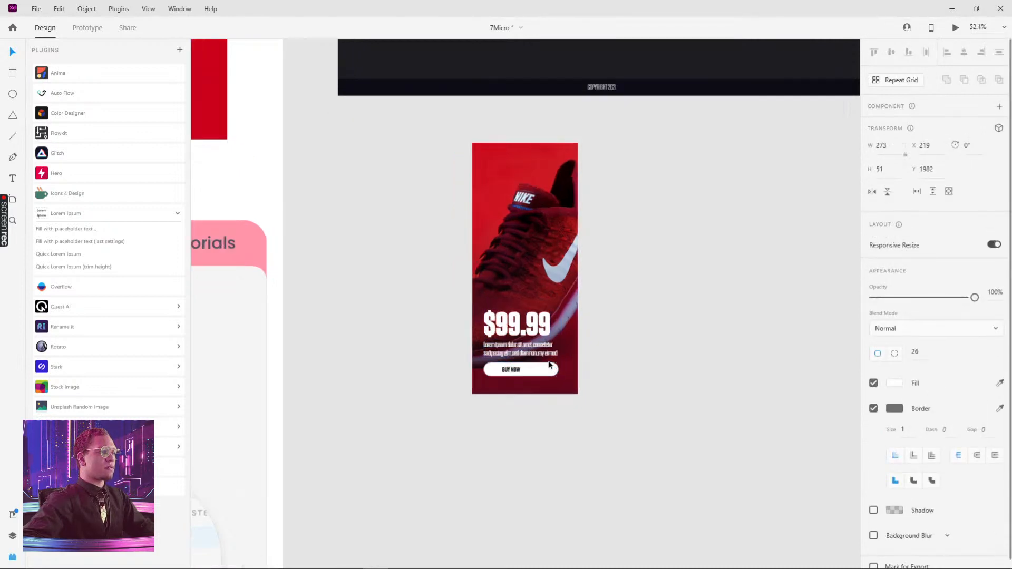
Move the BUY NOW text to the centre of the widened button
left_click(562, 342)
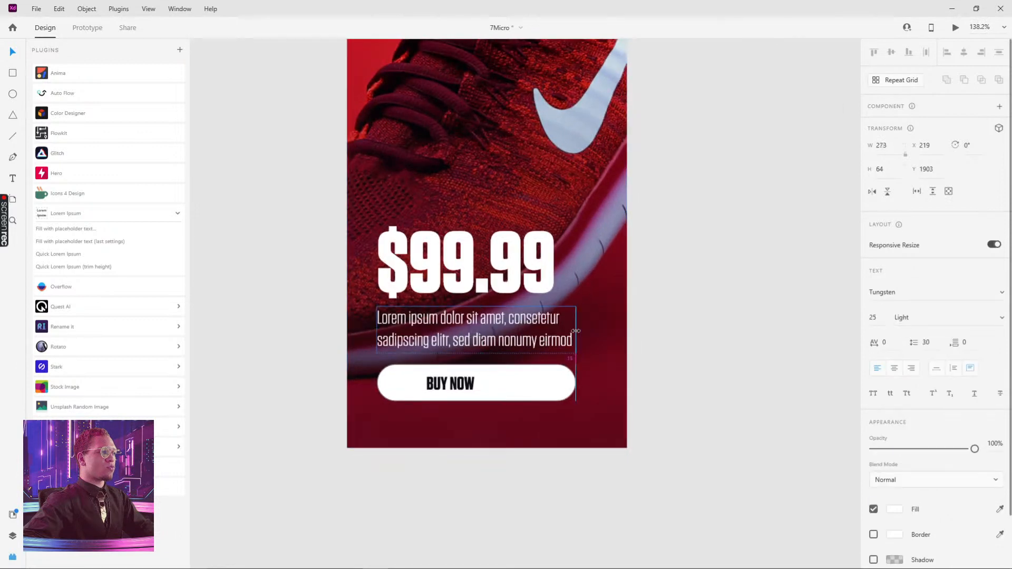
left_click(452, 391)
double_click(452, 391)
left_click_drag(452, 391, 486, 388)
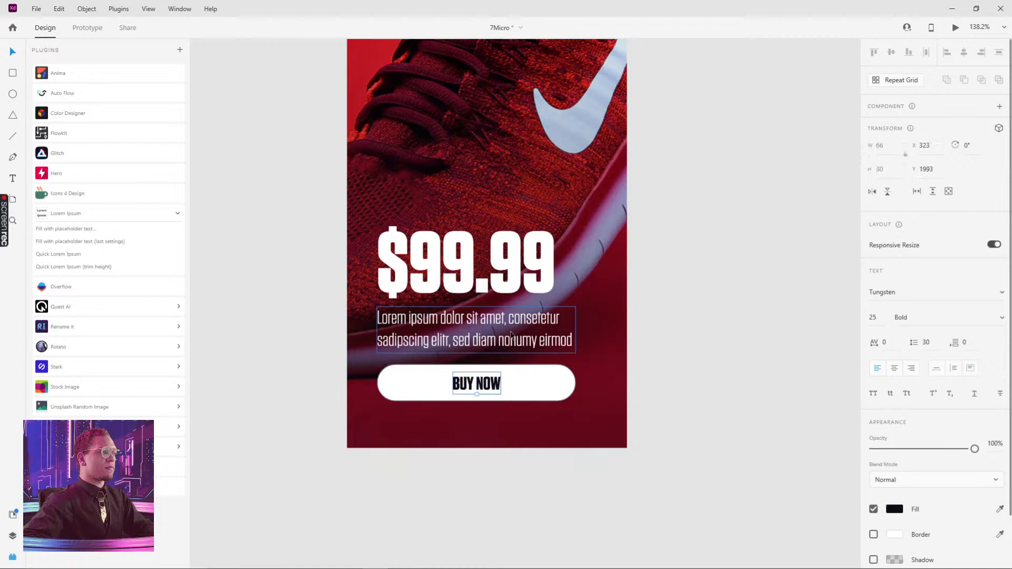
left_click(522, 339, "shift")
left_click(522, 282, "shift")
left_click(532, 399, "shift")
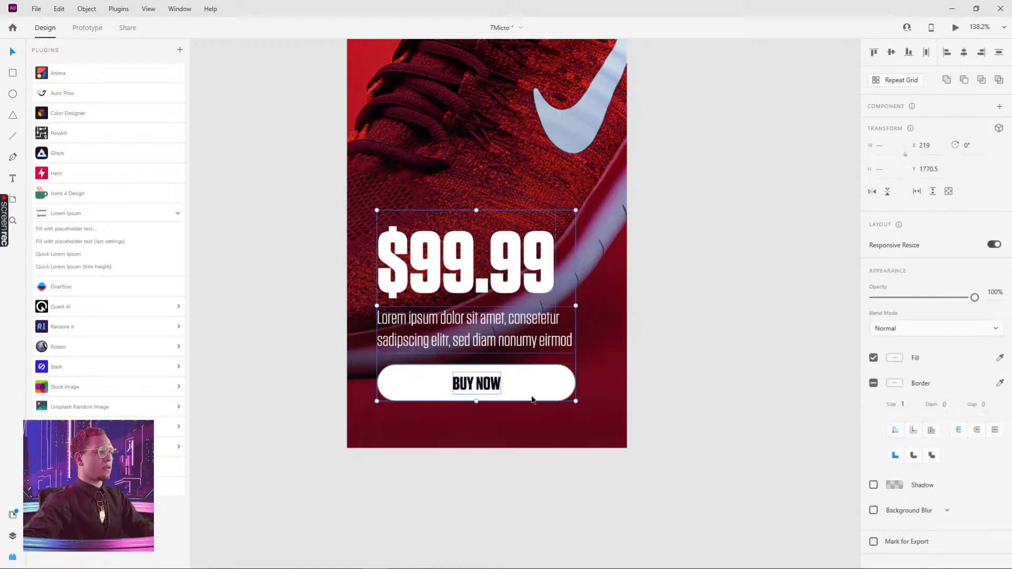
Group the price, description and button, and position the group on the card
key("ctrl+g")
left_click(707, 271)
scroll(717, 238, "down", 2)
left_click_drag(722, 229, 707, 249)
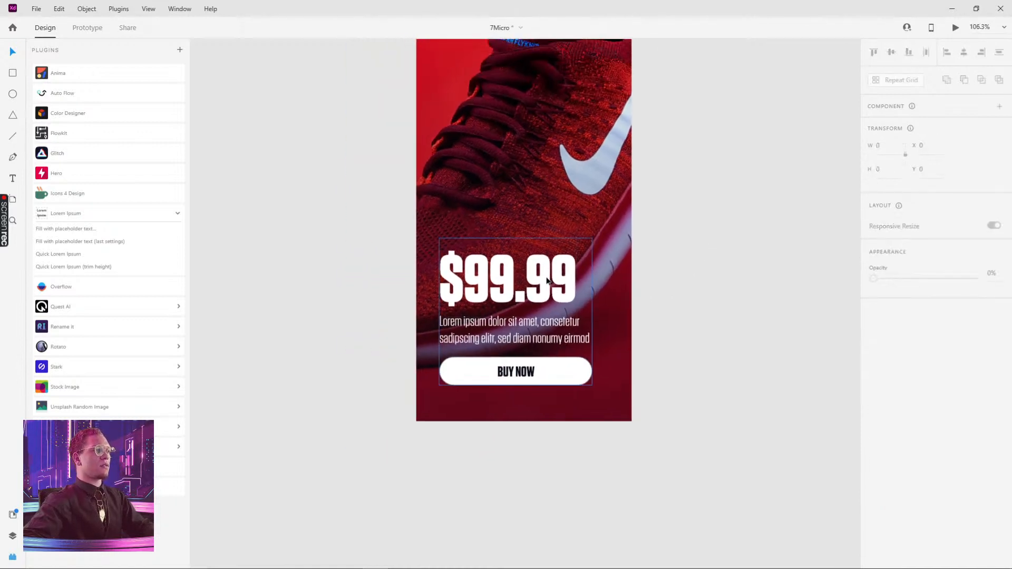
left_click_drag(547, 281, 555, 281)
scroll(664, 282, "up", 2)
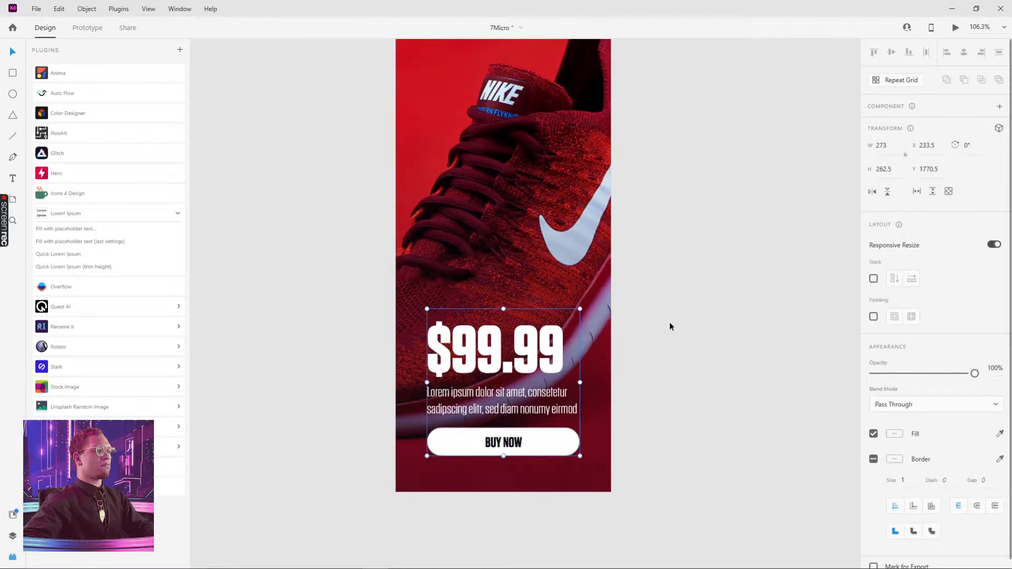
left_click_drag(539, 337, 531, 337)
left_click(657, 333)
Shorten the button slightly and center the BUY NOW text horizontally on it
scroll(652, 442, "down", 2)
scroll(653, 443, "left", 1)
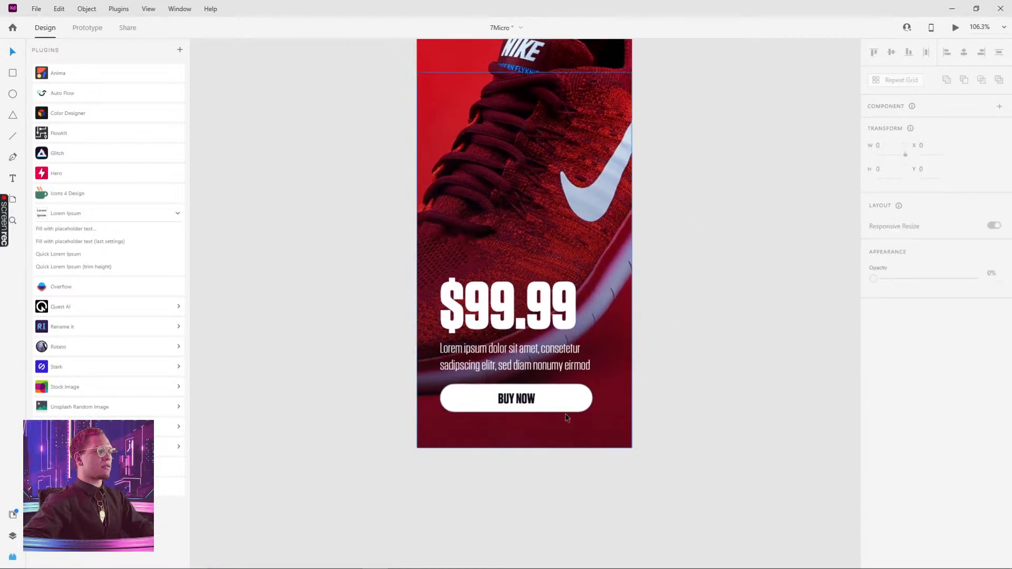
double_click(591, 399)
left_click_drag(593, 399, 581, 400)
left_click(519, 402, "shift")
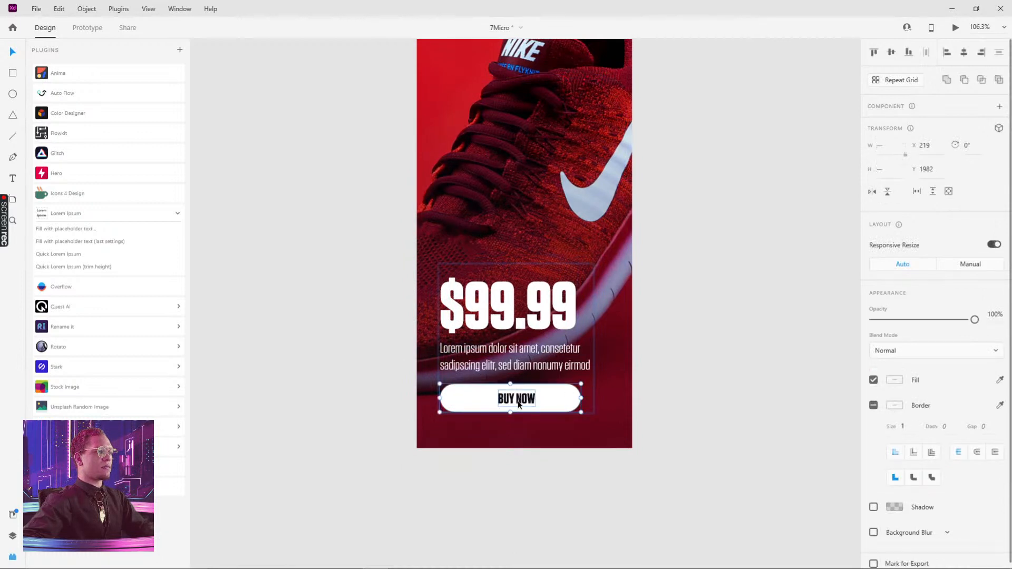
left_click(963, 51)
left_click(736, 208)
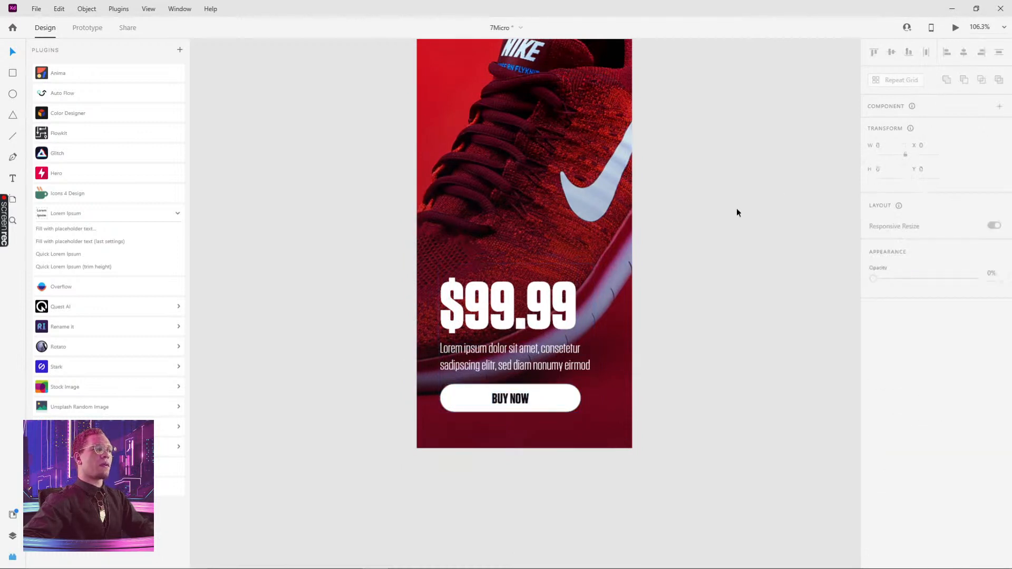
Group the whole shoe card and turn it into a component
scroll(758, 208, "down", 3)
left_click_drag(758, 205, 667, 297)
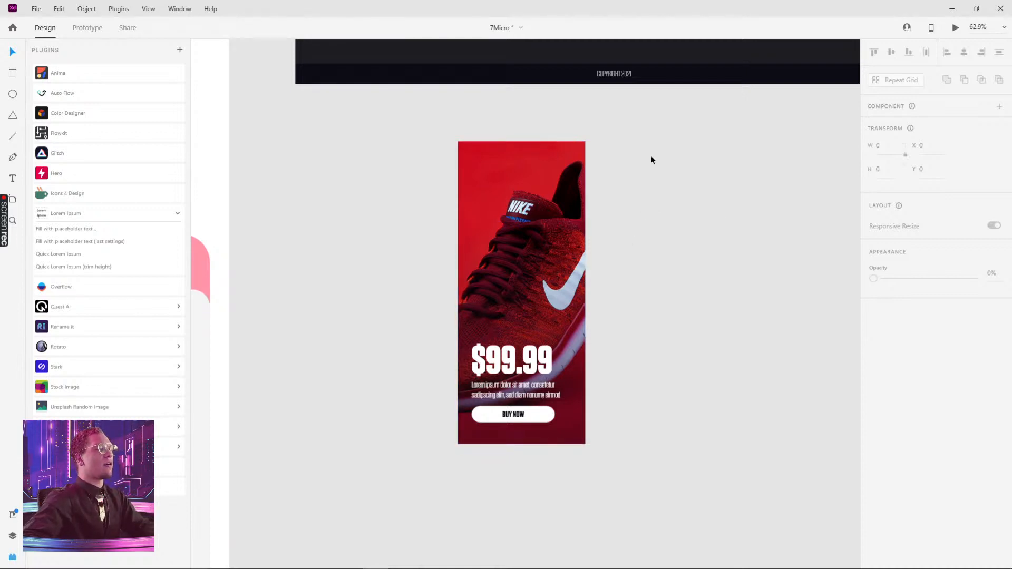
left_click_drag(645, 152, 350, 502)
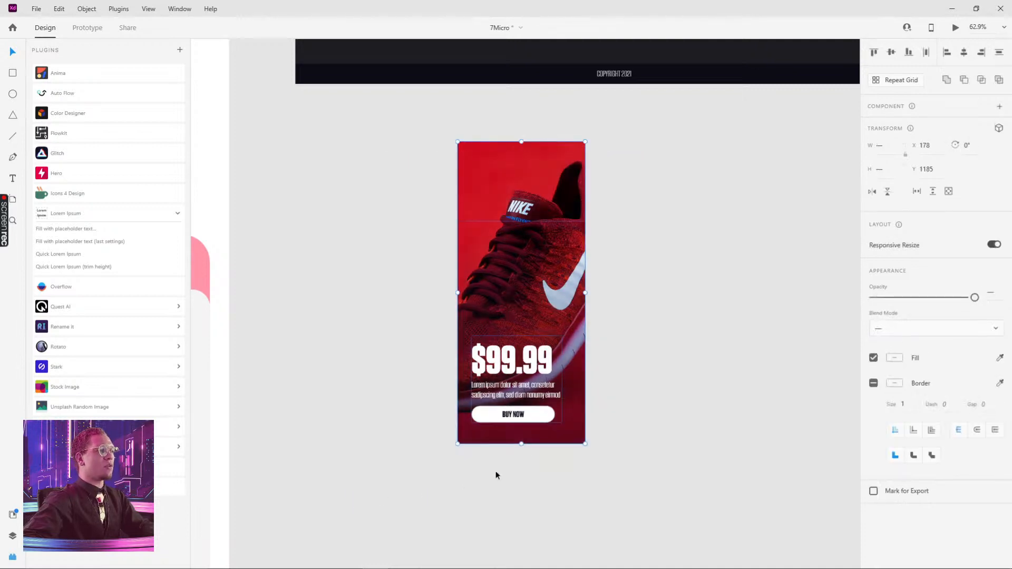
key("ctrl+g")
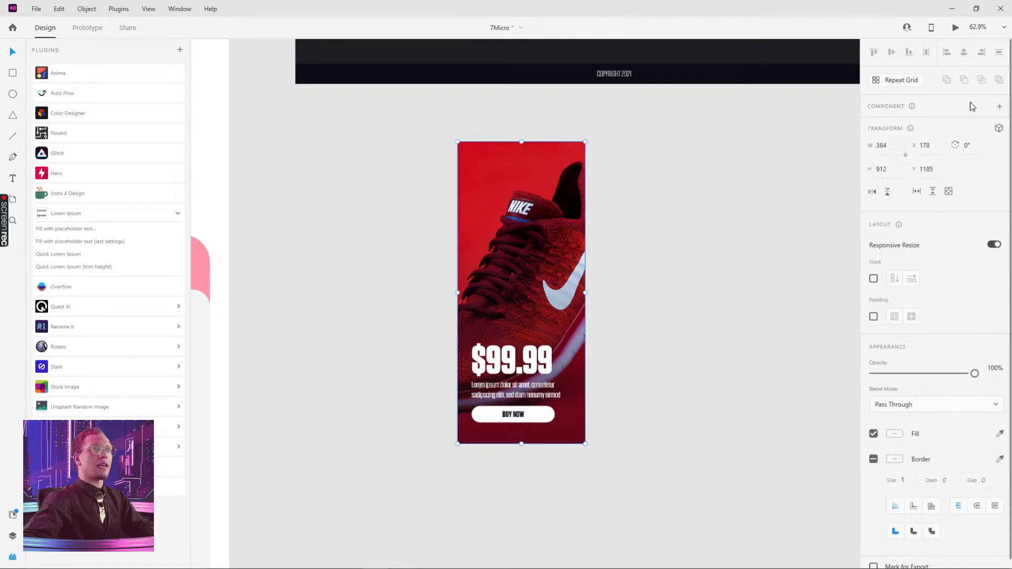
left_click(1000, 108)
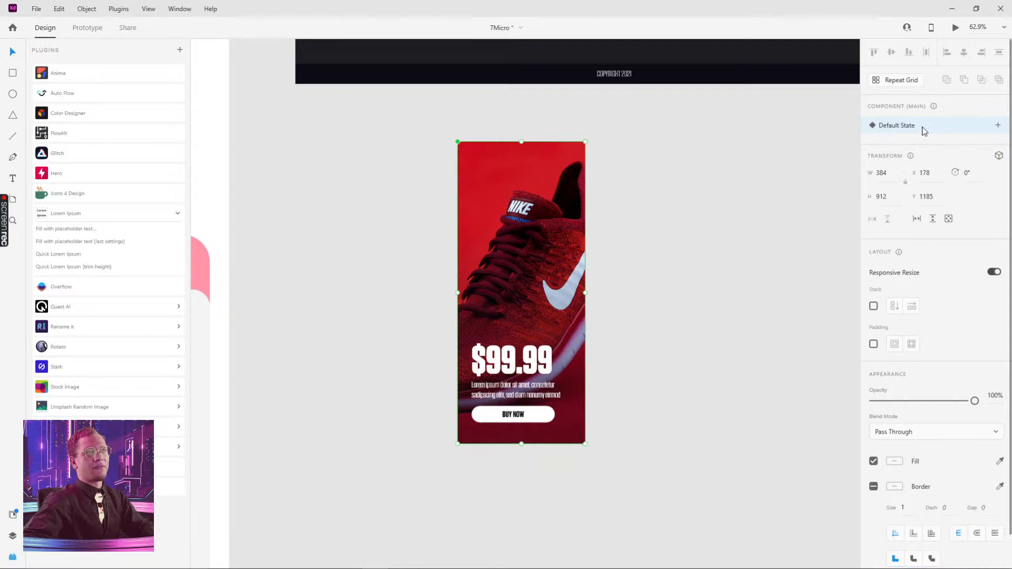
Add a new state to the card component and rename it
left_click(1000, 129)
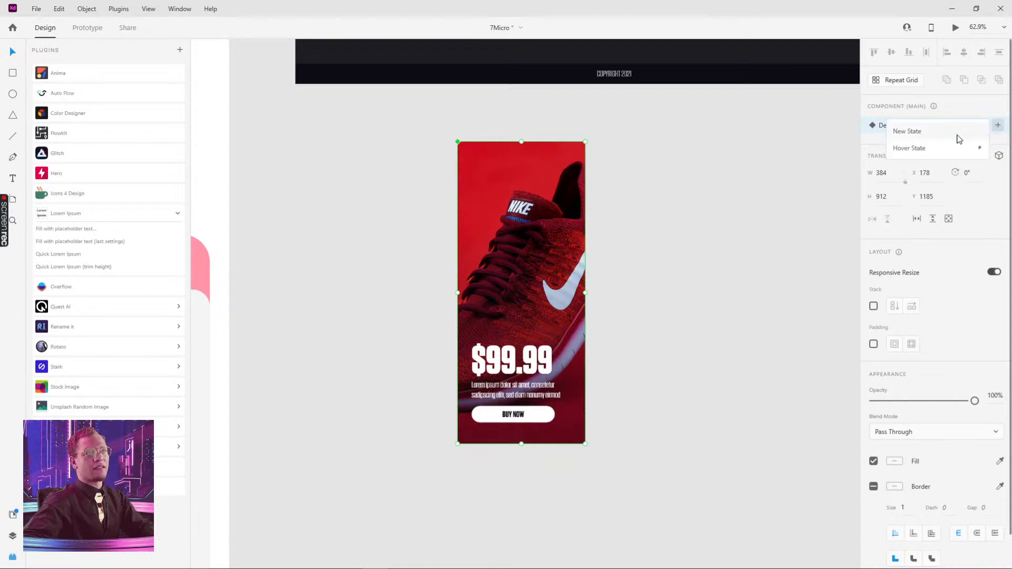
left_click(958, 138)
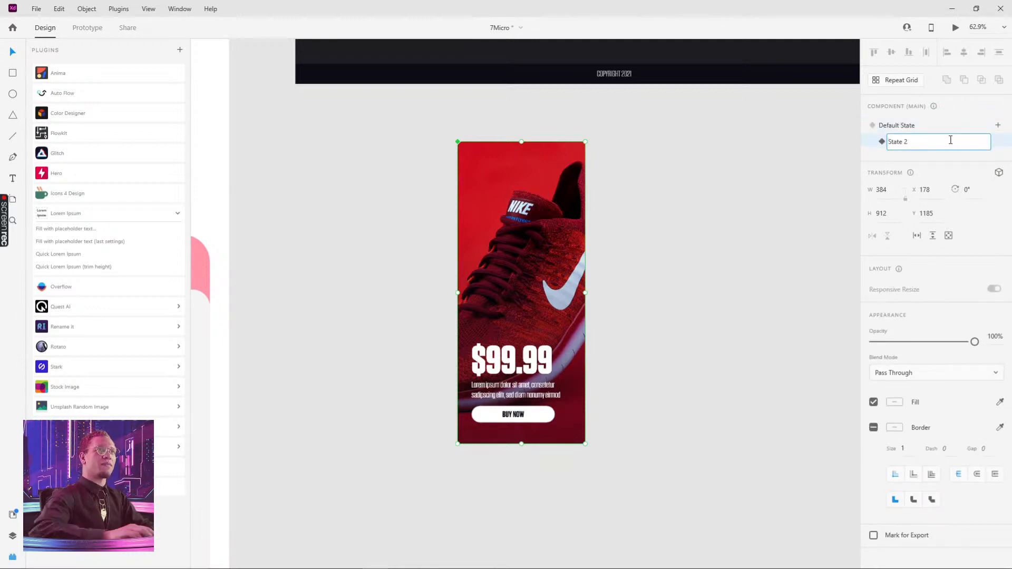
type("Hov")
key("ctrl+a")
type("h")
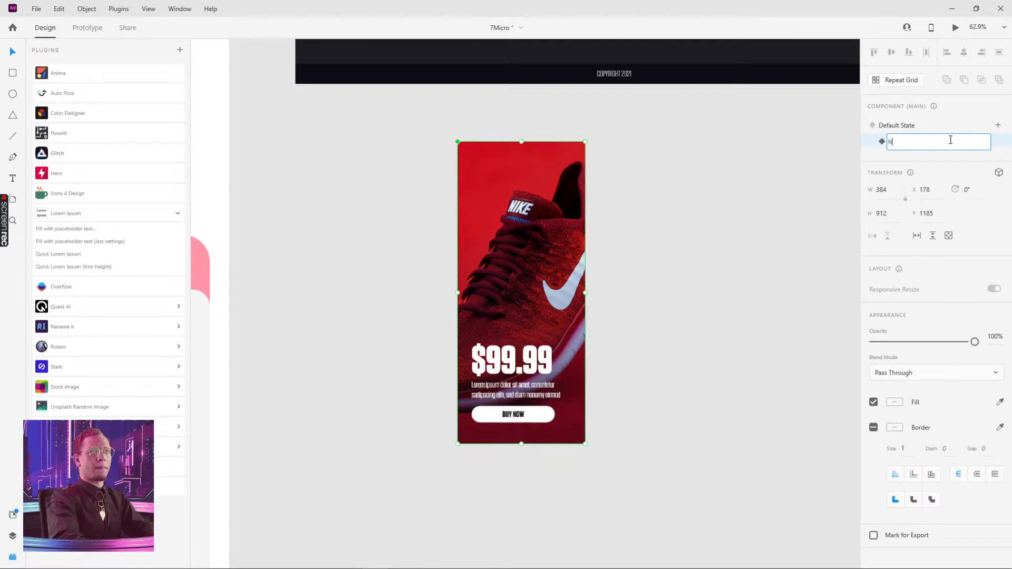
key("Return")
left_click(686, 208)
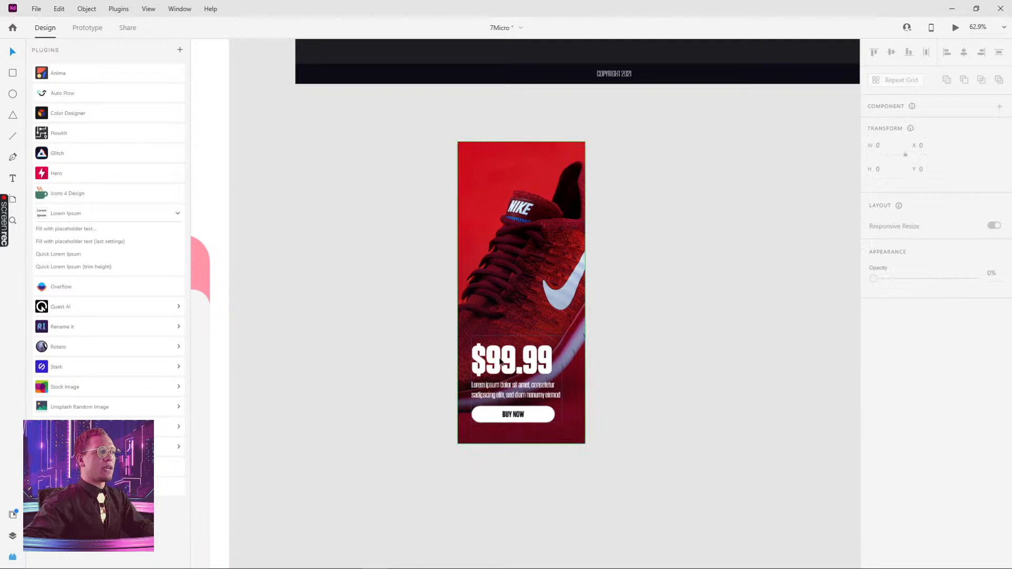
Switch the shoe card to its Default State and select the price, description and button group inside it
left_click(517, 263)
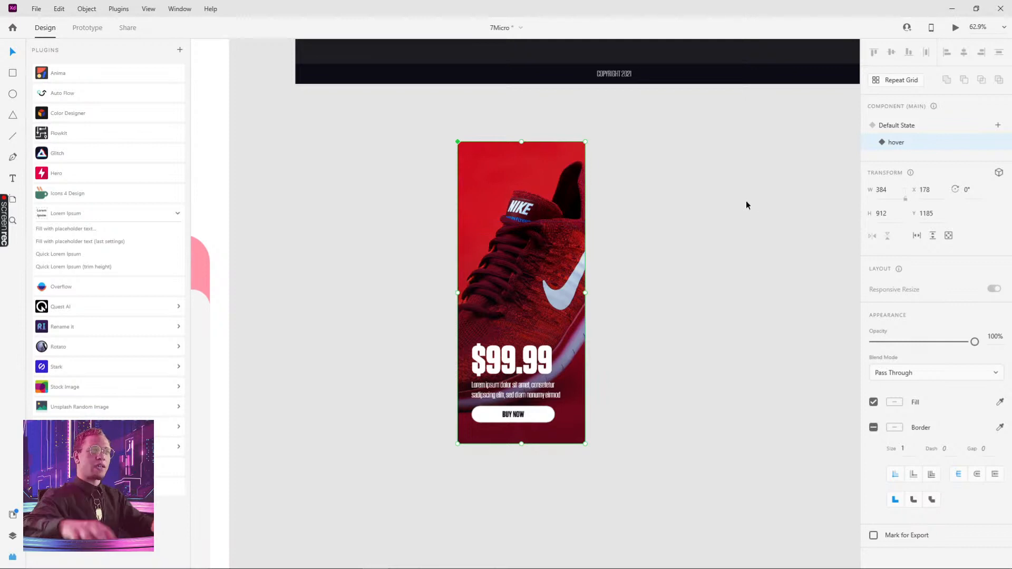
left_click(896, 126)
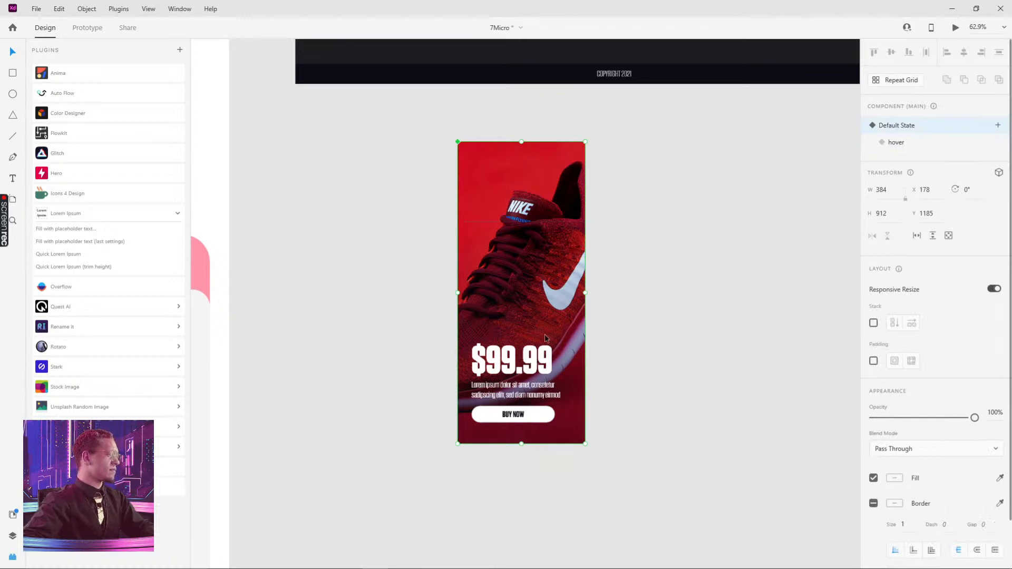
double_click(516, 364)
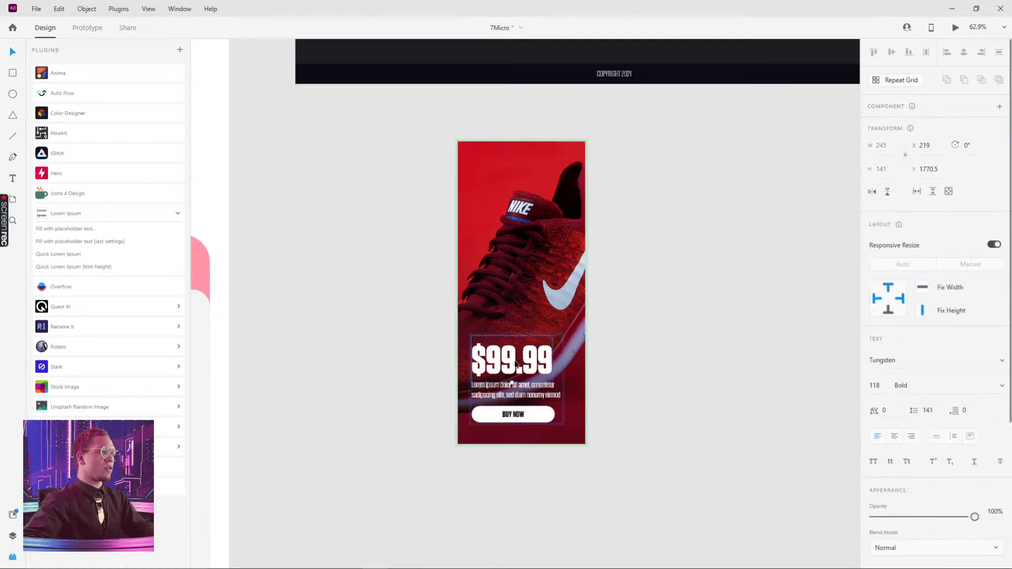
double_click(516, 364)
key("Escape")
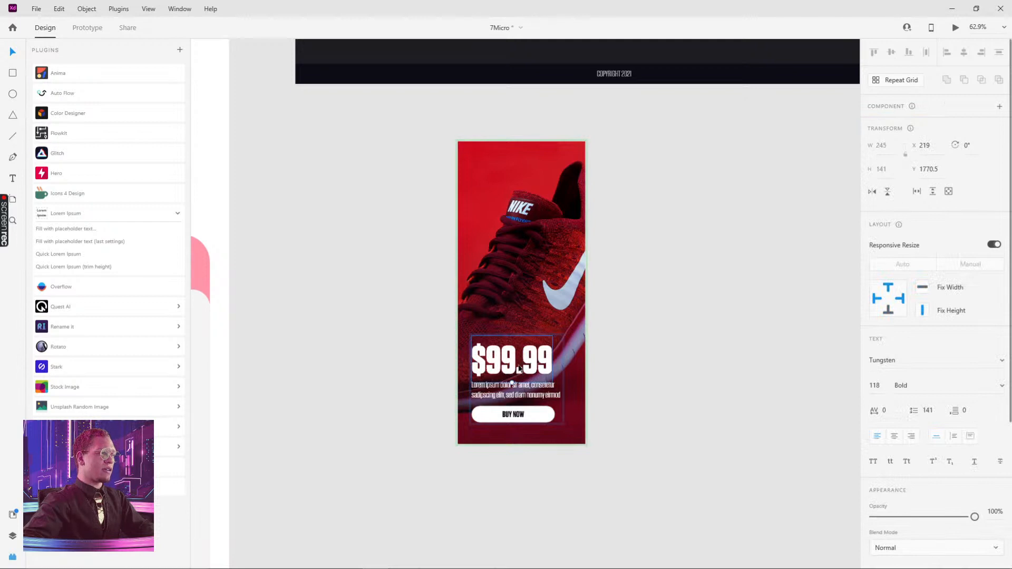
scroll(519, 370, "up", 5)
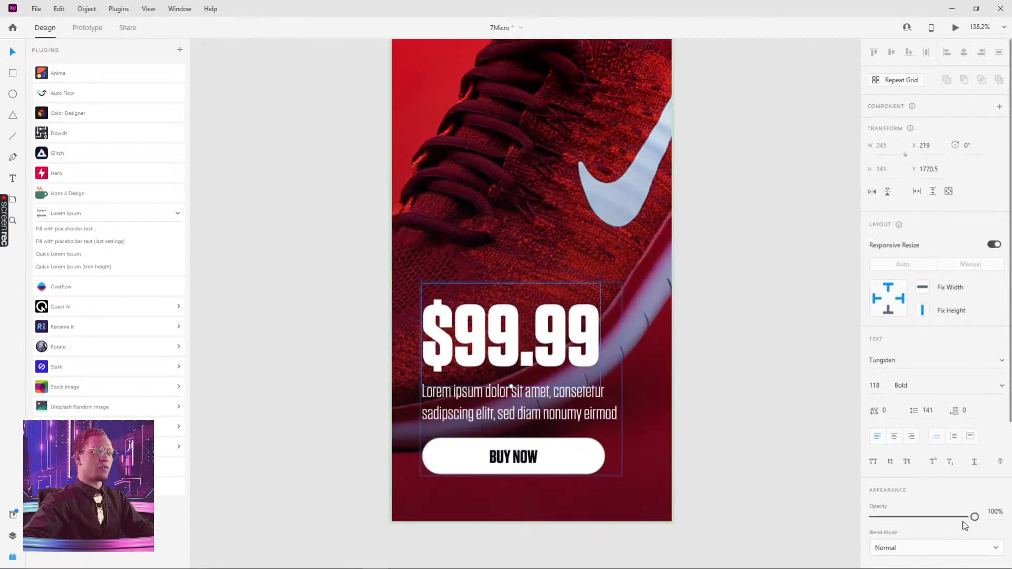
key("Delete")
left_click(523, 396)
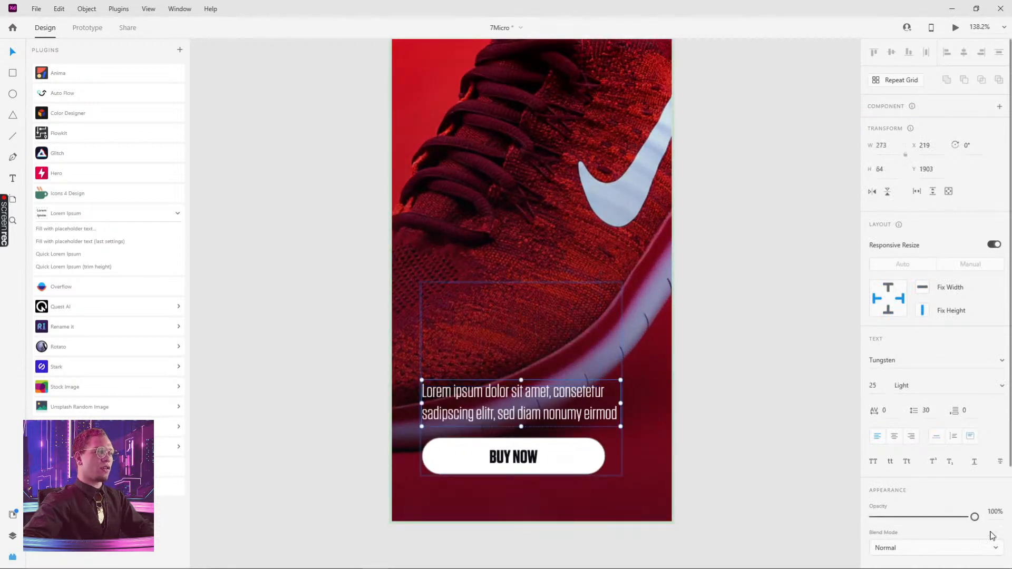
key("ctrl+z")
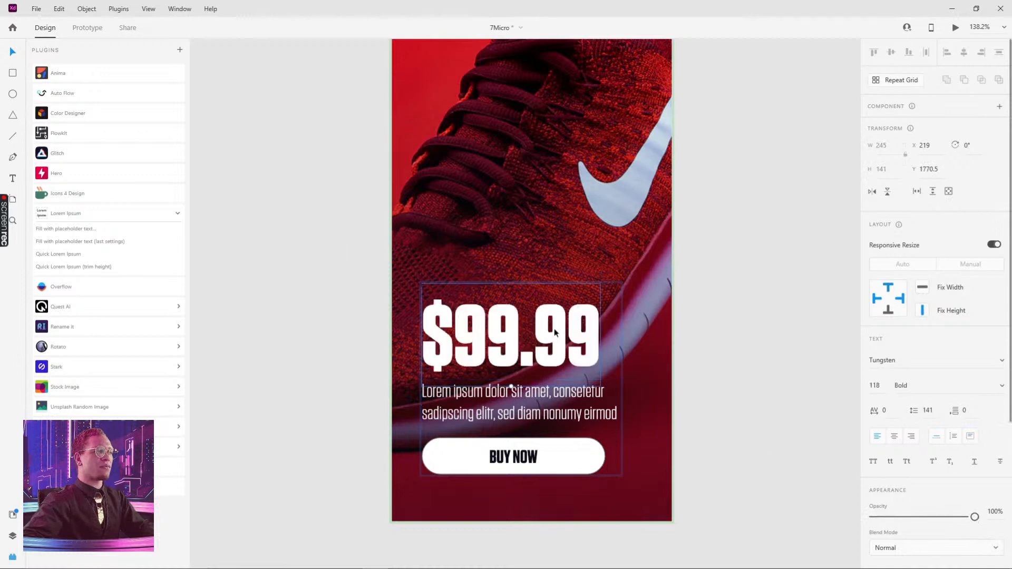
left_click_drag(550, 328, 548, 350)
key("ctrl+z")
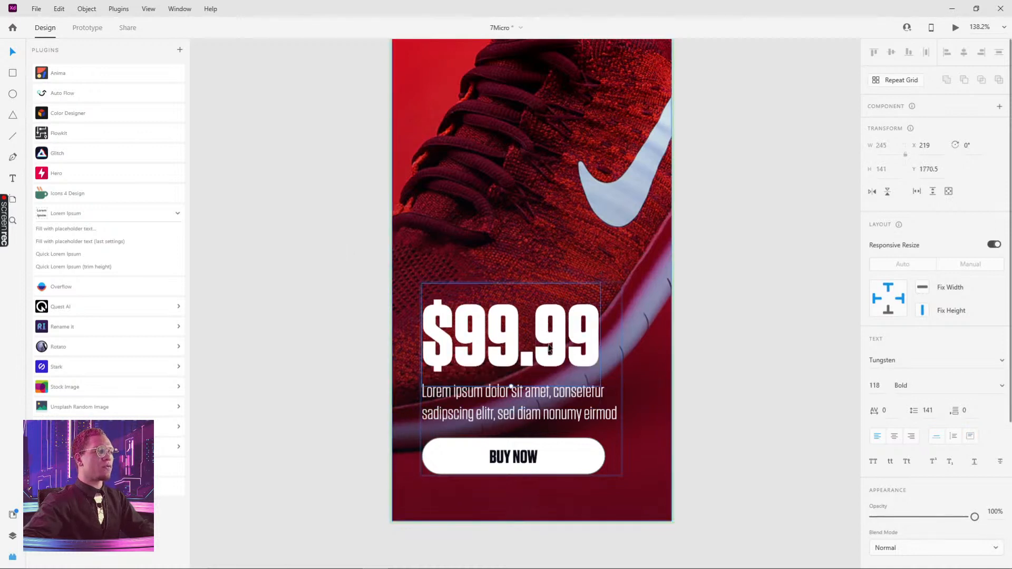
In the Default State, move the price, description and button group lower on the card and set its opacity to 0%
left_click(511, 391, "shift")
left_click(768, 390)
left_click(550, 371)
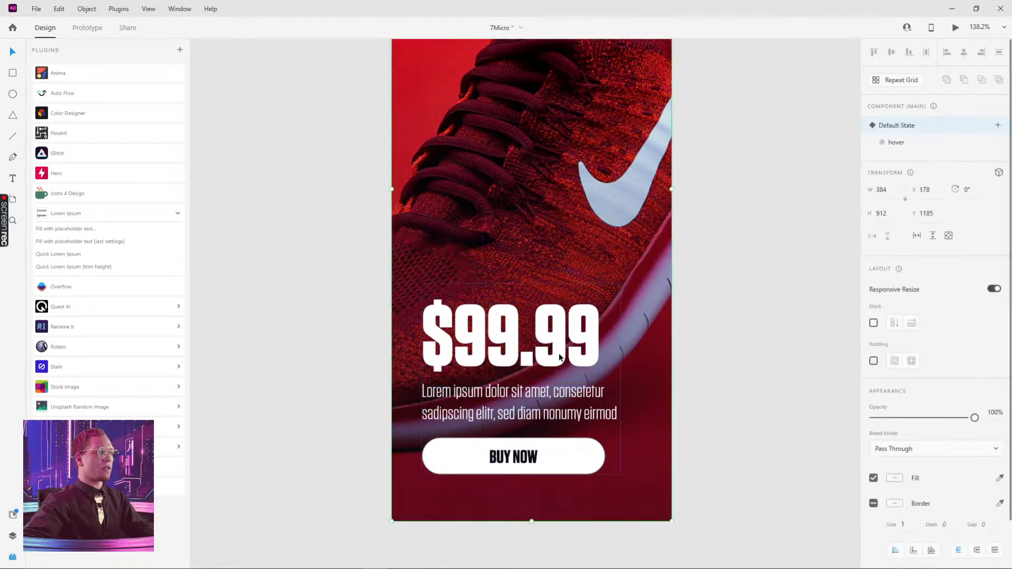
double_click(558, 356)
left_click_drag(555, 332, 555, 362)
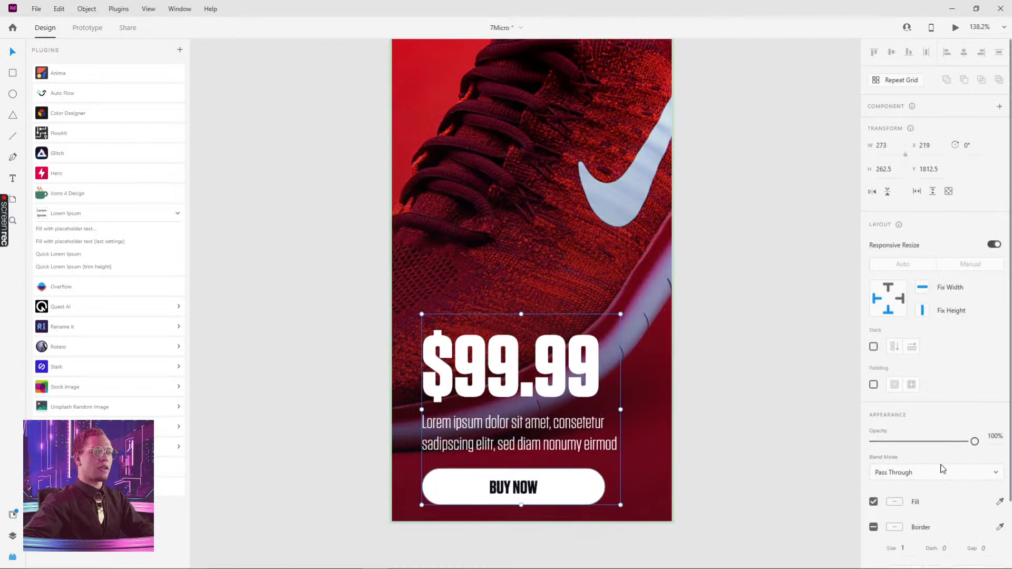
left_click_drag(975, 442, 814, 451)
left_click(751, 322)
Move the shoe card around the canvas near the page header
scroll(757, 226, "down", 4)
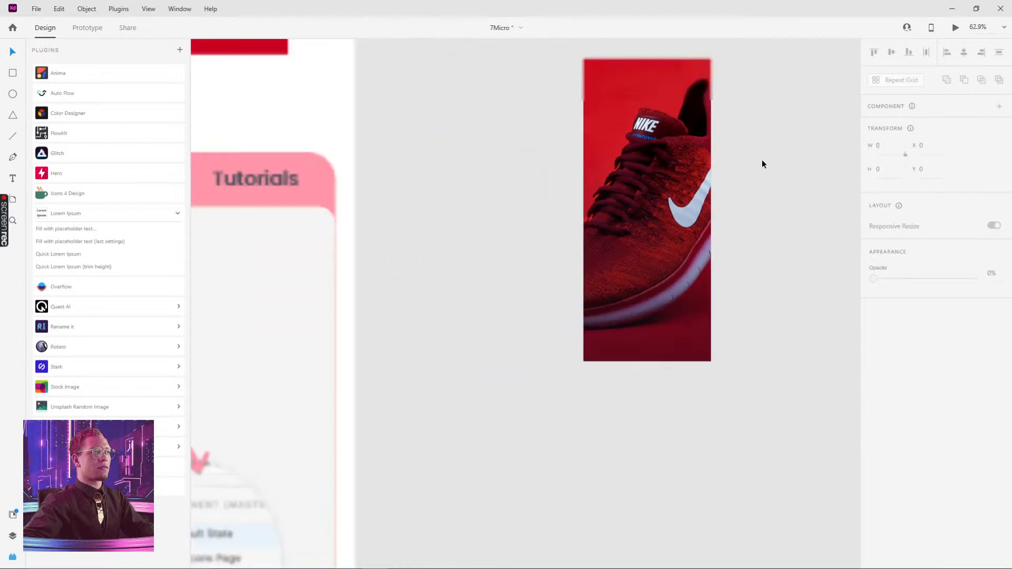
left_click_drag(762, 164, 669, 306)
left_click(543, 210)
left_click_drag(741, 251, 691, 395)
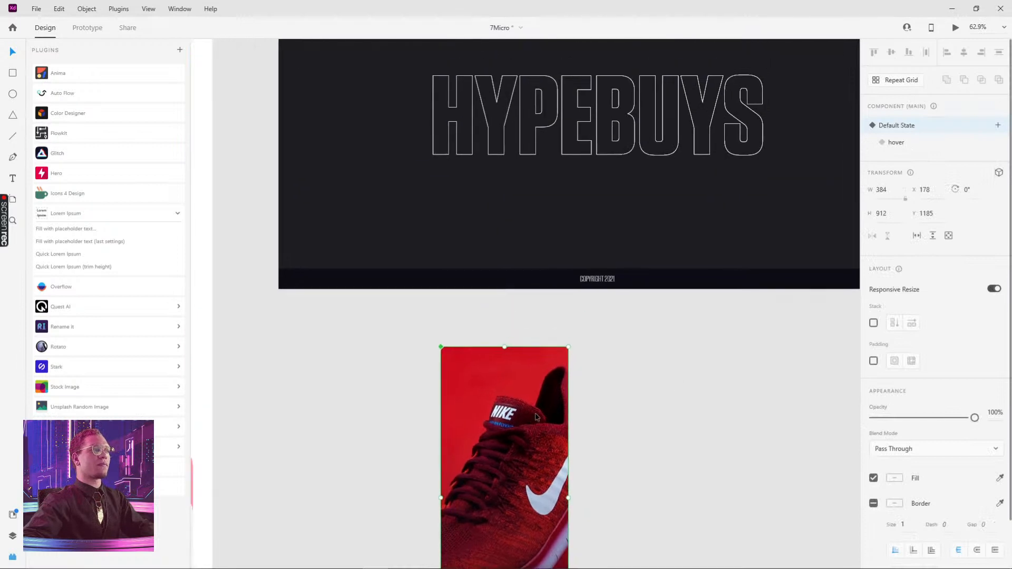
left_click_drag(575, 434, 610, 261)
scroll(758, 287, "up", 1)
left_click(896, 143)
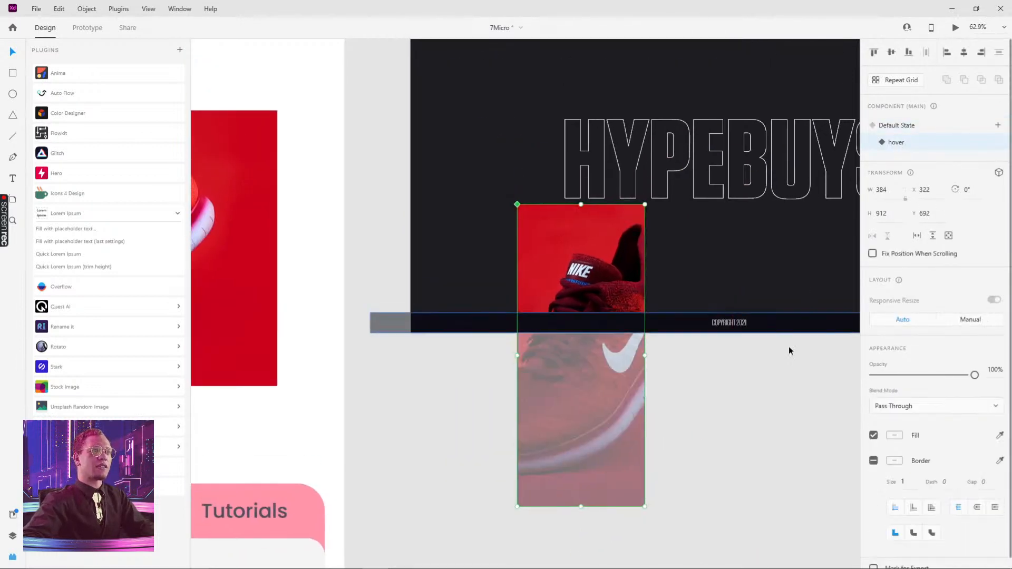
left_click_drag(569, 394, 600, 567)
left_click_drag(719, 481, 671, 259)
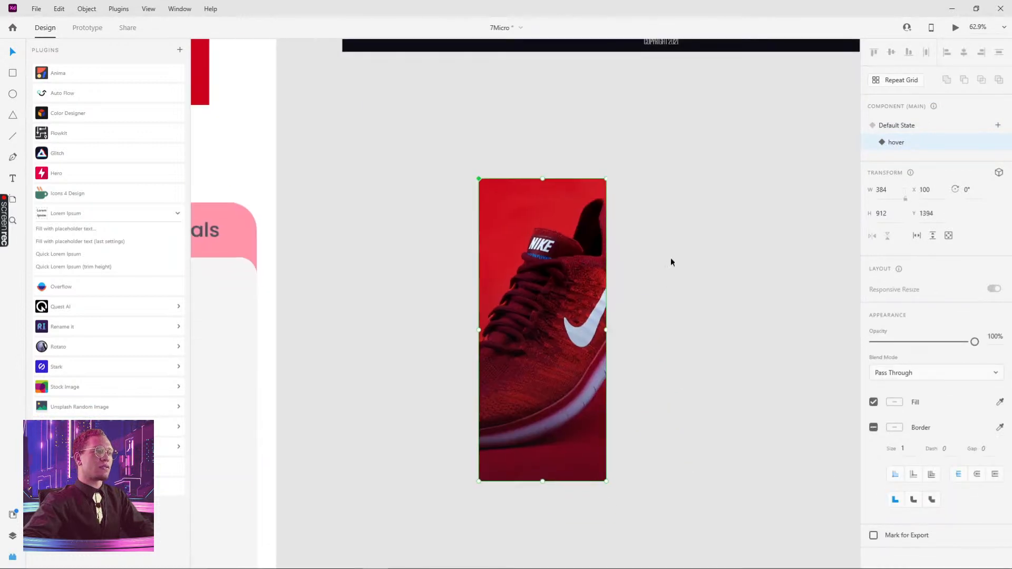
Switch to the hover state and set the price, description and button group's opacity to 100%
left_click(904, 130)
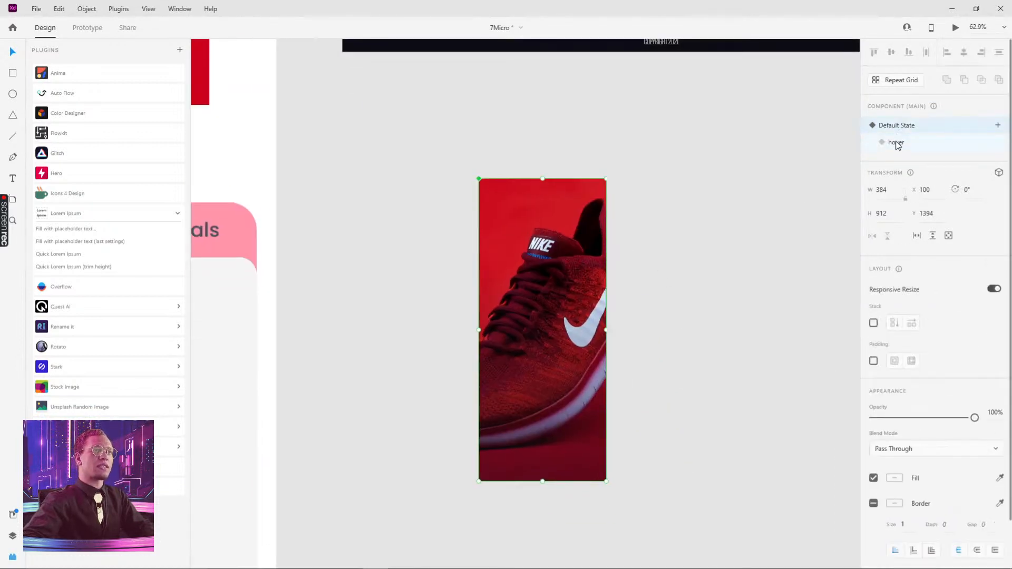
left_click(898, 143)
double_click(537, 413)
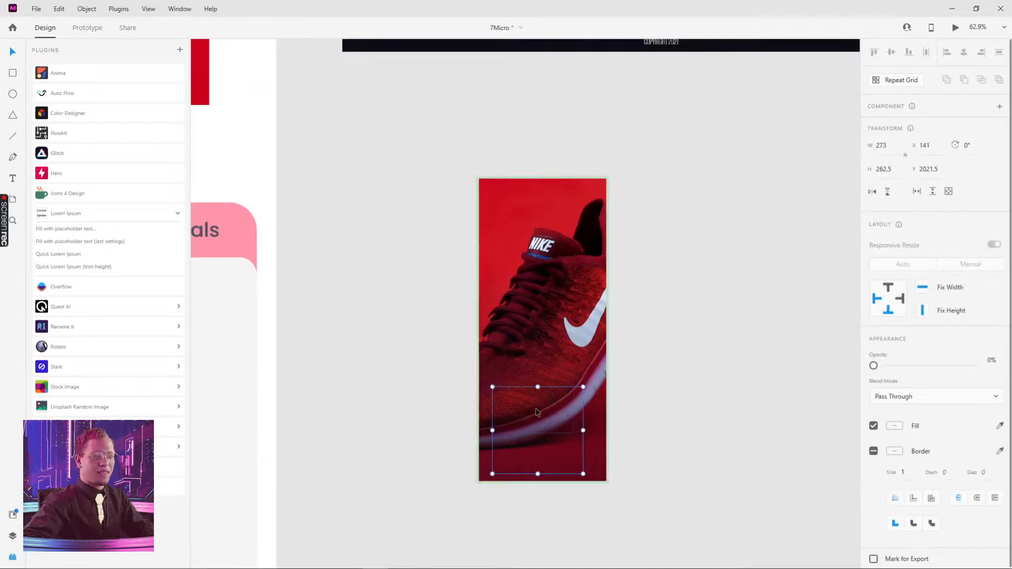
left_click_drag(874, 365, 975, 365)
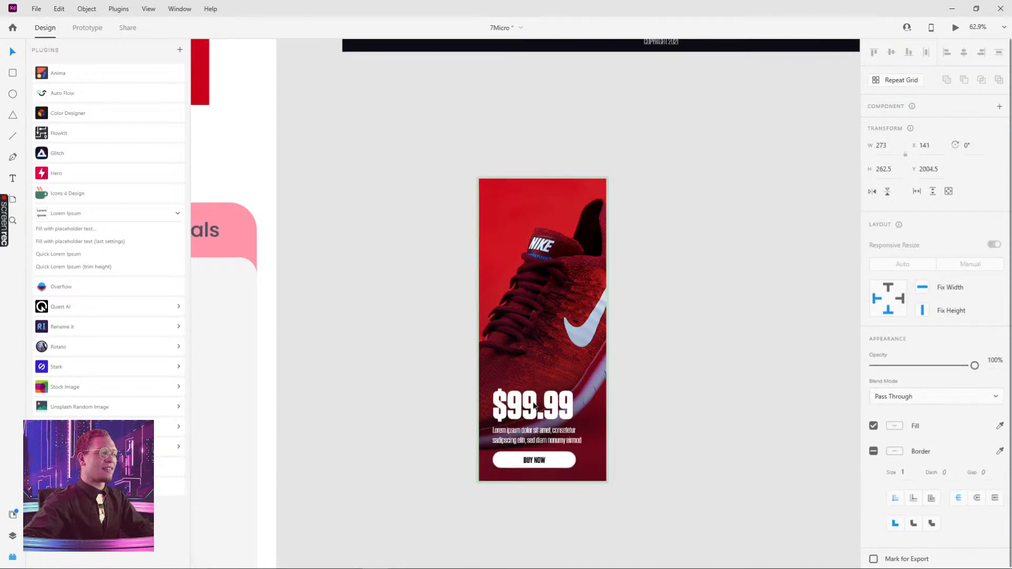
Toggle the card between its Default State and hover state to compare them
left_click(692, 385)
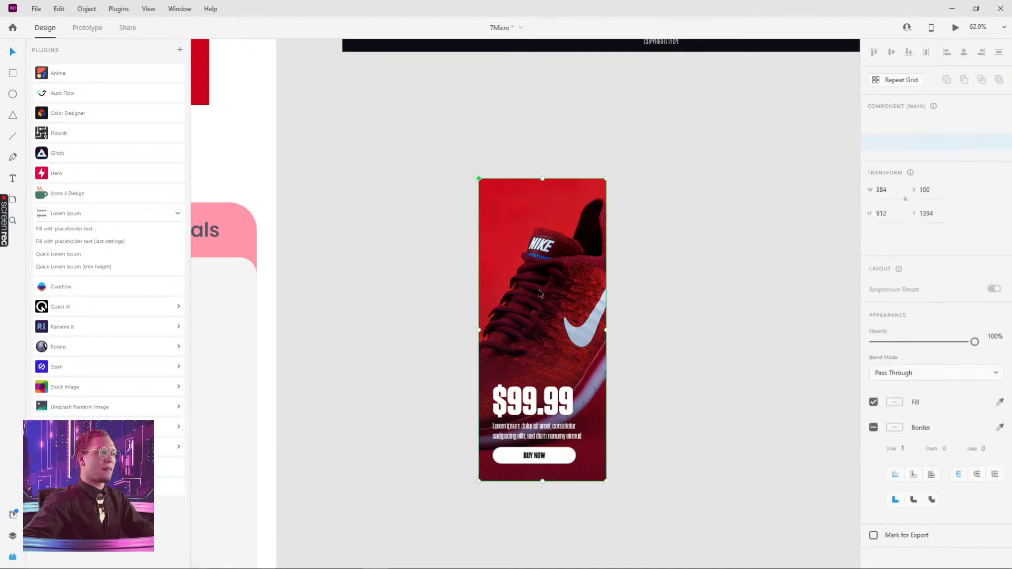
left_click(892, 127)
left_click(898, 144)
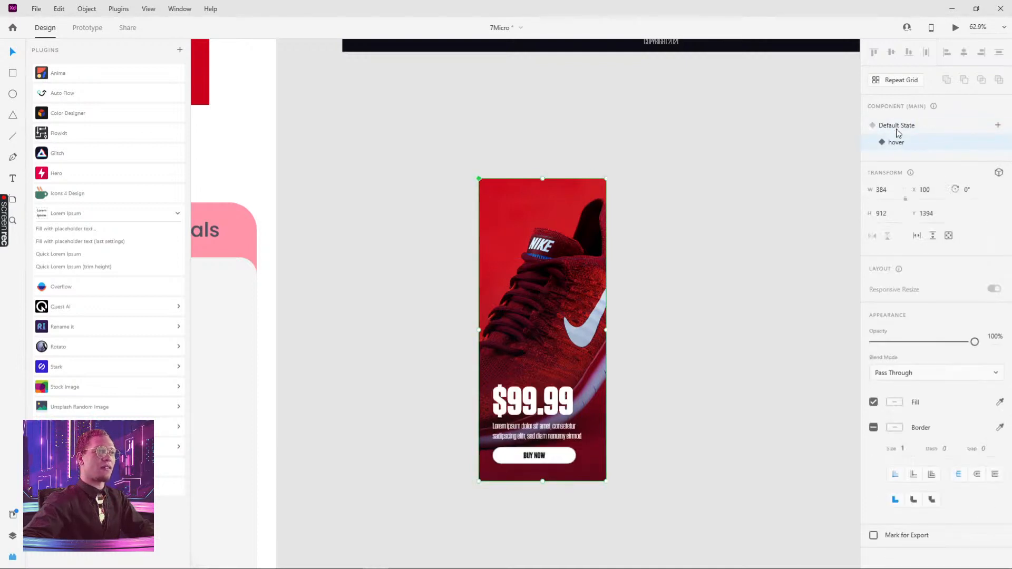
left_click(896, 127)
left_click(896, 144)
In the hover state, nudge the price, description and button group up by 20 pixels
double_click(534, 400)
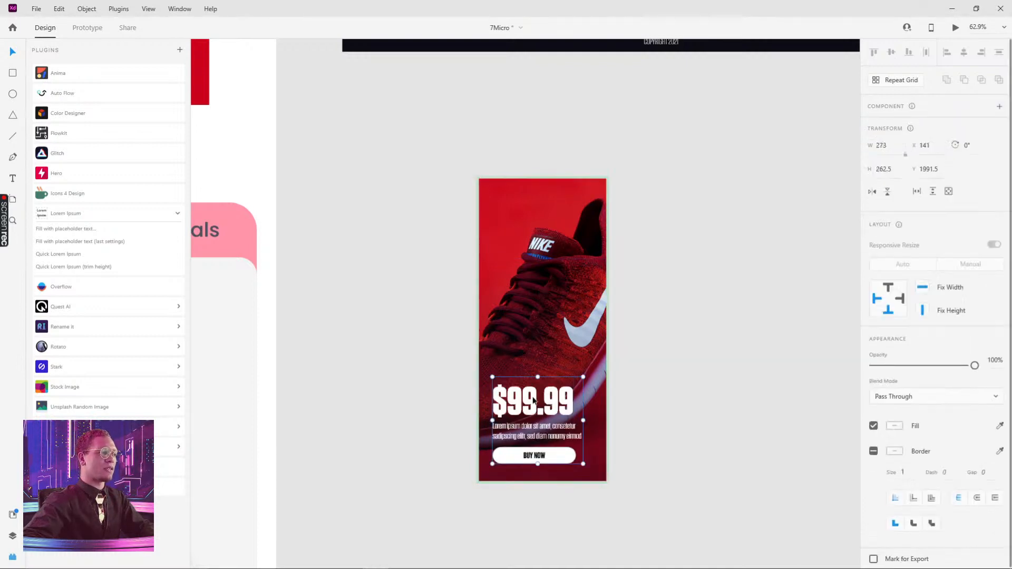
key("shift+Up")
key("shift+Up")
left_click(665, 391)
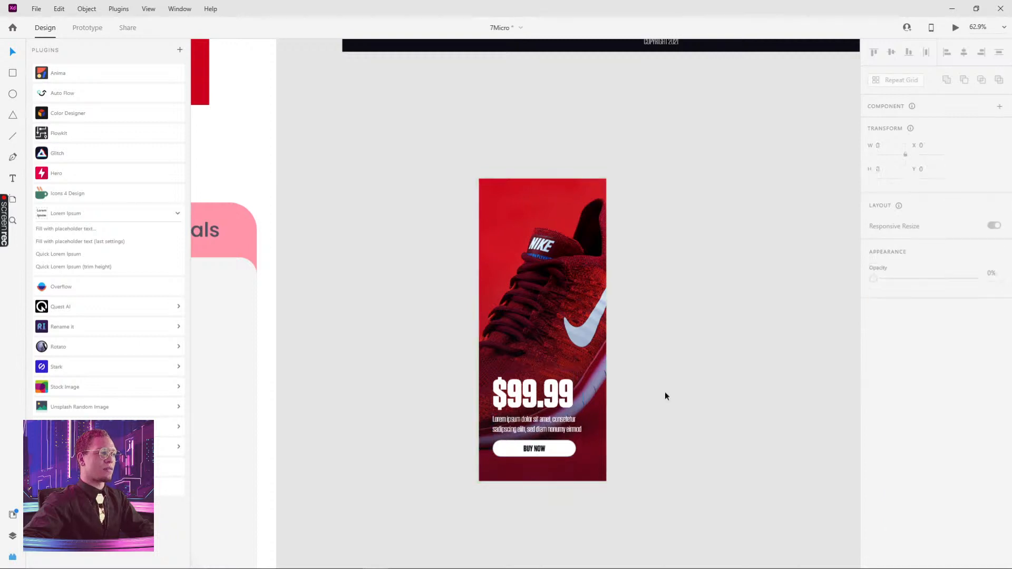
left_click_drag(687, 313, 683, 317)
Move the shoe card into the Web 1920 – 8 artboard, against its left edge just below the header
left_click(507, 235)
scroll(507, 235, "up", 3)
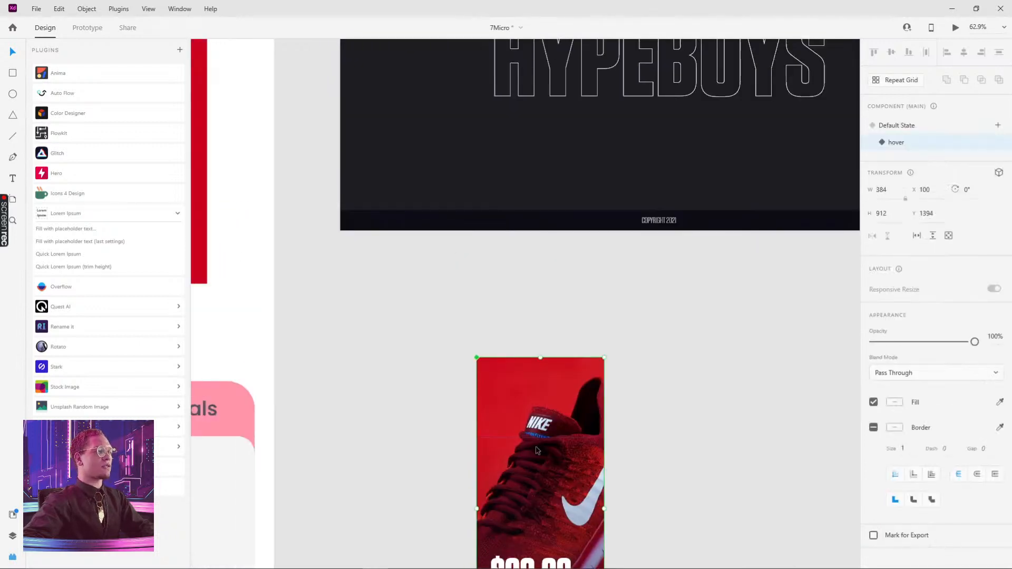
left_click_drag(536, 419, 417, 103)
left_click_drag(523, 102, 563, 328)
left_click_drag(467, 339, 451, 242)
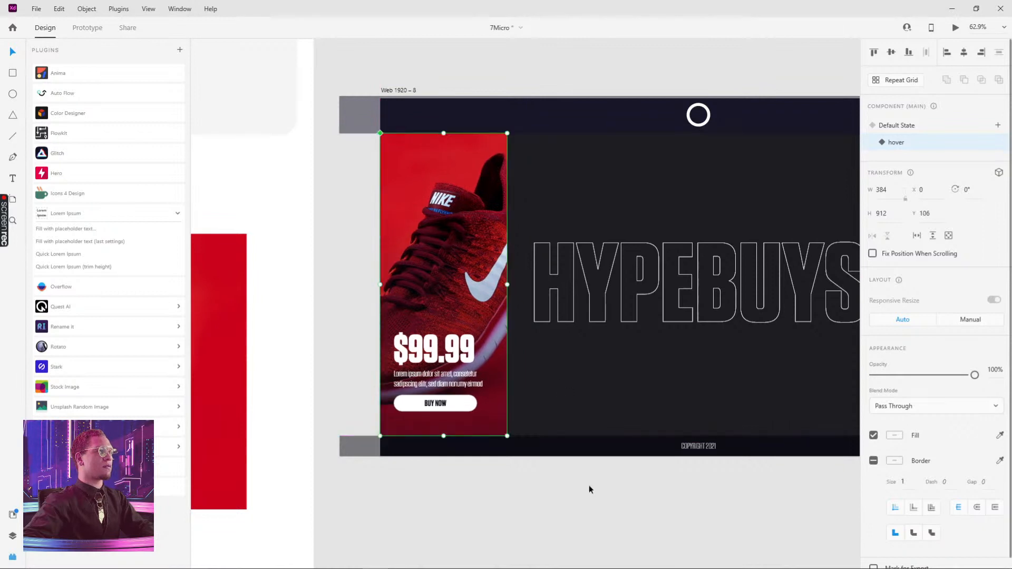
Open and close the desktop preview of the Web 1920 – 8 artboard
left_click(905, 131)
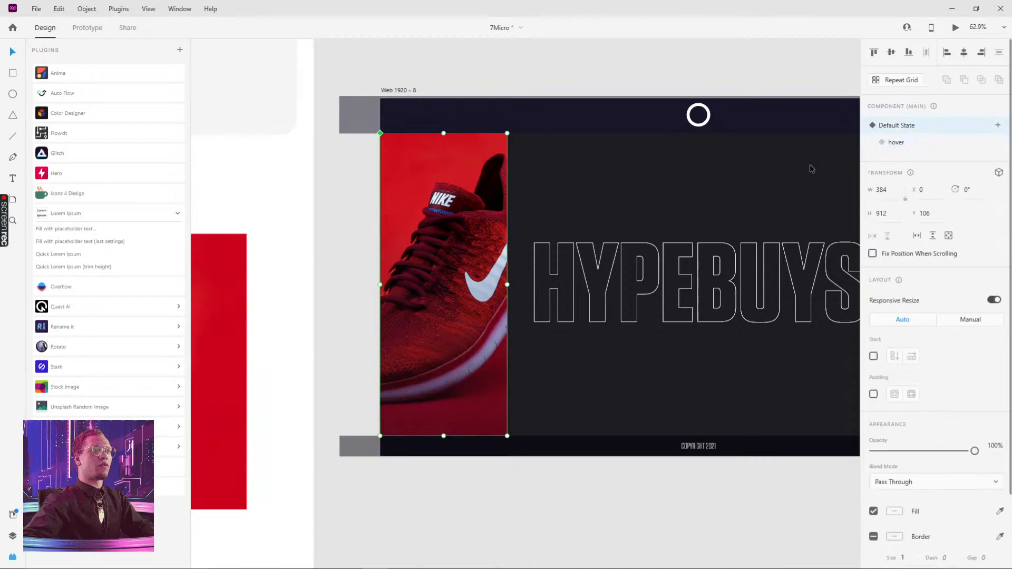
left_click(399, 91)
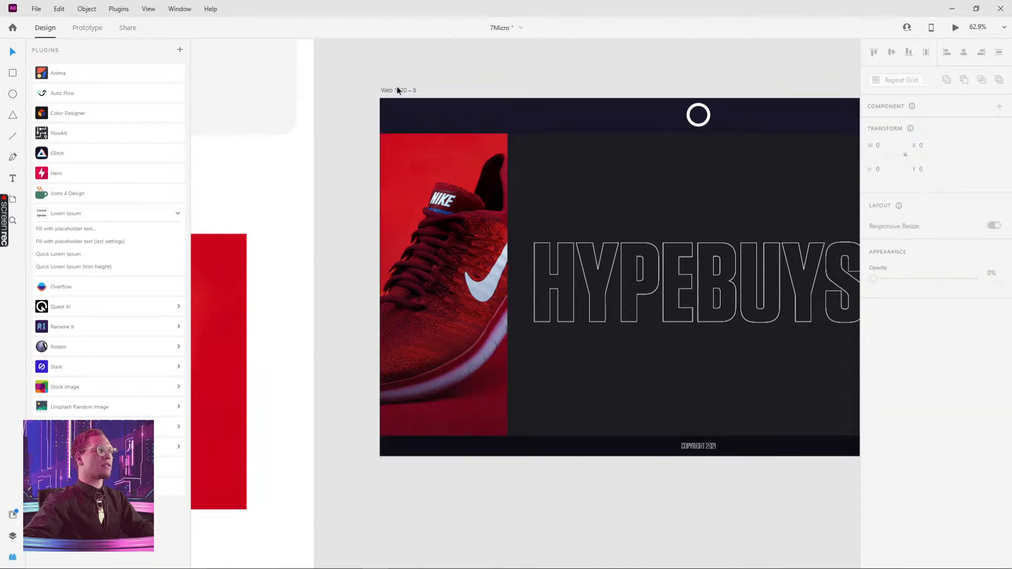
left_click(955, 27)
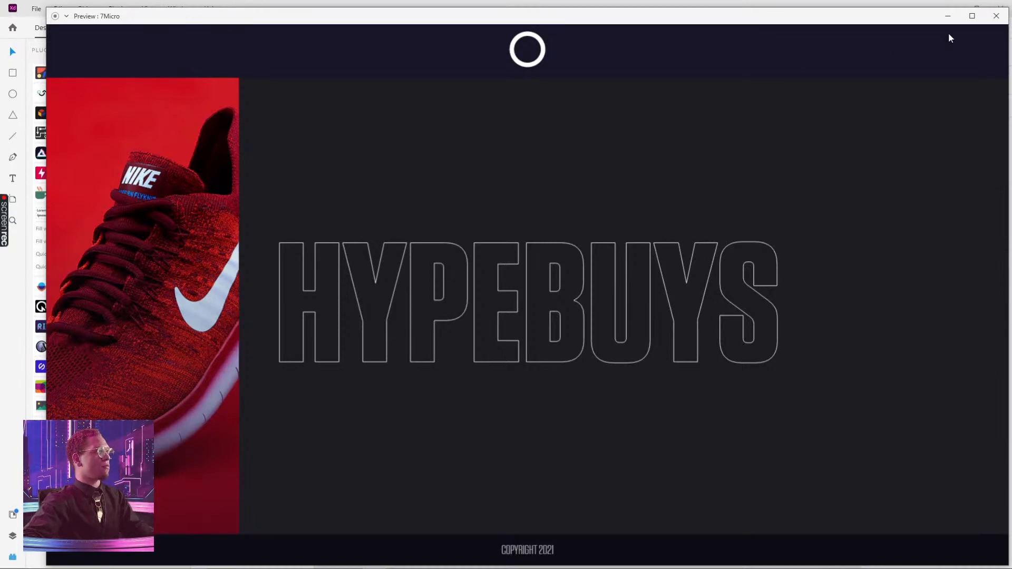
left_click(996, 16)
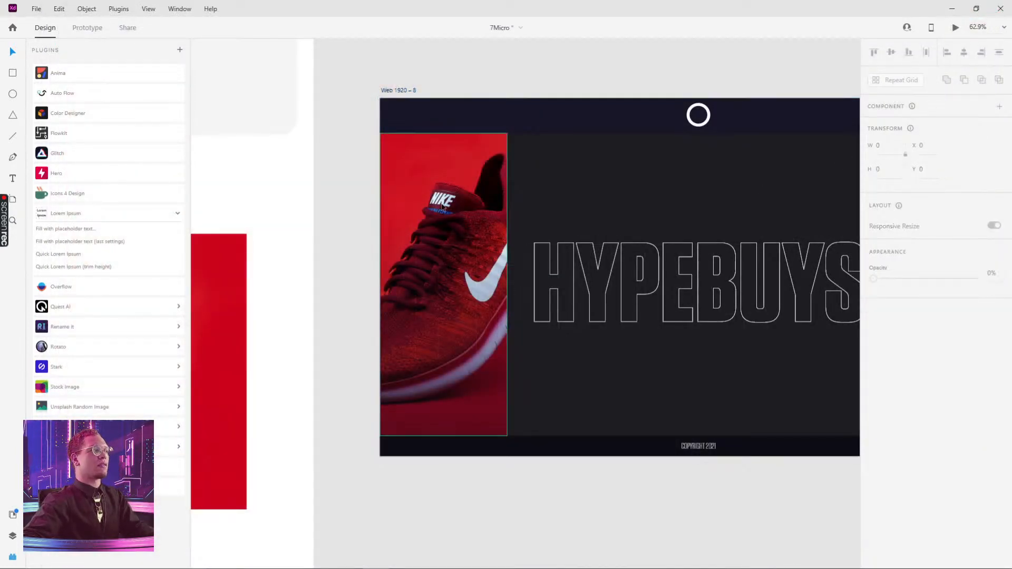
Switch the card back to its Default State and open the desktop preview of the artboard again
left_click(477, 195)
left_click(905, 146)
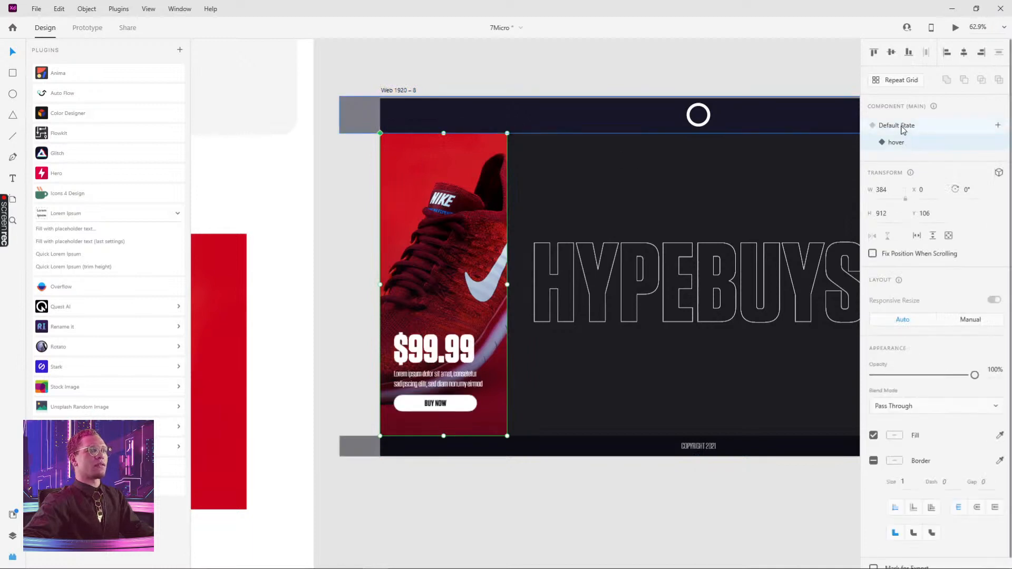
left_click(902, 128)
left_click(899, 143)
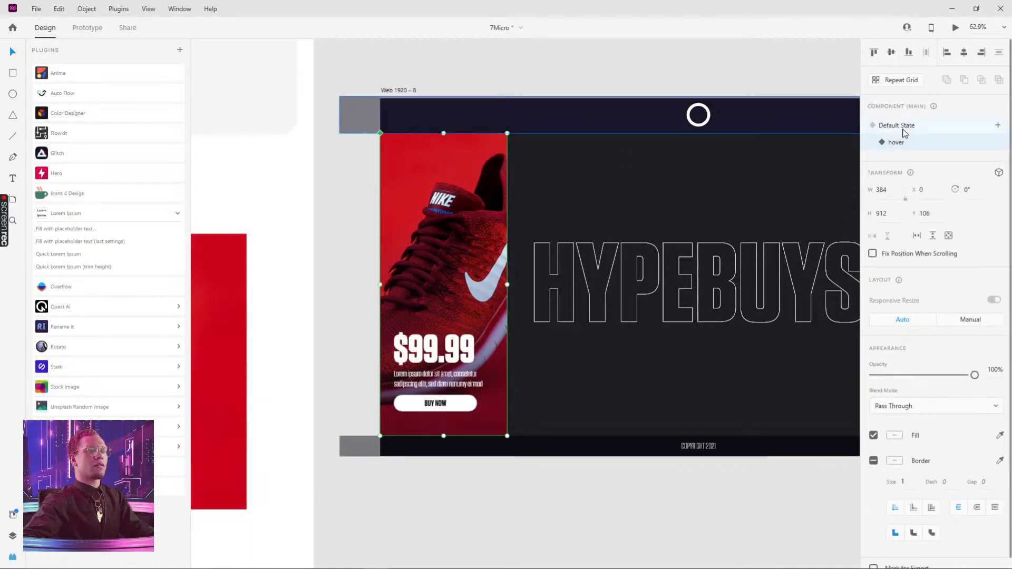
left_click(479, 66)
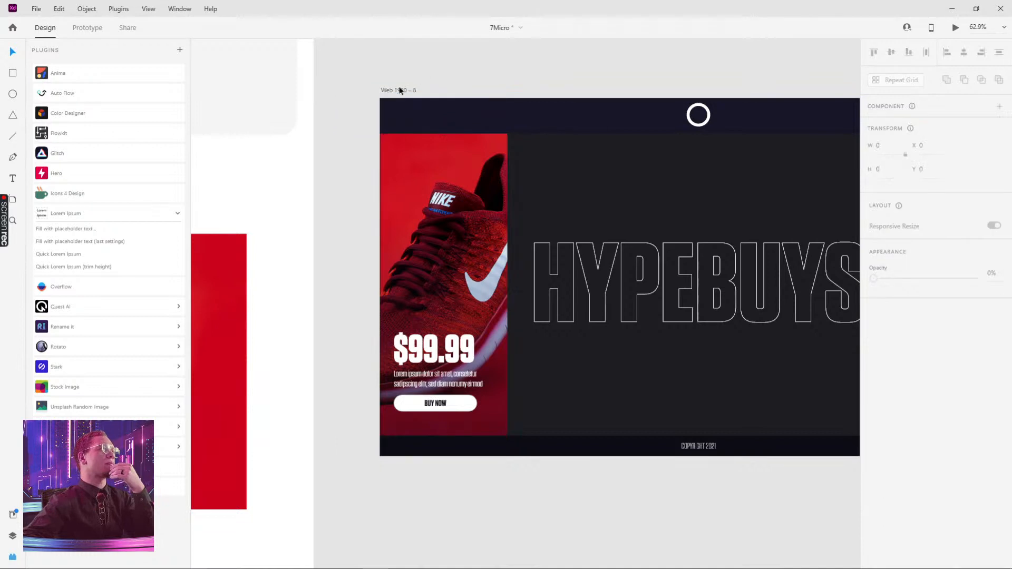
left_click(401, 90)
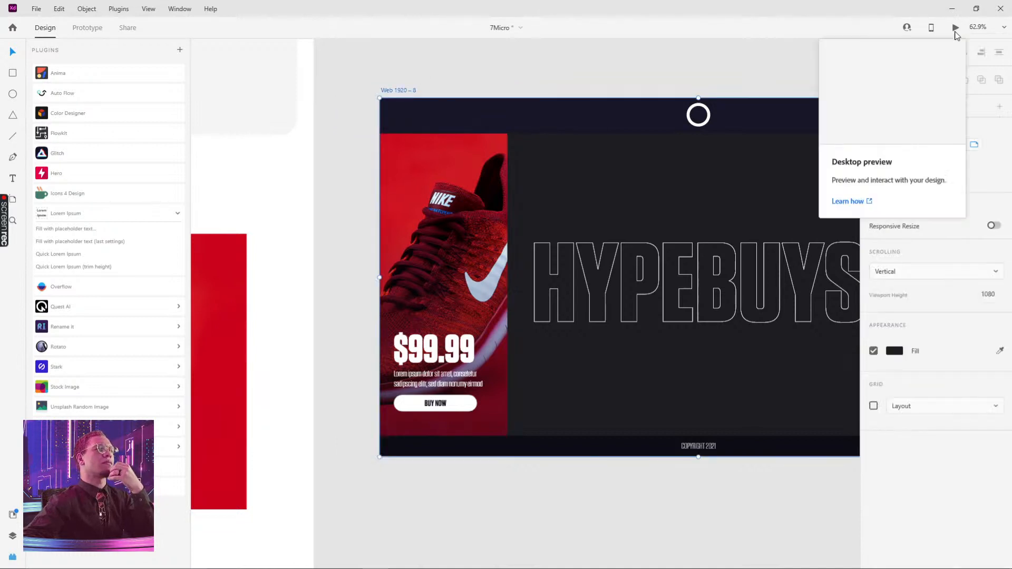
left_click(772, 197)
left_click(474, 211)
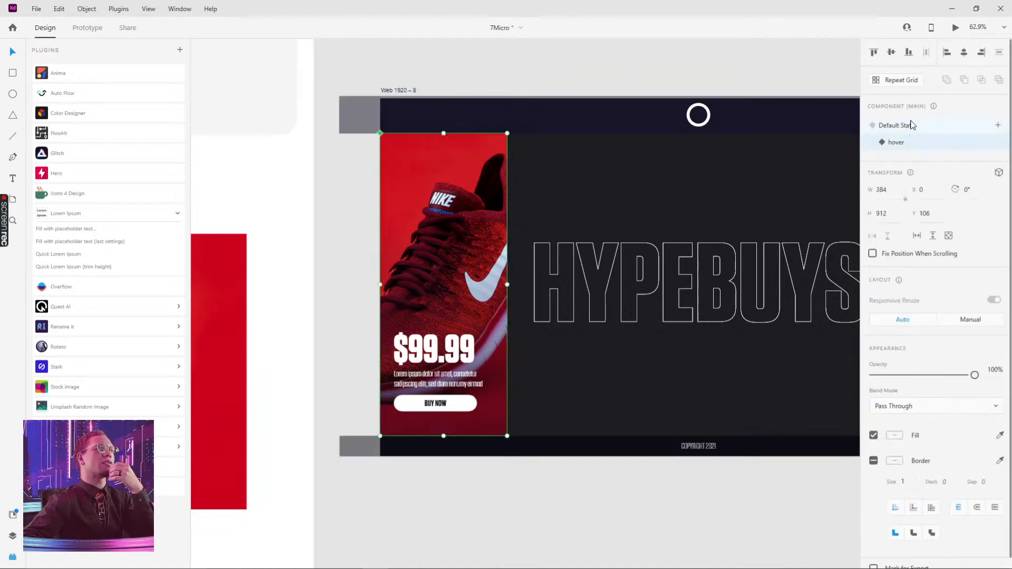
left_click(910, 127)
left_click(898, 142)
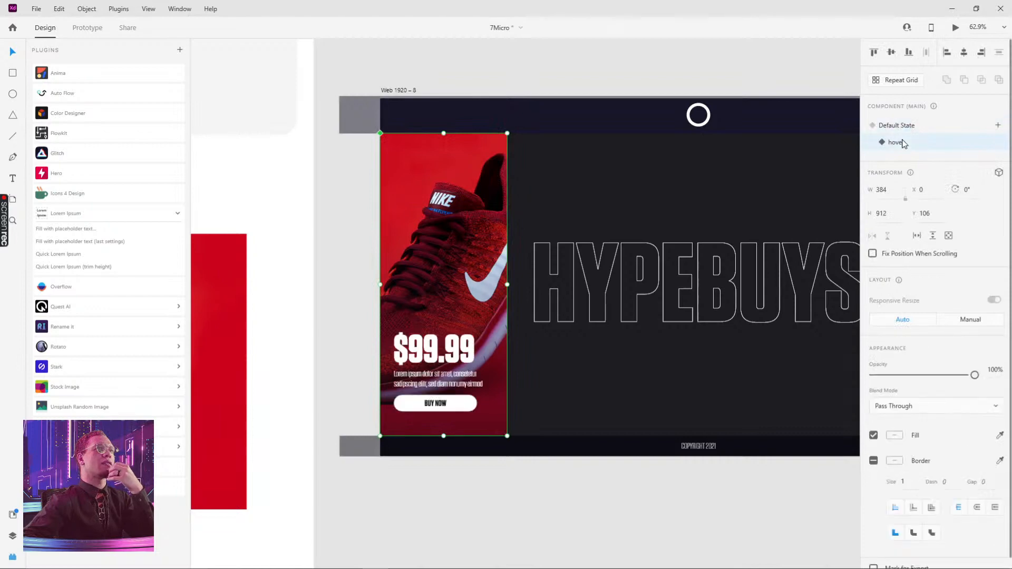
left_click(909, 128)
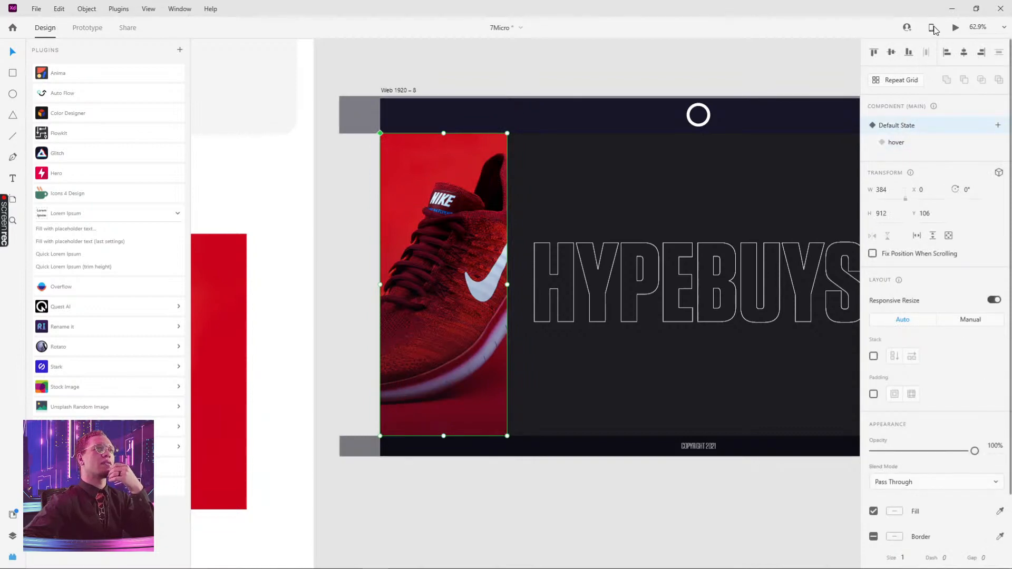
key("ctrl+Return")
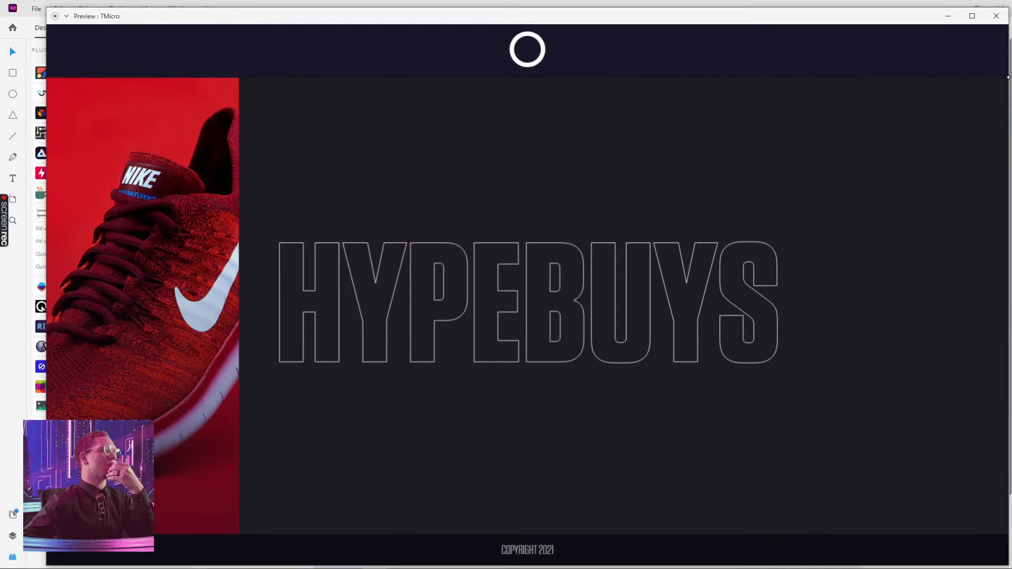
Close the preview and move the HYPEBUYS outline title out of the Web 1920 – 8 artboard, below it
left_click(996, 16)
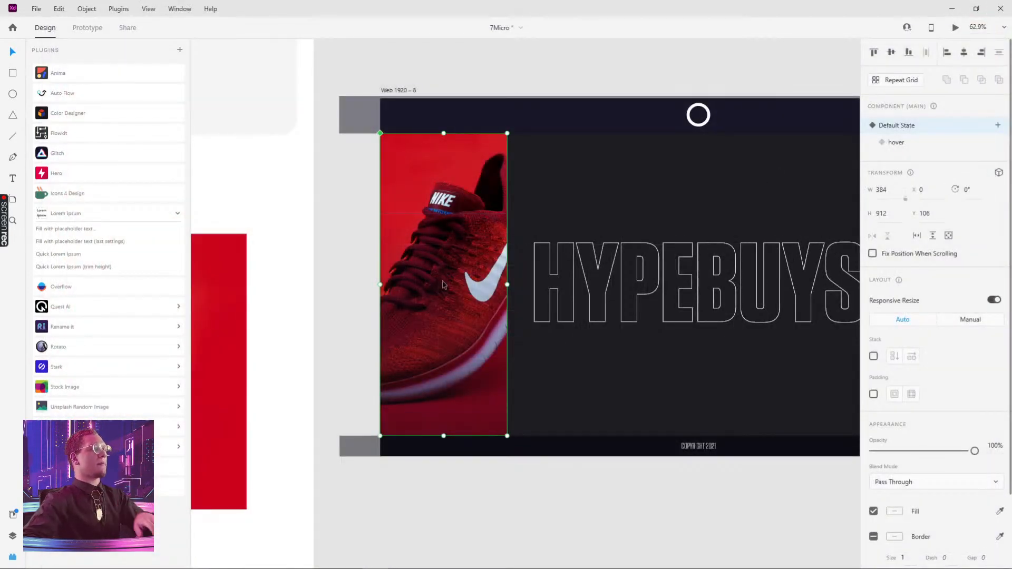
left_click(560, 271)
left_click_drag(559, 271, 621, 529)
left_click(401, 90)
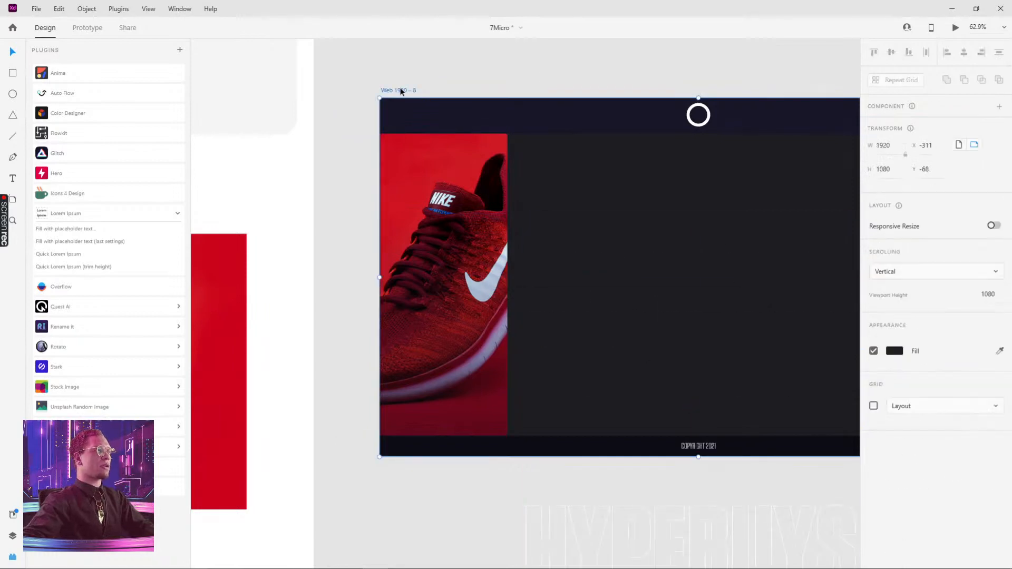
Preview the Web 1920 – 8 artboard on desktop and select the shoe card again
left_click(956, 27)
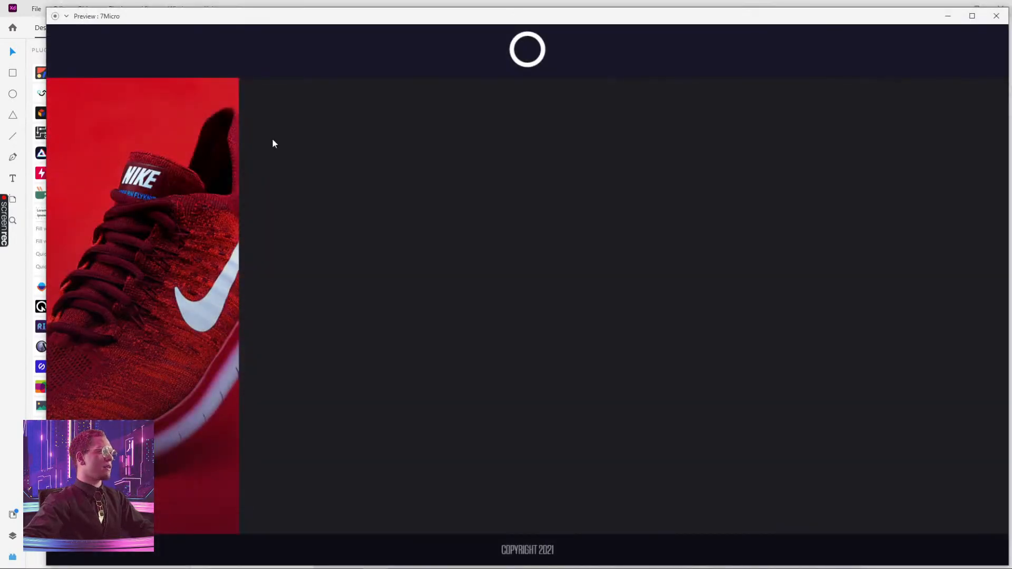
left_click(997, 16)
left_click(450, 252)
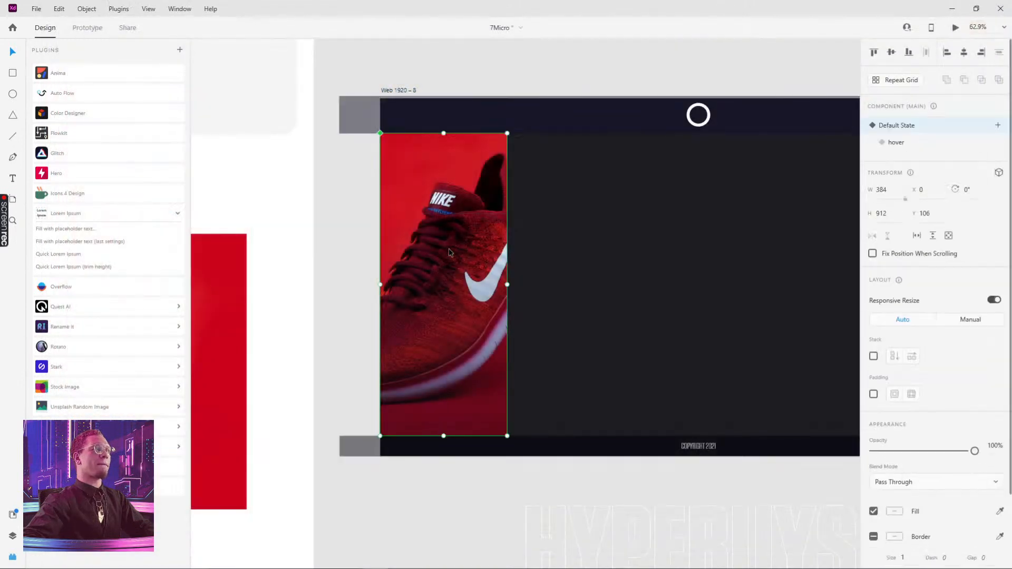
Switch the shoe card between its hover and Default State
left_click(899, 144)
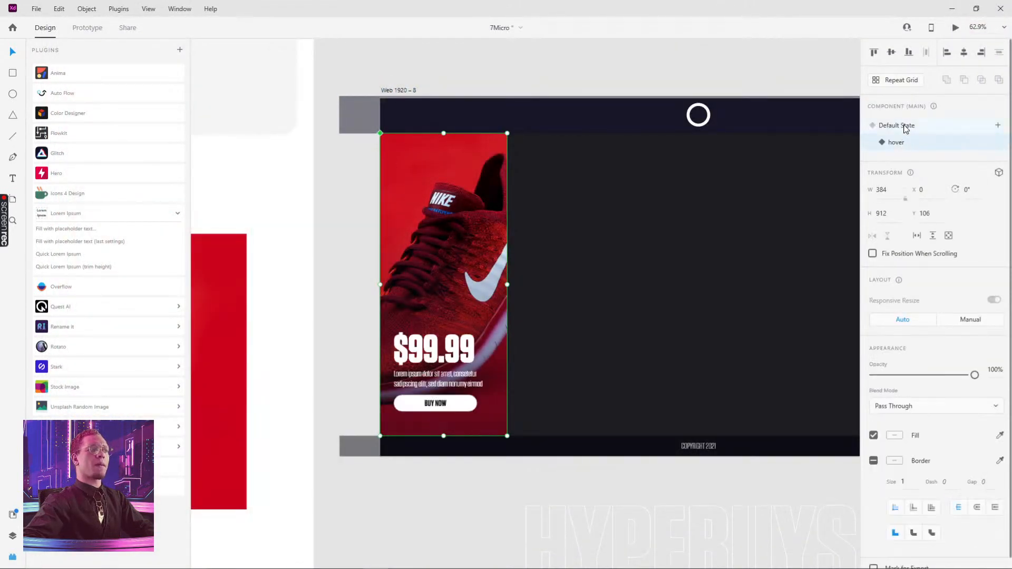
left_click(906, 128)
left_click(901, 146)
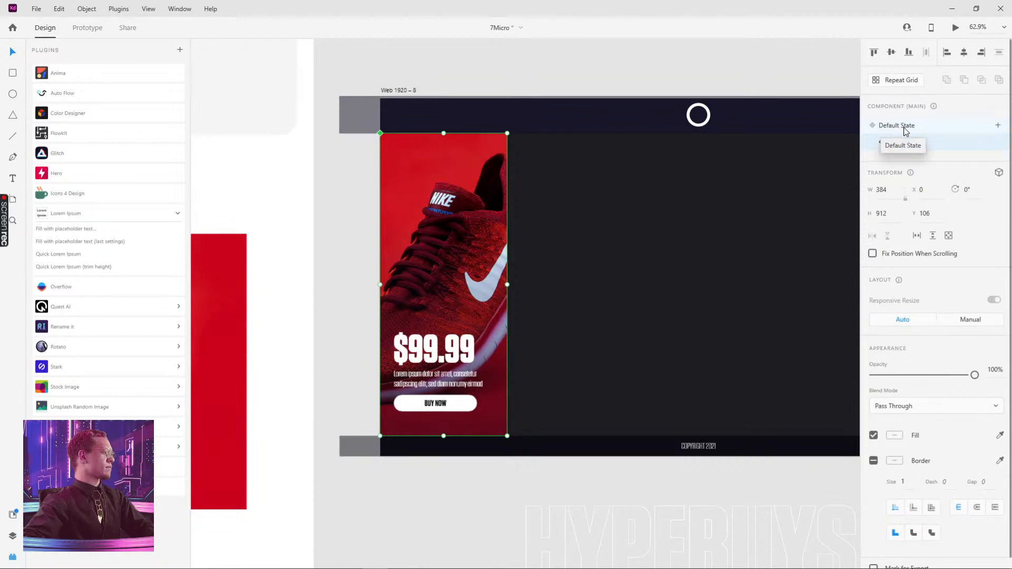
Try to copy the shoe card into the Web 1920 – 7 artboard
left_click_drag(717, 282, 738, 527)
left_click_drag(654, 190, 689, 413)
double_click(522, 303)
left_click_drag(617, 369, 664, 181)
scroll(720, 262, "down", 3)
left_click_drag(717, 239, 638, 134)
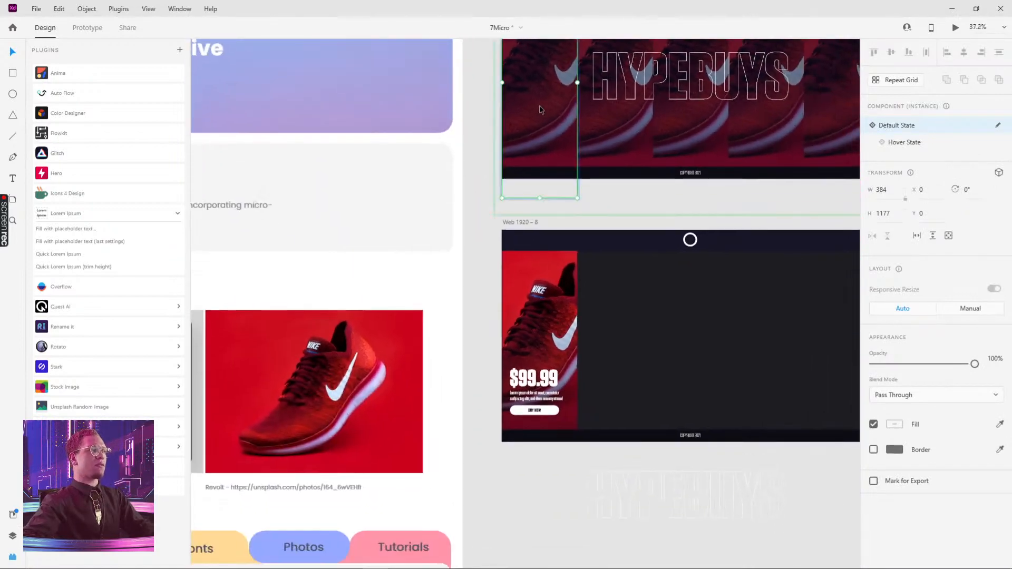
left_click_drag(540, 107, 678, 495)
key("ctrl+z")
scroll(790, 402, "down", 1)
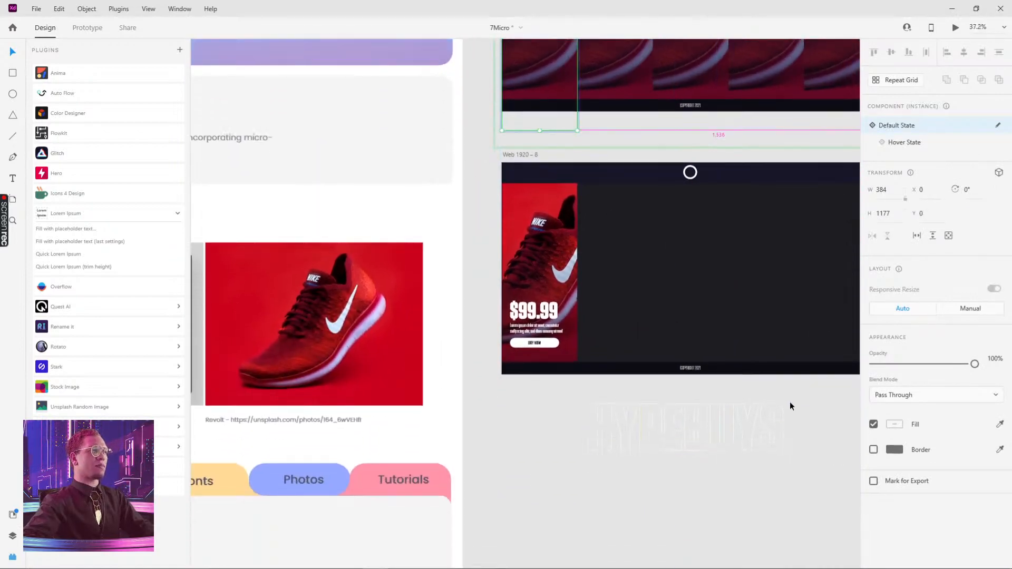
scroll(790, 402, "down", 3)
key("Delete")
left_click(725, 404)
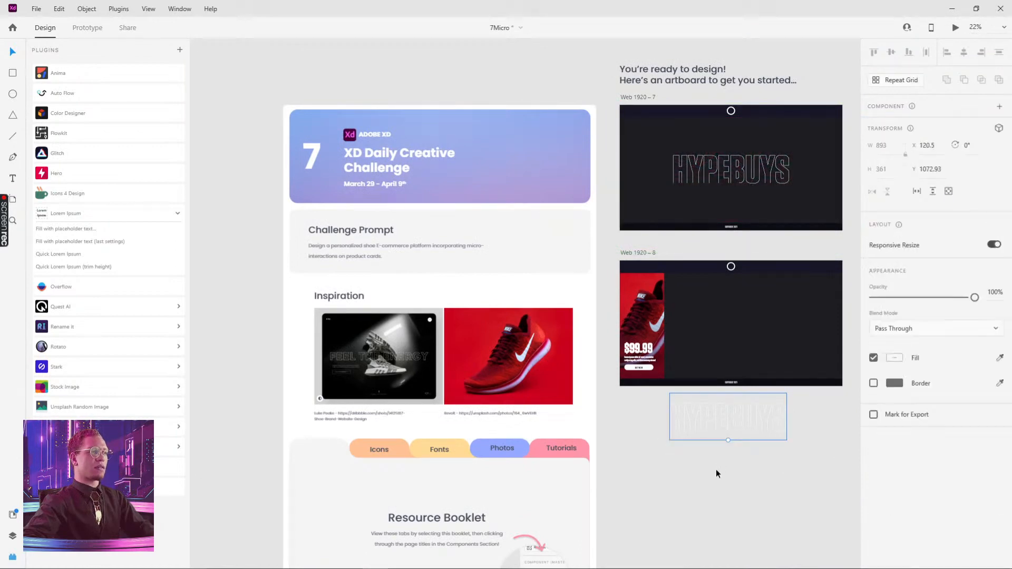
key("ctrl+z")
Pull a shoe card instance out onto the canvas below the artboards
left_click_drag(642, 212, 652, 470)
left_click(645, 158)
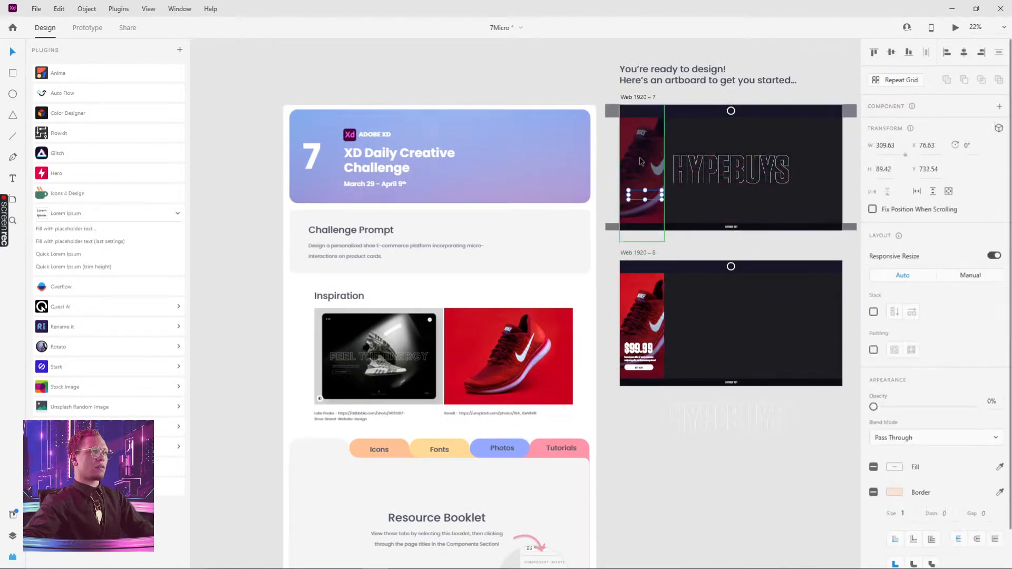
left_click_drag(645, 159, 634, 493)
left_click_drag(728, 466, 707, 335)
left_click_drag(606, 350, 627, 343)
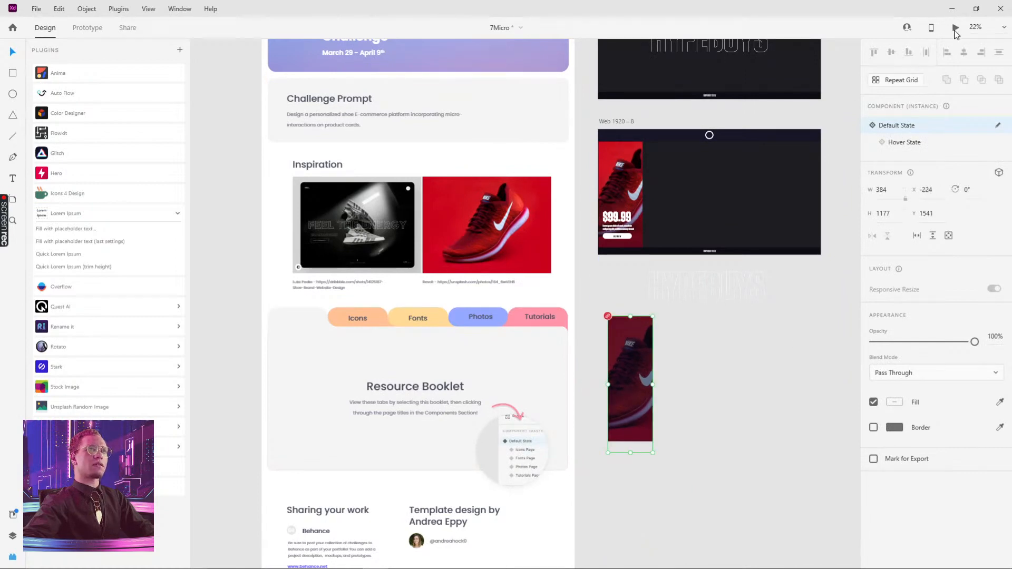
Toggle the card instance between its Default State and Hover State
left_click(895, 143)
left_click(896, 127)
left_click(896, 145)
left_click(896, 127)
scroll(707, 381, "up", 3)
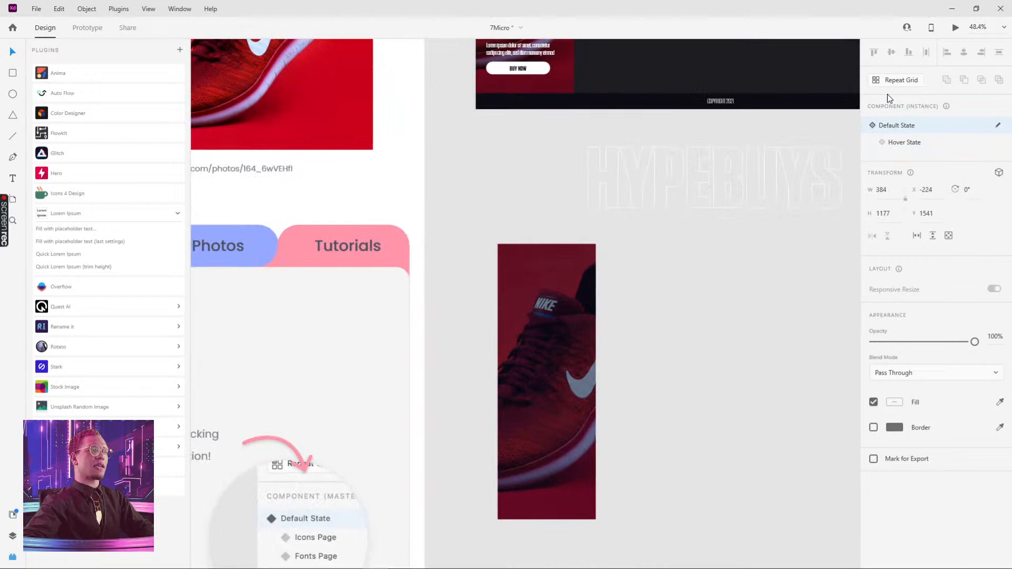
left_click(902, 146)
left_click(900, 132)
left_click(902, 152)
left_click(899, 126)
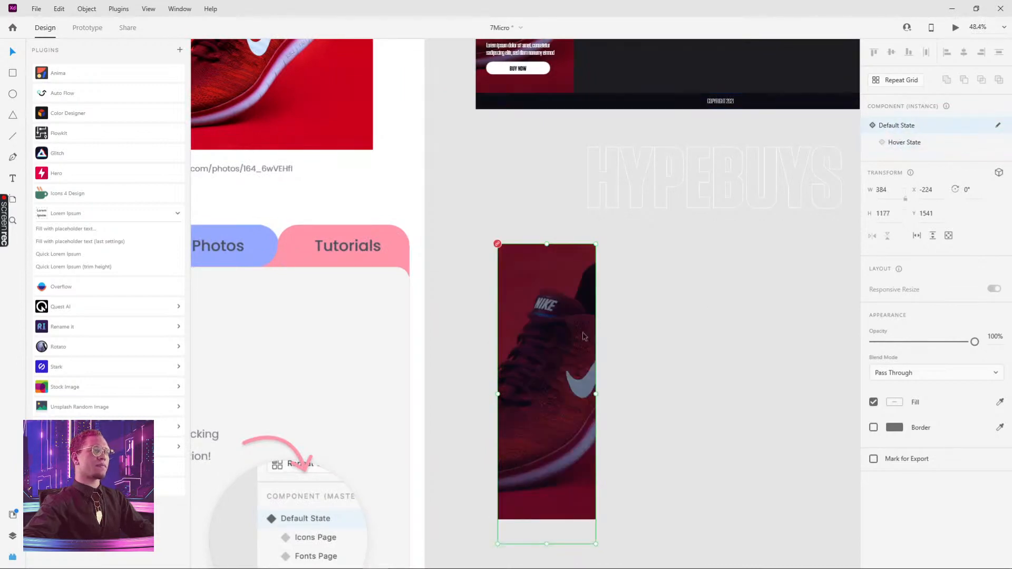
Preview the artboard and place the card instance in Web 1920 – 8 right beside the first card
left_click(957, 31)
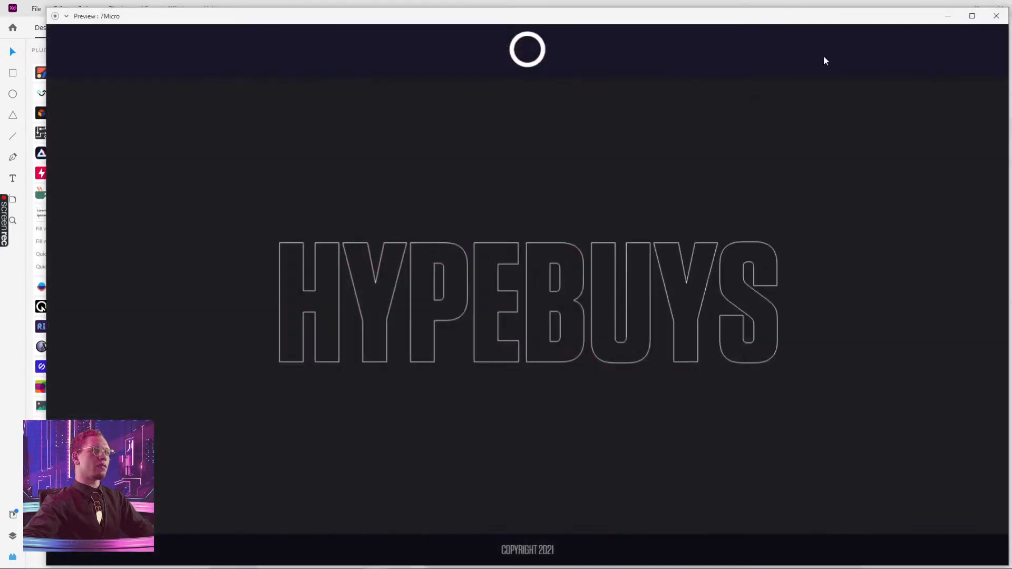
left_click(1000, 8)
left_click_drag(589, 205, 516, 353)
scroll(540, 358, "down", 3)
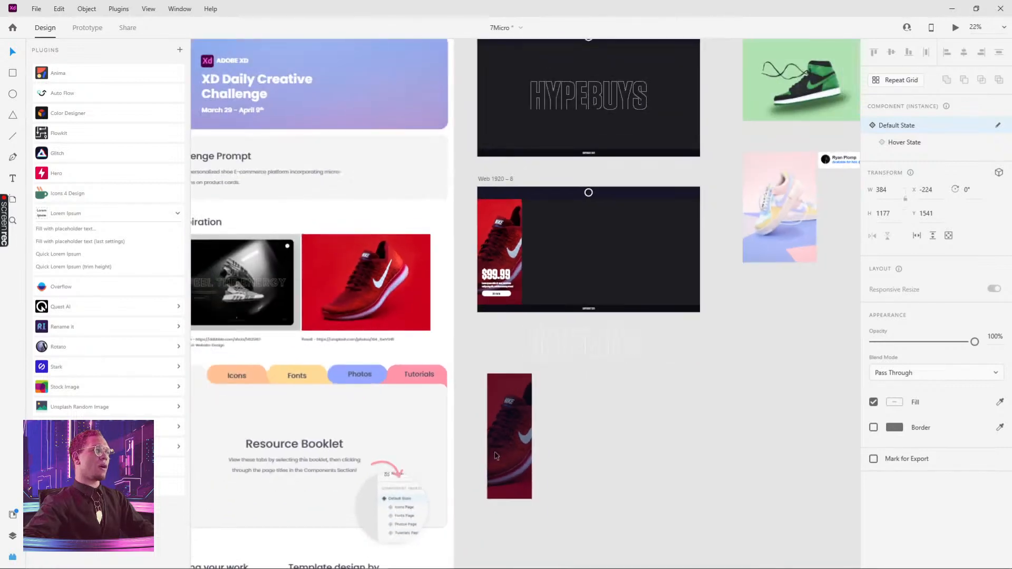
left_click_drag(513, 448, 549, 364)
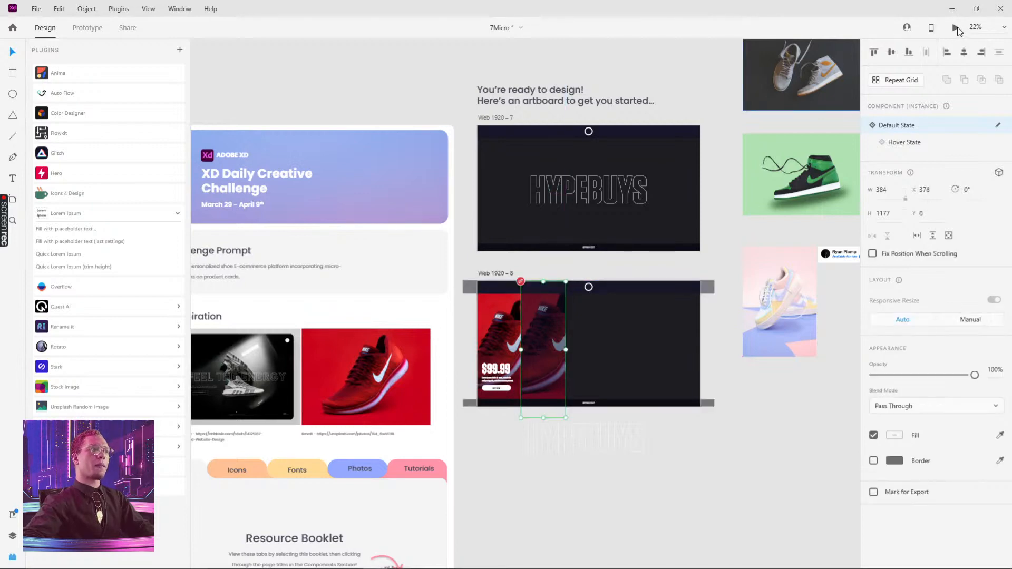
Preview the artboard and inspect the second card's hover interaction in prototype mode
left_click(956, 28)
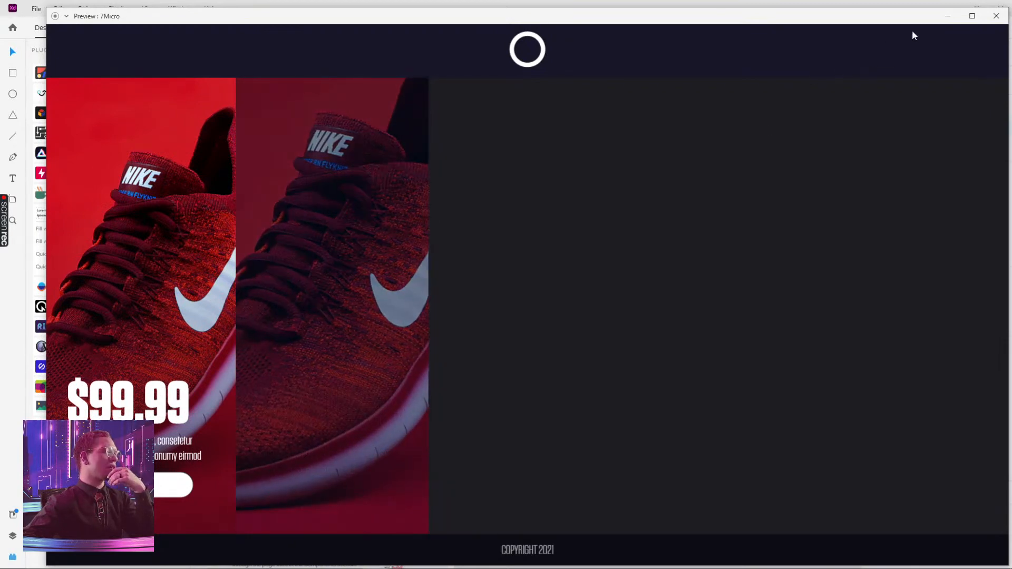
left_click(997, 16)
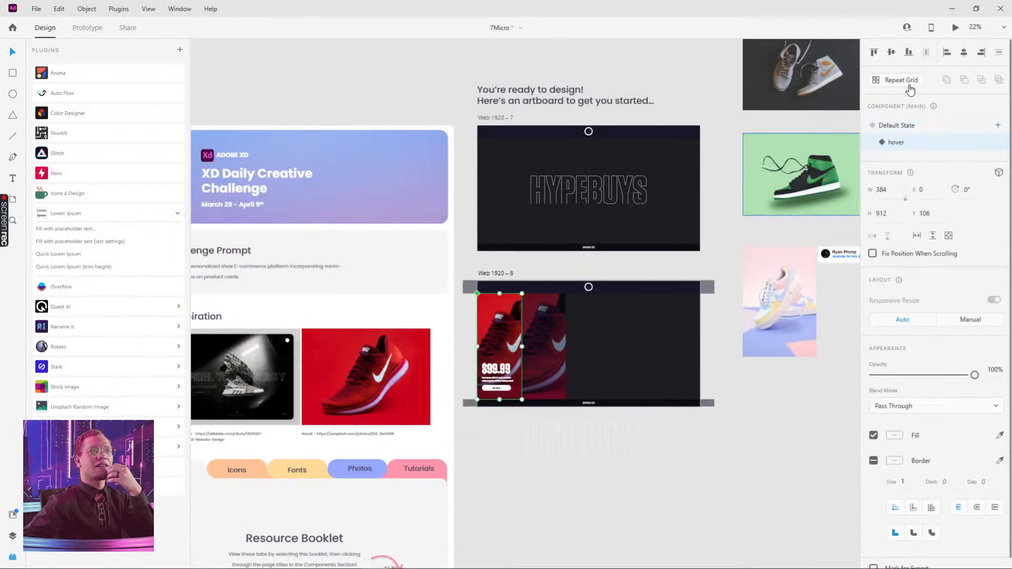
left_click(549, 319)
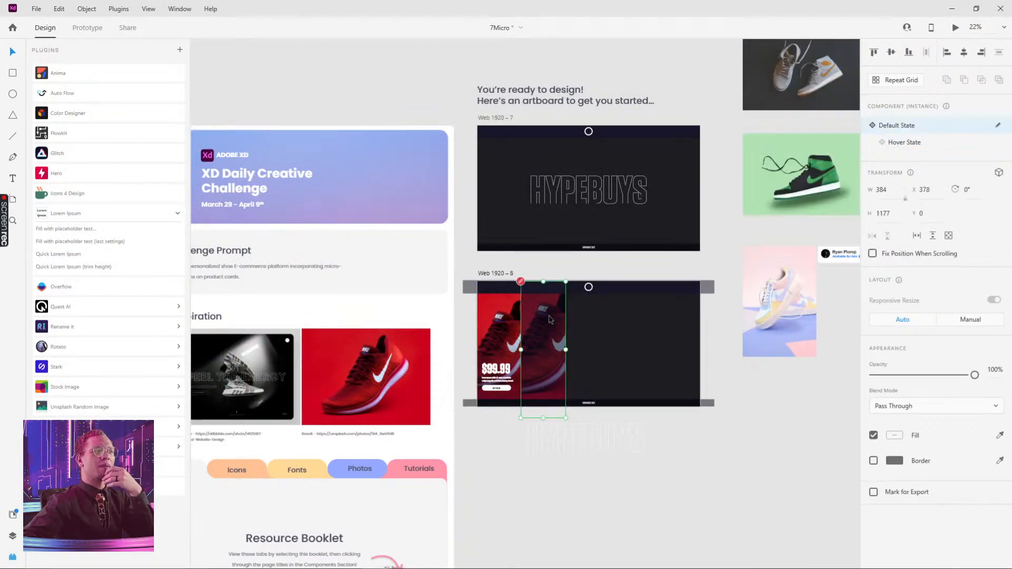
left_click(88, 29)
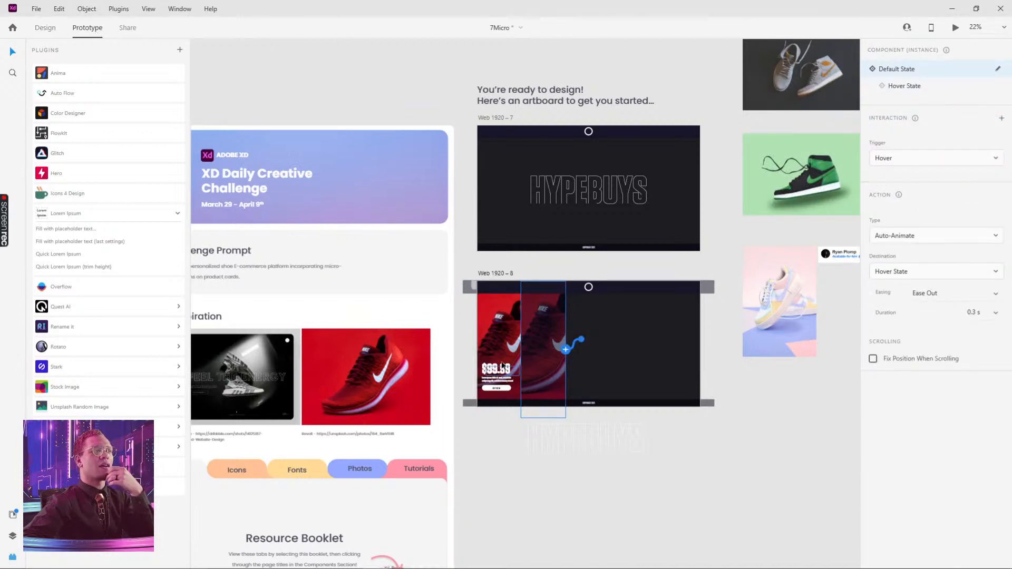
On the main card's hover state, add a new interaction with a Hover trigger
left_click(500, 342)
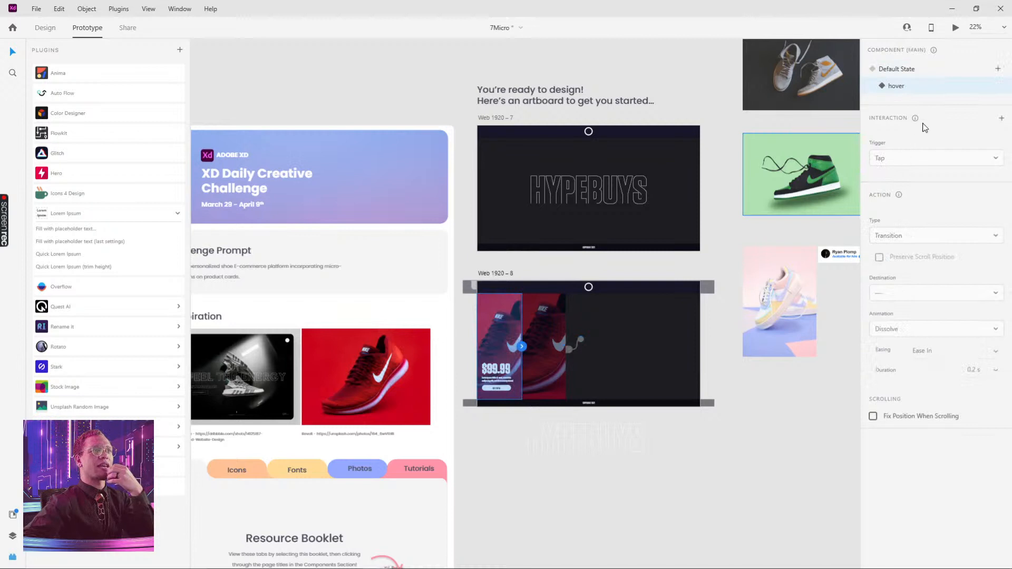
left_click(1002, 120)
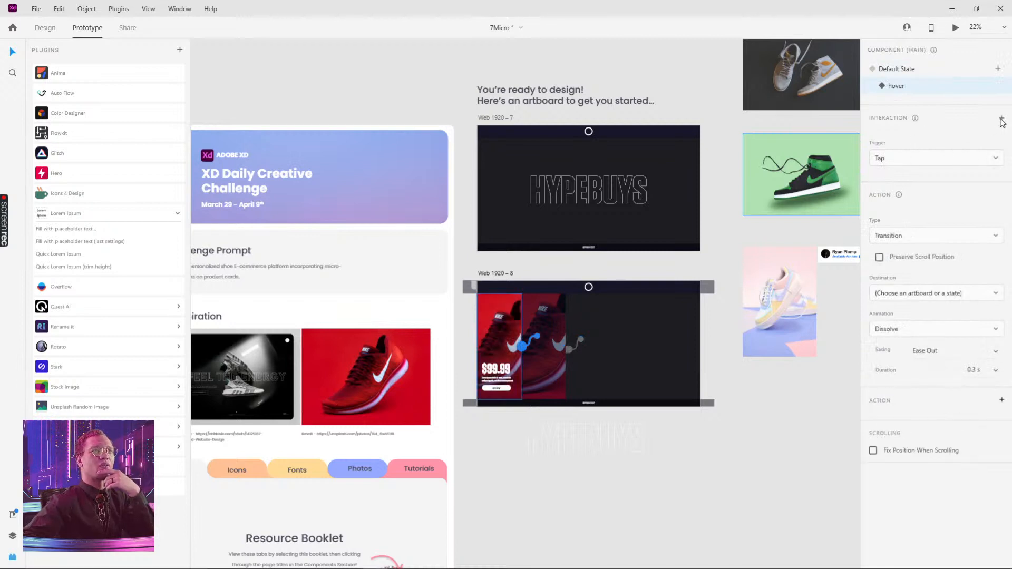
left_click(984, 158)
left_click(914, 203)
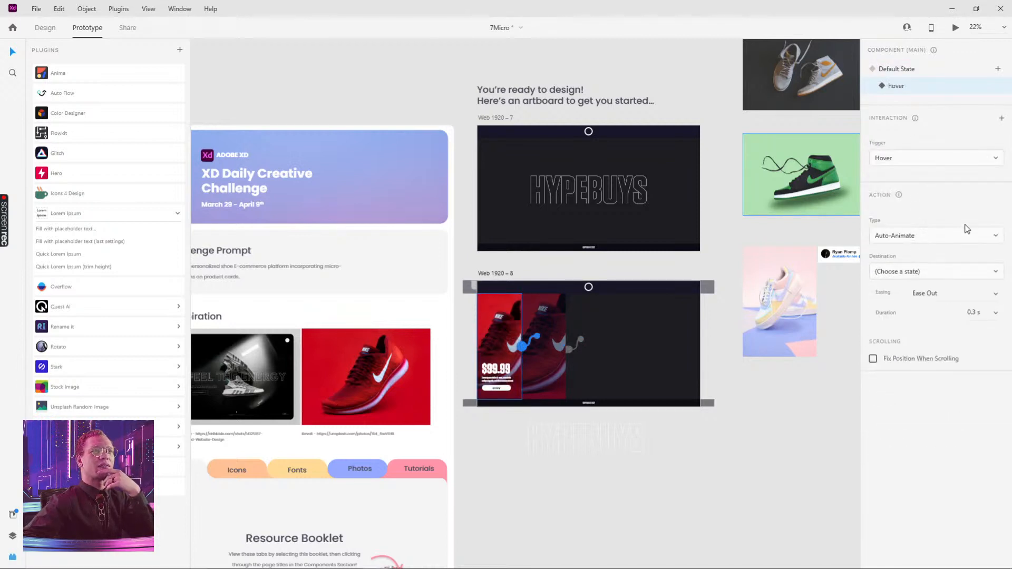
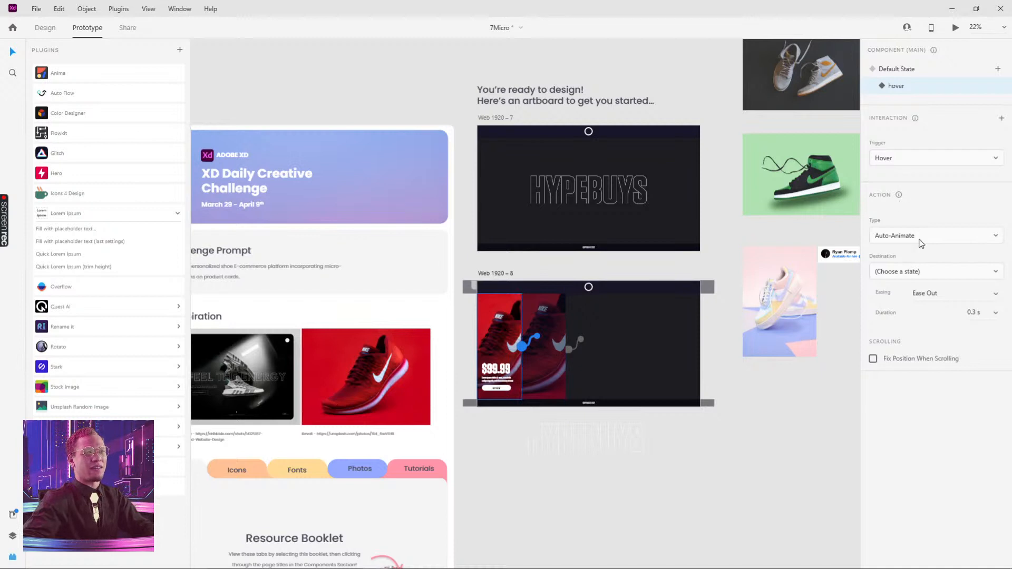
Set the hover state's Hover interaction destination to Default State
left_click(925, 271)
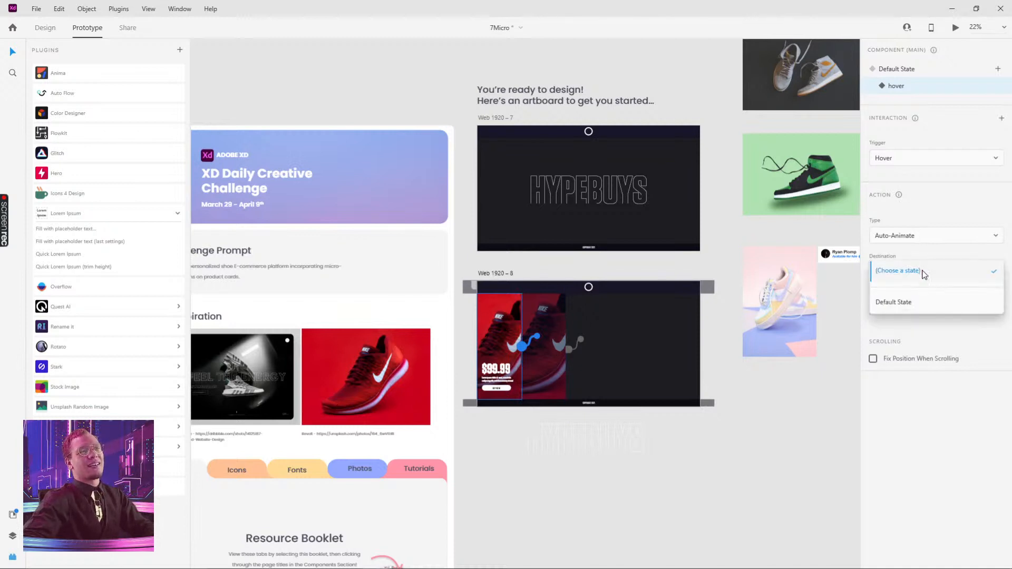
left_click(905, 310)
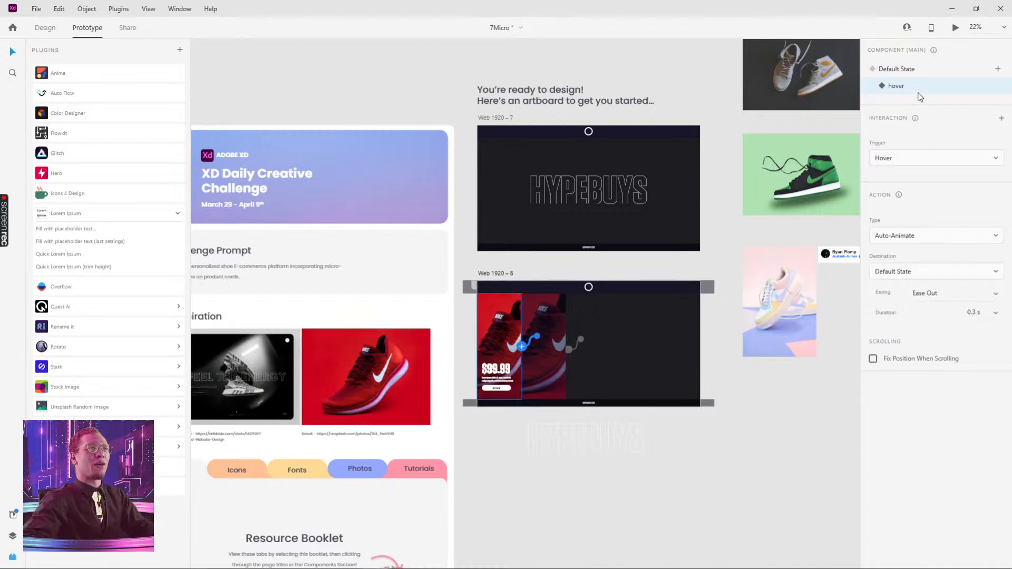
On the main card's Default State, add a Hover-triggered Auto-Animate interaction with destination hover
left_click(912, 73)
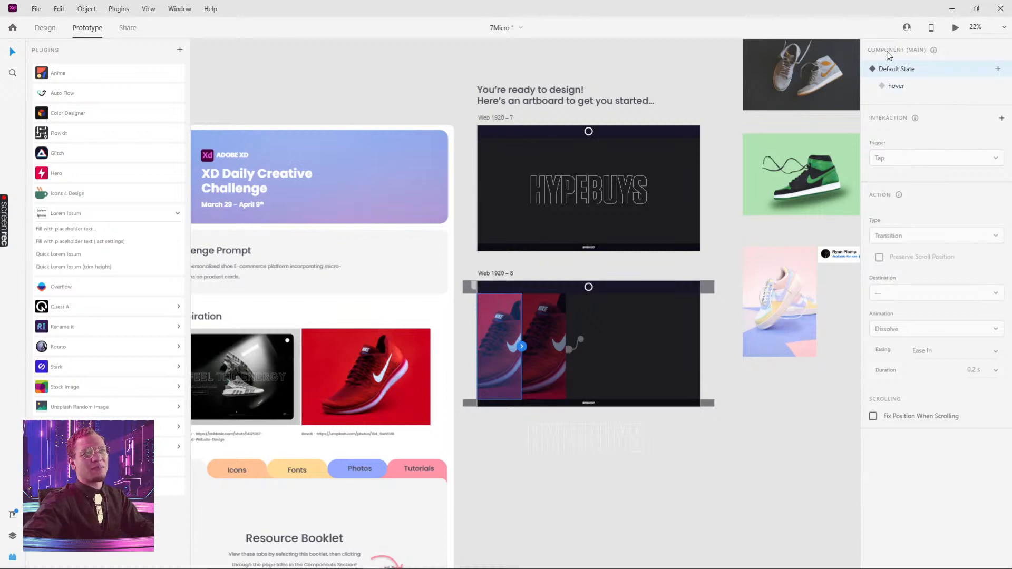
left_click(1002, 119)
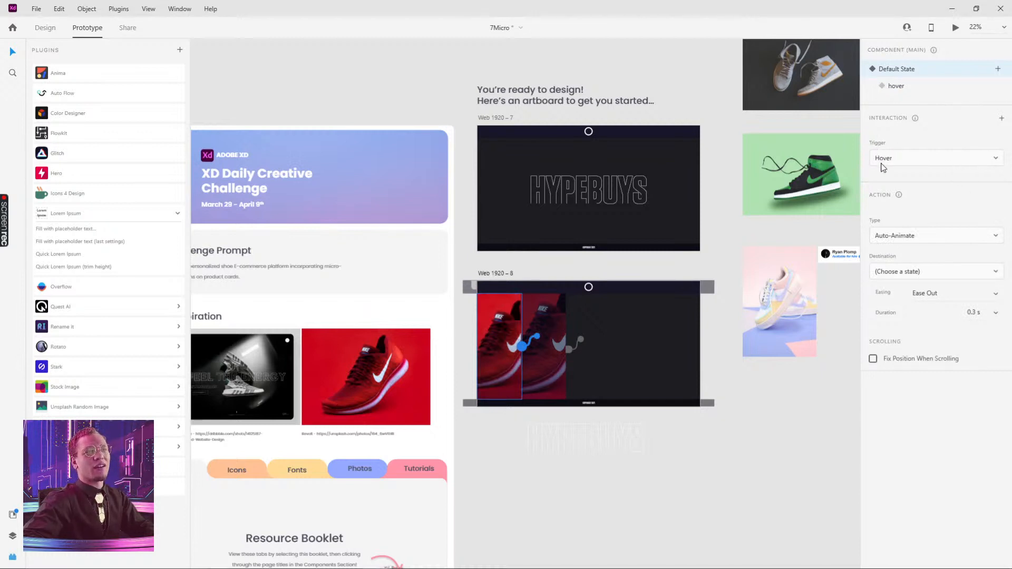
left_click(935, 274)
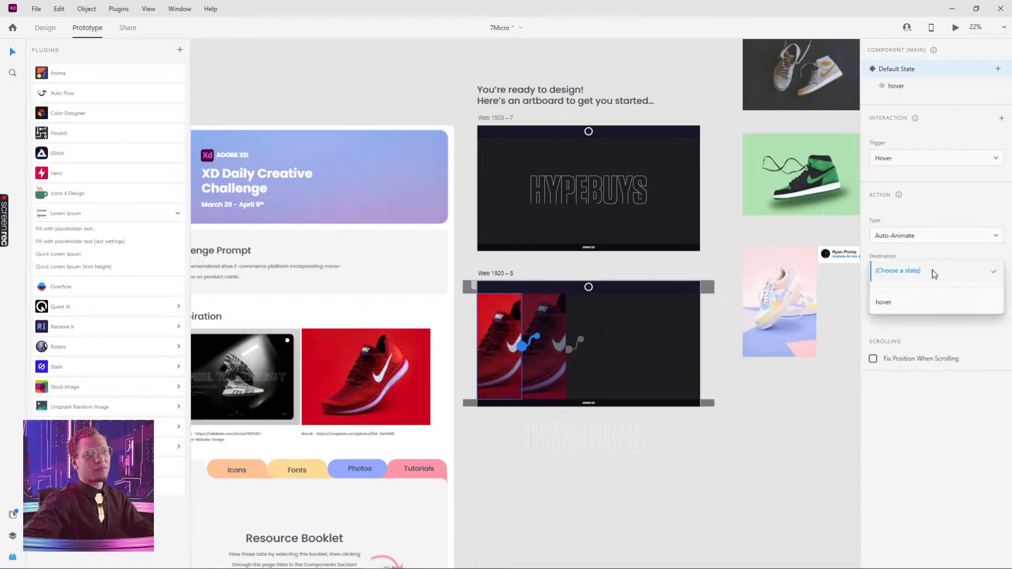
left_click(891, 303)
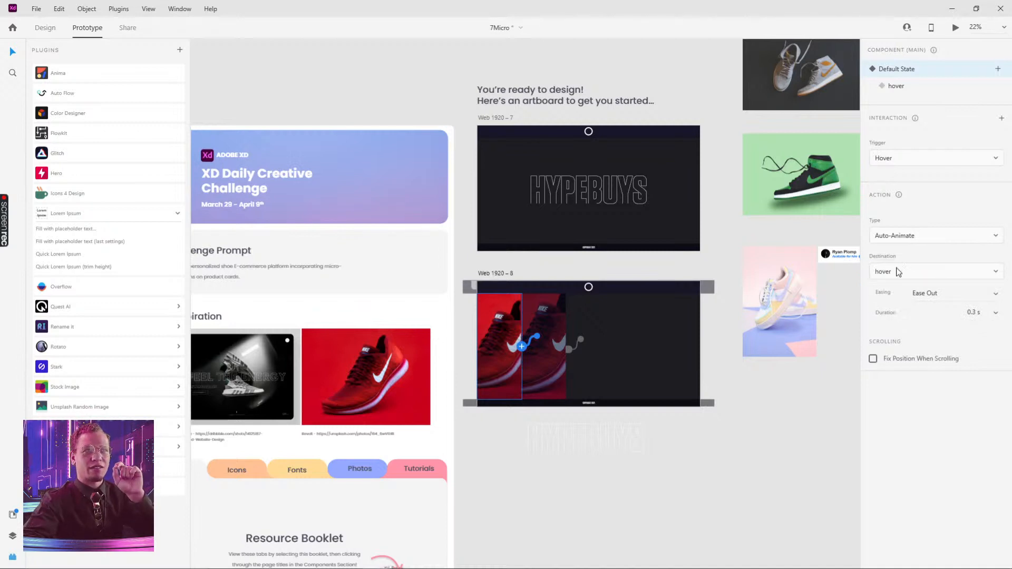
Set the Default State interaction's easing to Snap and its duration to 1 s
left_click(998, 303)
left_click(971, 313)
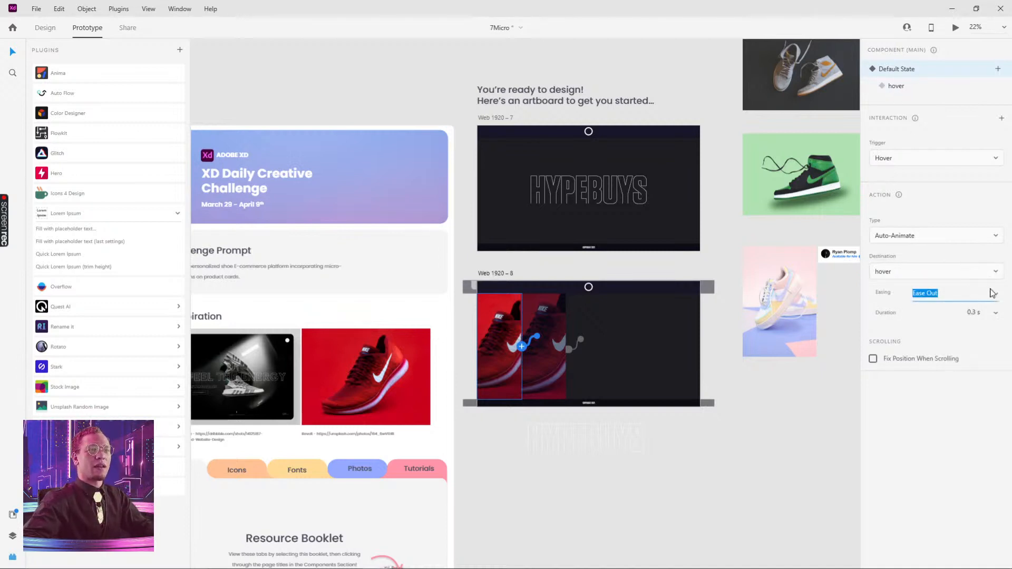
left_click(996, 294)
left_click(949, 361)
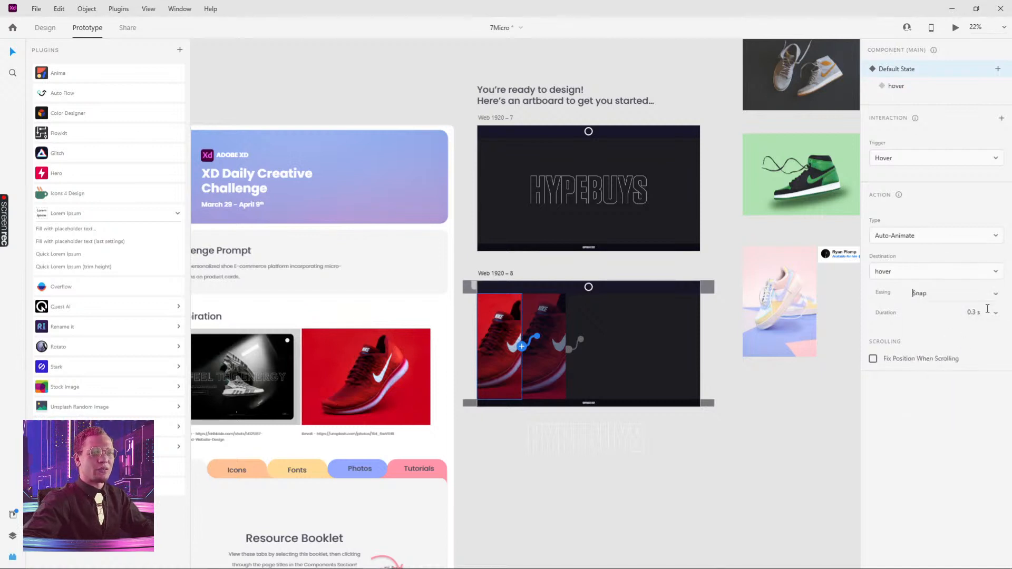
left_click(970, 312)
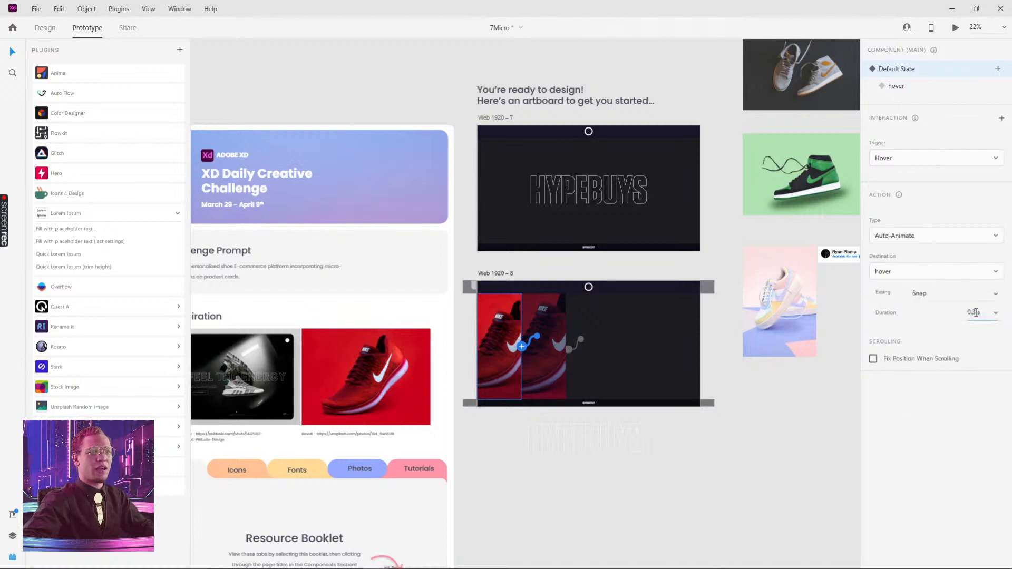
left_click(953, 407)
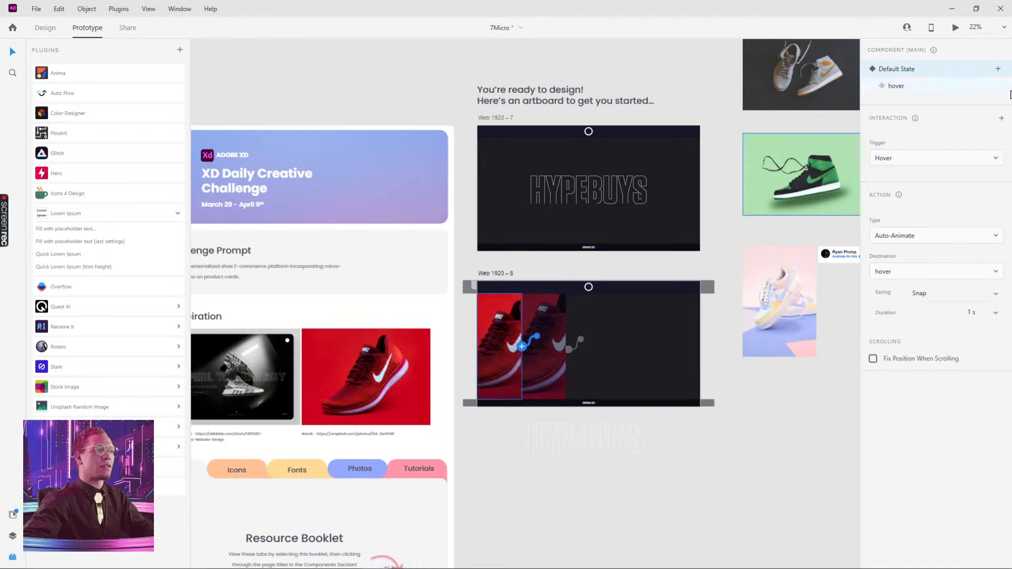
Review the hover state's interaction trigger and easing options
left_click(896, 86)
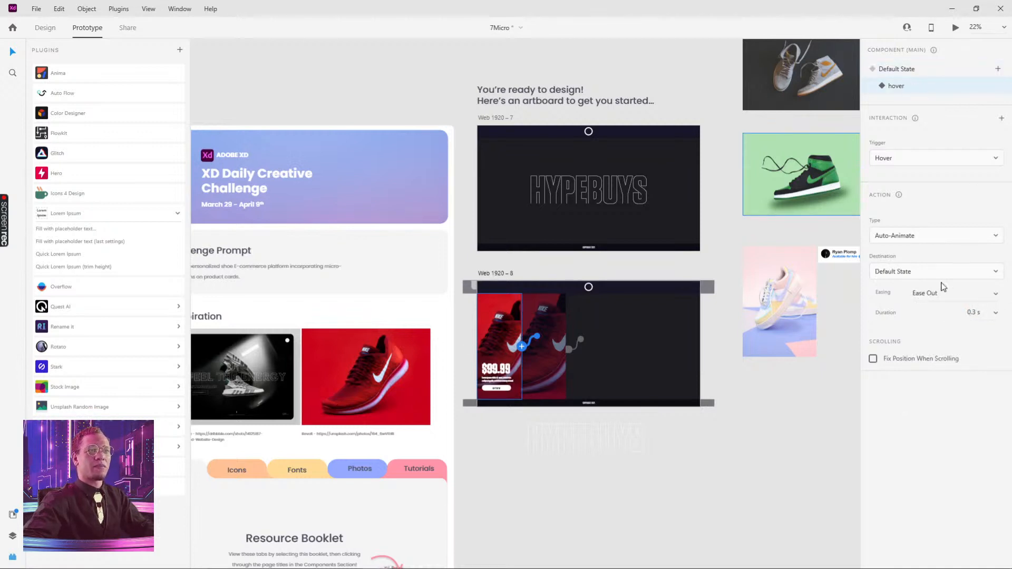
left_click(991, 294)
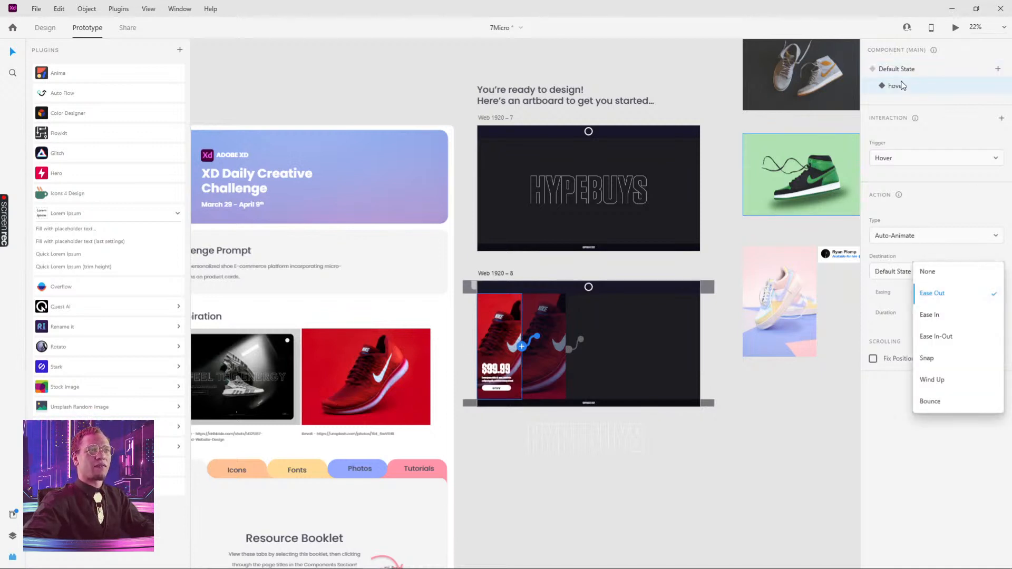
left_click(937, 89)
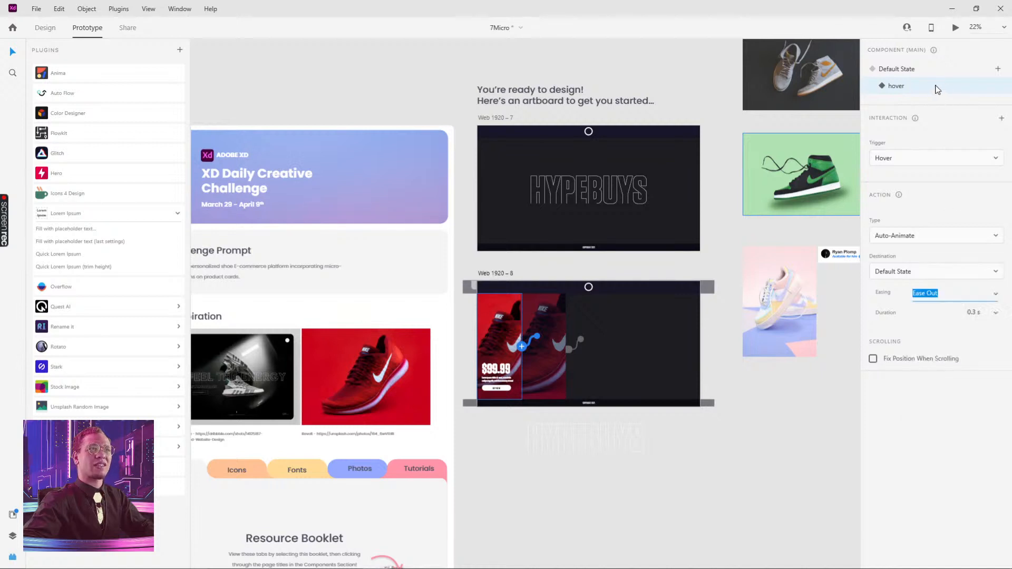
left_click(952, 159)
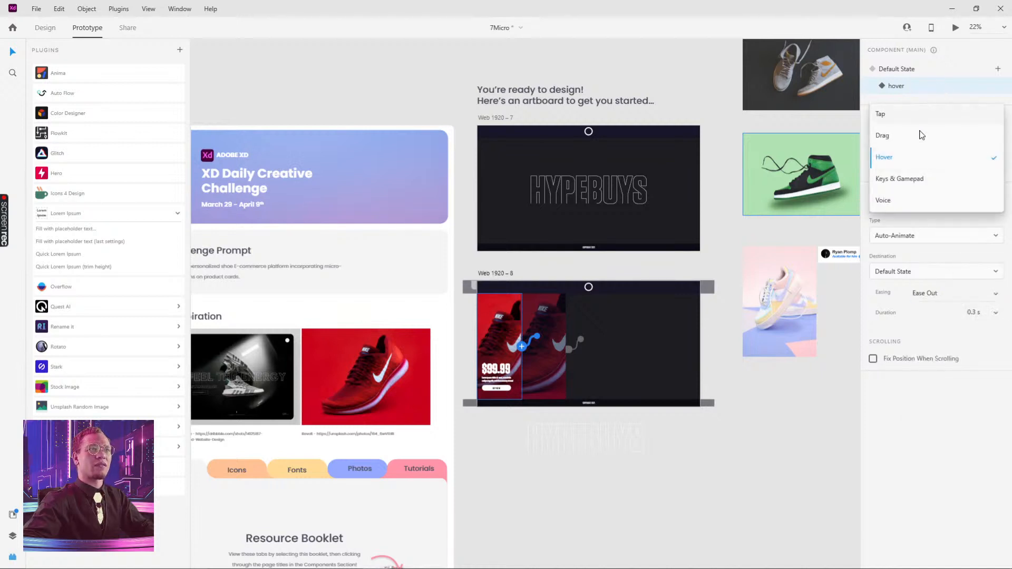
left_click(954, 105)
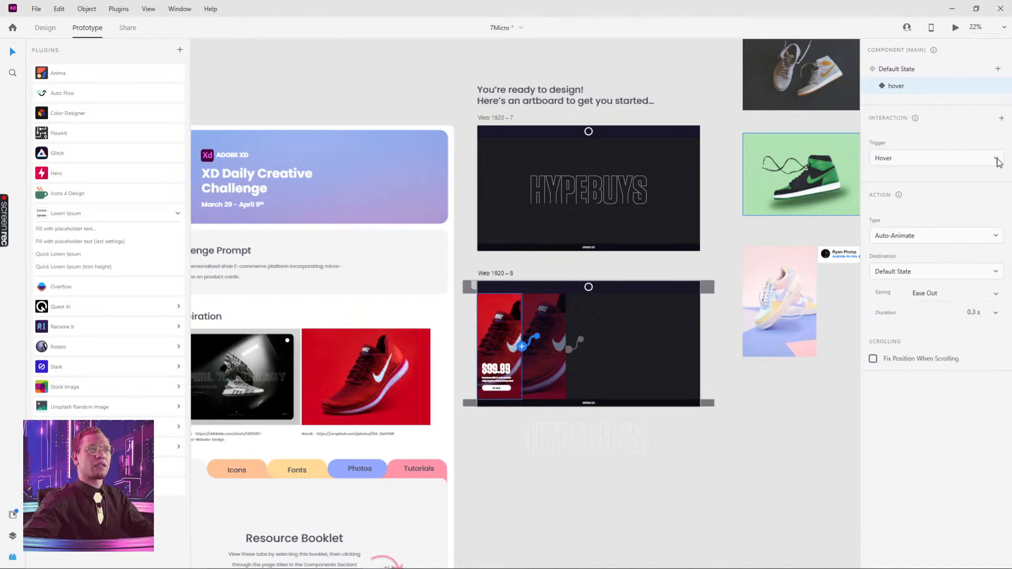
left_click(994, 163)
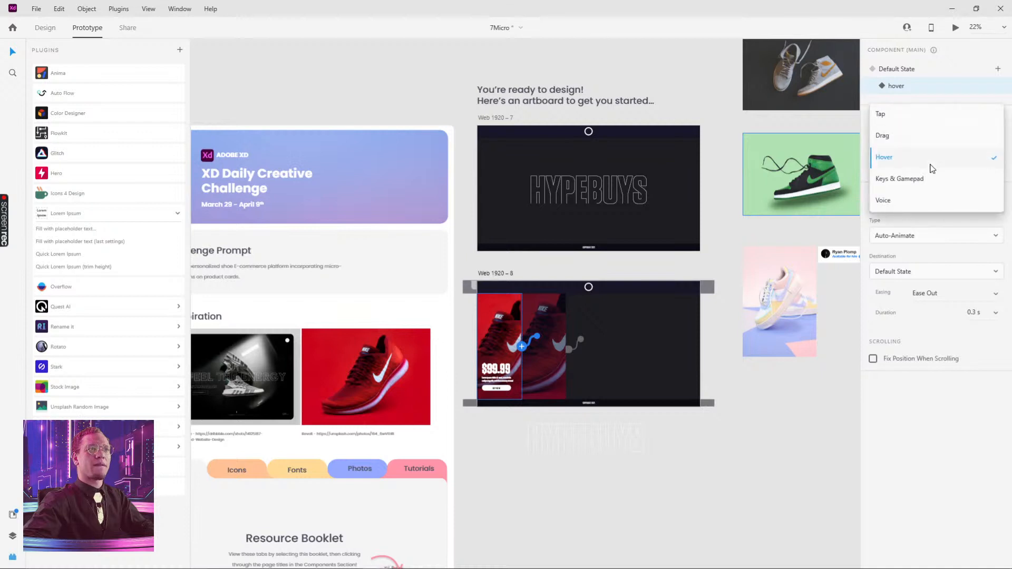
left_click(965, 103)
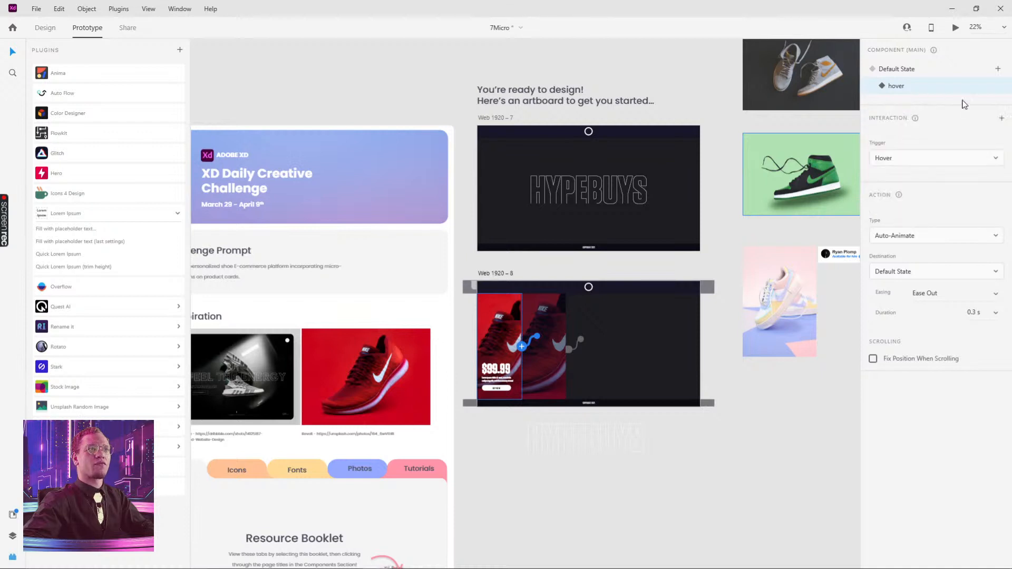
Preview the Web 1920 – 8 artboard to test the card's hover animation
left_click(494, 273)
left_click(956, 28)
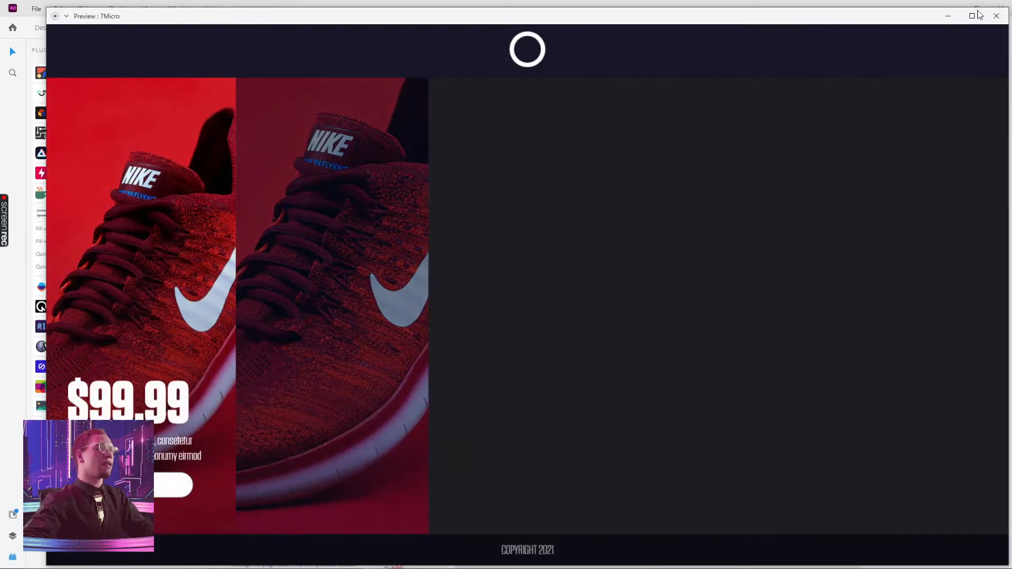
left_click(996, 15)
left_click(488, 311)
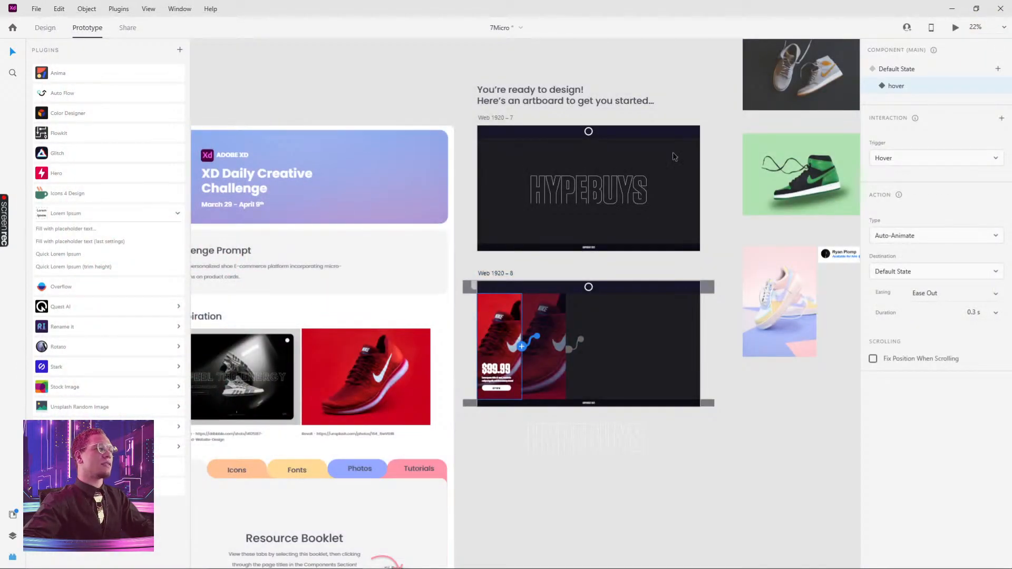
left_click(952, 70)
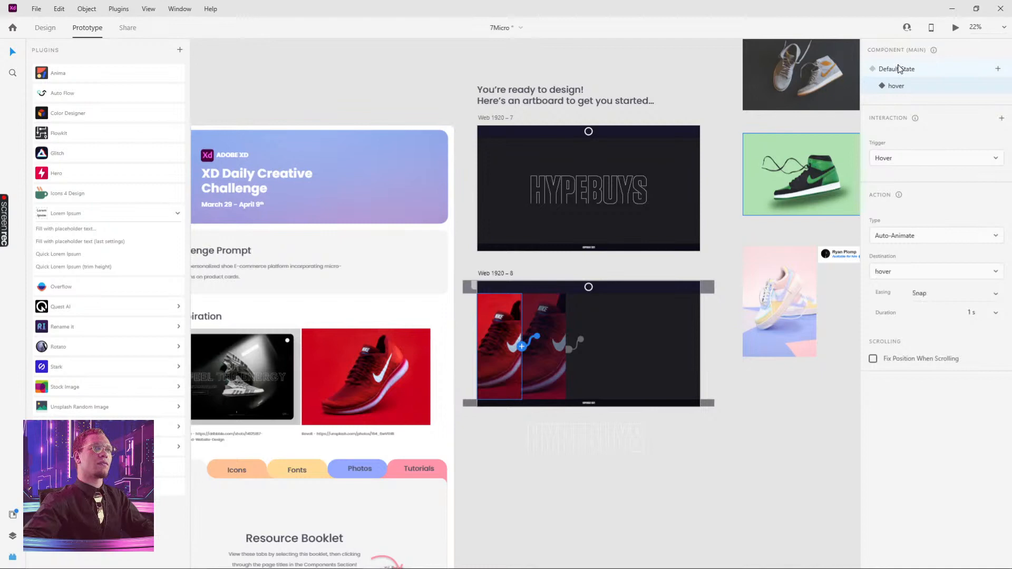
left_click(956, 28)
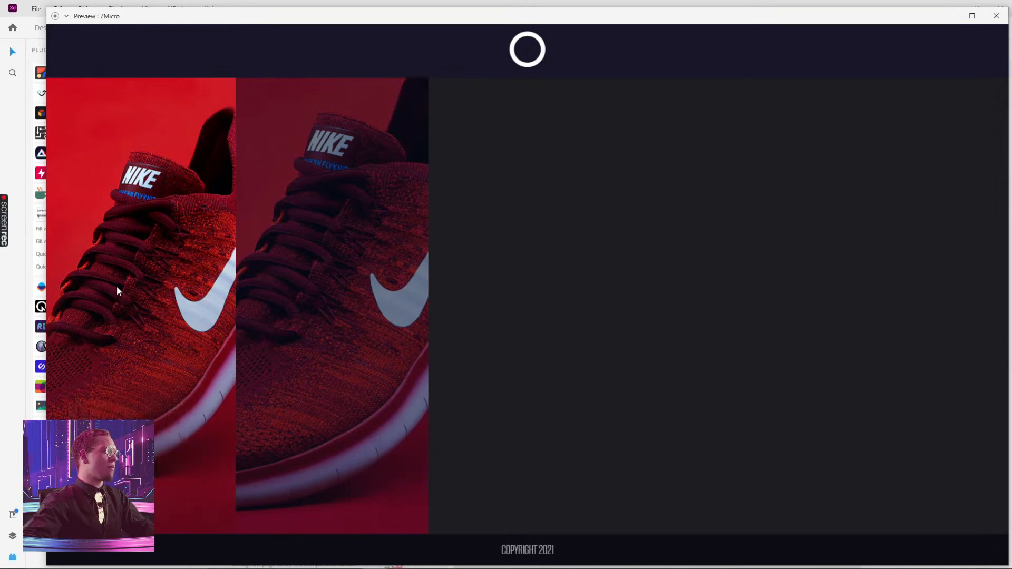
left_click(998, 16)
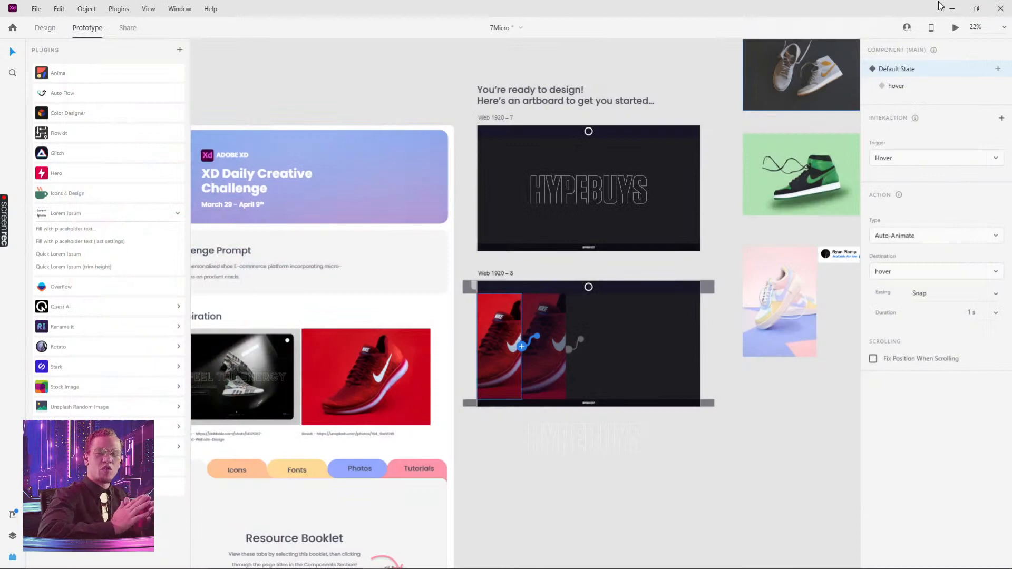
Move the second card instance into the Web 1920 – 7 artboard
left_click_drag(549, 321, 508, 162)
left_click(510, 362)
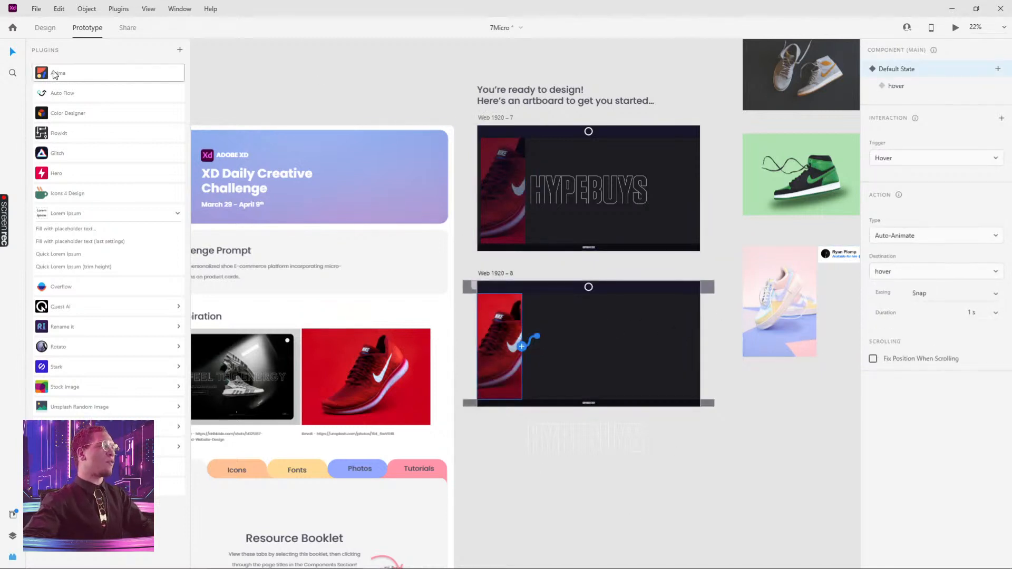
Move the main card component onto the pasteboard below the artboards and place an instance at Web 1920 – 8's left edge
left_click(45, 29)
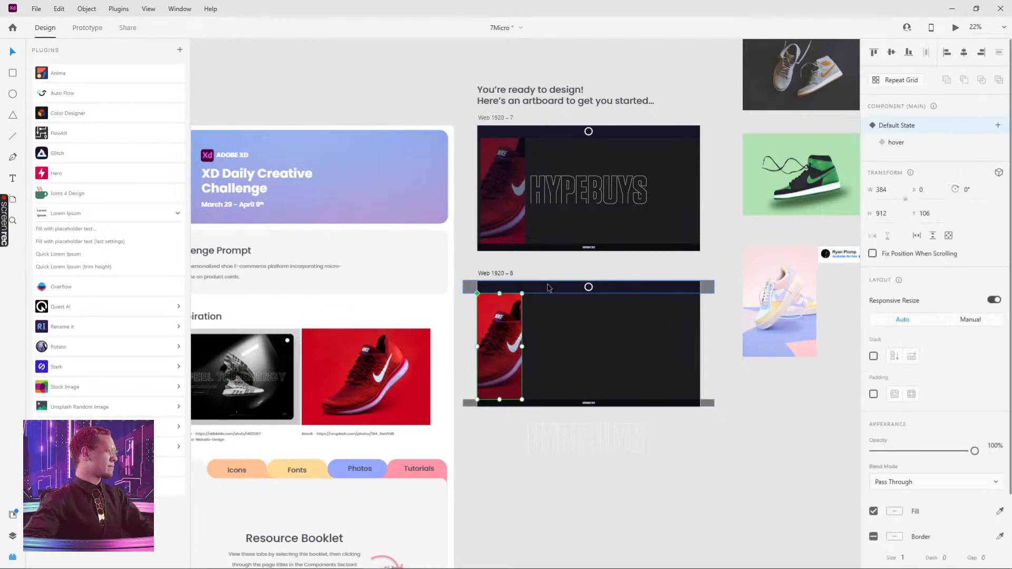
left_click(701, 469)
left_click(500, 335)
left_click_drag(500, 336, 552, 488)
scroll(598, 507, "up", 2)
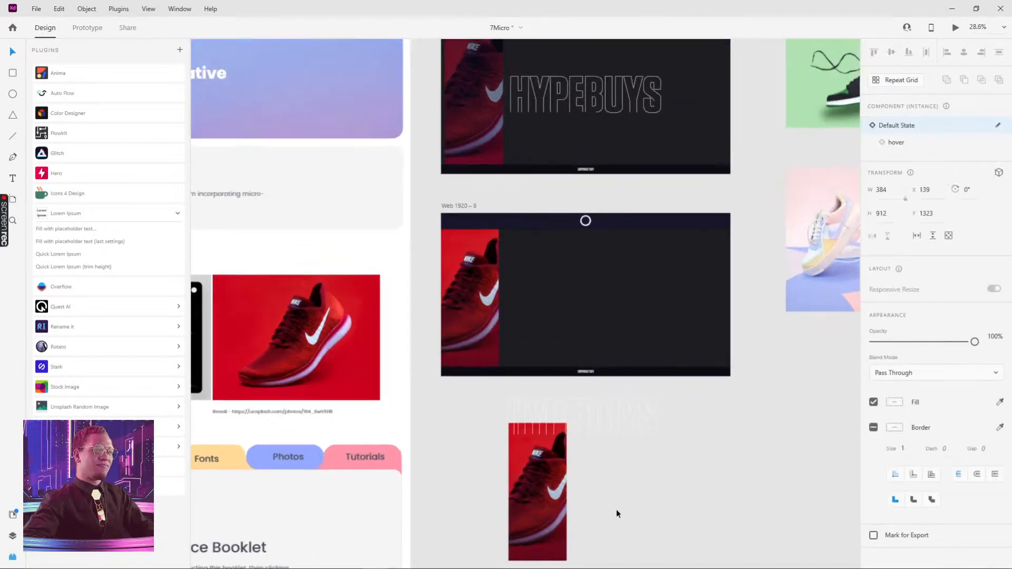
scroll(519, 443, "down", 2)
left_click_drag(516, 412, 455, 434)
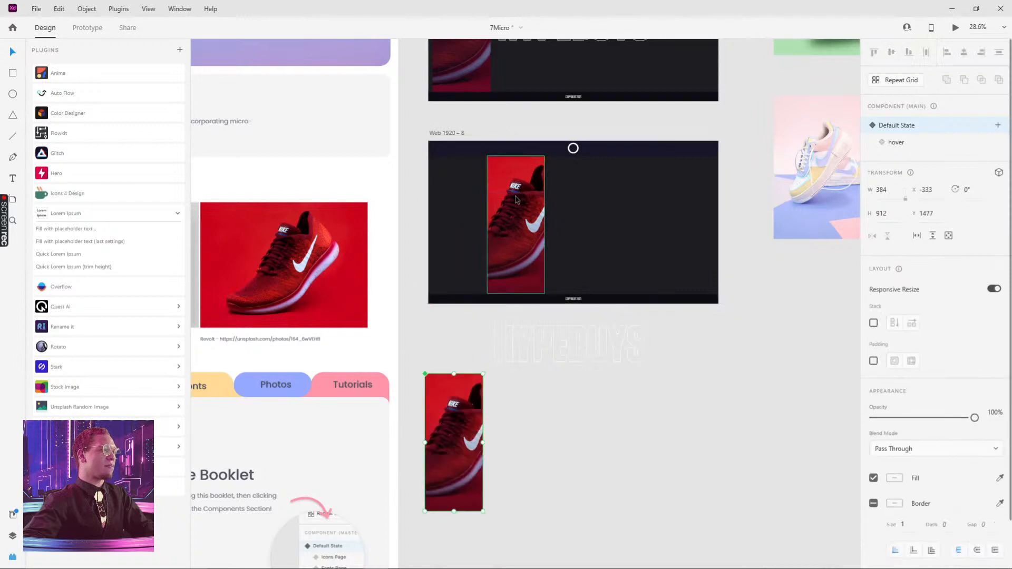
left_click_drag(515, 200, 458, 201)
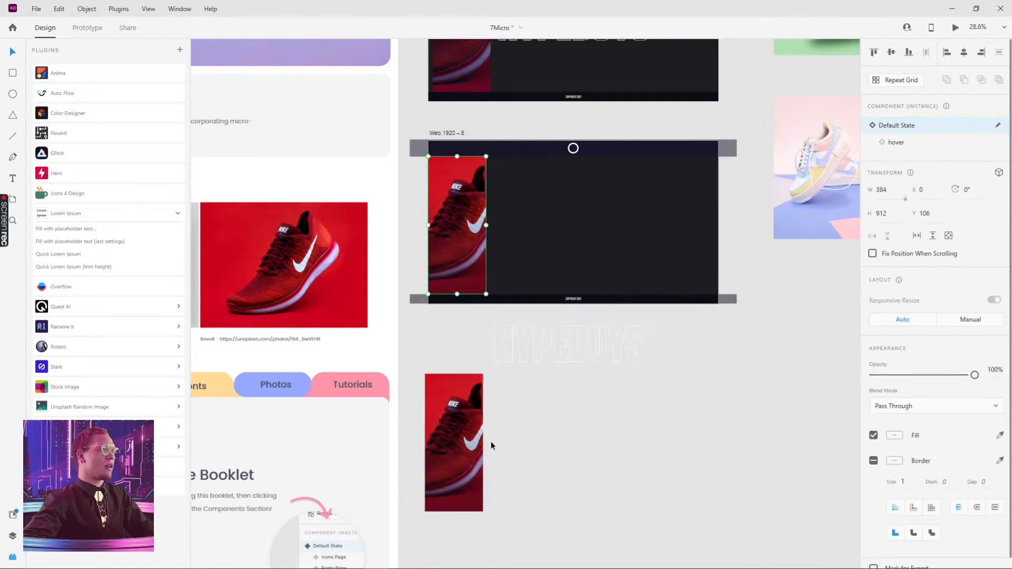
In the main card's hover state, shift the shoe photo slightly left within its card frame
left_click(469, 461)
scroll(470, 462, "up", 3)
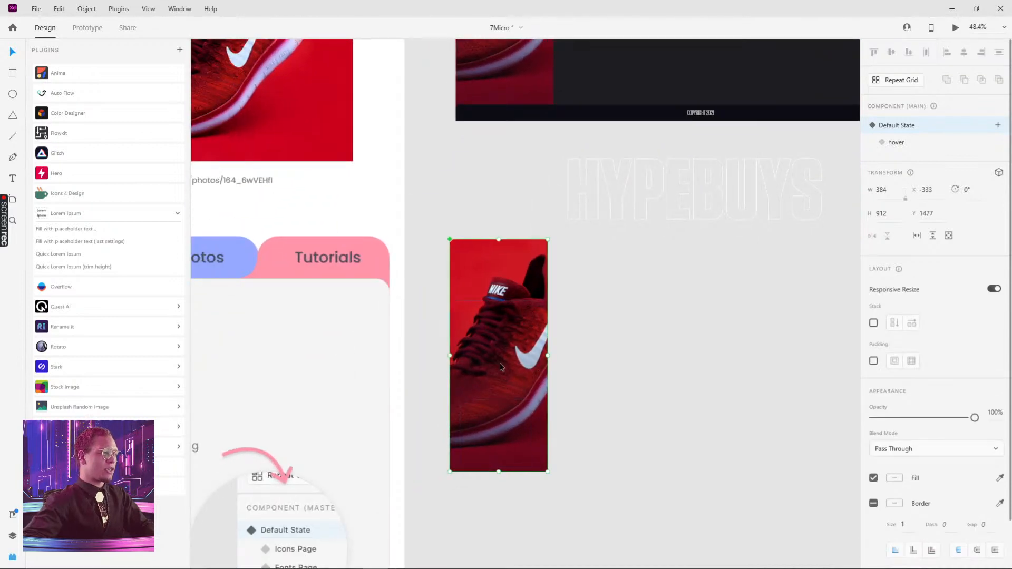
double_click(508, 351)
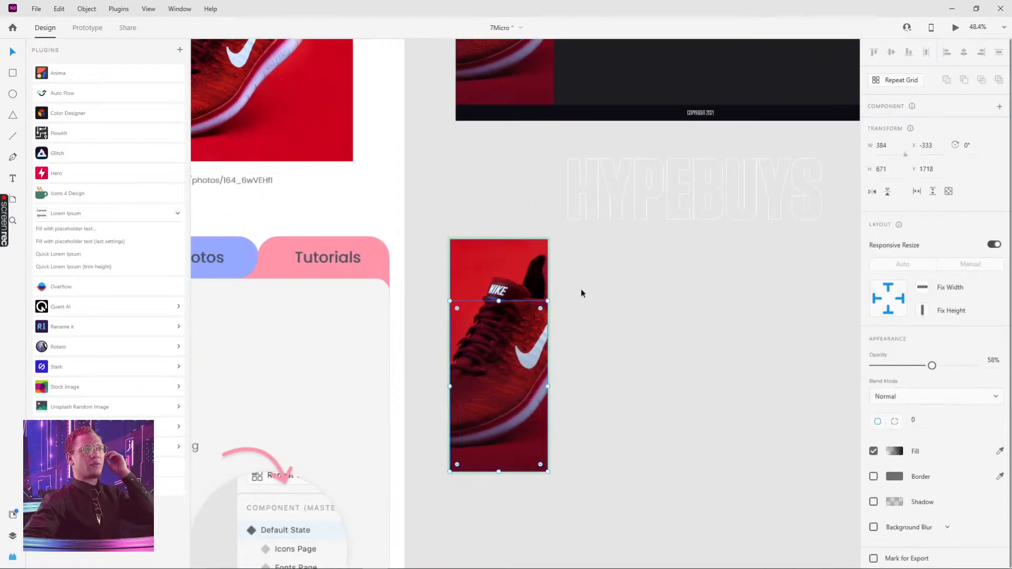
key("Escape")
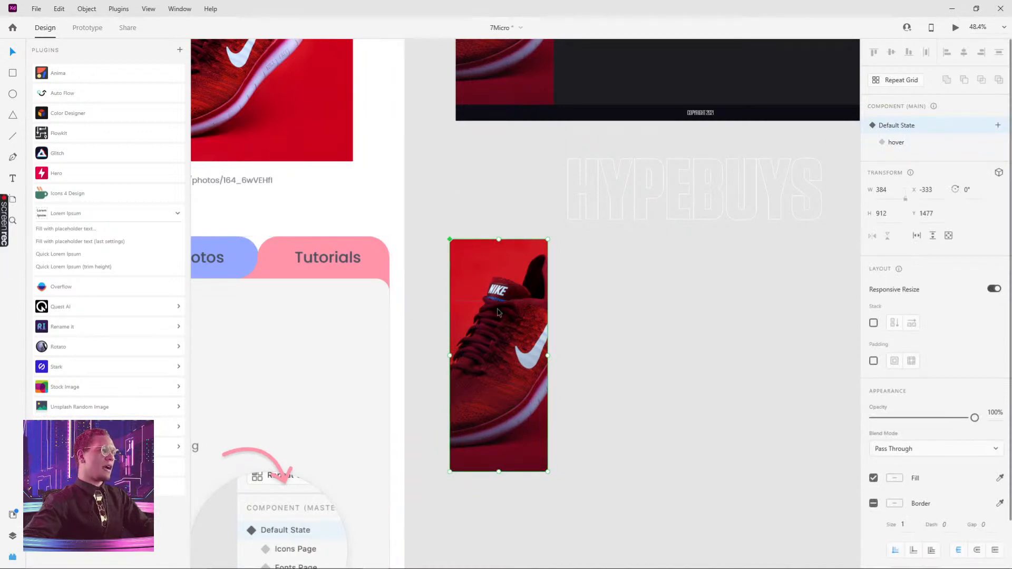
left_click(895, 143)
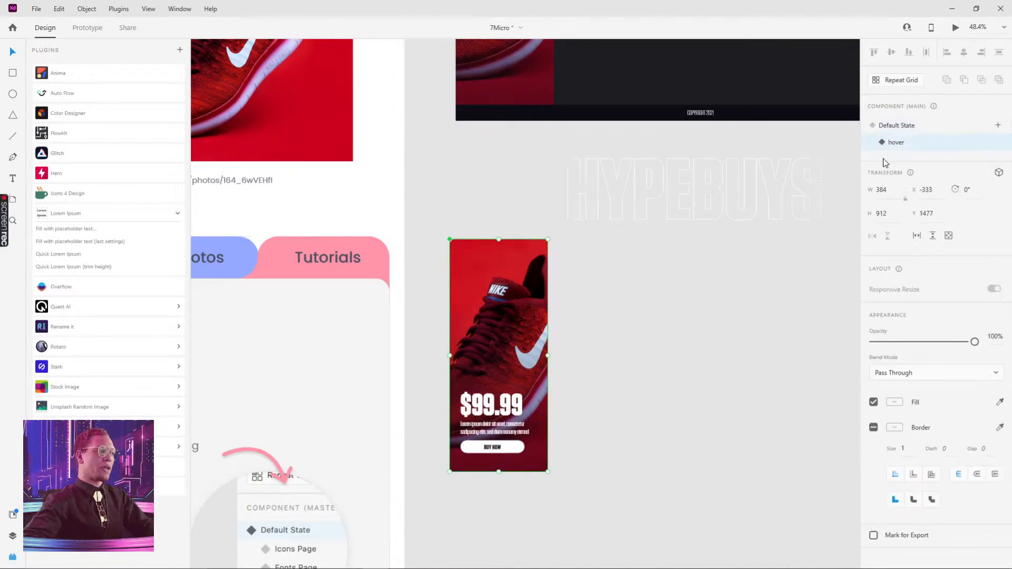
double_click(488, 410)
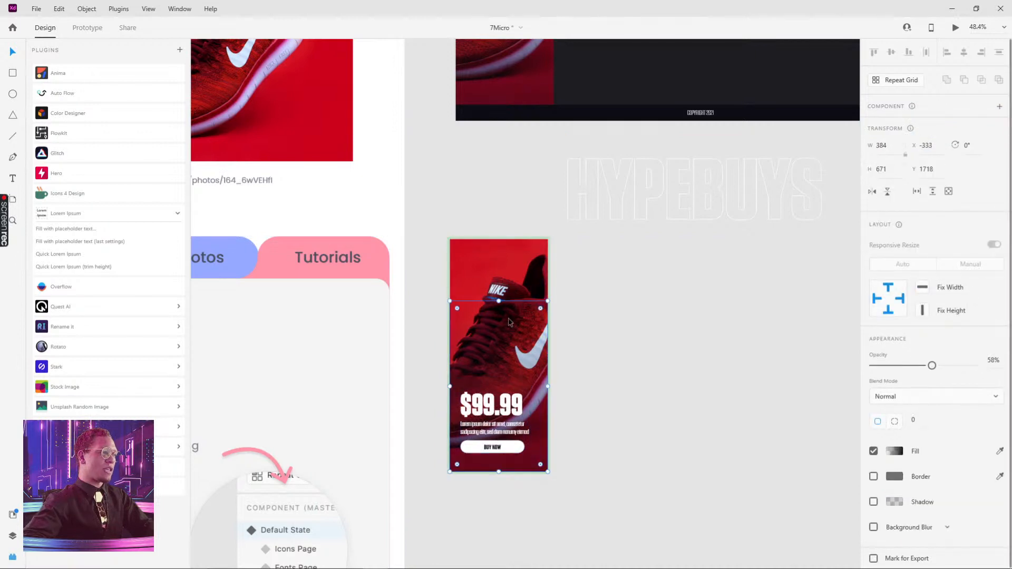
double_click(499, 259)
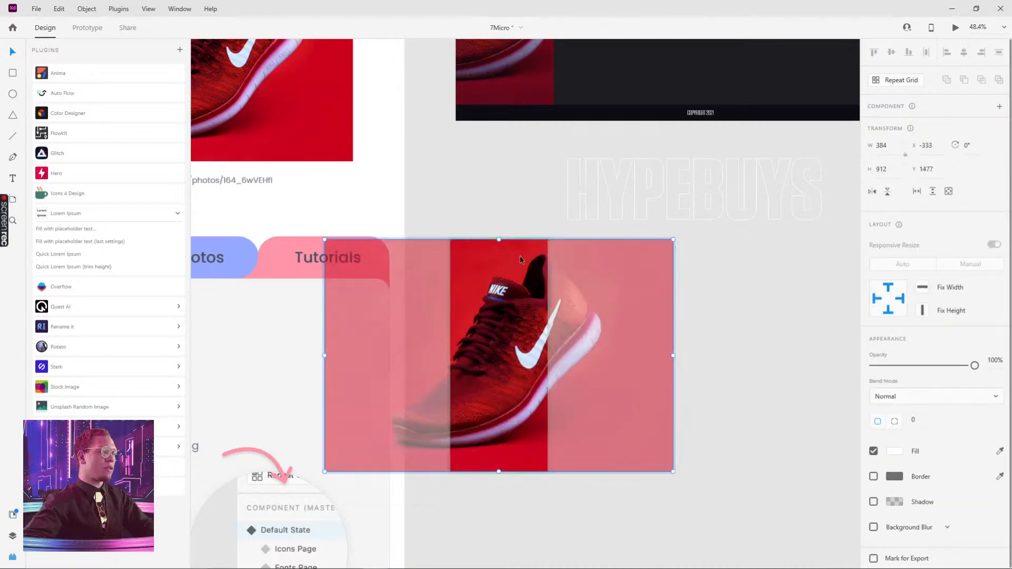
left_click_drag(515, 267, 486, 267)
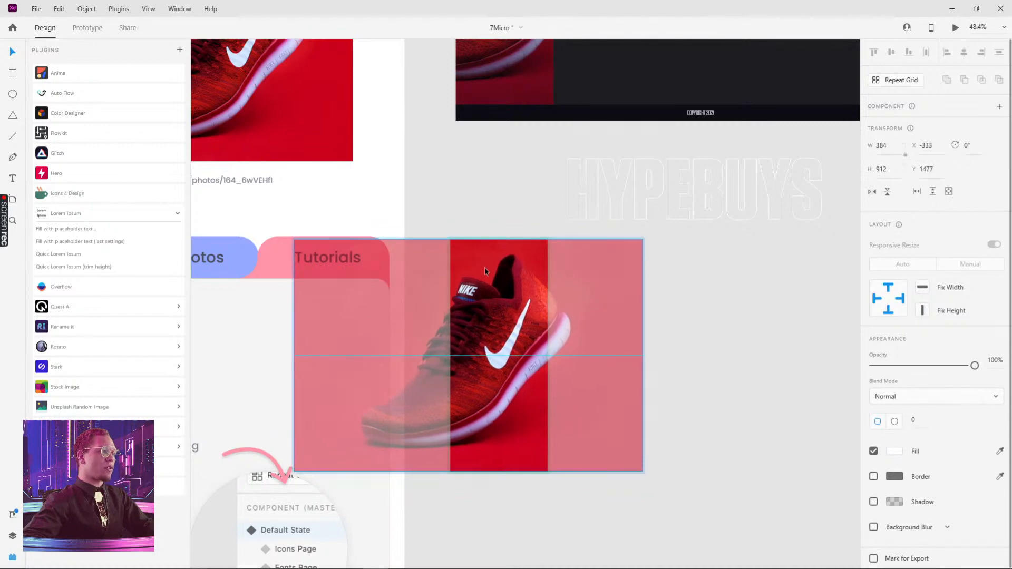
key("Escape")
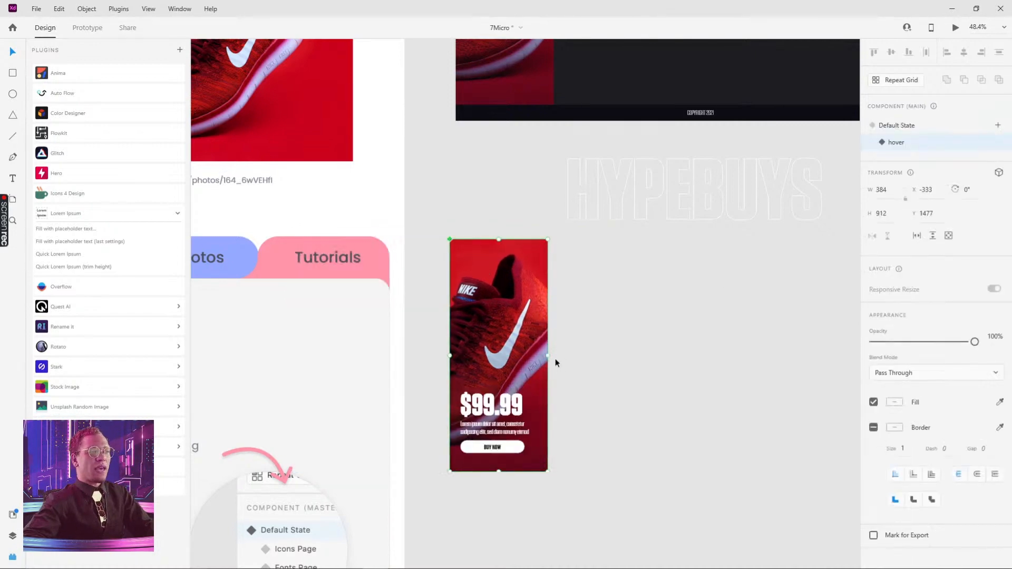
Preview the Web 1920 – 7 artboard to test the card's hover animation
scroll(555, 359, "up", 10)
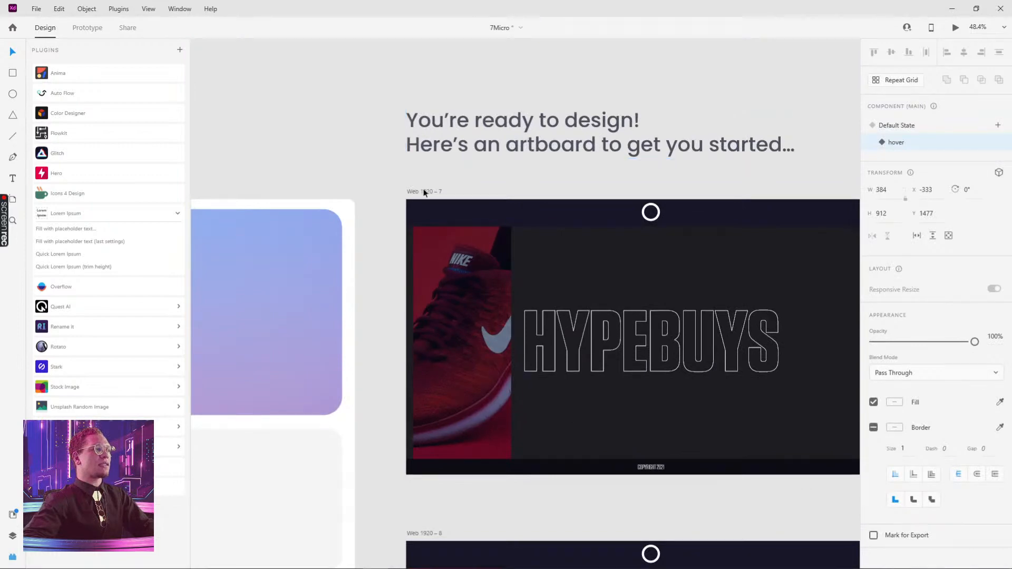
left_click(425, 192)
left_click(956, 28)
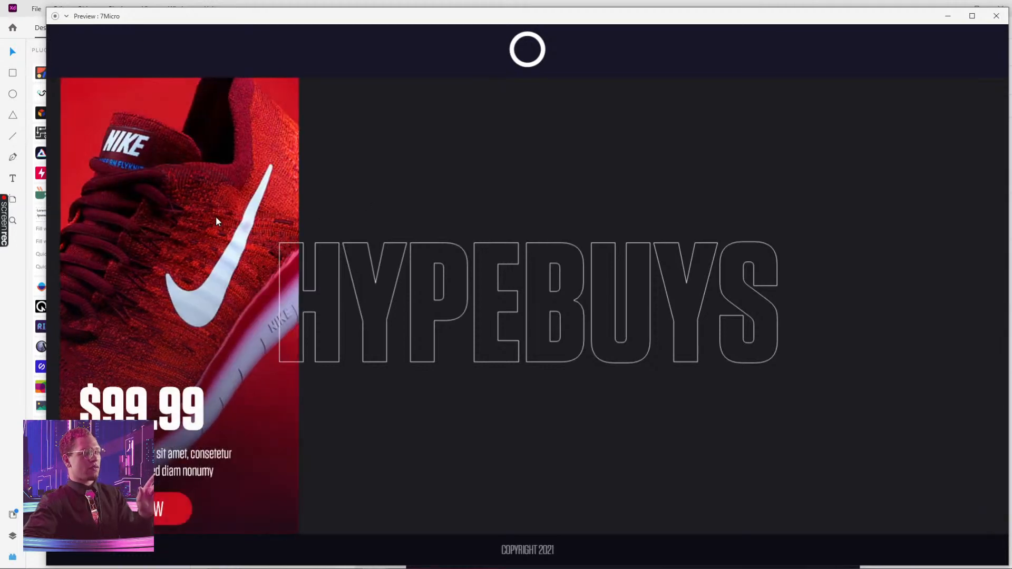
left_click(994, 17)
Nudge the main card component slightly upward on the pasteboard and switch it back to its Default State
scroll(555, 359, "down", 6)
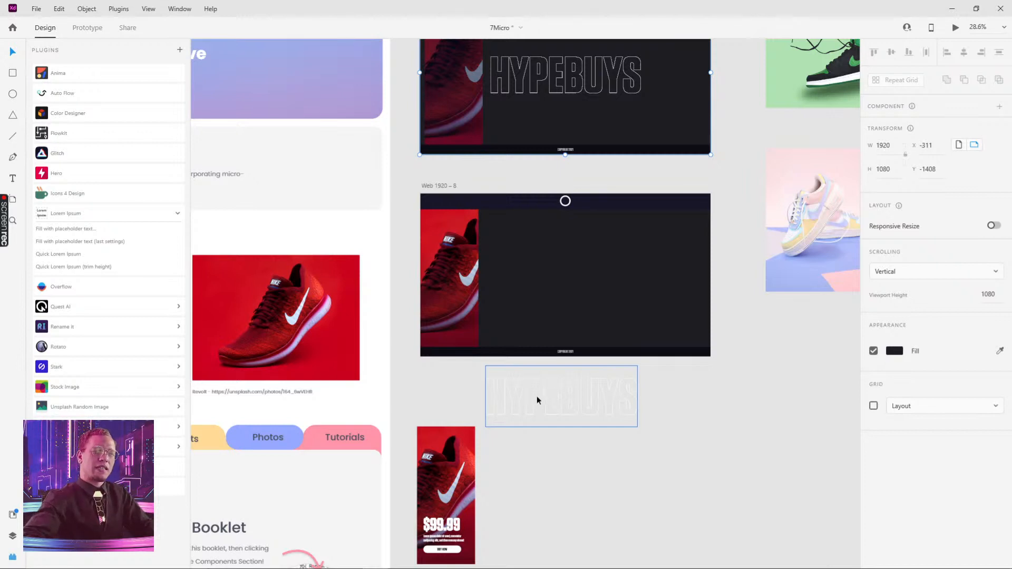
left_click(447, 464)
scroll(693, 425, "down", 2)
scroll(694, 425, "left", 1)
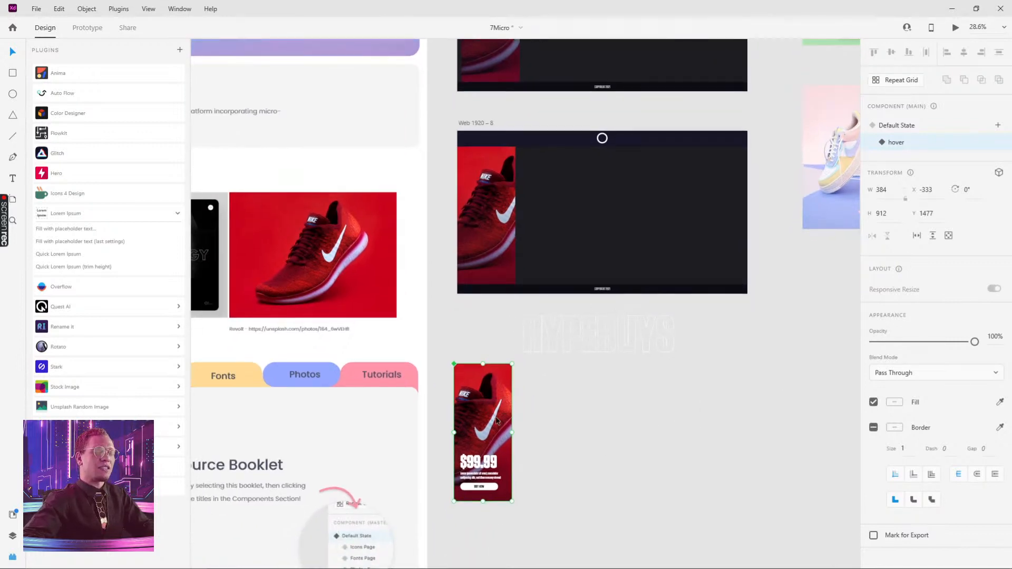
mouse_move(494, 421)
left_mouse_down()
mouse_move(494, 373)
mouse_move(496, 407)
left_mouse_up()
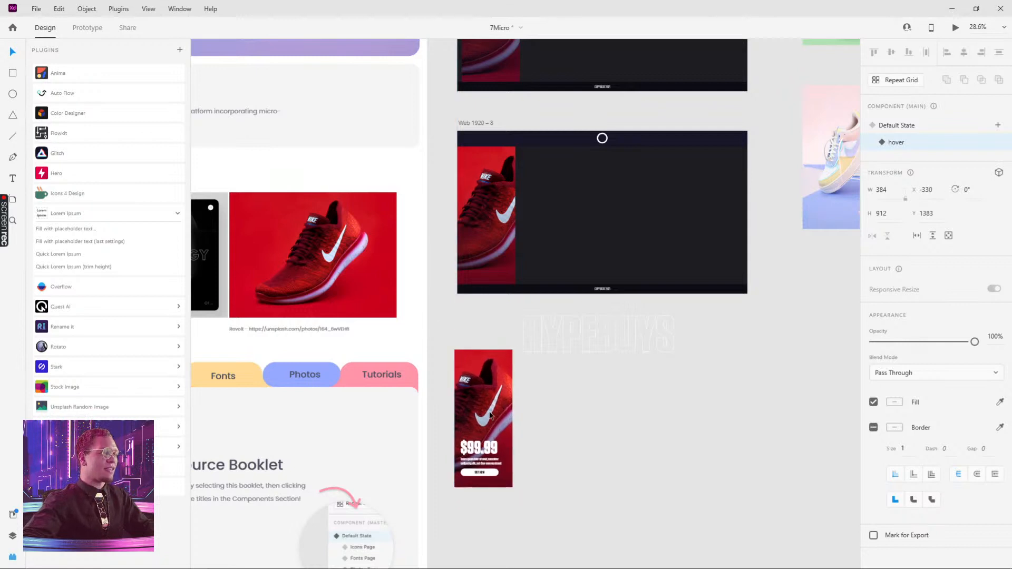
left_click(897, 127)
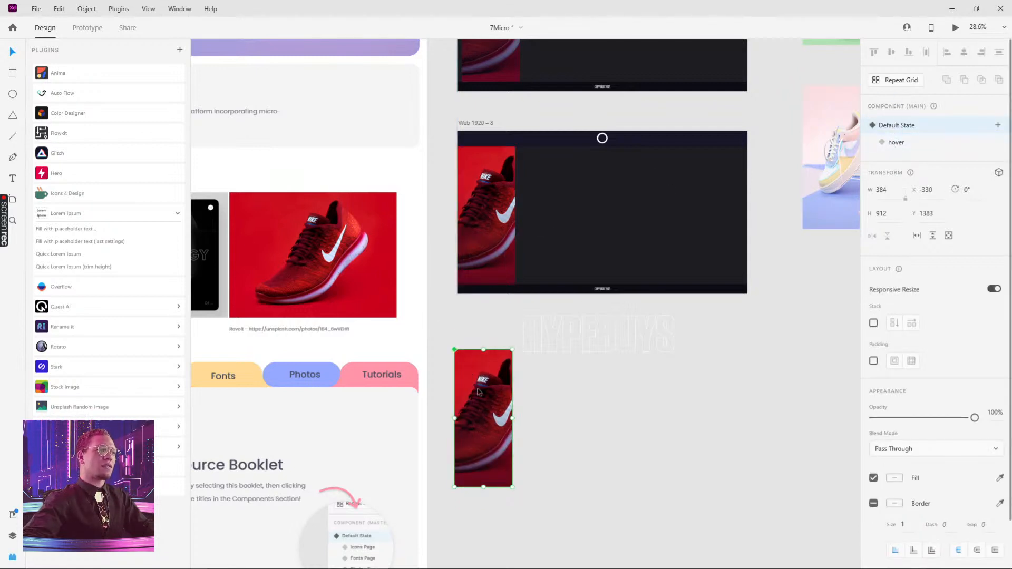
Preview the Web 1920 – 8 artboard to check the card instance
left_click(485, 205)
left_click(475, 123)
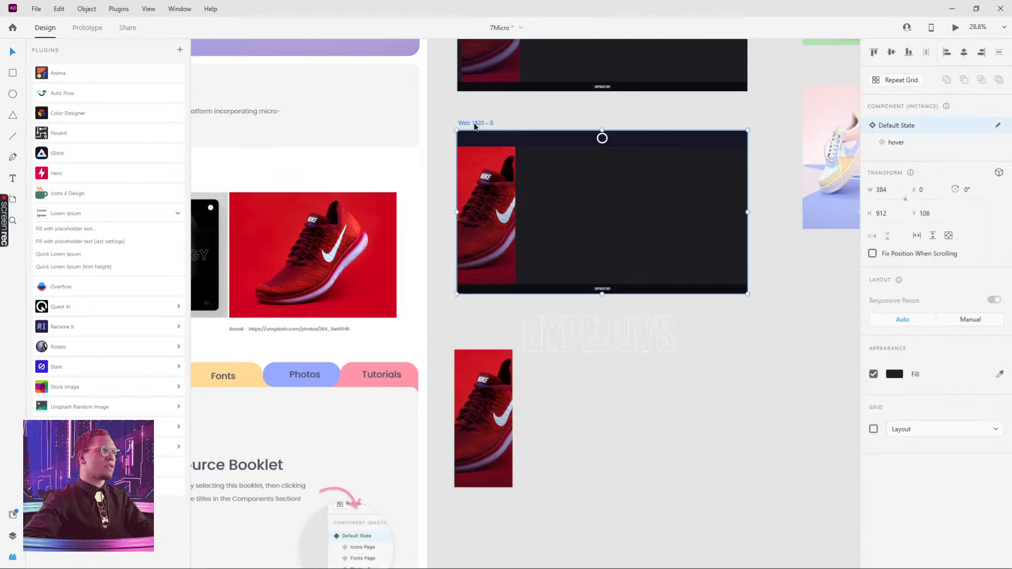
key("ctrl+Return")
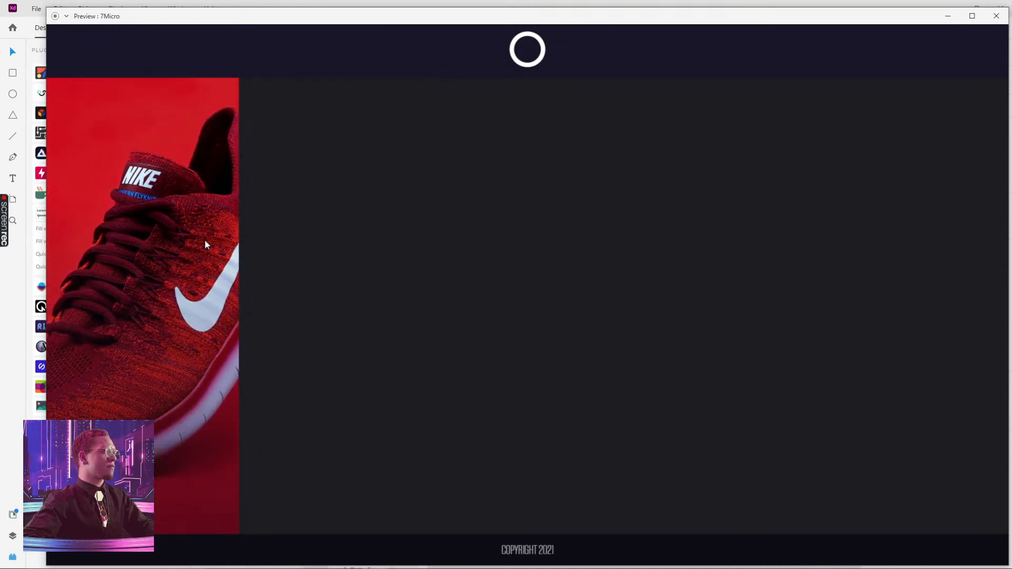
left_click(996, 15)
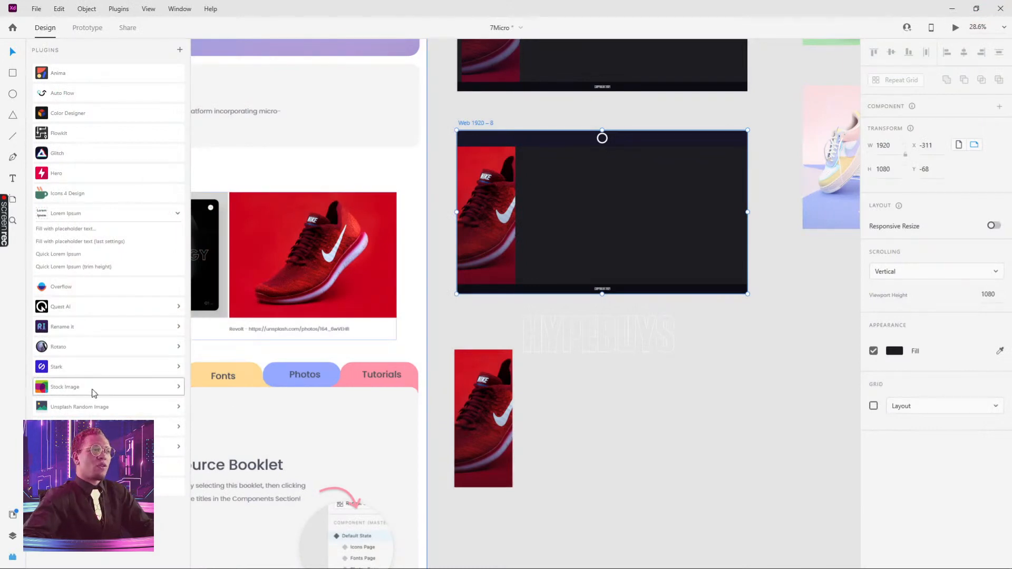
Try repeating the card instance across Web 1920 – 8 with Repeat Grid and adjusting its spacing, then undo both changes
left_click(484, 422)
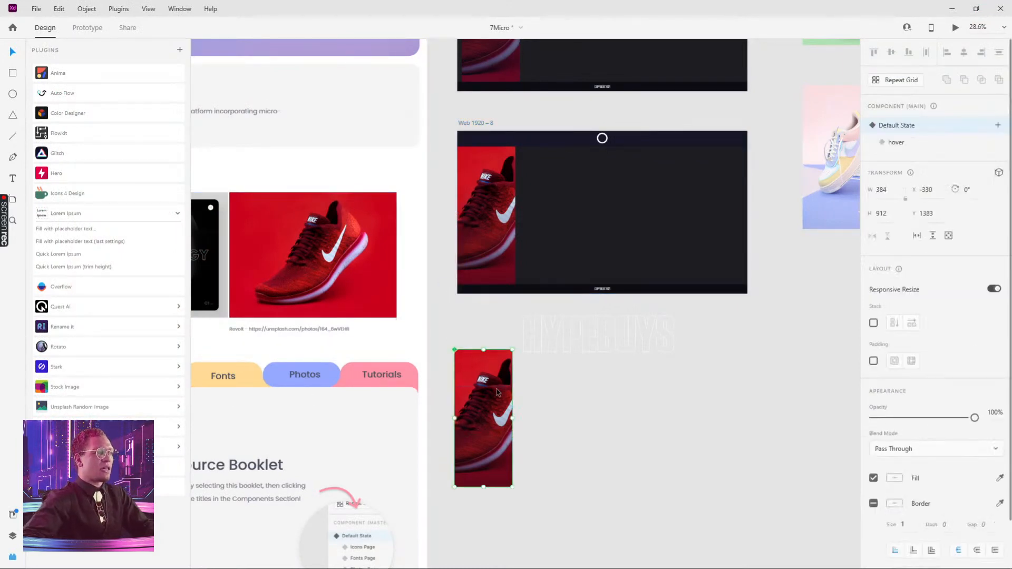
left_click(506, 237)
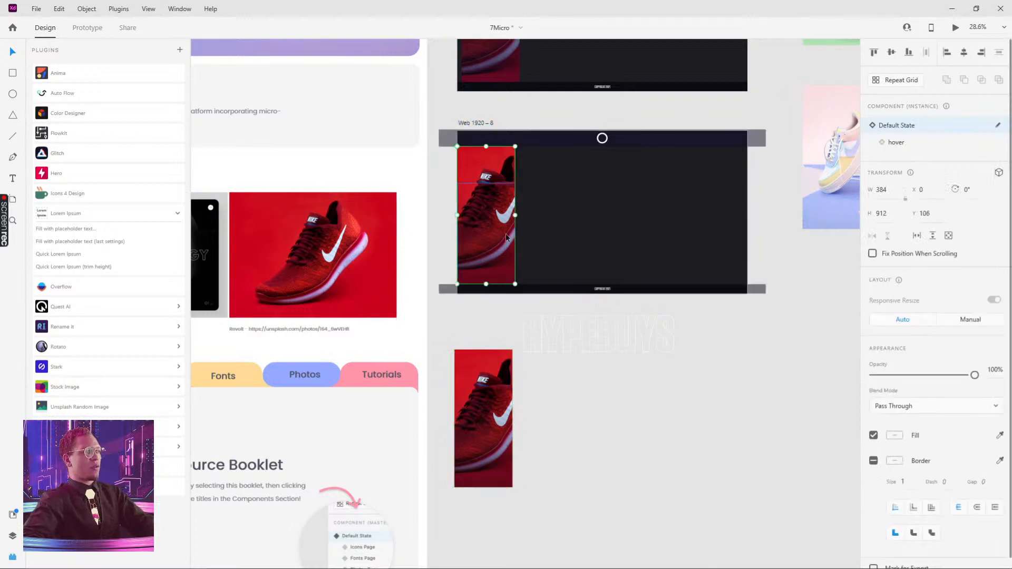
key("ctrl+r")
left_click_drag(519, 215, 762, 196)
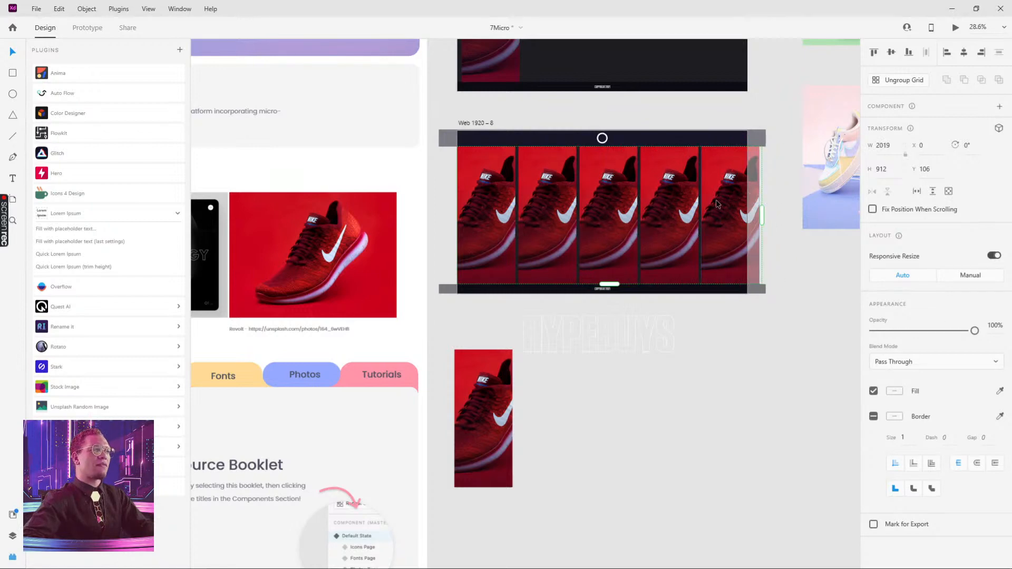
scroll(768, 213, "up", 3)
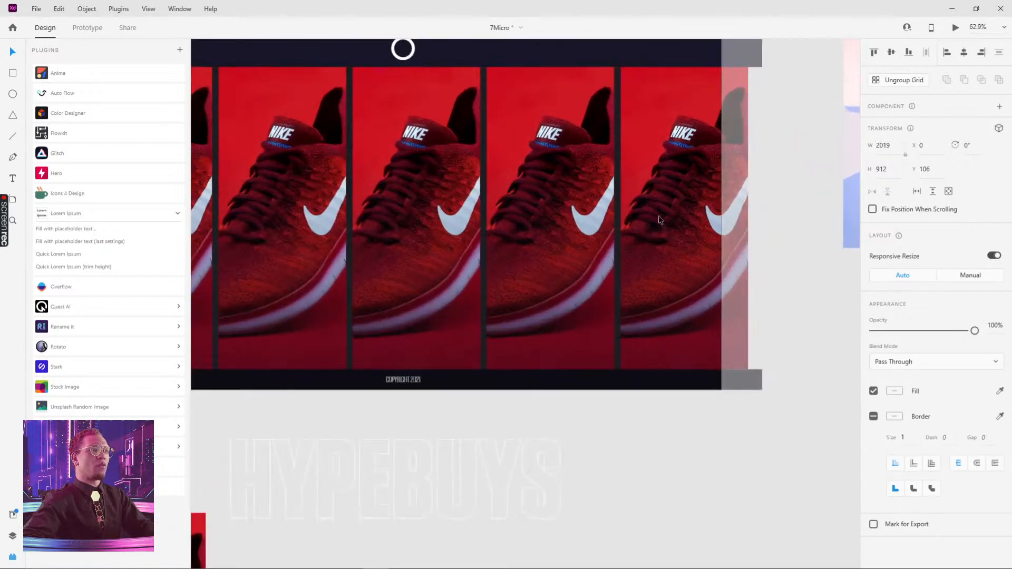
left_click_drag(616, 205, 589, 210)
key("ctrl+z")
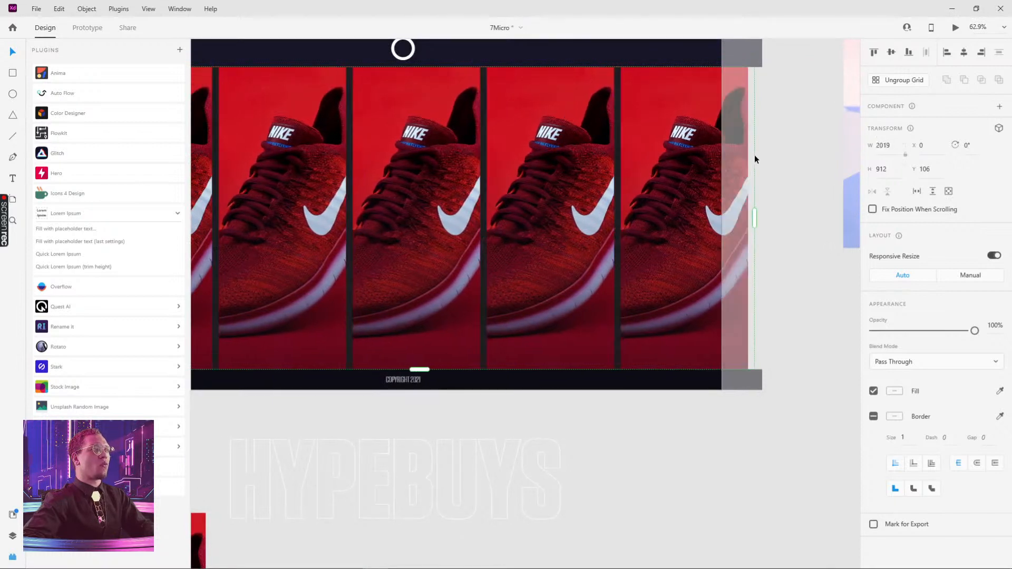
key("ctrl+z")
left_click_drag(374, 206, 527, 320)
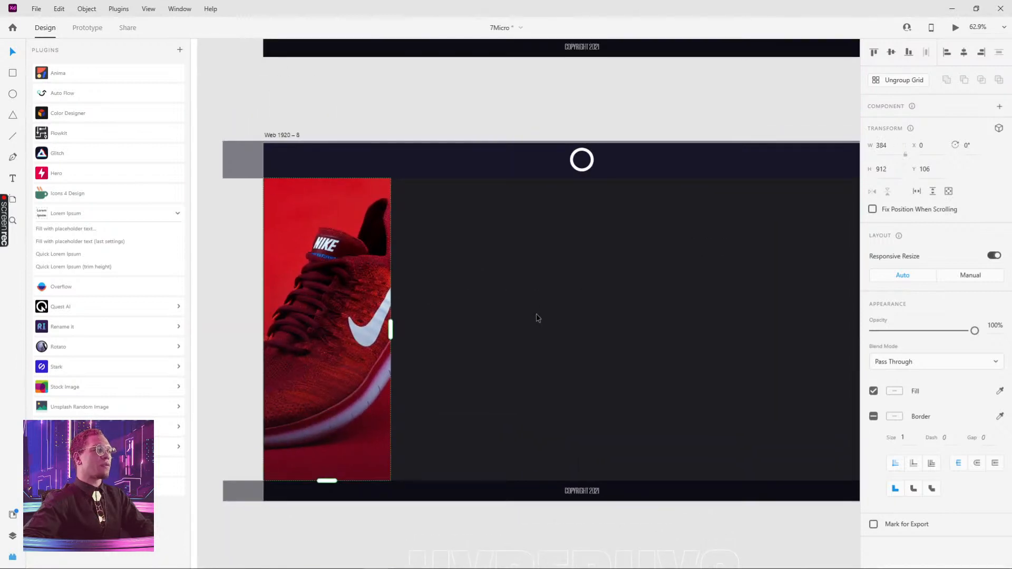
Turn the card instance into a Repeat Grid and extend it across Web 1920 – 8 to about 2000 px wide
double_click(317, 320)
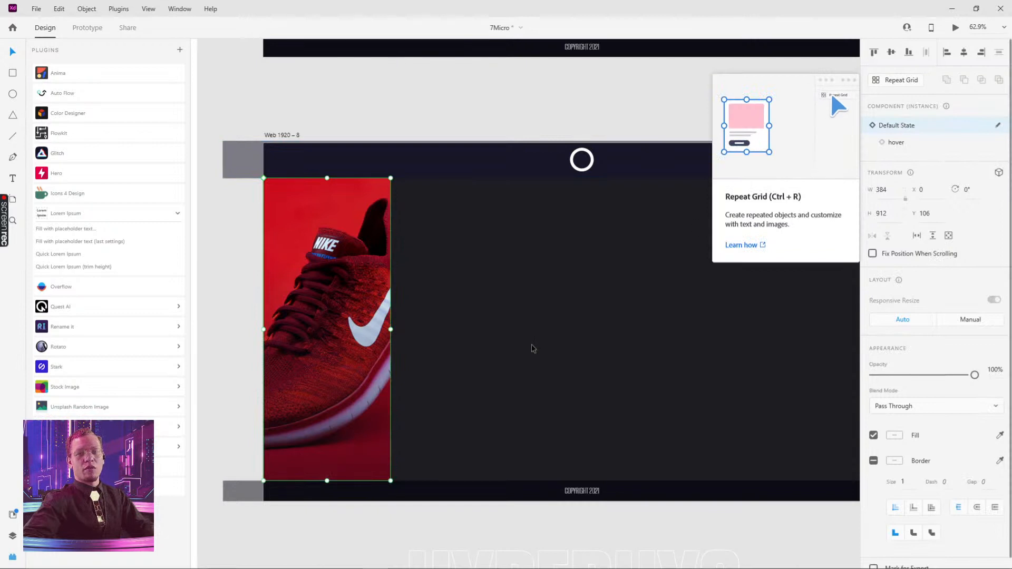
key("ctrl+r")
left_click_drag(390, 328, 694, 315)
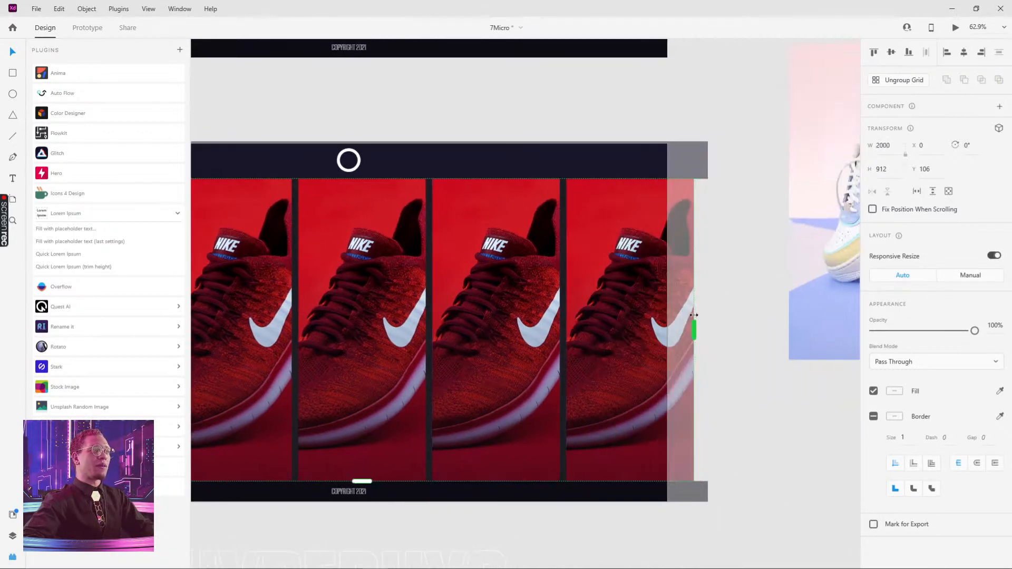
Close the column gap between the repeated cards so the grid spans 1920 px
scroll(707, 347, "down", 3)
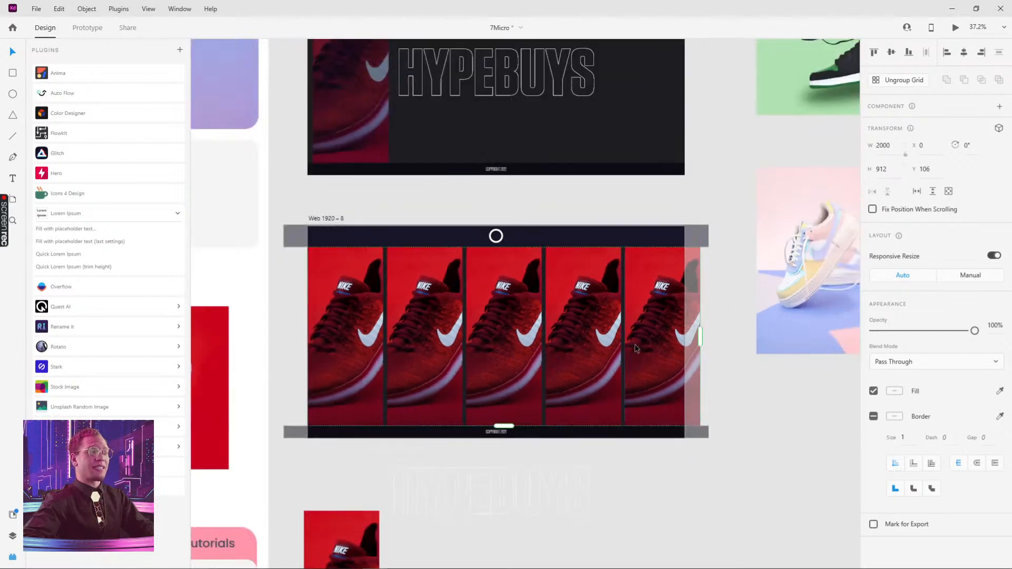
scroll(627, 340, "up", 5)
scroll(626, 340, "up", 4)
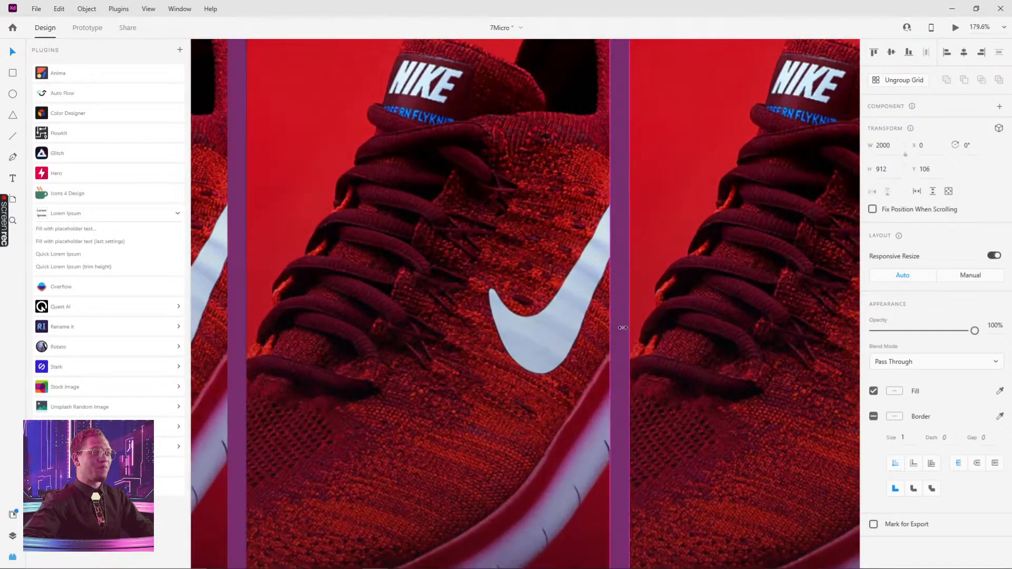
left_click_drag(626, 332, 552, 323)
scroll(567, 302, "down", 5)
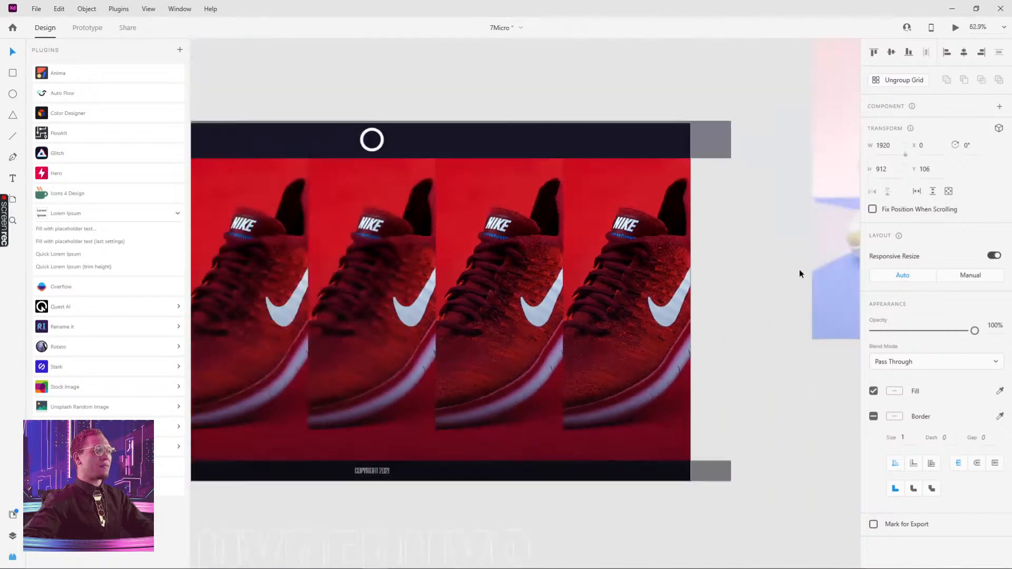
Preview Web 1920 – 8 to test the hover animation on the repeated cards
scroll(723, 229, "up", 4)
left_click(700, 217)
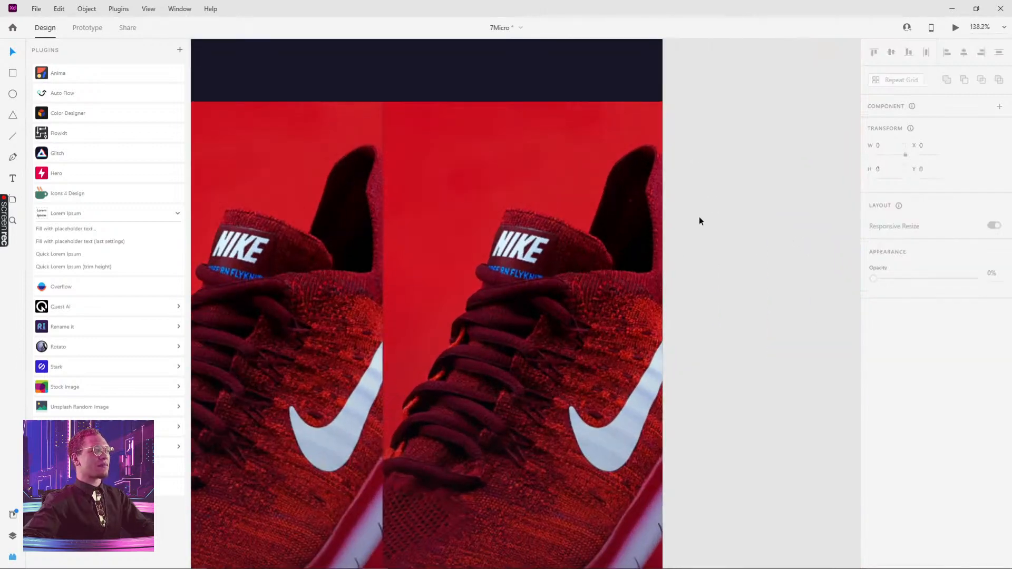
scroll(681, 242, "down", 5)
left_click_drag(441, 343, 570, 339)
left_click(330, 156)
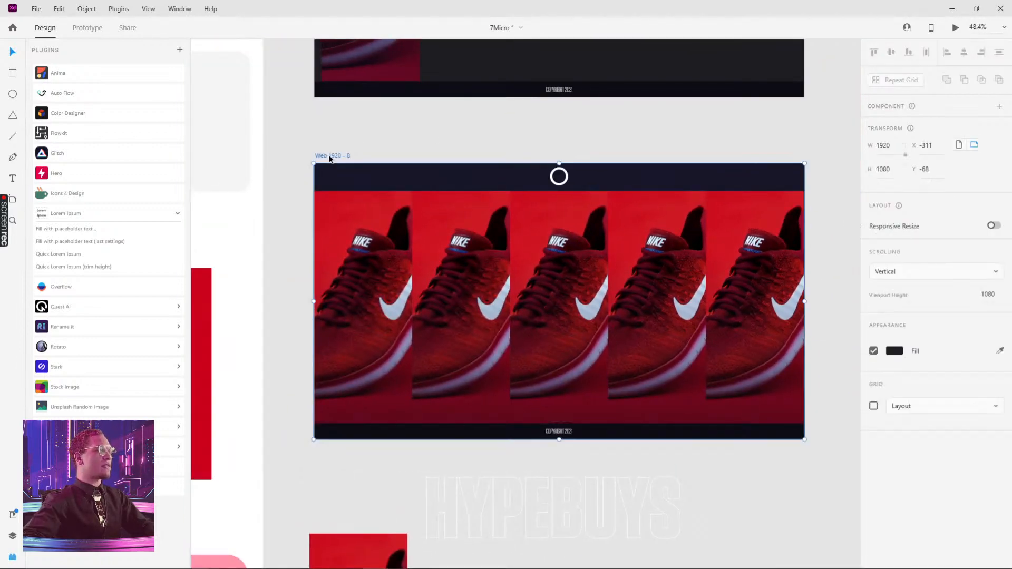
left_click(954, 27)
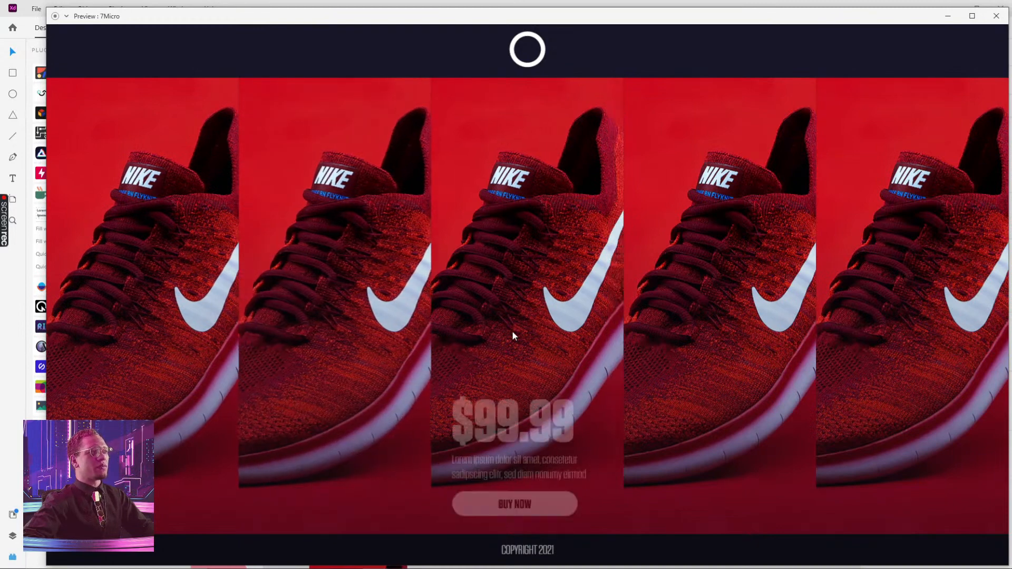
left_click(996, 15)
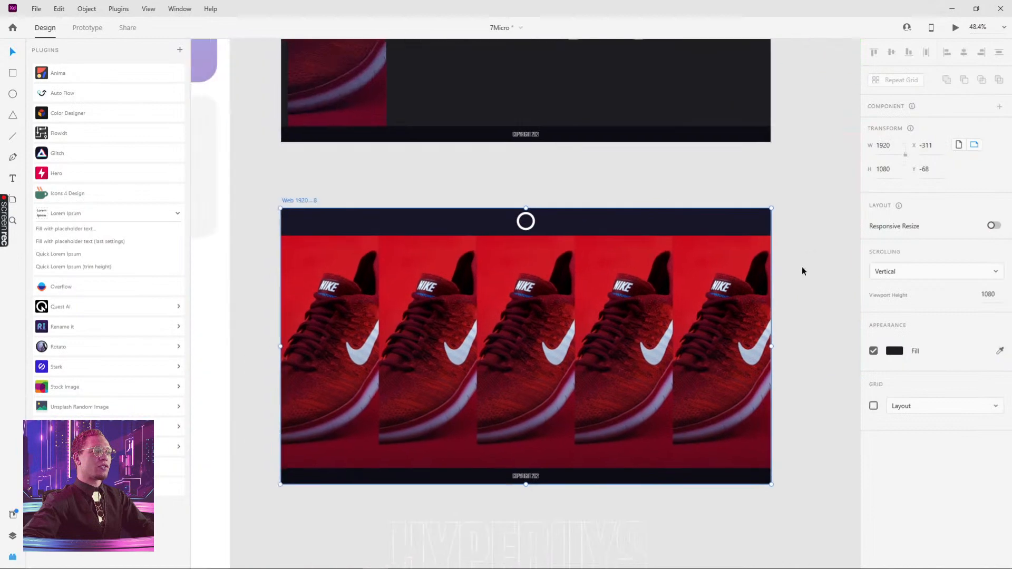
Examine the reference shoe photos placed beside the artboards
scroll(802, 267, "down", 5)
left_click_drag(802, 268, 609, 304)
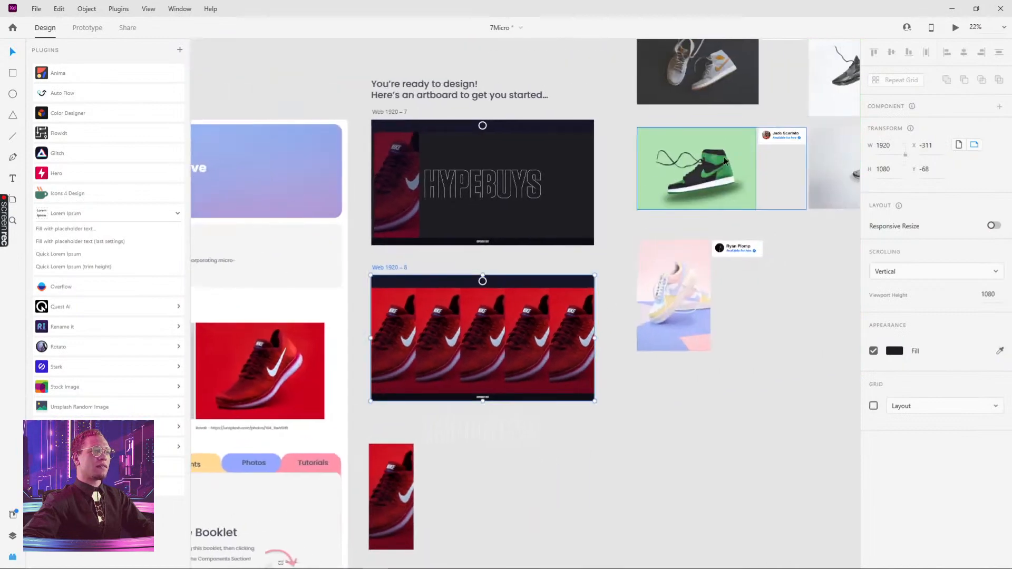
left_click(731, 172)
left_click_drag(776, 146, 626, 270)
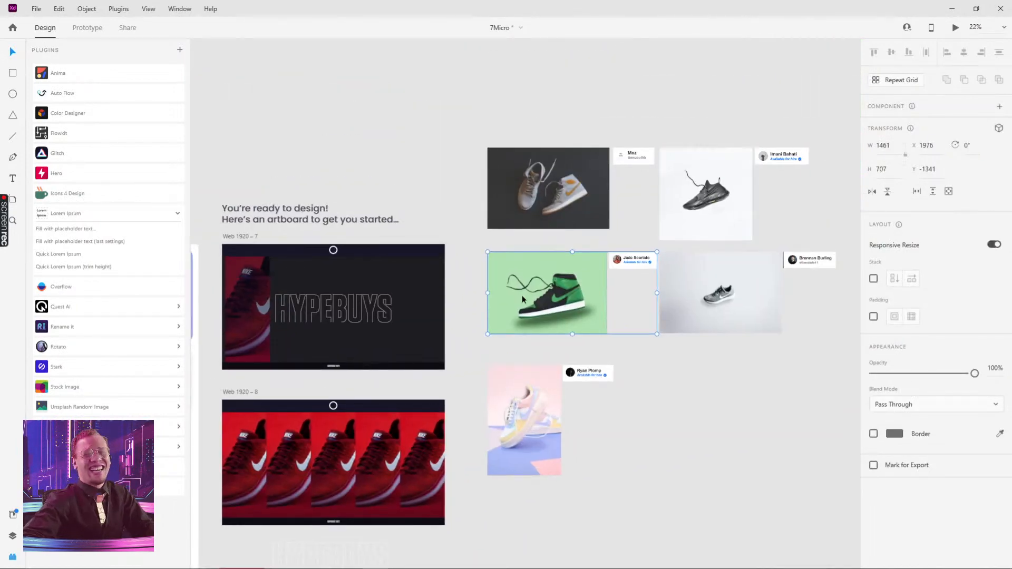
scroll(523, 298, "down", 3)
scroll(522, 299, "left", 5)
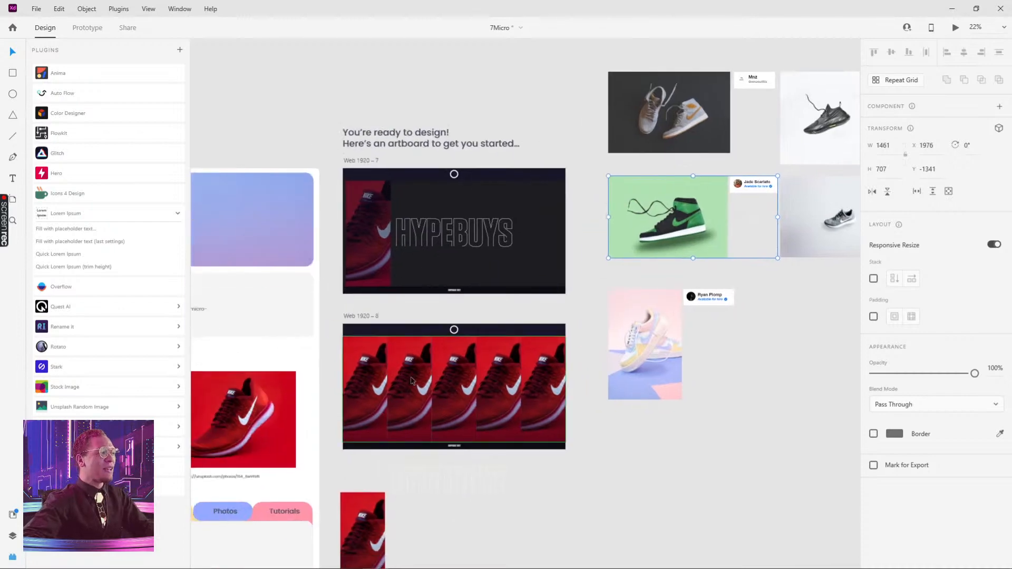
scroll(389, 416, "down", 4)
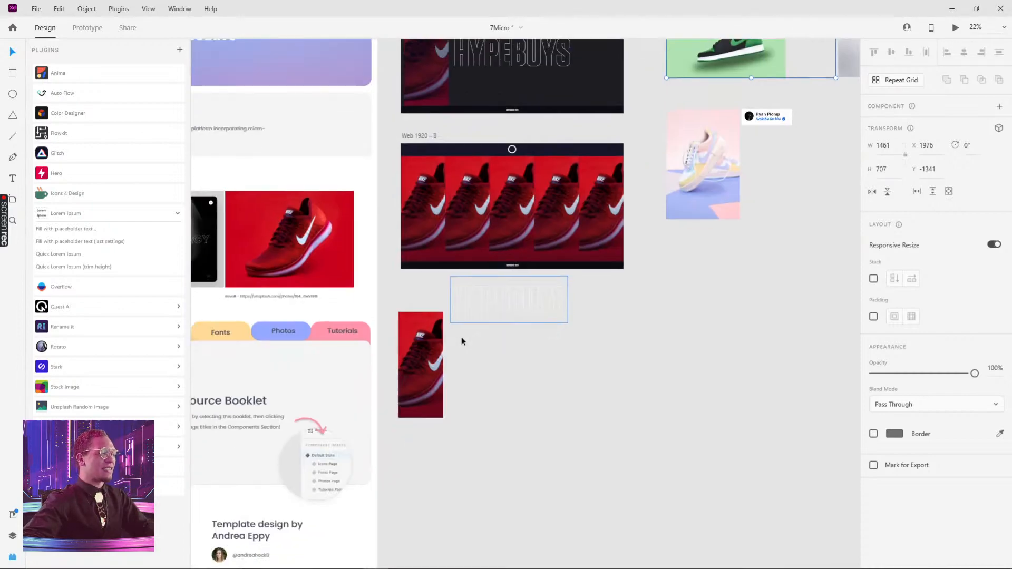
Inspect the main card component and each repeated card instance in Web 1920 – 8's grid
left_click(419, 390)
scroll(420, 416, "up", 5)
left_click_drag(418, 426, 421, 391)
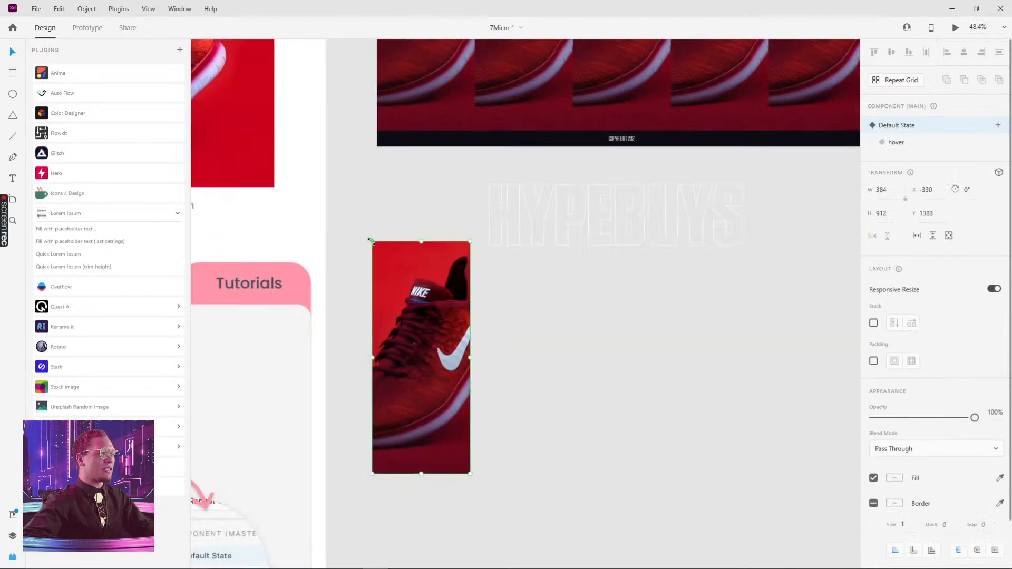
left_click_drag(396, 213, 408, 243)
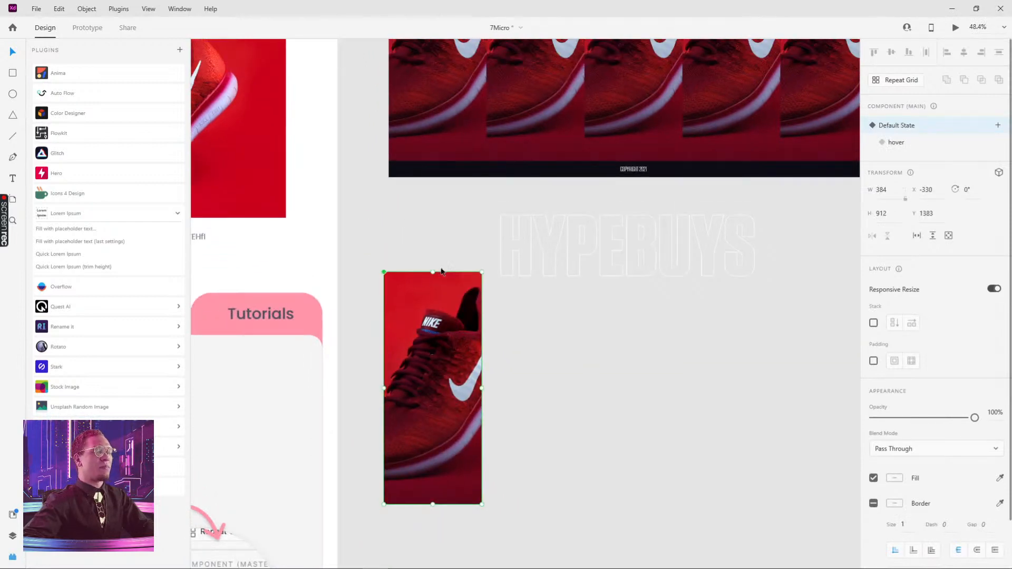
scroll(422, 358, "up", 5)
left_click(487, 266)
double_click(370, 282)
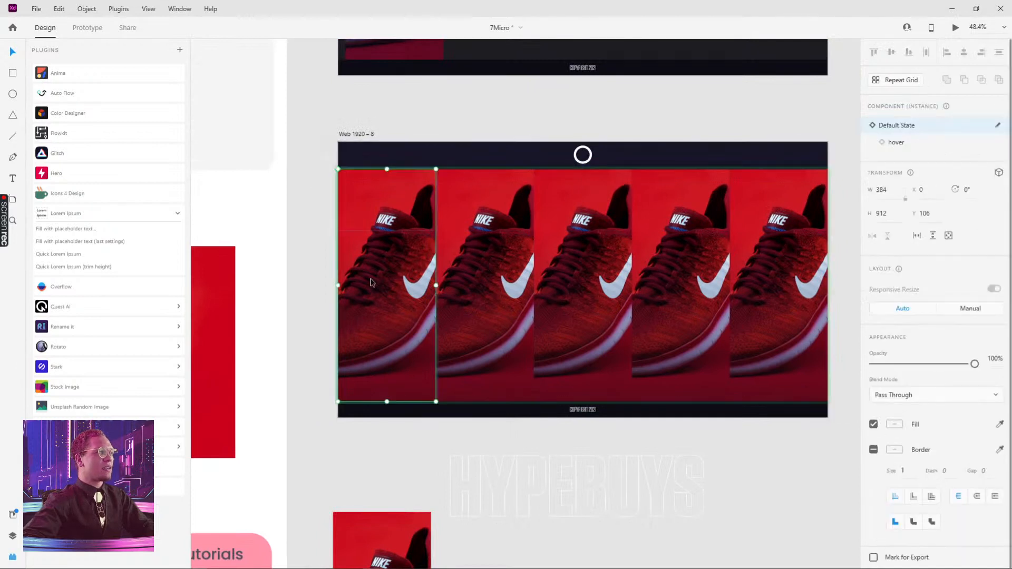
left_click(483, 278)
left_click(582, 227)
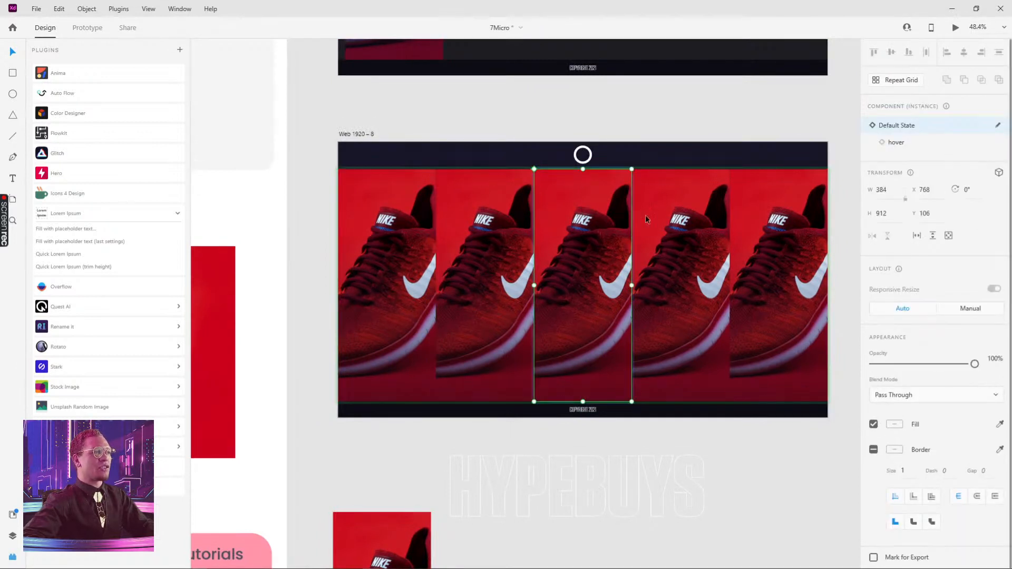
left_click(680, 229)
left_click(784, 233)
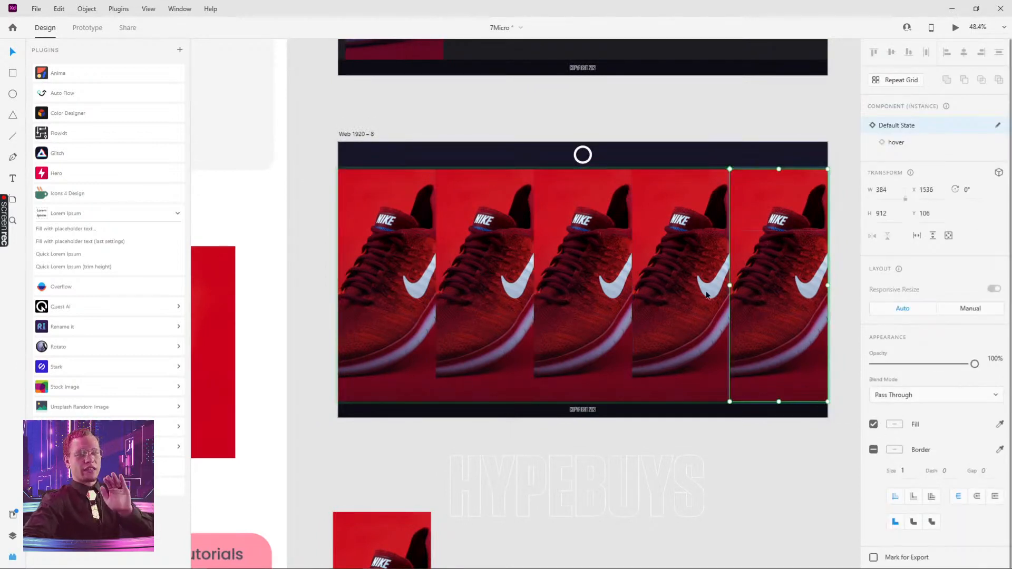
scroll(436, 282, "down", 4)
scroll(445, 425, "up", 3)
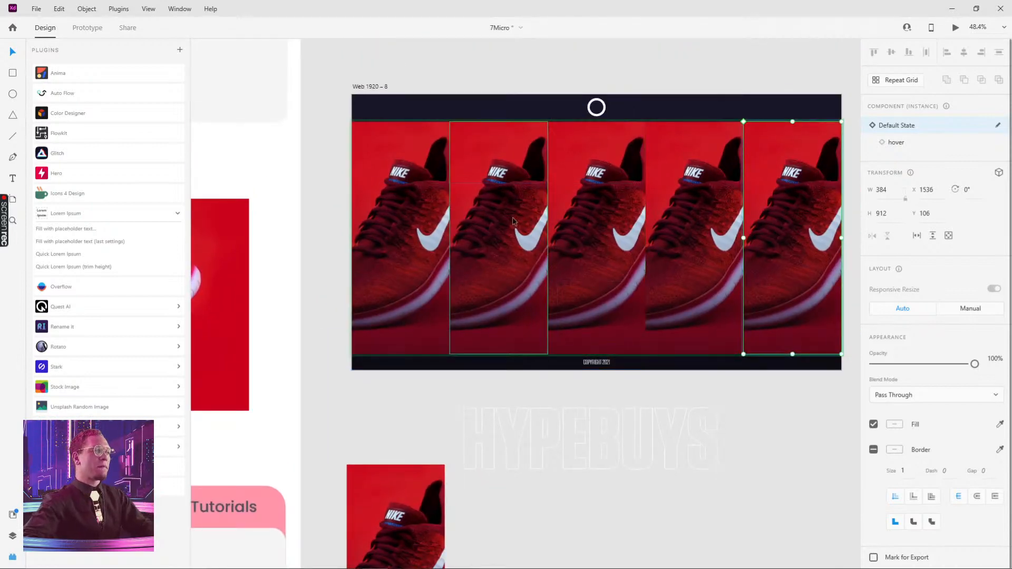
scroll(691, 211, "up", 5)
scroll(692, 211, "right", 8)
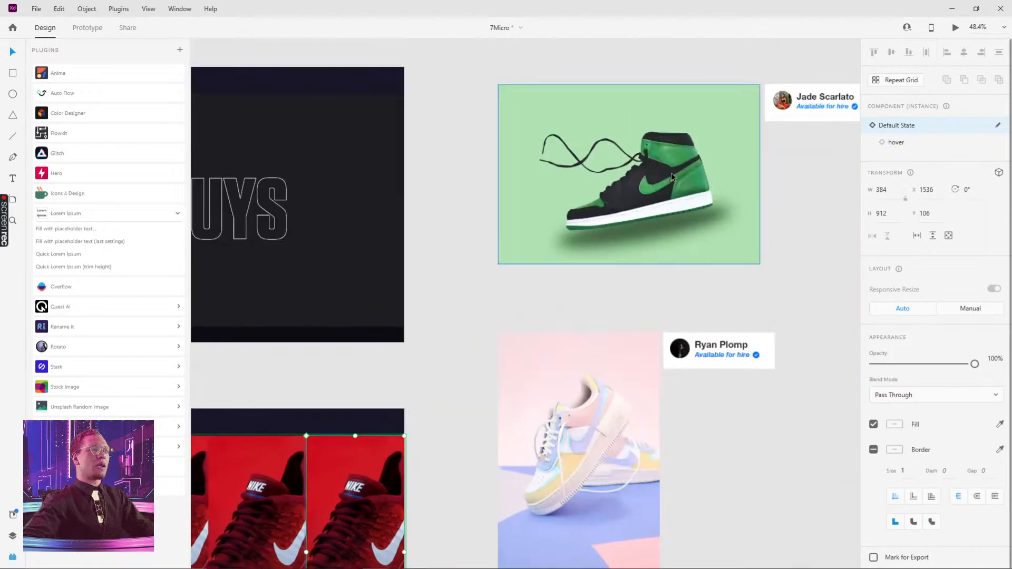
Copy the green-and-black sneaker photo and paste it into the second card's background rectangle in the repeat grid
left_click(672, 172)
scroll(791, 173, "up", 2)
scroll(791, 173, "right", 6)
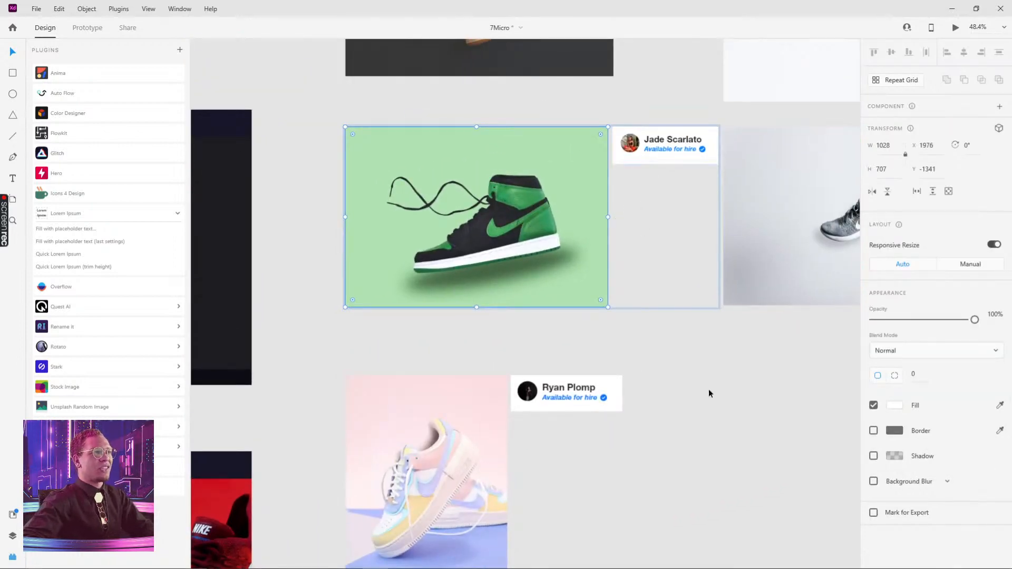
scroll(669, 398, "down", 5)
scroll(511, 288, "down", 3)
scroll(510, 287, "left", 3)
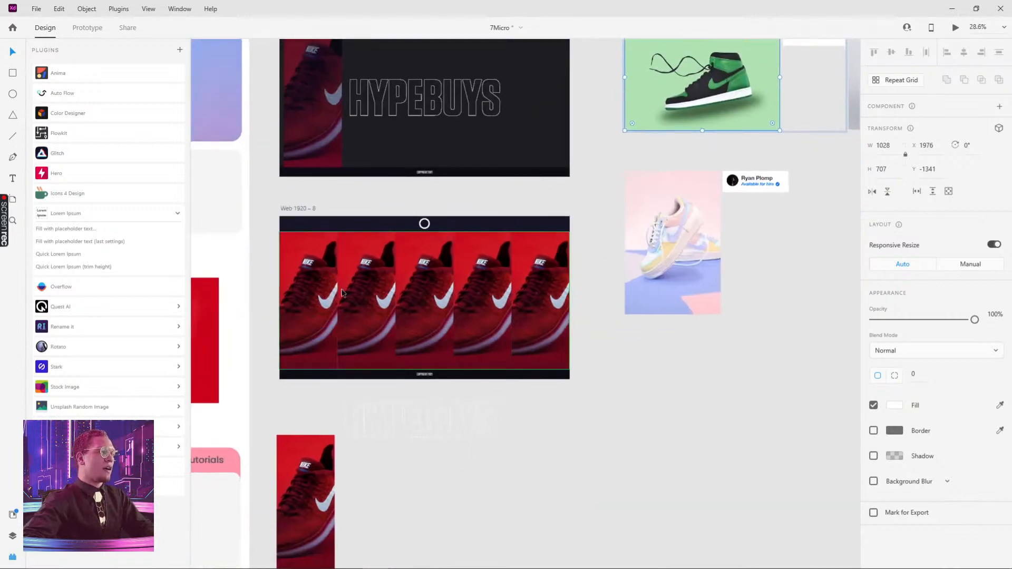
double_click(367, 266)
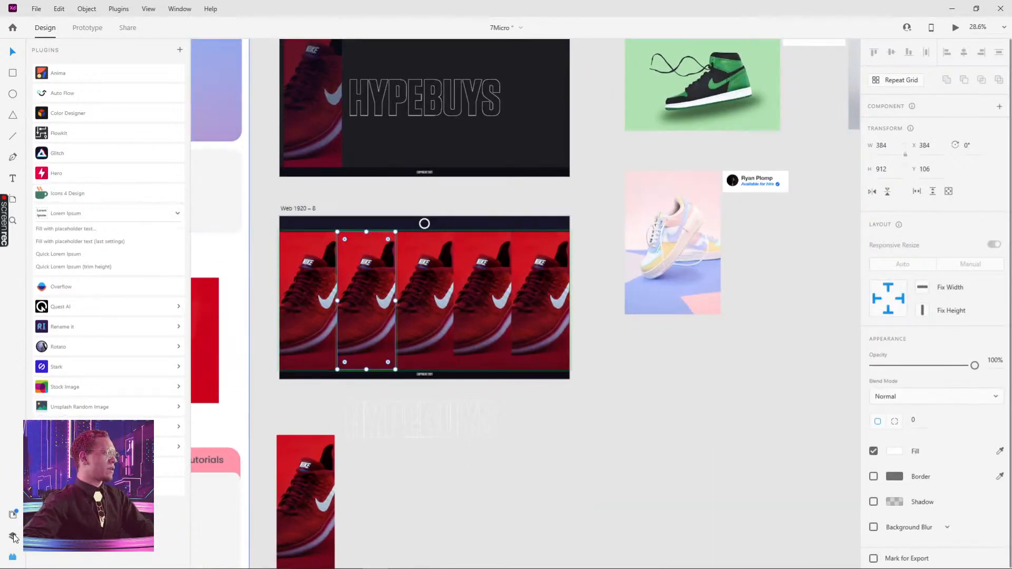
left_click(13, 536)
left_click(68, 141)
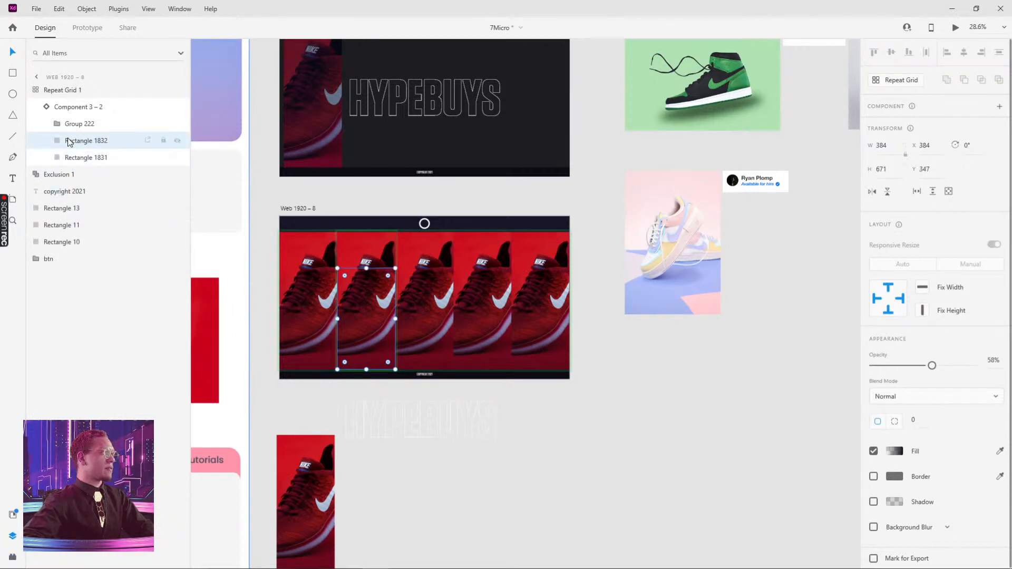
left_click(72, 158)
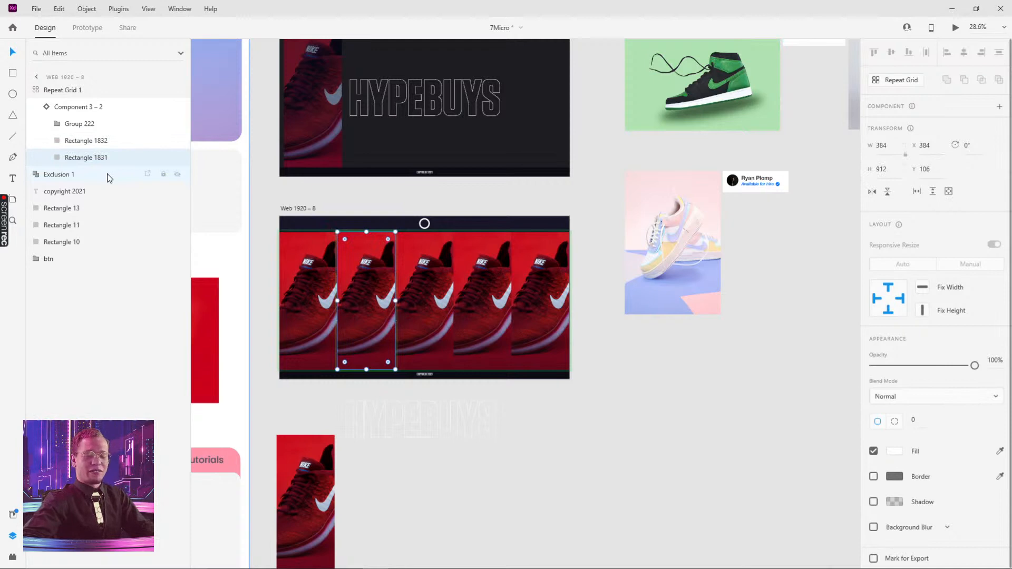
key("alt")
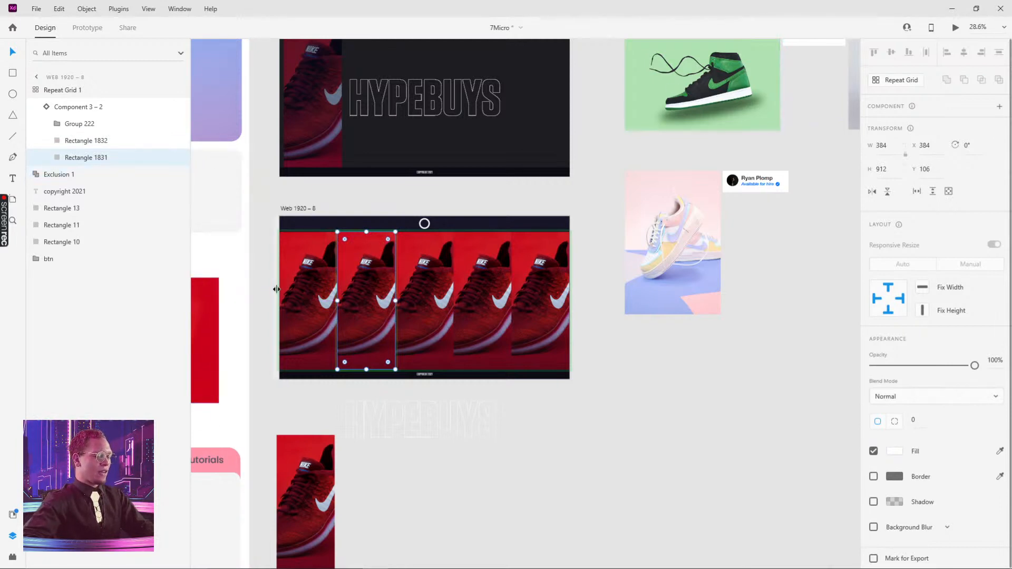
key("ctrl+v")
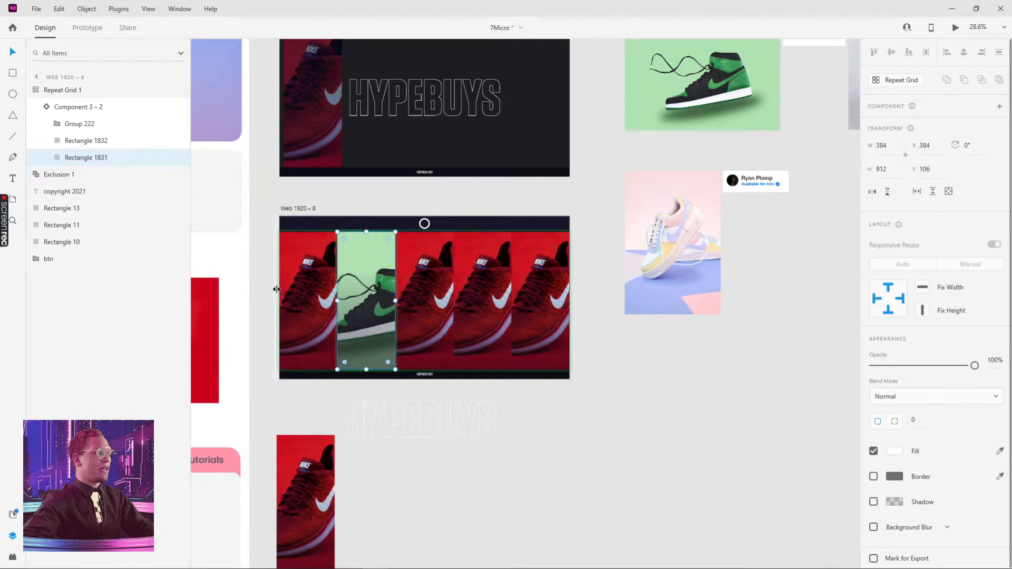
Reposition the green sneaker photo inside the second card's mask so the shoe sits centred
double_click(369, 255)
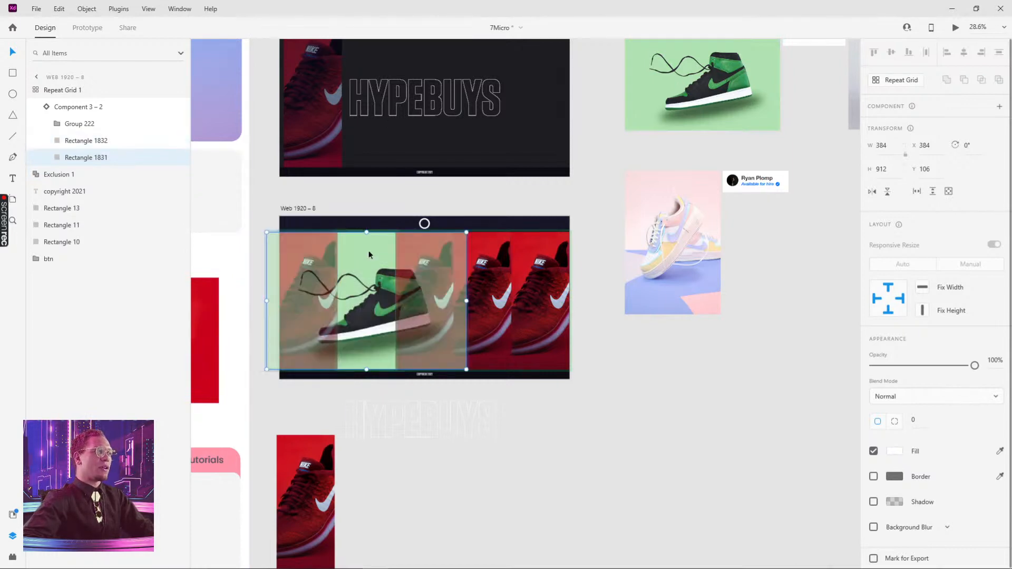
left_click(551, 500)
left_click_drag(711, 239, 391, 431)
left_click_drag(625, 306, 619, 373)
left_click_drag(454, 457, 710, 226)
double_click(301, 283)
double_click(305, 277)
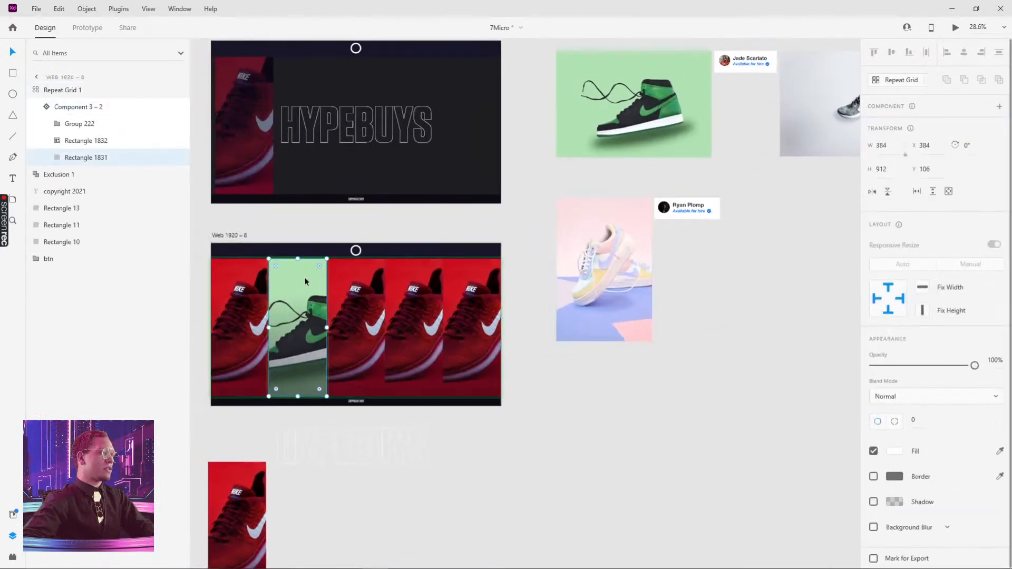
double_click(309, 275)
left_click_drag(309, 278, 284, 274)
left_click(447, 481)
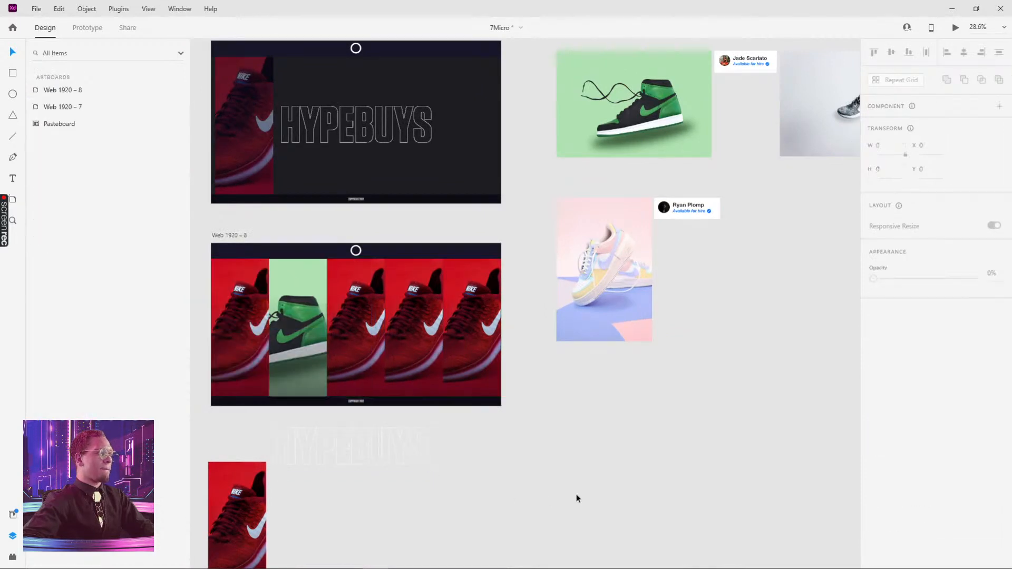
Fill the third card's background with the grey-and-orange sneaker photo and shift it within the card
scroll(677, 323, "up", 2)
scroll(711, 396, "up", 3)
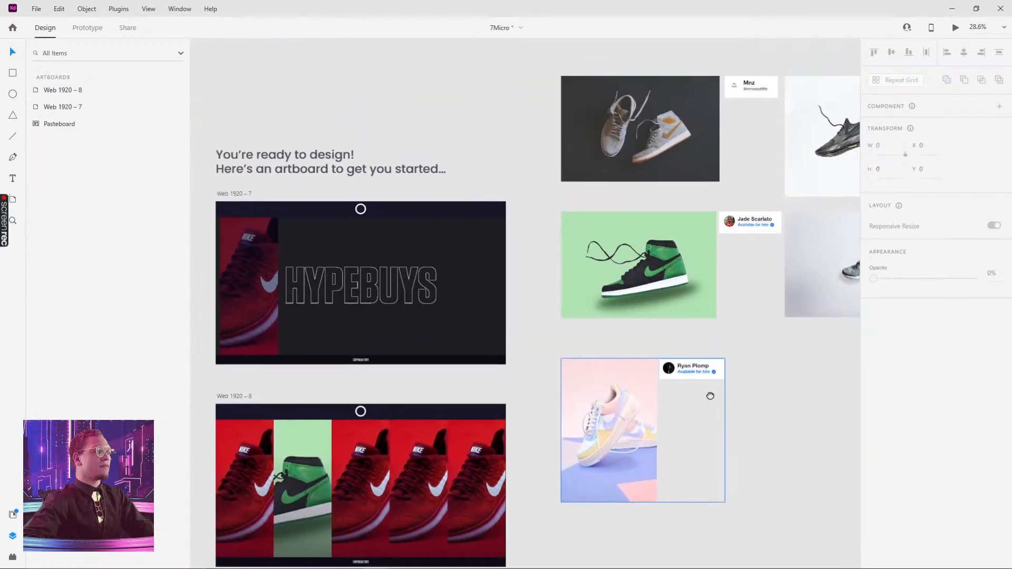
scroll(710, 396, "up", 2)
scroll(710, 396, "right", 3)
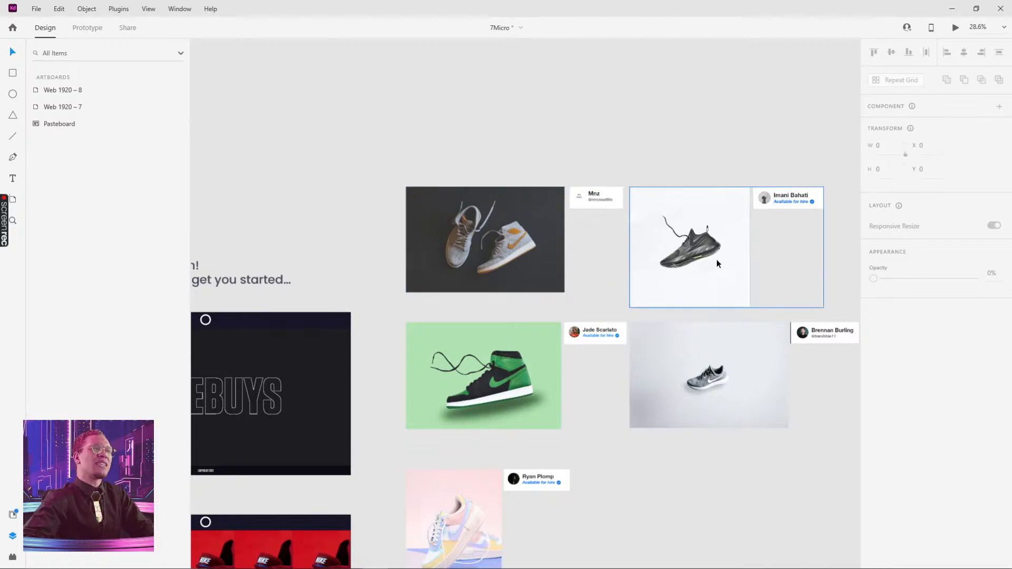
double_click(524, 242)
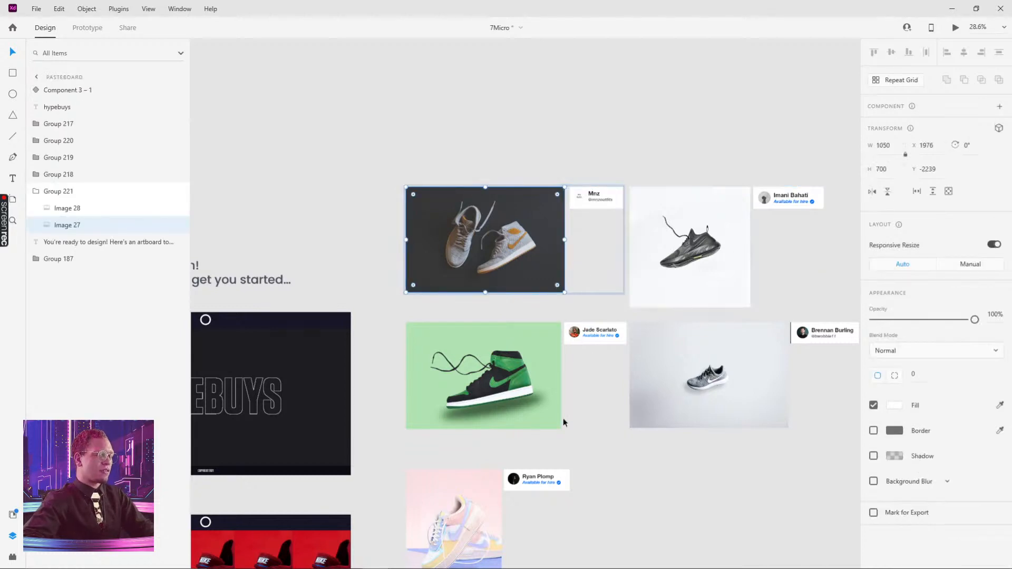
left_click_drag(579, 382, 752, 121)
left_click(385, 285, "ctrl")
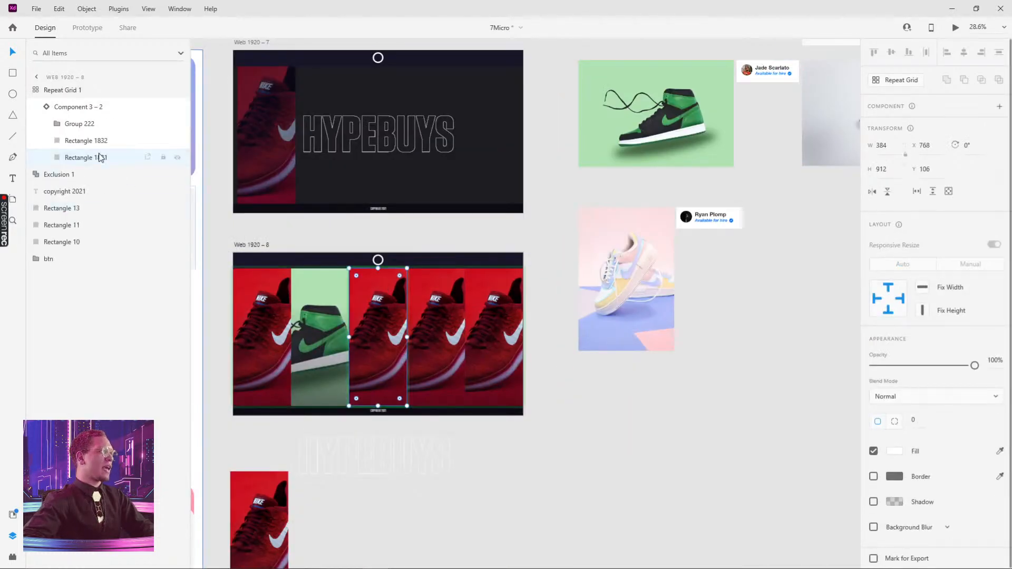
key("ctrl+alt+v")
key("ctrl+z")
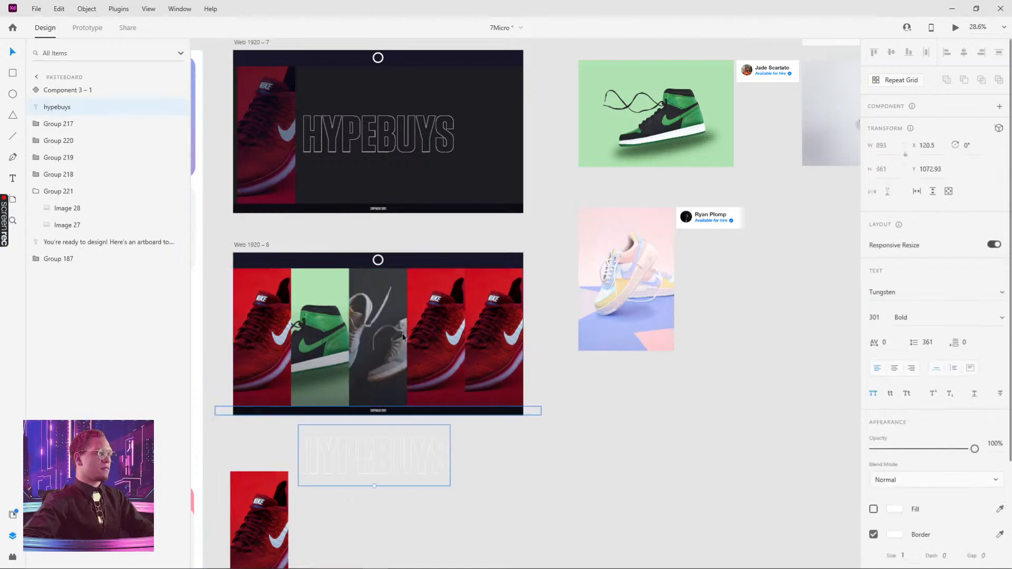
key("ctrl+shift+z")
double_click(383, 281)
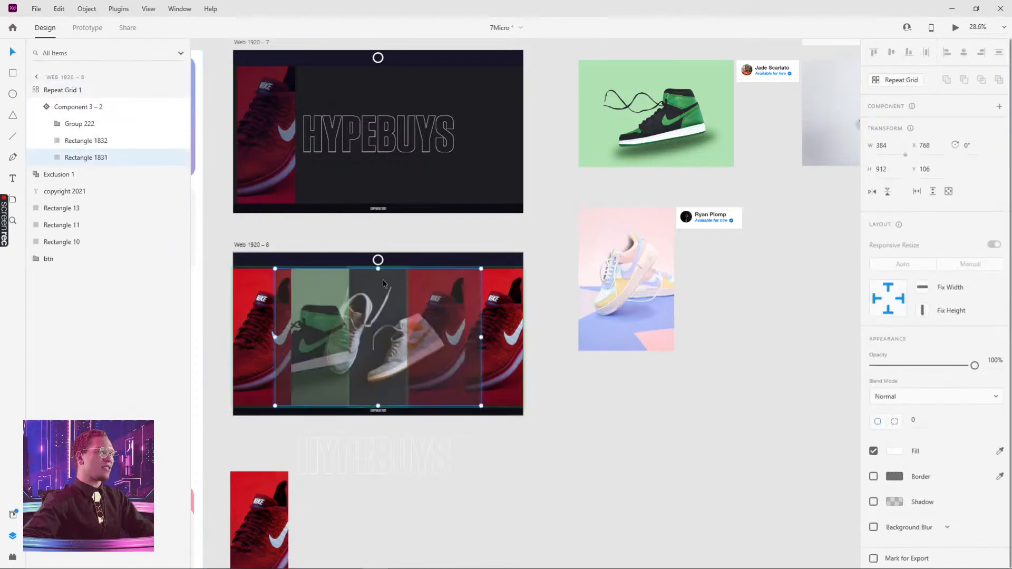
left_click_drag(393, 280, 354, 282)
key("Escape")
left_click(577, 442)
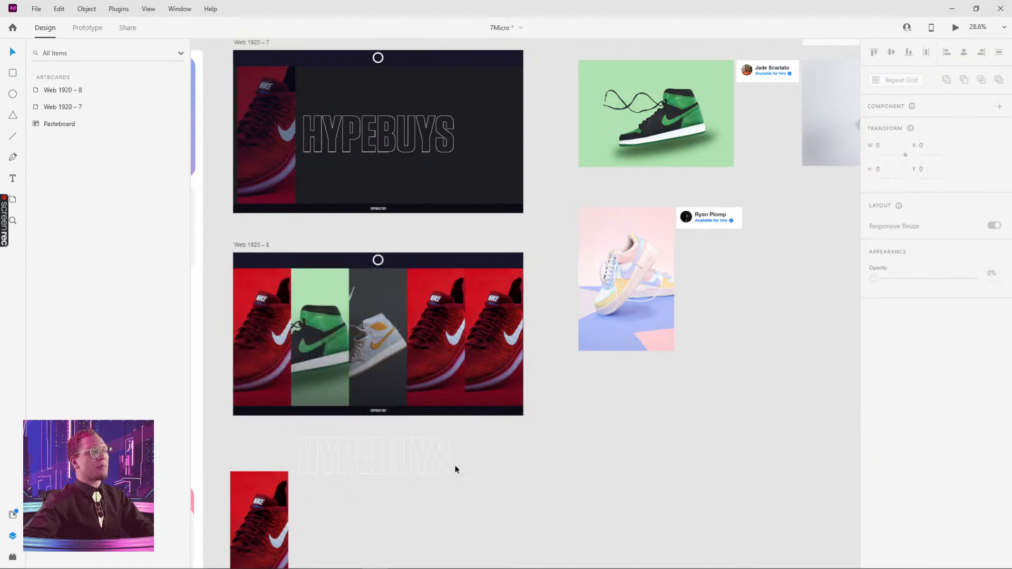
left_click_drag(455, 465, 614, 479)
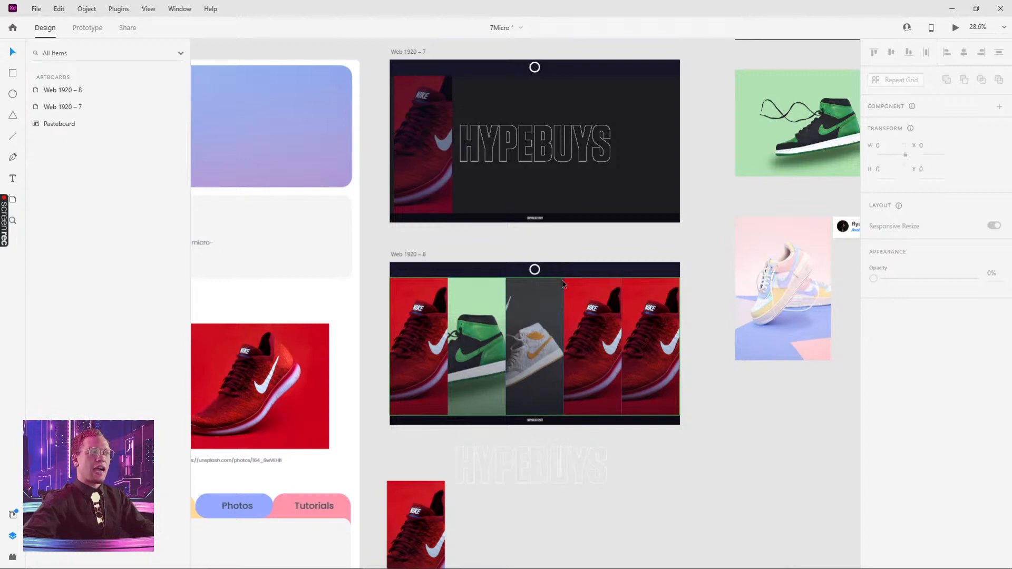
double_click(580, 289)
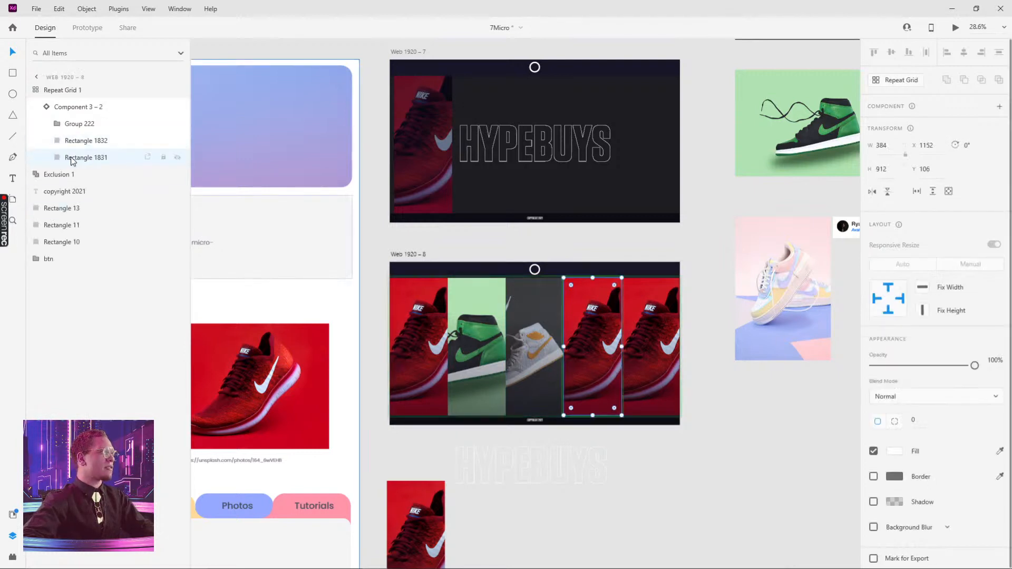
left_click(177, 158)
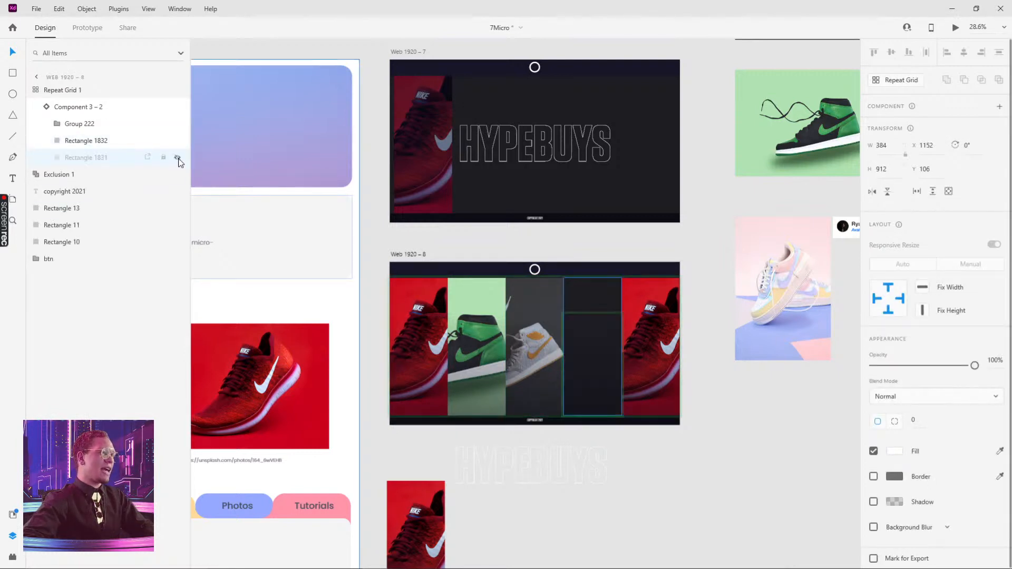
left_click(178, 158)
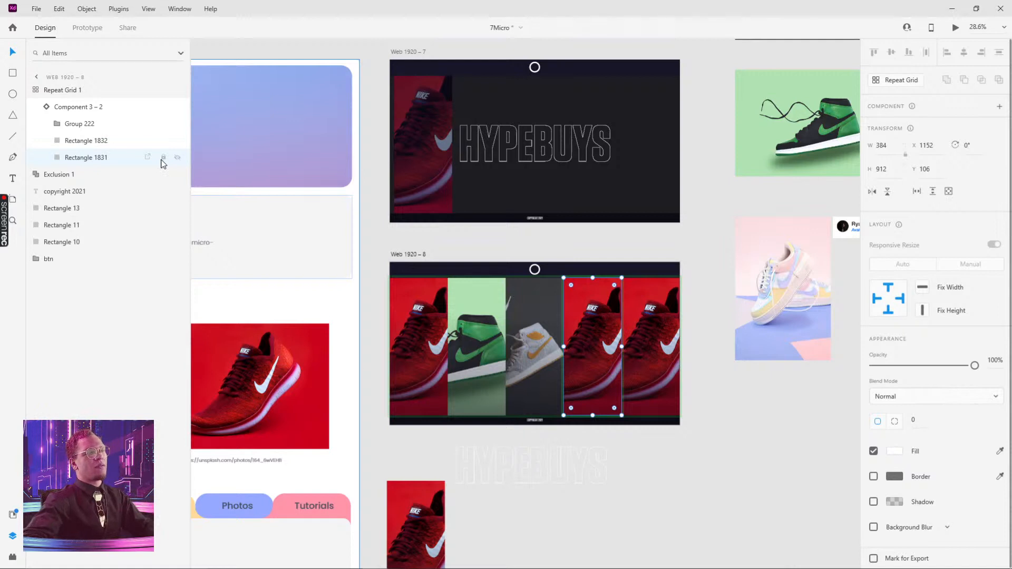
Fill the fourth card's background with the pastel sneaker photo
left_click_drag(757, 205, 637, 270)
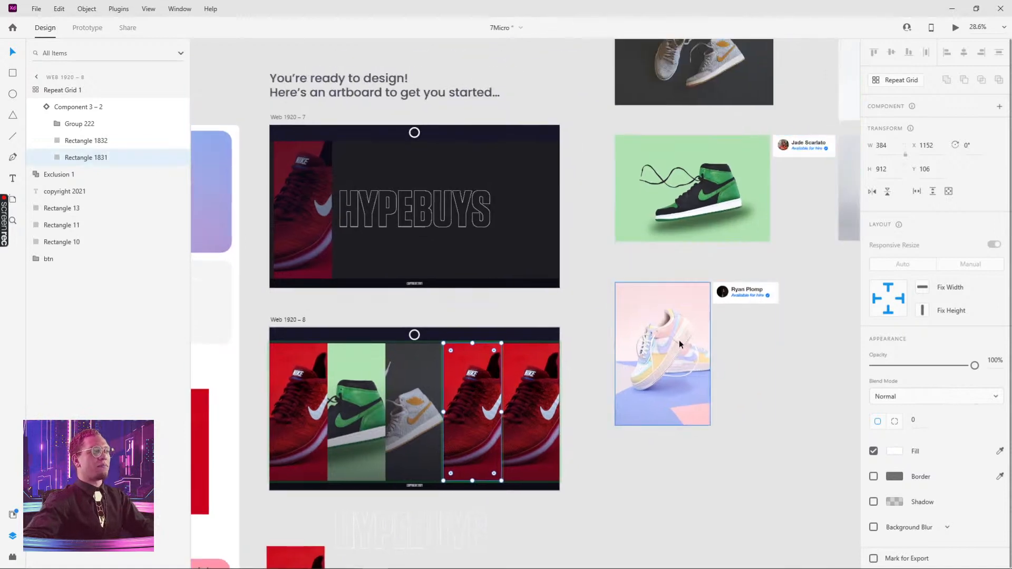
left_click(679, 343)
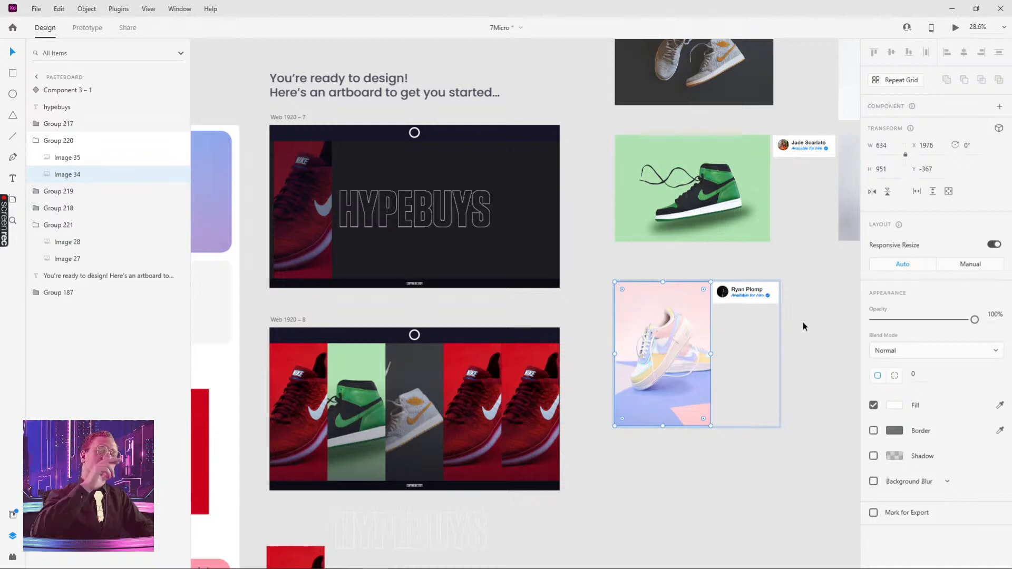
left_click(470, 350, "ctrl")
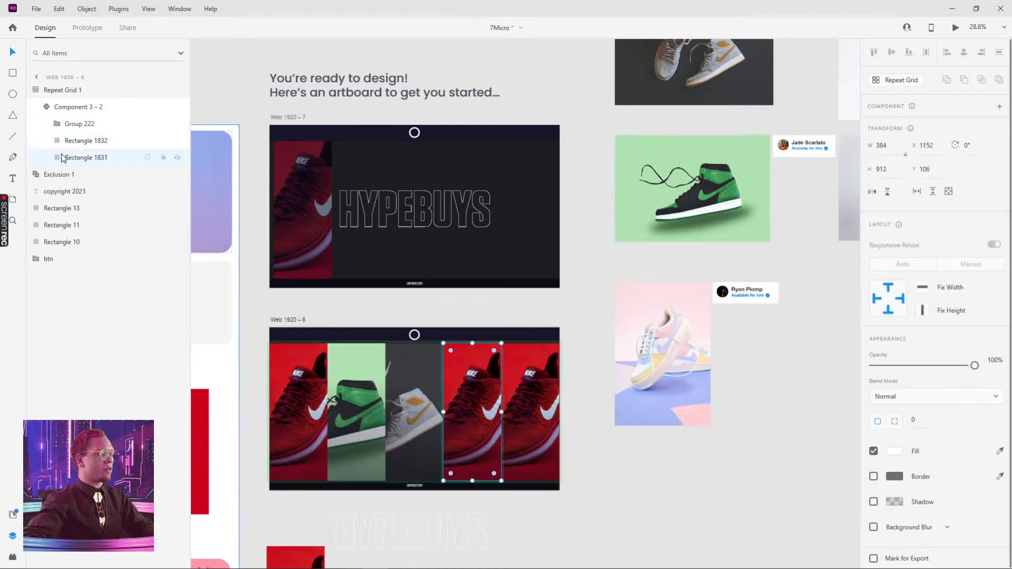
key("ctrl+alt+v")
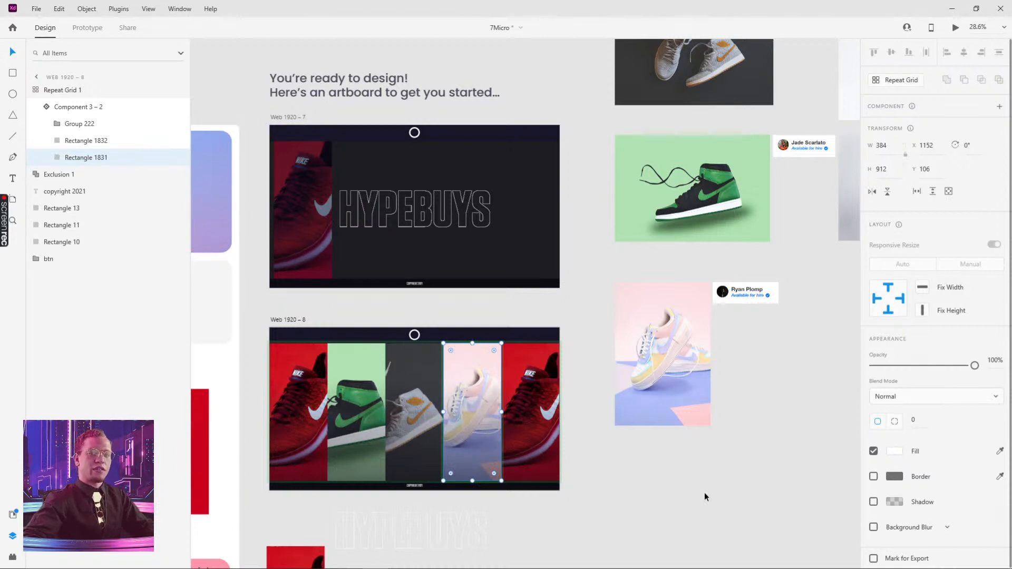
Fill the fifth card's background with the black sneaker photo
left_click(784, 398)
left_click_drag(807, 362, 573, 526)
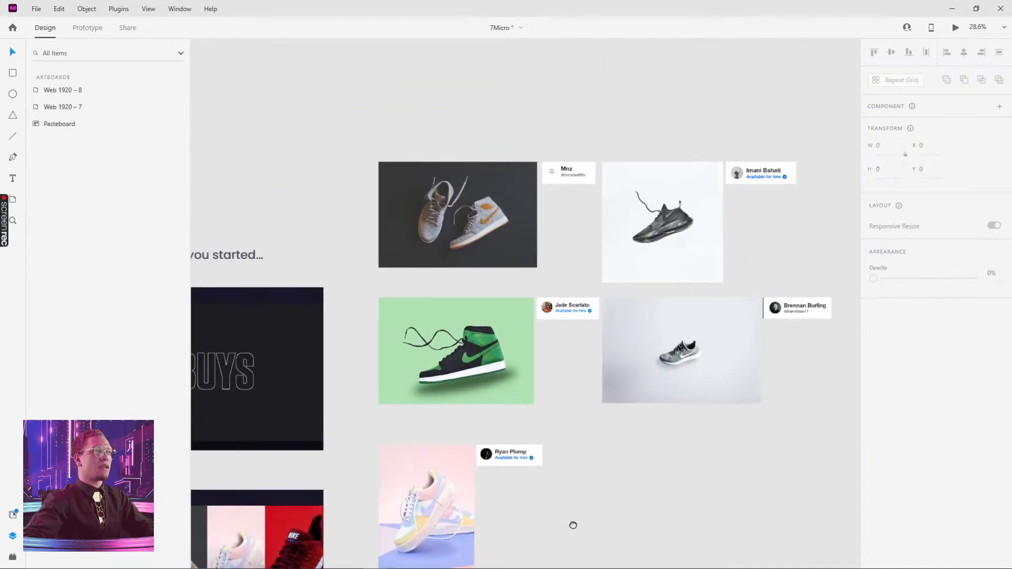
left_click(678, 211)
left_click_drag(572, 355, 725, 236)
left_click_drag(638, 386, 704, 266)
scroll(629, 359, "up", 2)
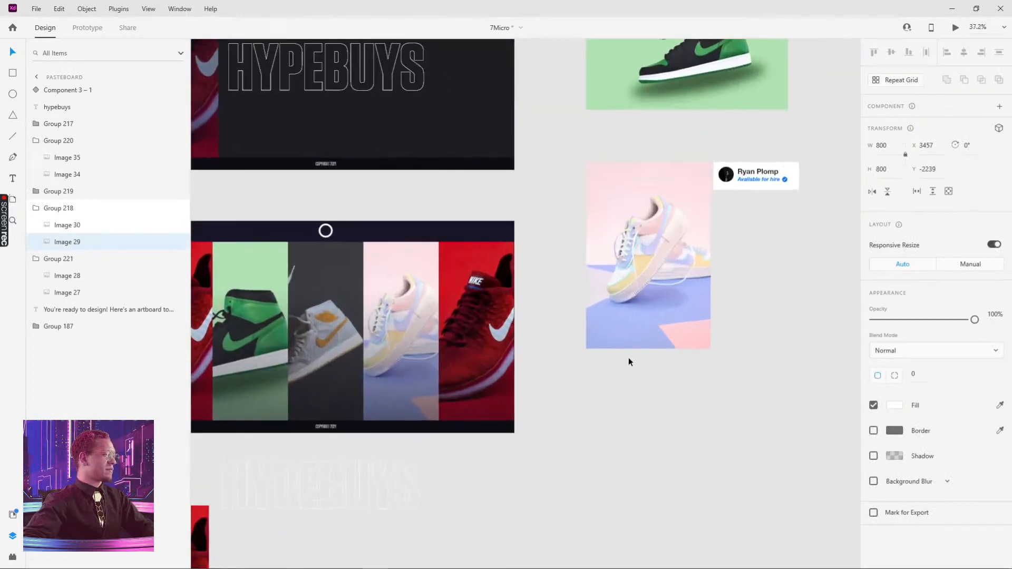
left_click(497, 274)
key("ctrl+alt+v")
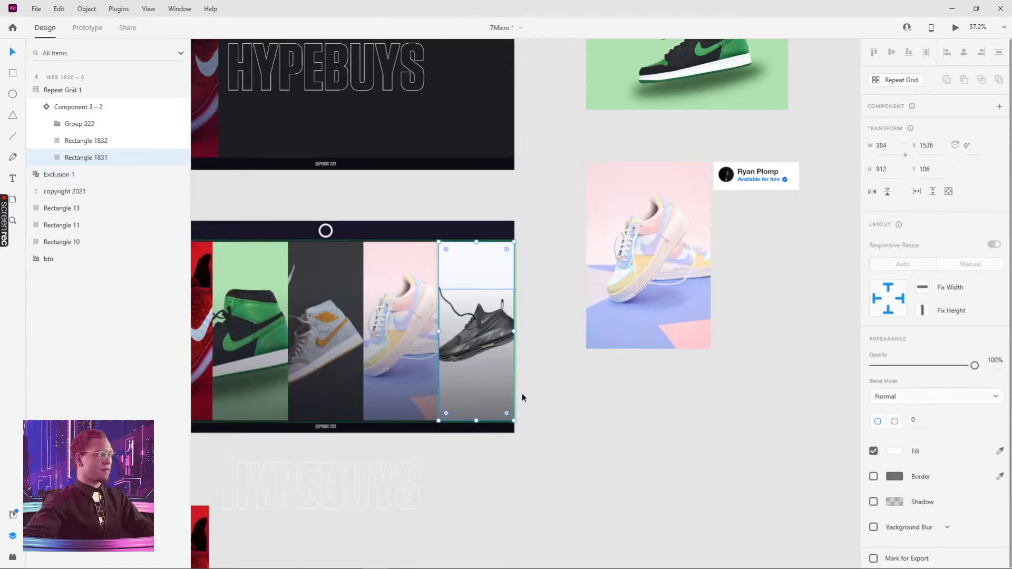
left_click(558, 461)
Examine how the black sneaker photo is cropped inside the fifth card
left_click_drag(560, 463, 723, 479)
scroll(659, 351, "up", 2)
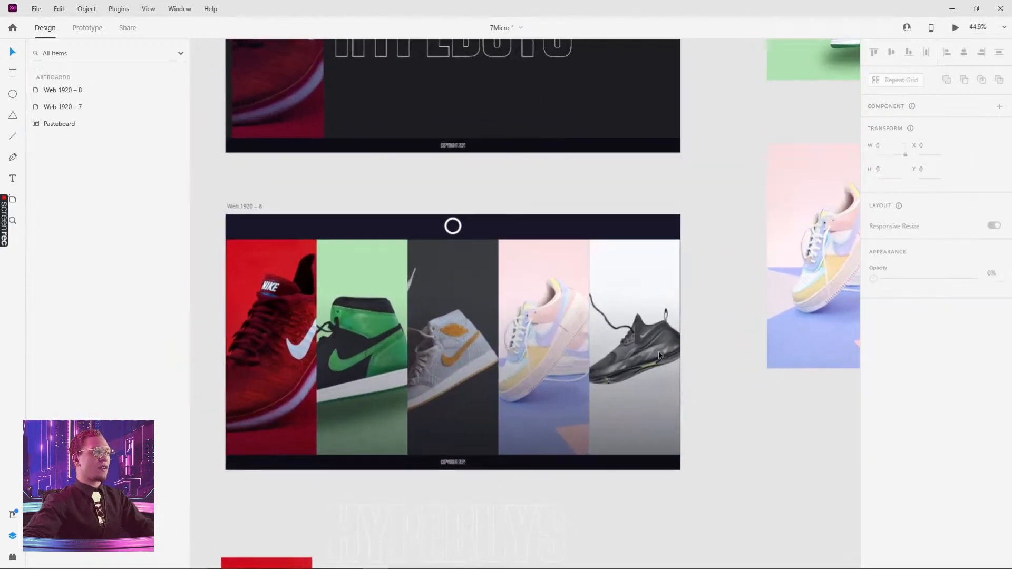
left_click(639, 272, "ctrl")
double_click(639, 274)
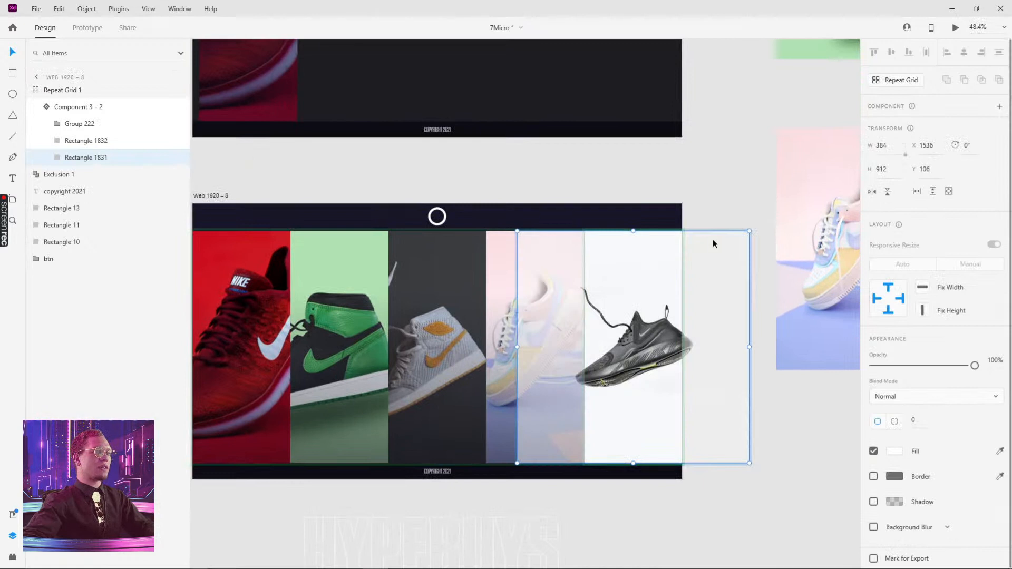
left_click(785, 447)
left_click_drag(308, 189, 476, 201)
left_click(373, 207)
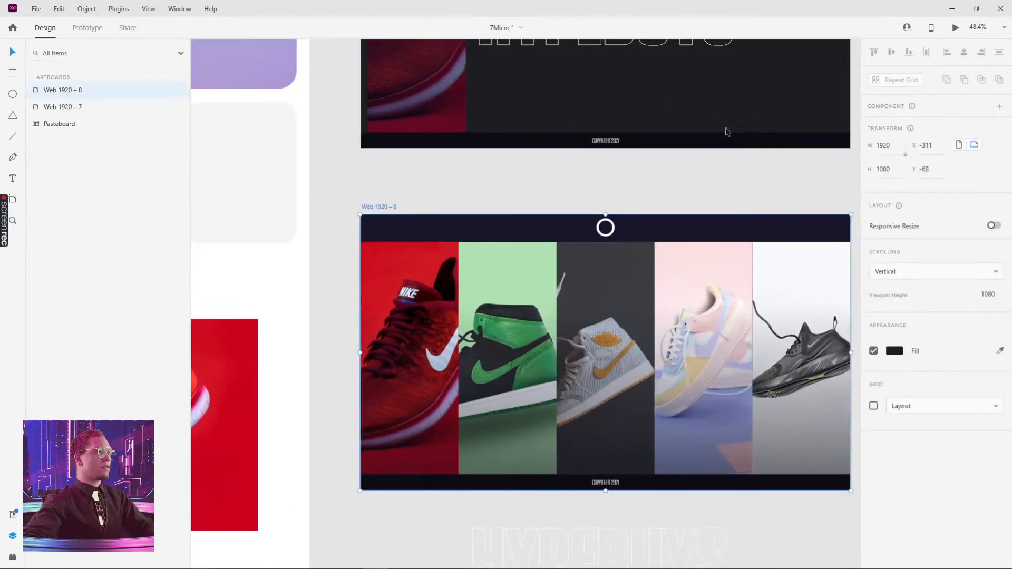
Check the first card's photo crop and preview Web 1920 – 8 to test the hover on the updated cards
double_click(405, 278)
double_click(405, 278)
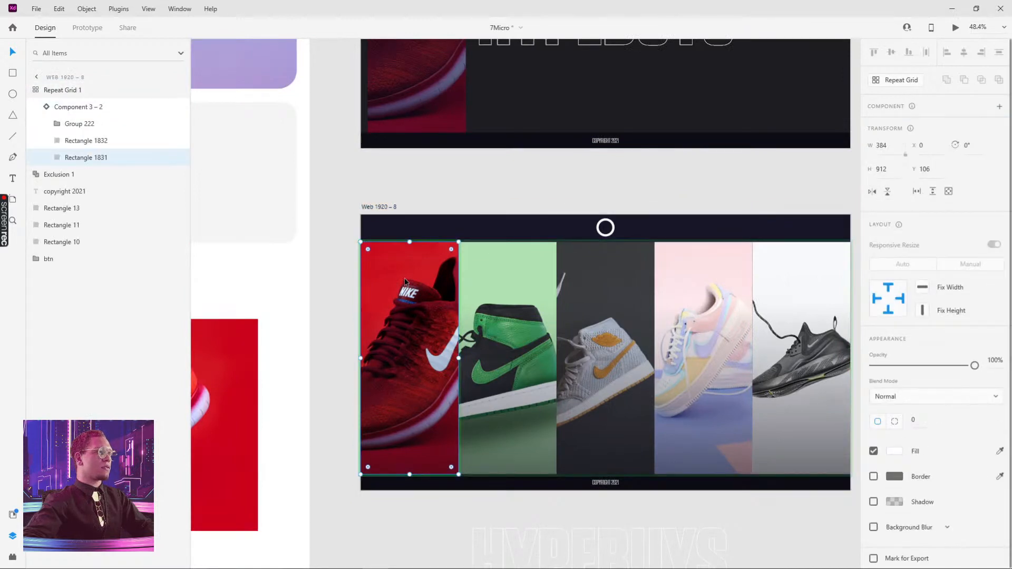
double_click(405, 277)
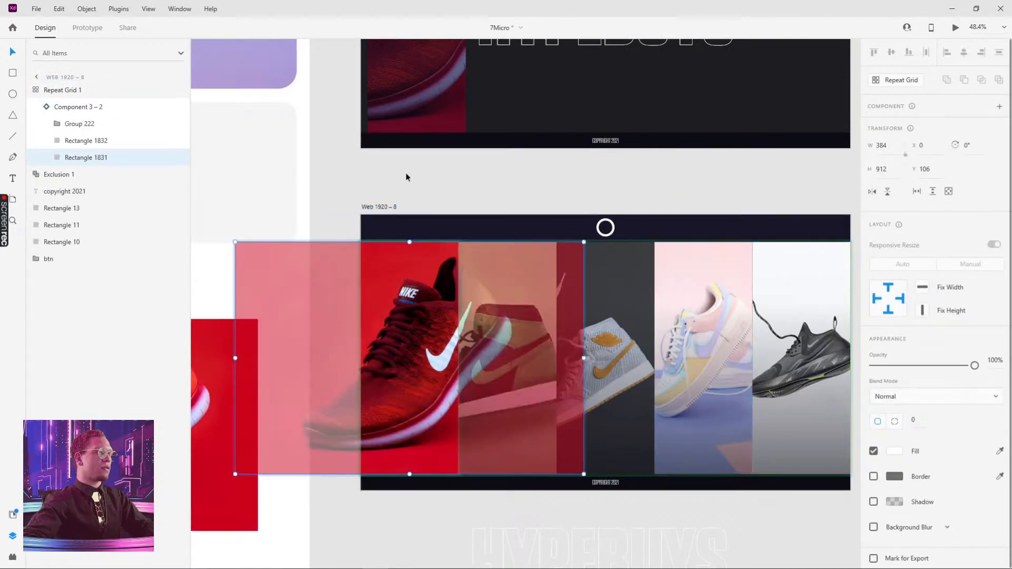
left_click(407, 177)
left_click(405, 268)
left_click(379, 207)
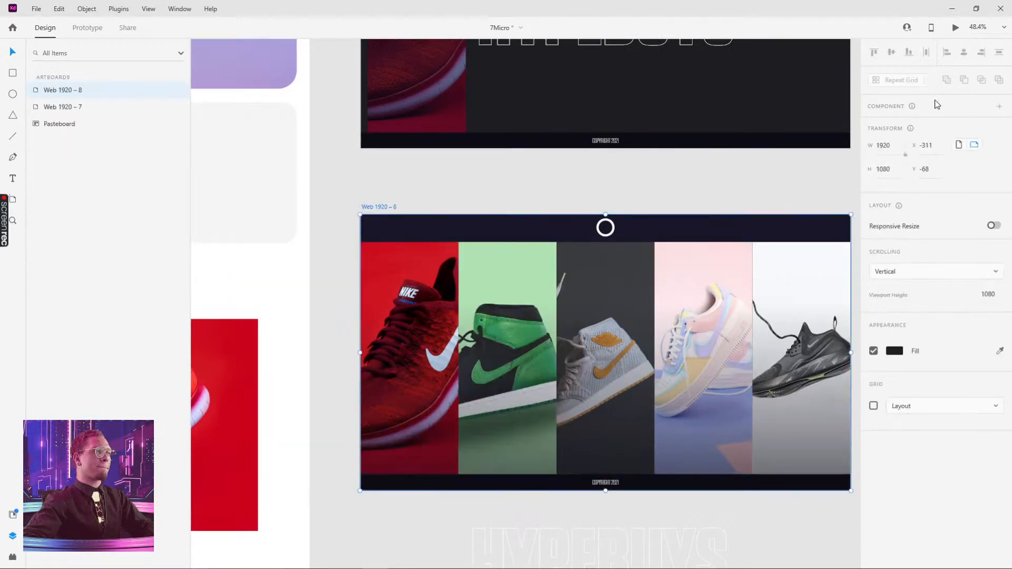
left_click(955, 28)
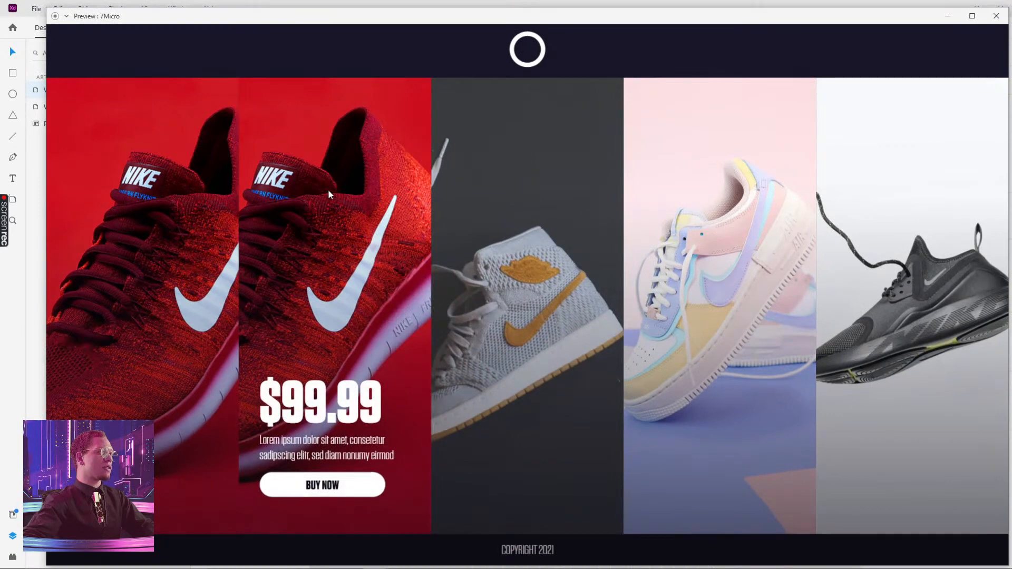
Try to fill the second card's hover-state background with the green sneaker photo
left_click(996, 16)
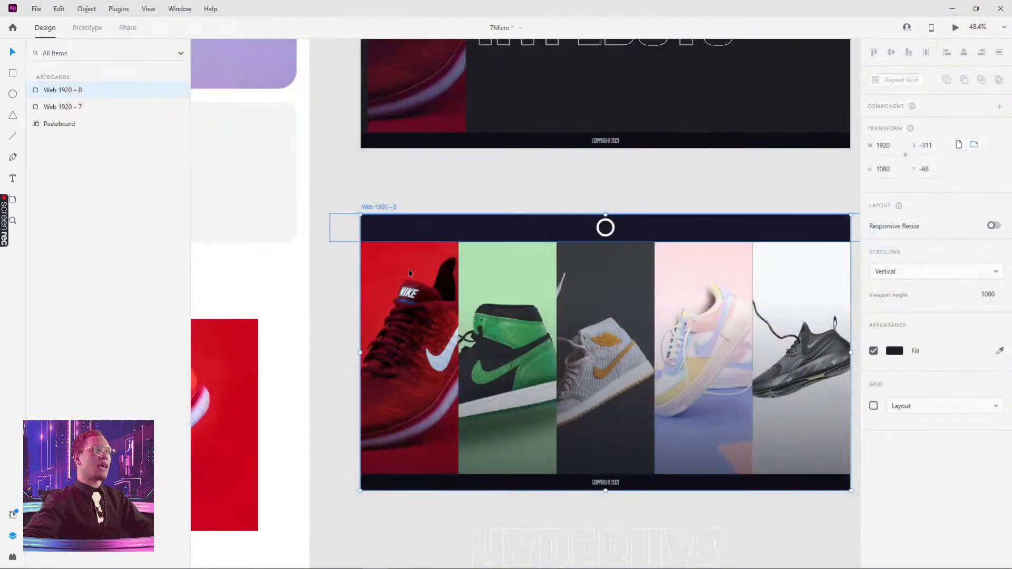
double_click(498, 290)
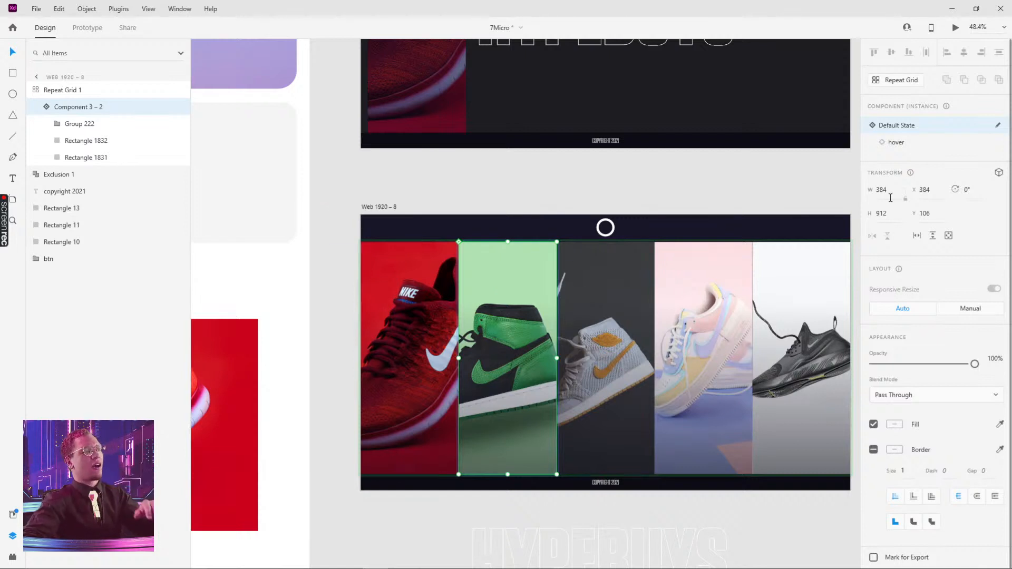
left_click(895, 144)
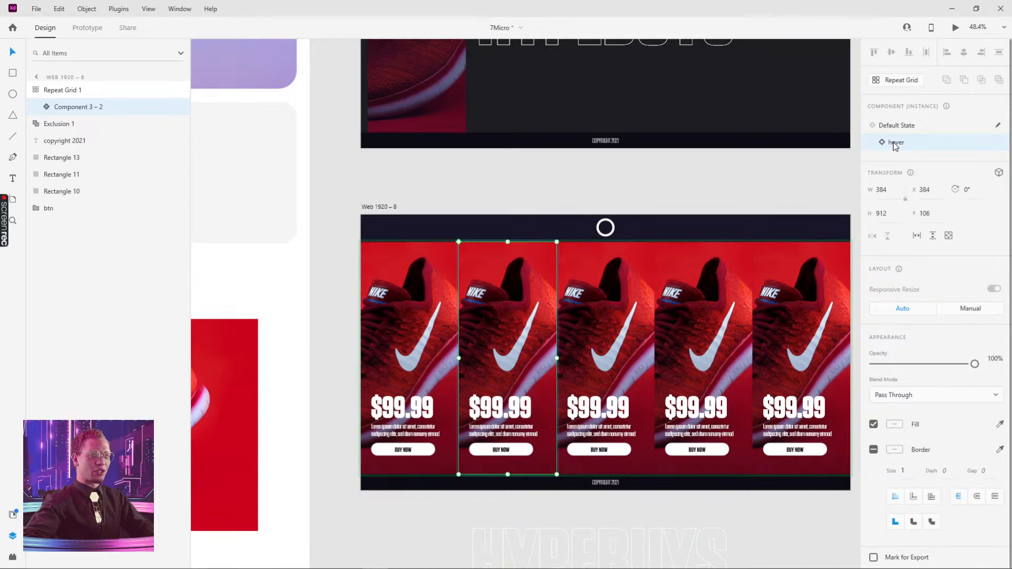
scroll(737, 185, "down", 5)
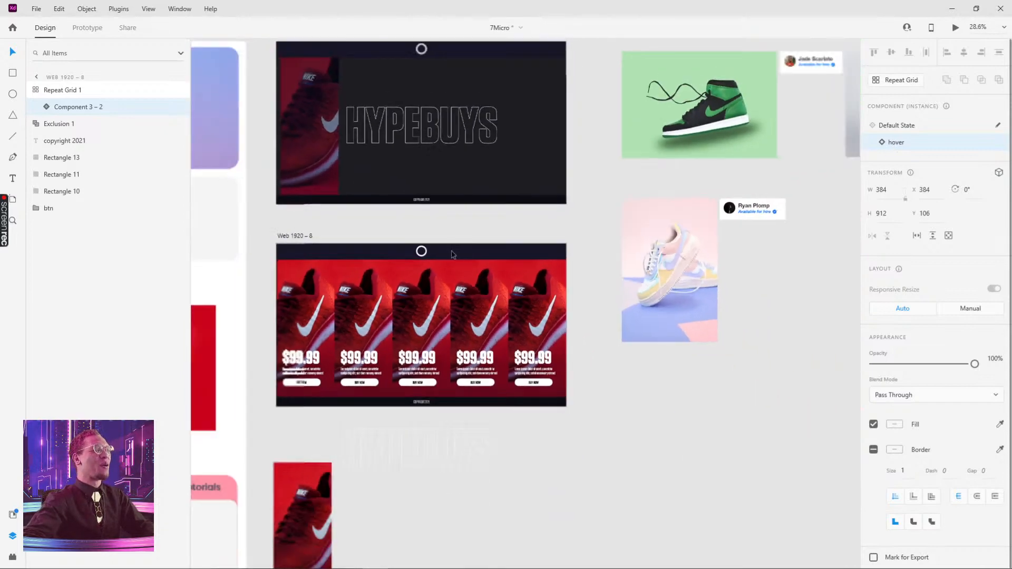
double_click(710, 138)
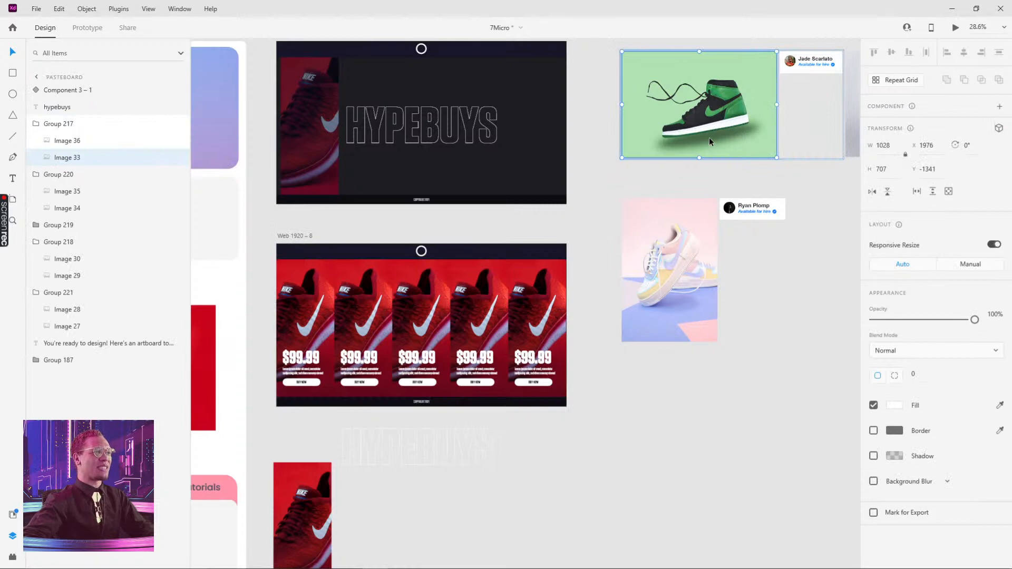
double_click(356, 293)
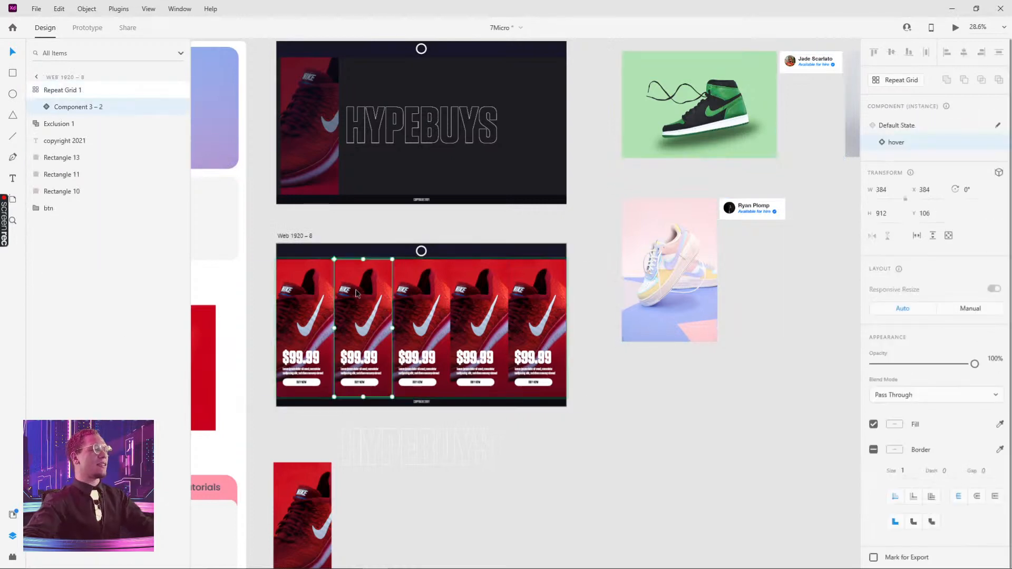
double_click(702, 132)
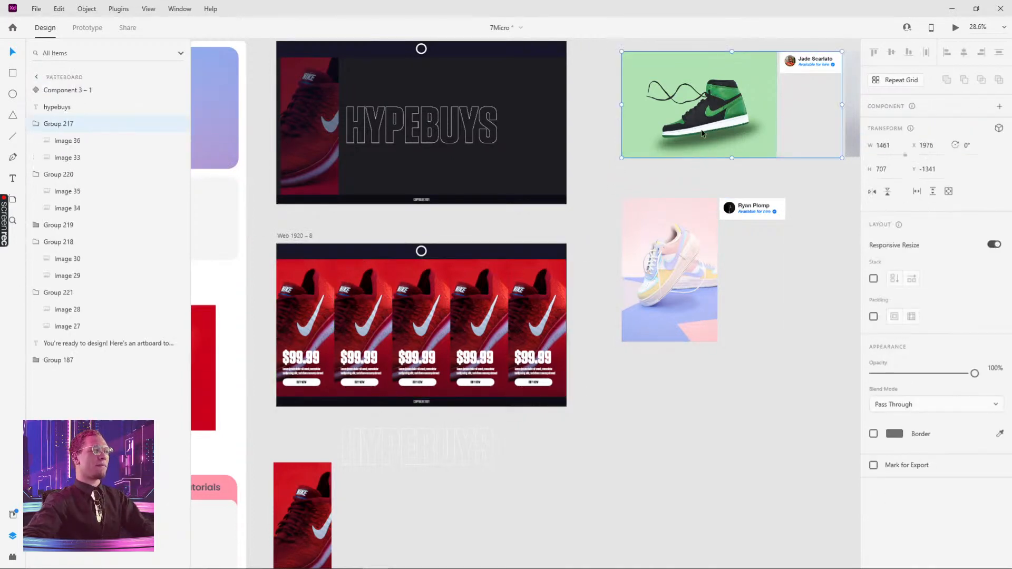
double_click(365, 286)
key("ctrl+alt+v")
left_click(464, 439)
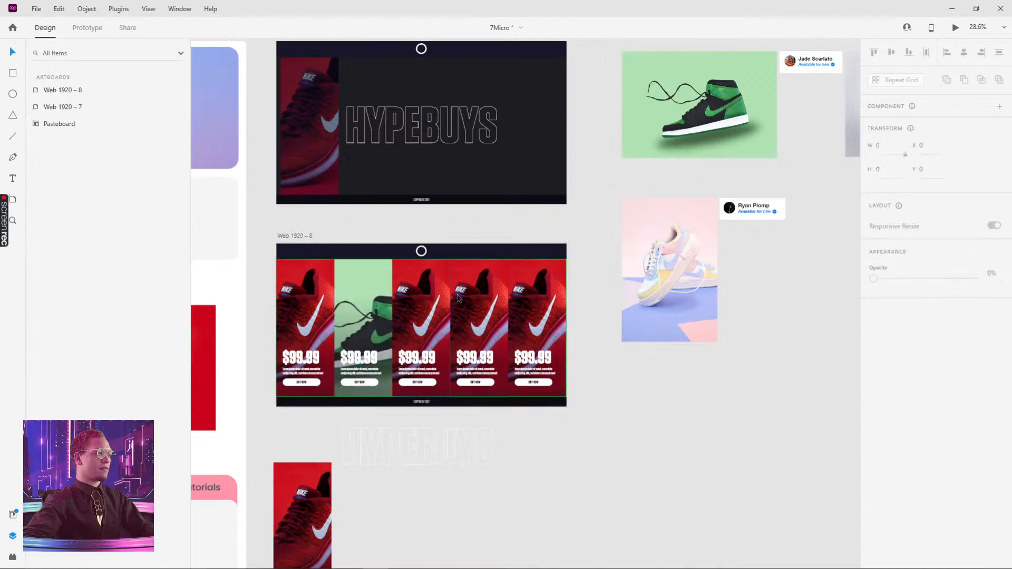
Compare the second card's default and hover states across all cards in the grid
left_click_drag(613, 209, 468, 320)
left_click_drag(599, 247, 774, 166)
left_click(554, 351)
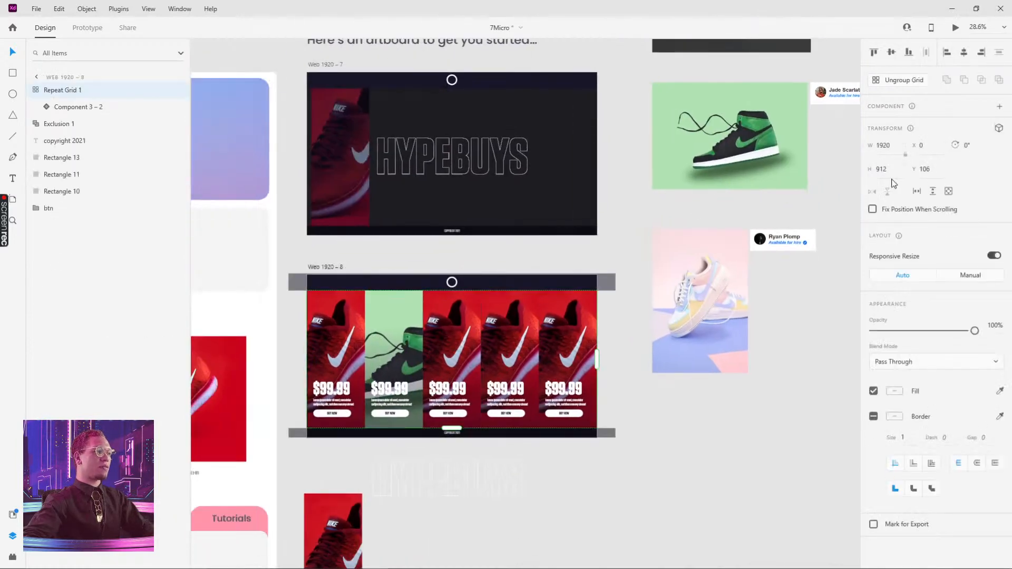
double_click(380, 342)
left_click(898, 125)
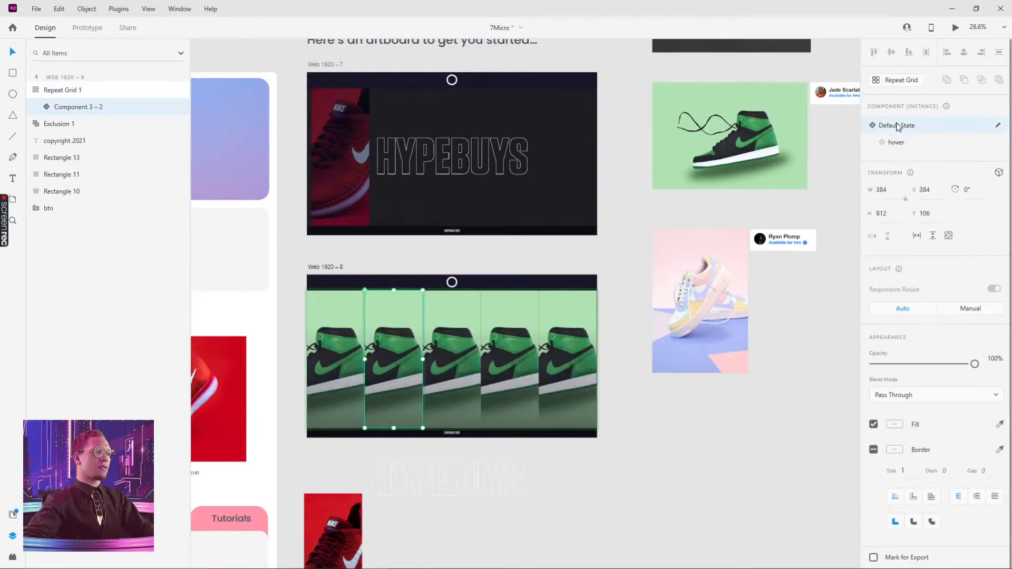
left_click(896, 142)
left_click(634, 181)
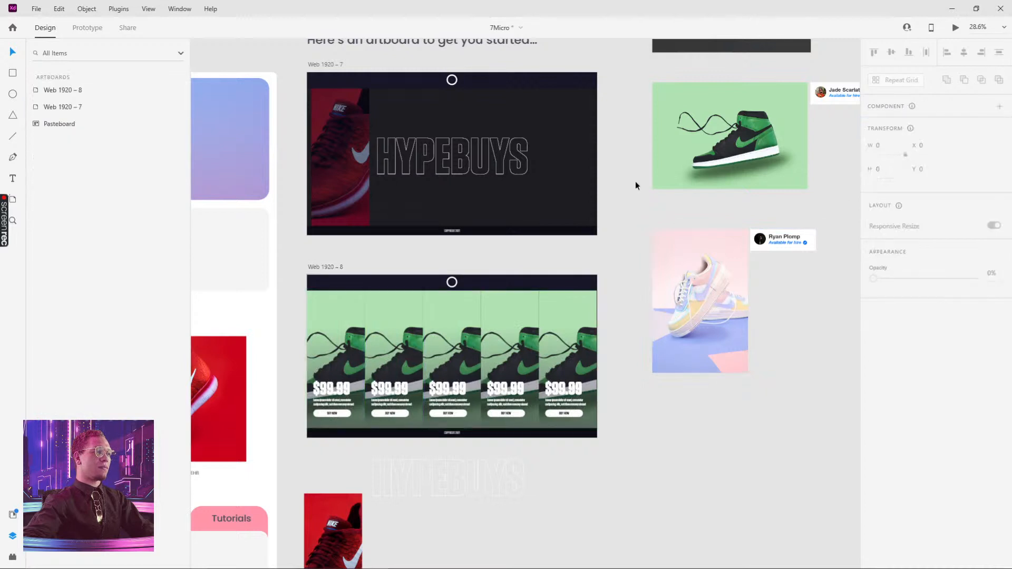
Undo the green photo fill applied in the hover state
key("ctrl+z")
key("ctrl+z")
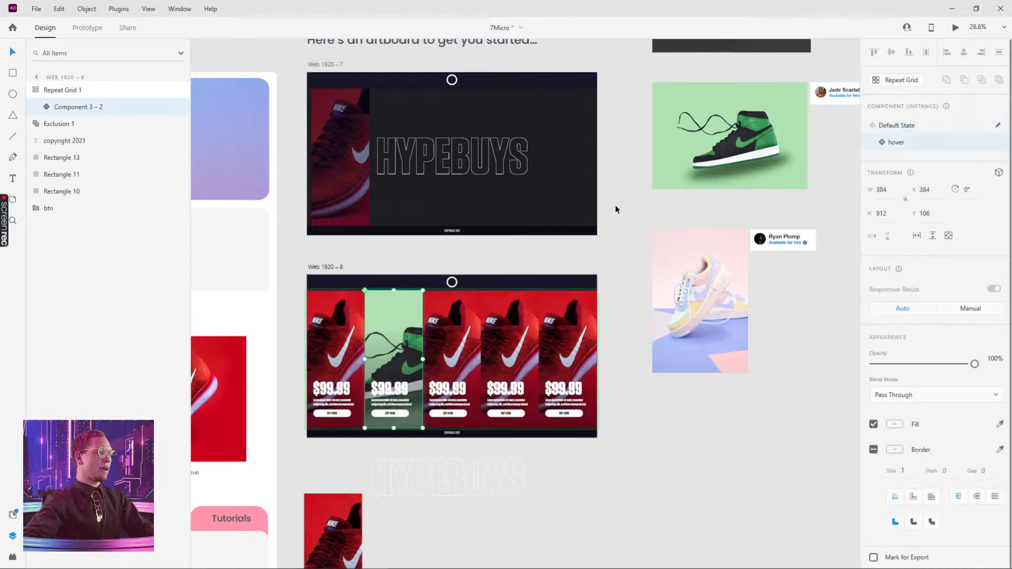
key("ctrl+z")
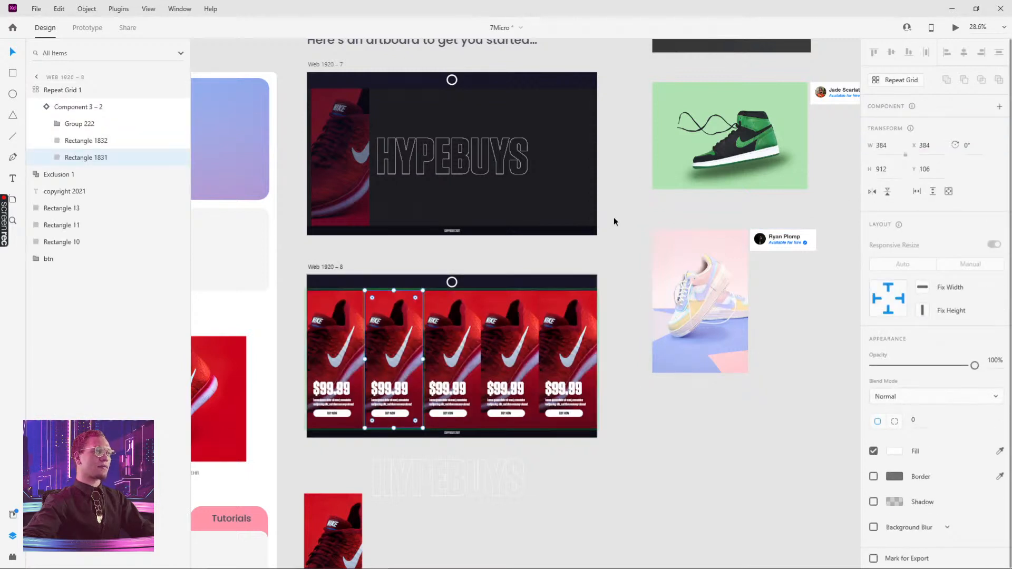
key("ctrl+z")
key("ctrl+z")
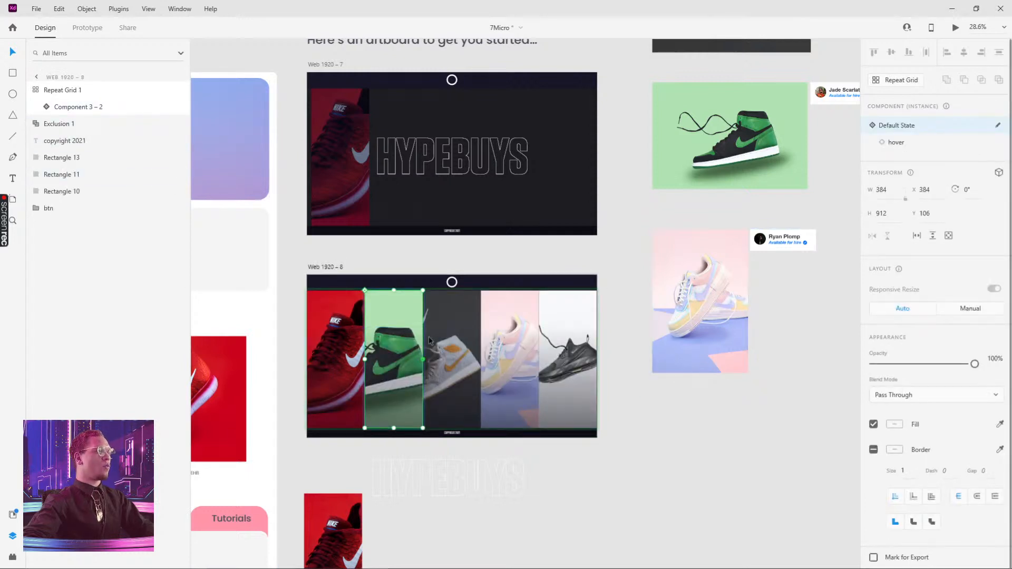
Switch the second card between its default and hover states to check the grid
left_click(896, 143)
left_click(901, 128)
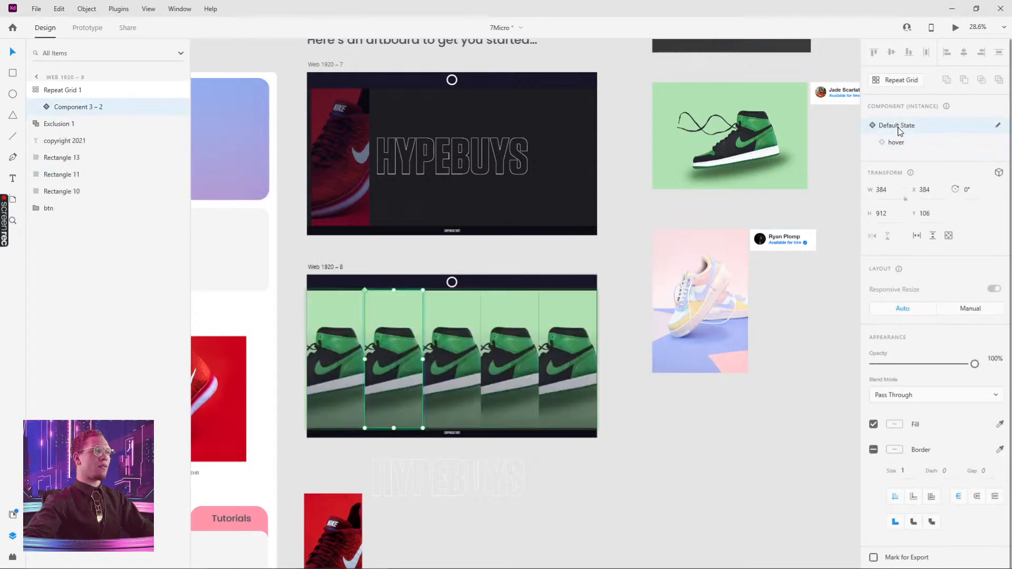
left_click(899, 142)
left_click(898, 124)
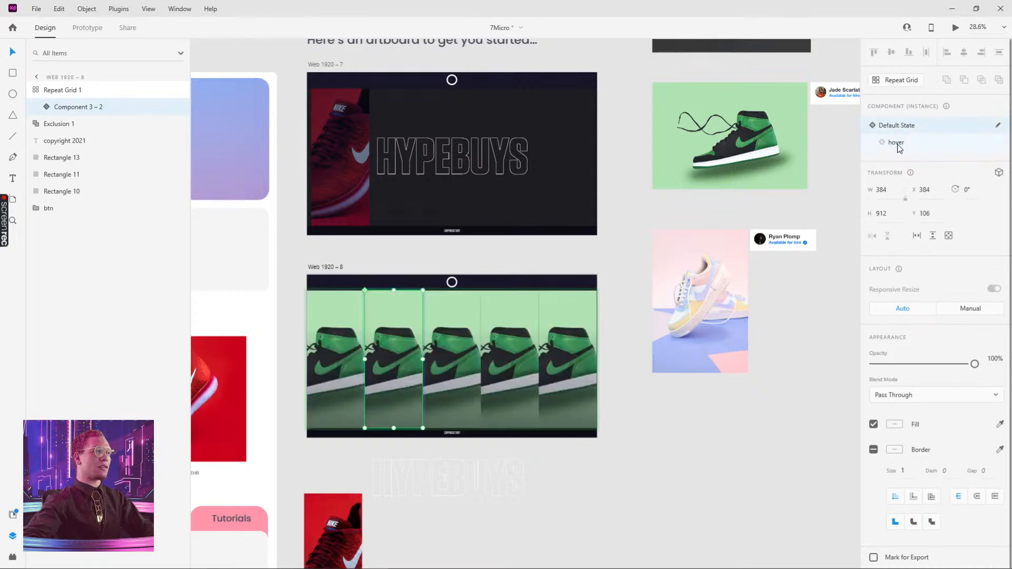
left_click(898, 144)
left_click_drag(619, 251, 665, 151)
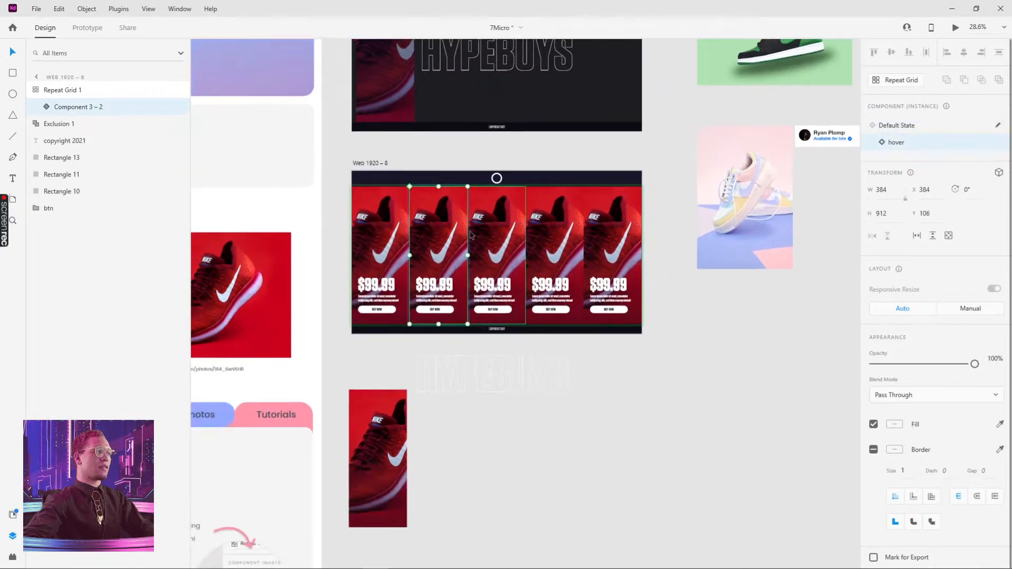
Undo the remaining hover-state changes on the cards
key("ctrl+z")
key("ctrl+z")
key("ctrl+z")
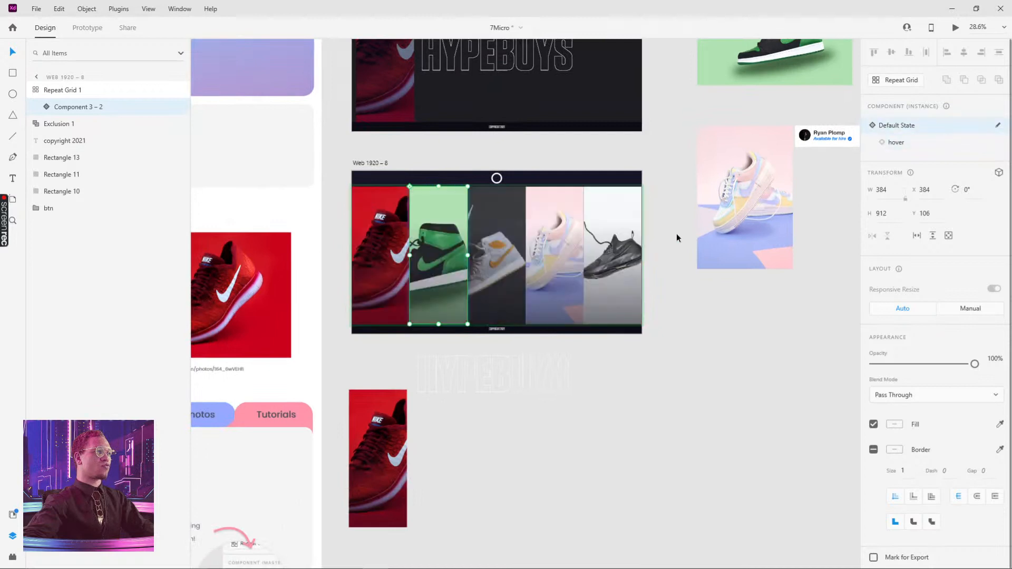
key("ctrl+z")
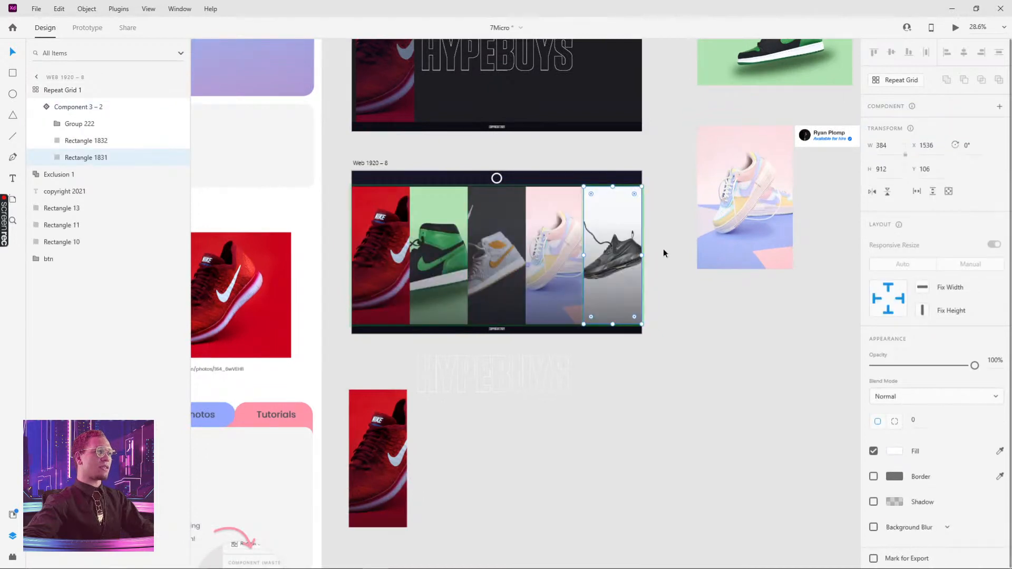
Ungroup the repeat grid of shoe cards into separate component instances
left_click(663, 249)
left_click(431, 253)
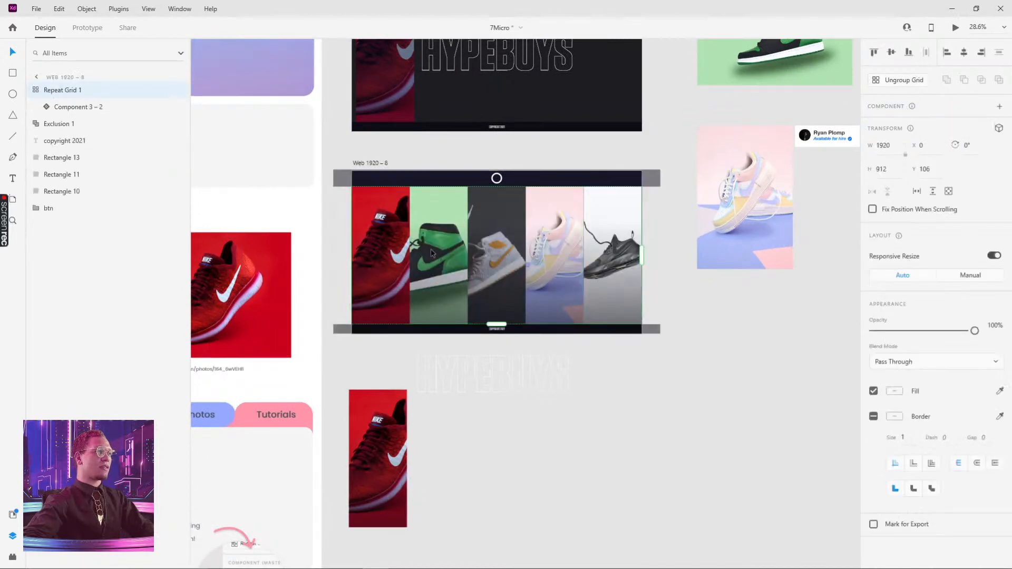
left_click(904, 80)
key("Escape")
Fill the second card's hover-state background with the green sneaker photo
left_click(452, 210)
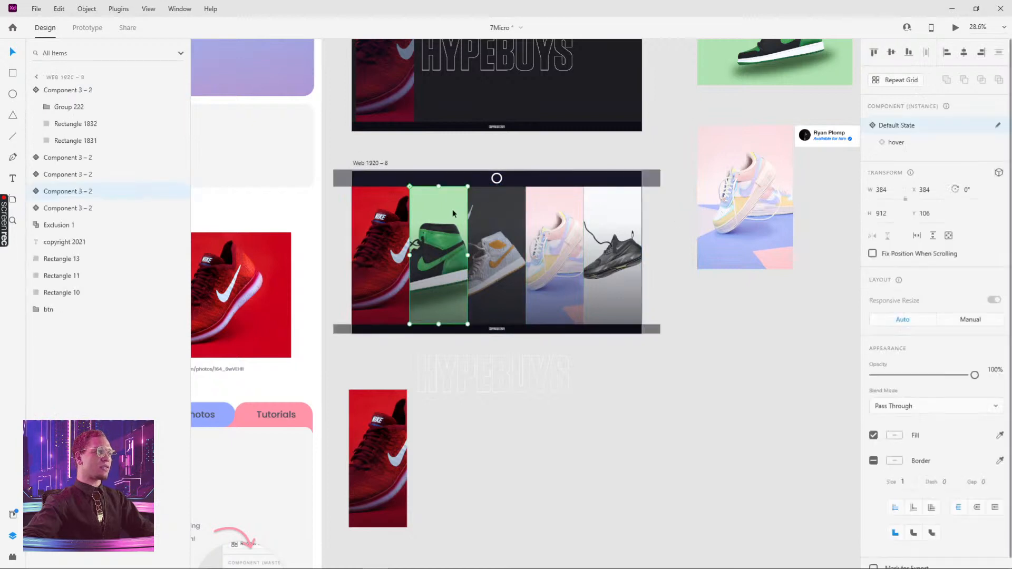
left_click(895, 143)
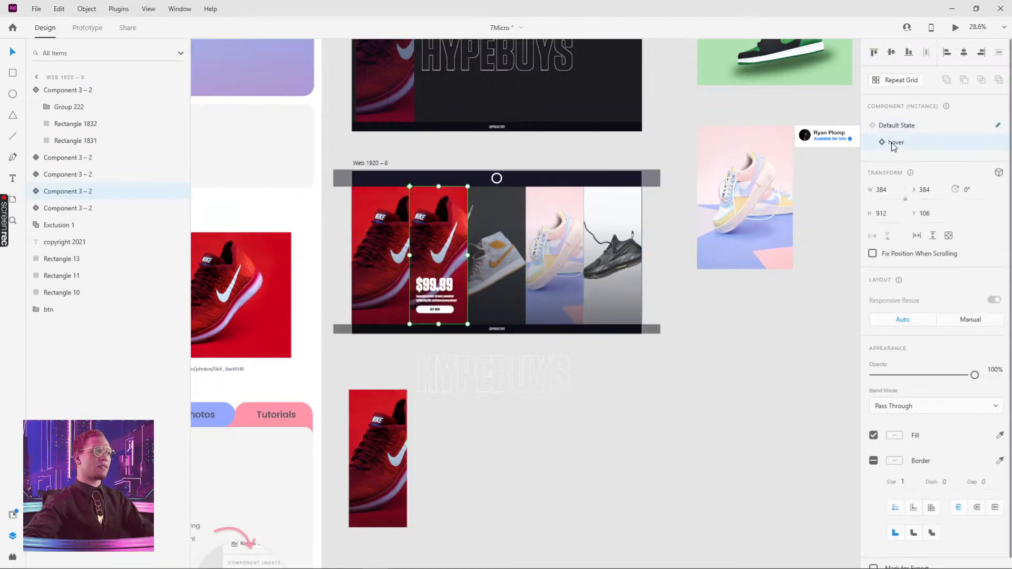
left_click(896, 127)
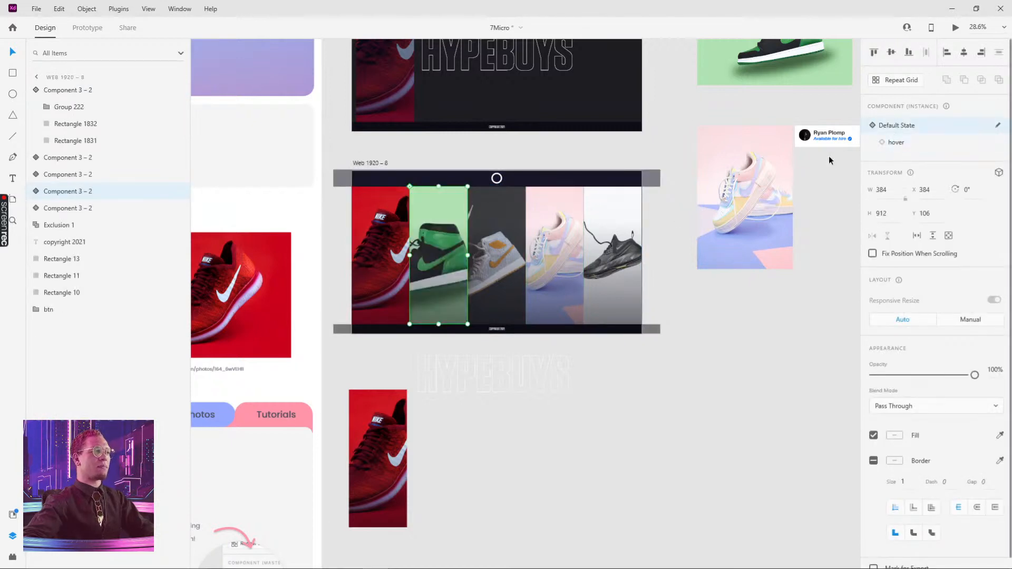
left_click(896, 142)
scroll(678, 101, "up", 3)
left_click(723, 119)
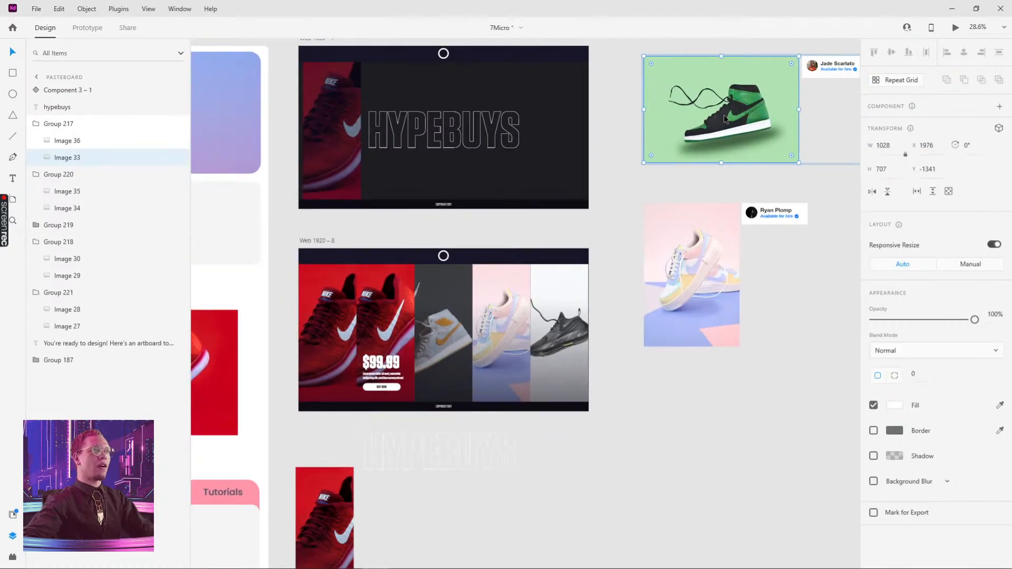
double_click(385, 316)
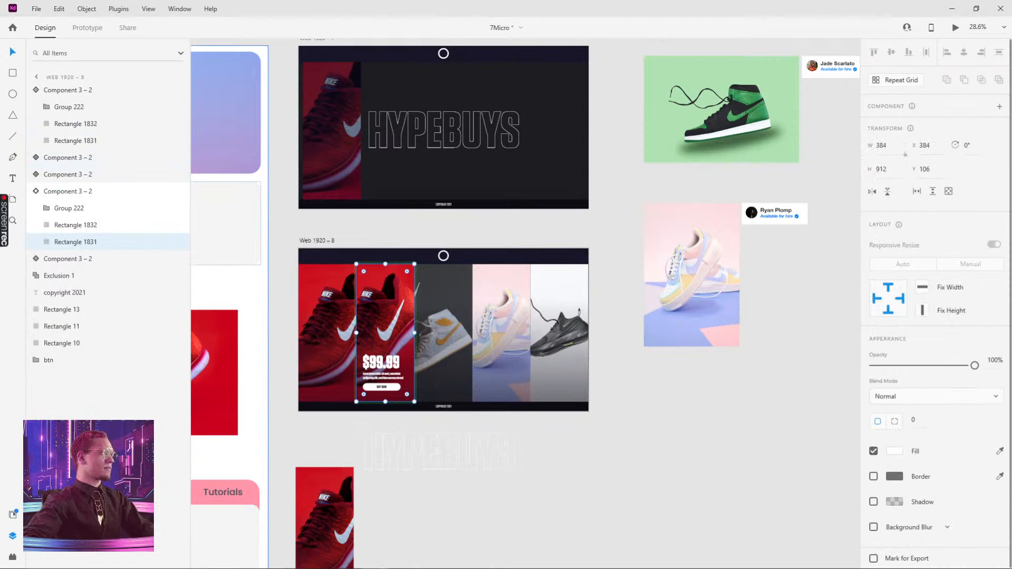
key("ctrl+v")
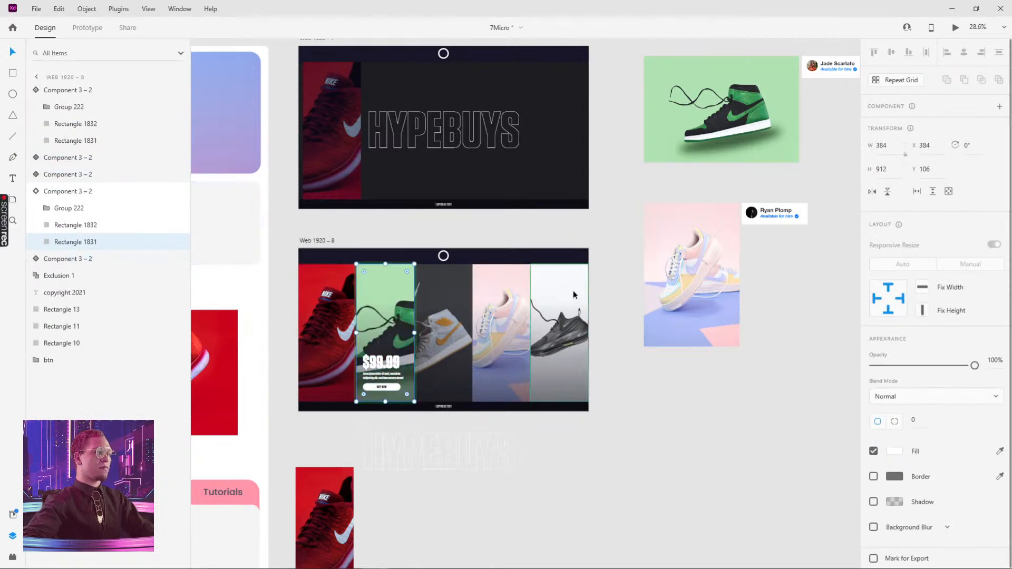
left_click(458, 532)
Check the second card's default and hover states after the photo change
double_click(395, 280)
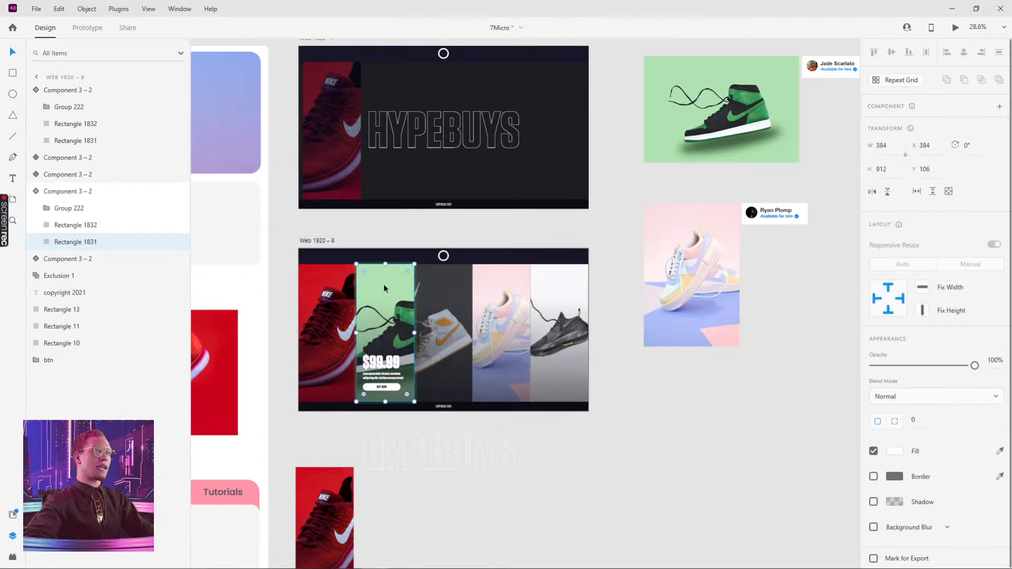
left_click_drag(362, 421, 484, 469)
left_click(393, 311)
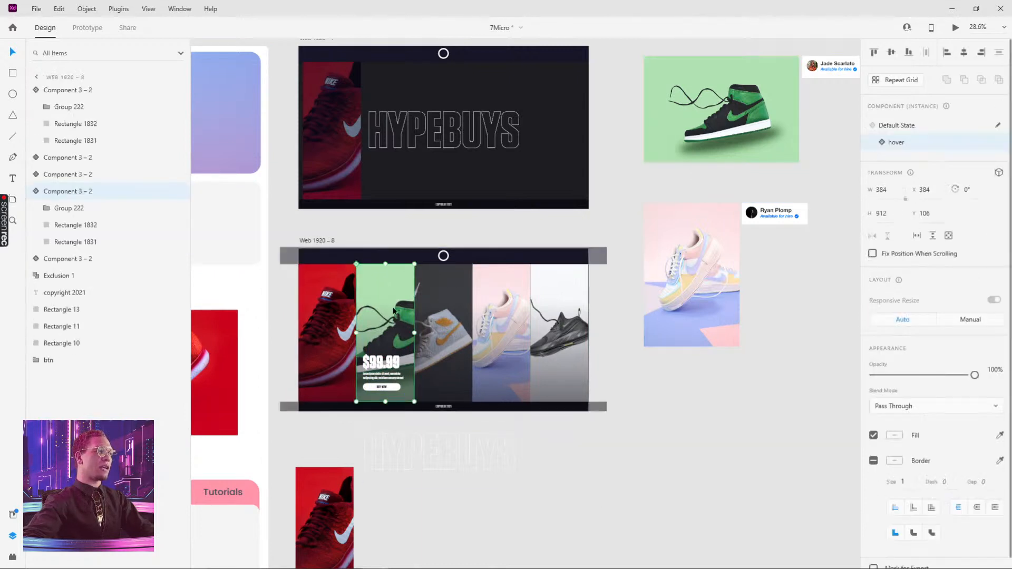
left_click(904, 126)
left_click(898, 143)
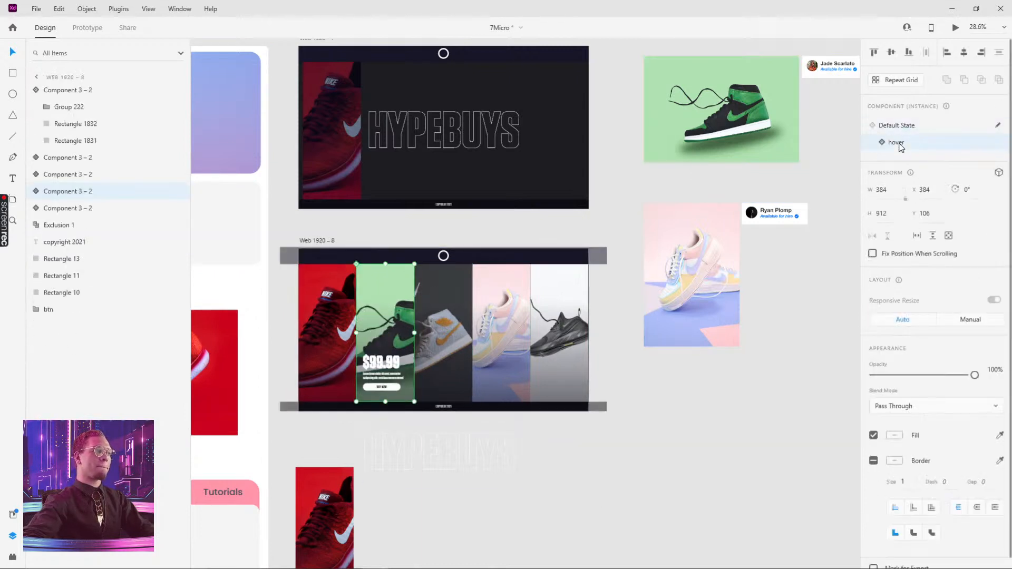
left_click(905, 127)
Fill the third card's hover-state background with the grey sneaker photo
double_click(463, 271)
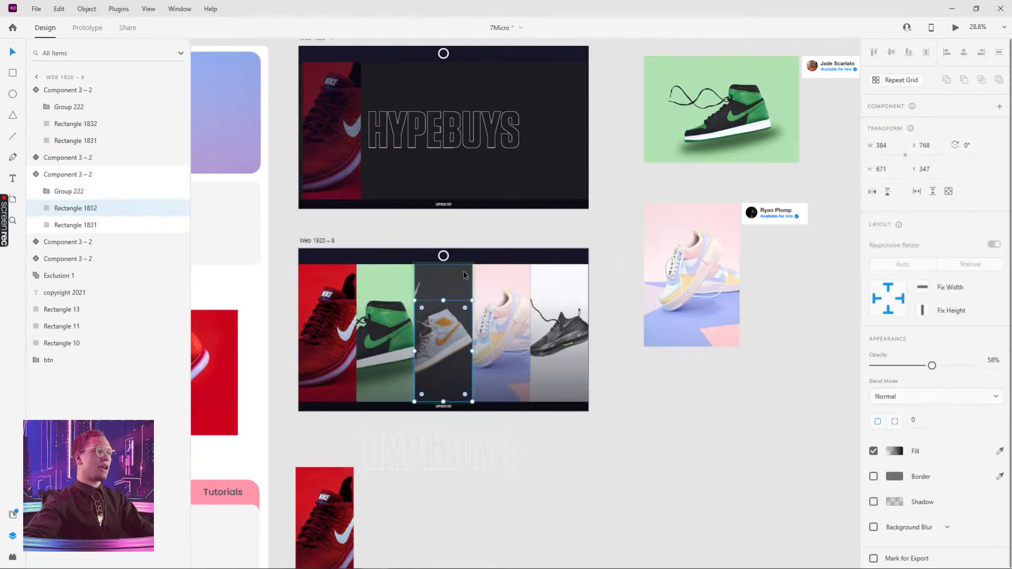
scroll(475, 273, "up", 4)
scroll(474, 273, "right", 5)
left_click(539, 161)
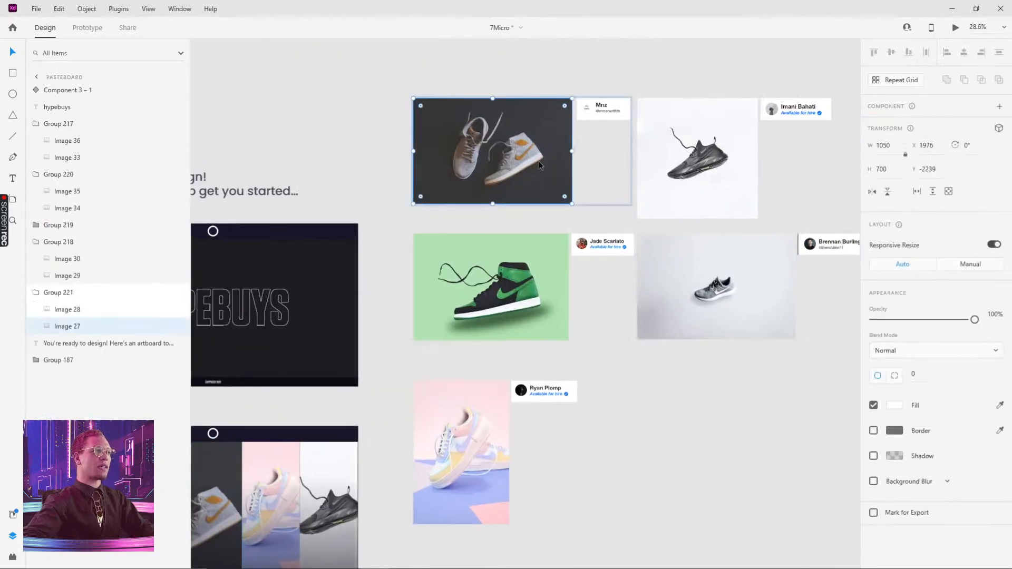
left_click_drag(459, 304, 657, 110)
left_click(415, 268)
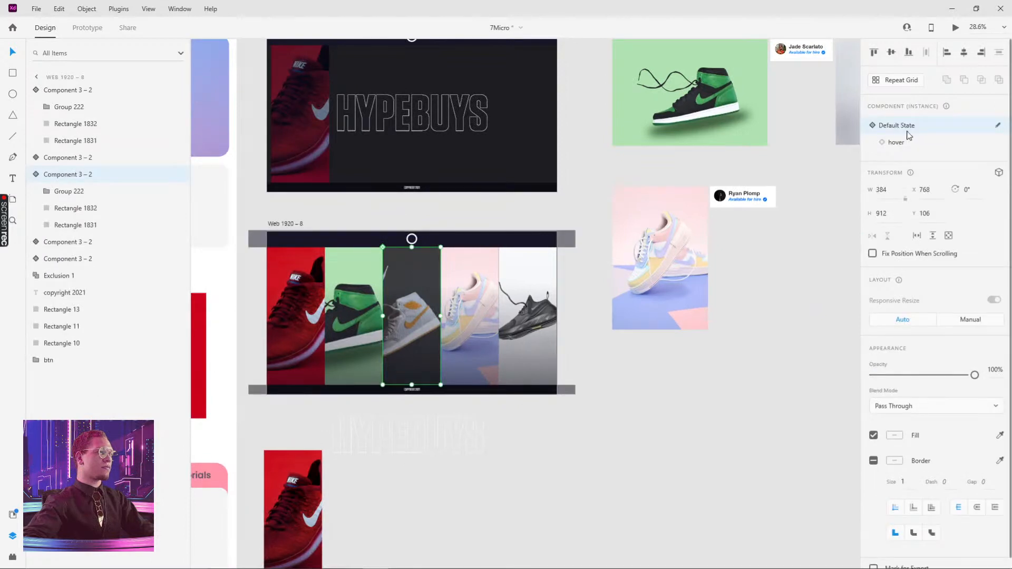
left_click(895, 143)
double_click(425, 254)
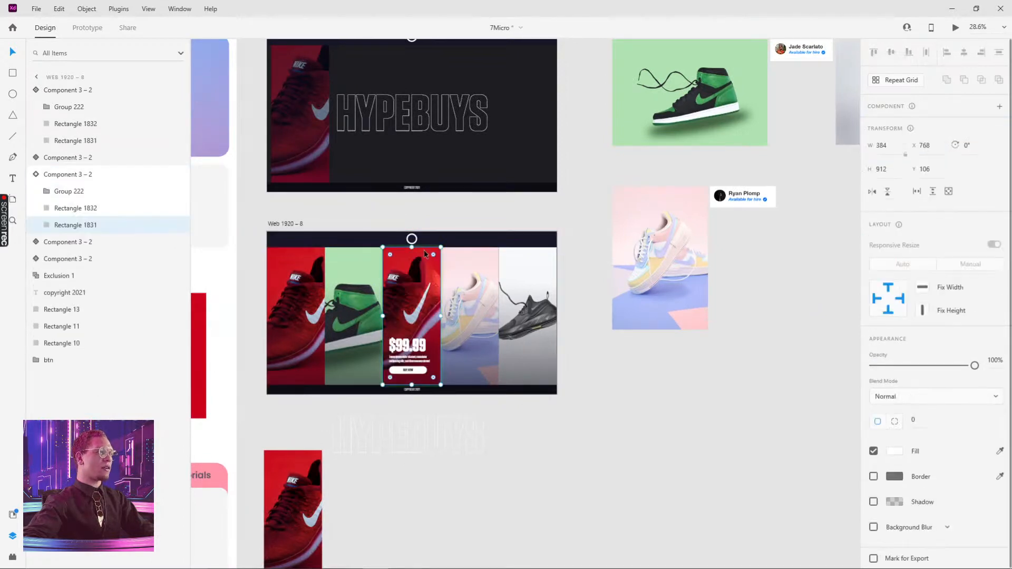
key("ctrl+alt+v")
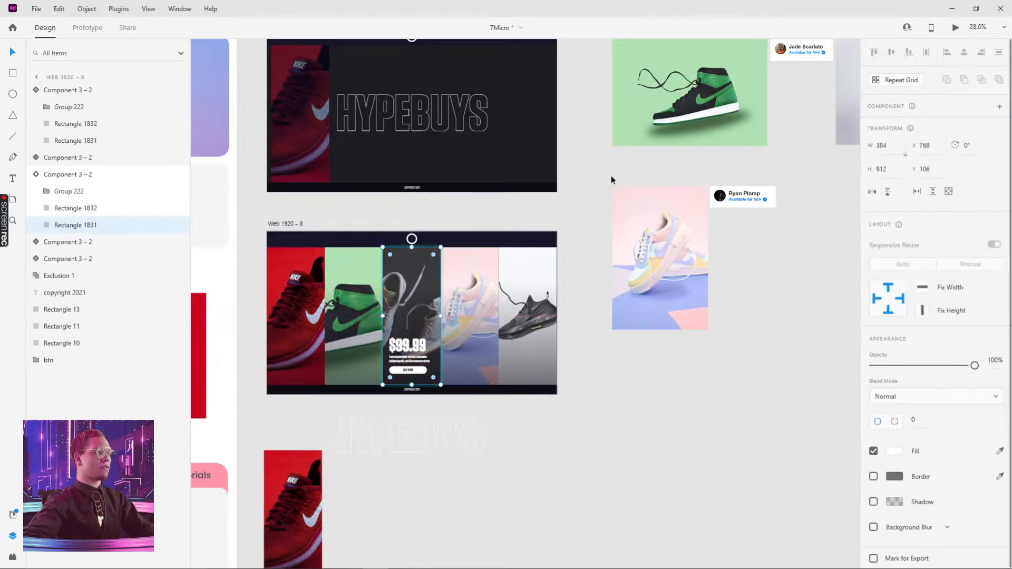
Fill the fourth card's hover-state background with the pink pastel sneaker photo by pasting its appearance
left_click_drag(584, 168, 547, 186)
double_click(450, 279)
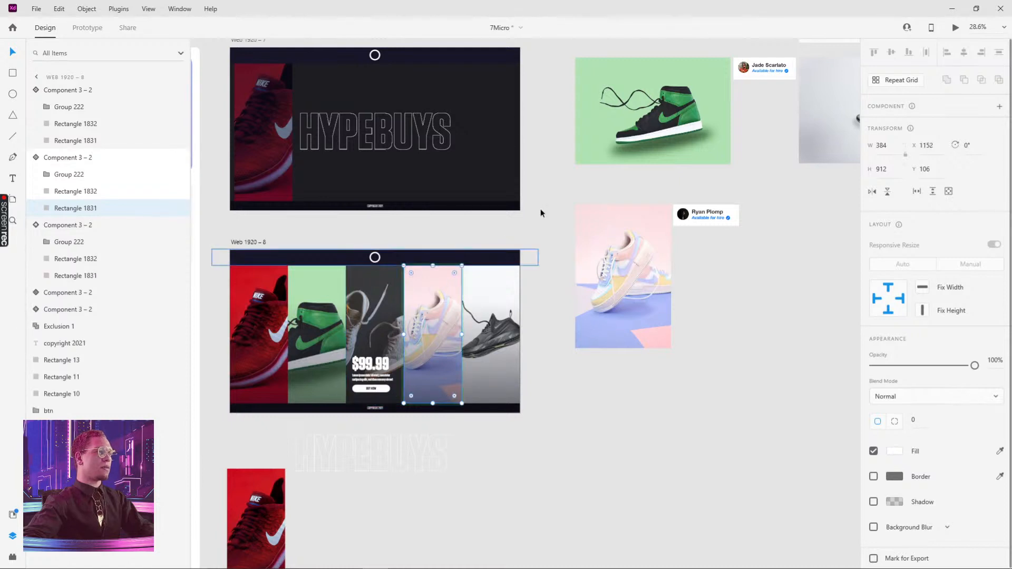
left_click_drag(700, 193, 560, 254)
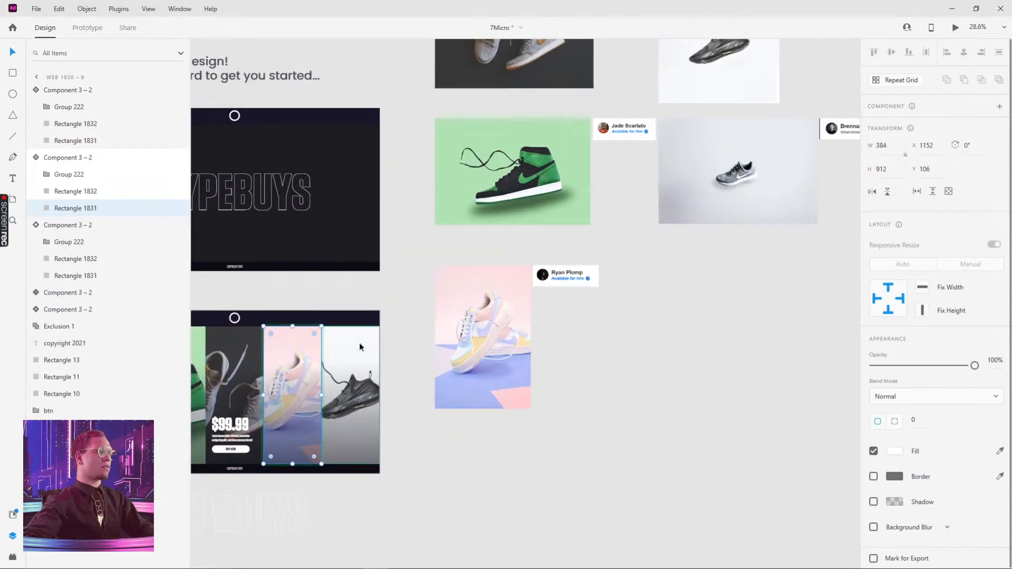
left_click(680, 354)
left_click(346, 343)
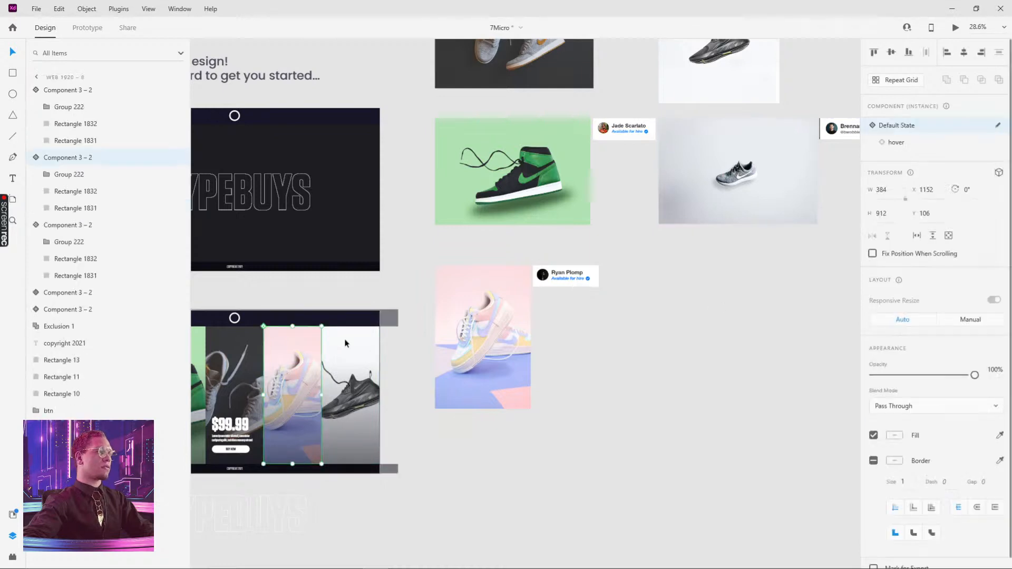
left_click(903, 143)
double_click(501, 307)
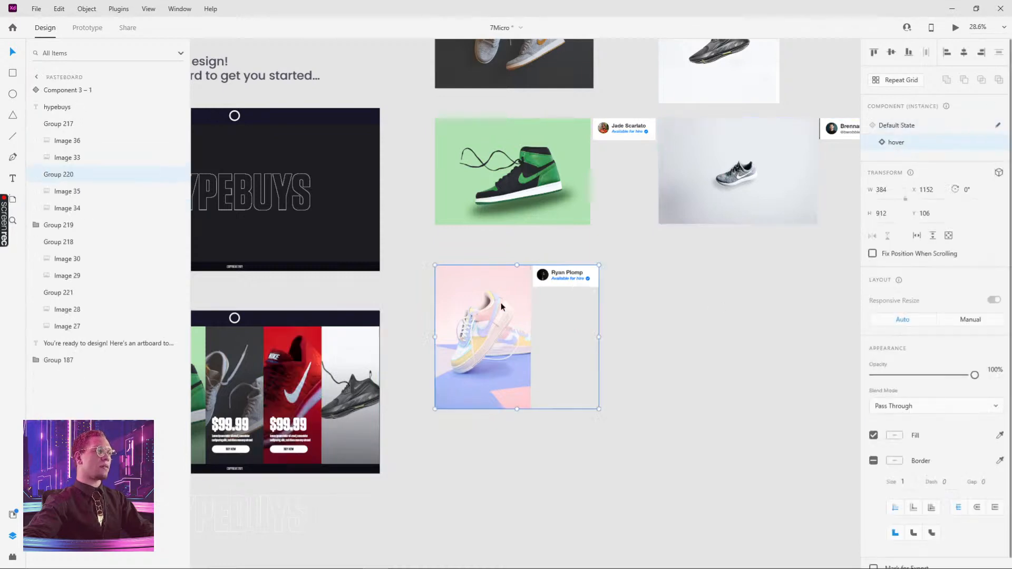
left_click(573, 486)
double_click(283, 339)
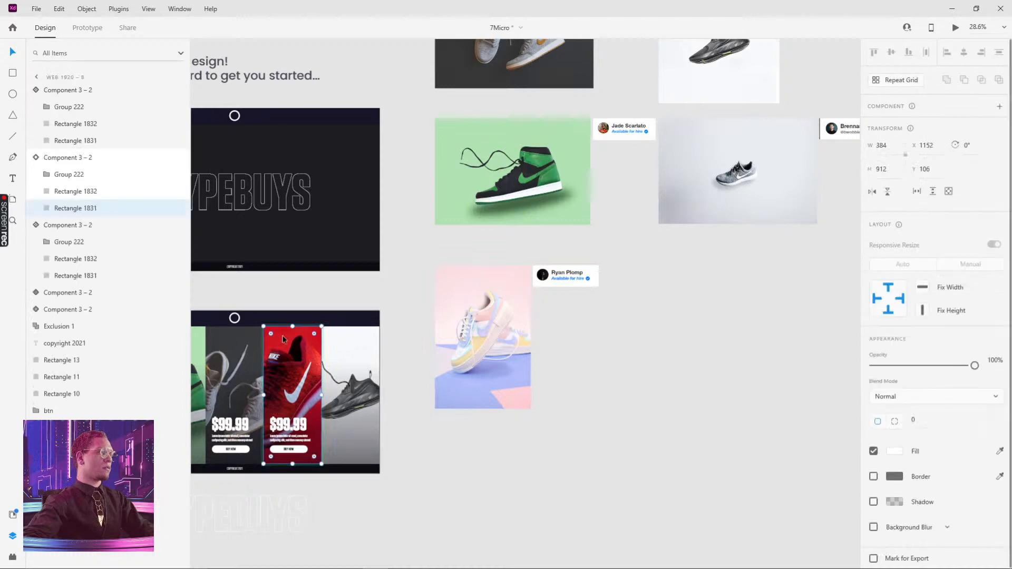
key("ctrl+alt+v")
Fill the fifth card's hover-state background with the black sneaker photo on white
left_click(529, 418)
left_click_drag(603, 320, 642, 427)
double_click(768, 137)
left_click_drag(760, 328, 823, 187)
left_click(451, 311)
left_click(894, 142)
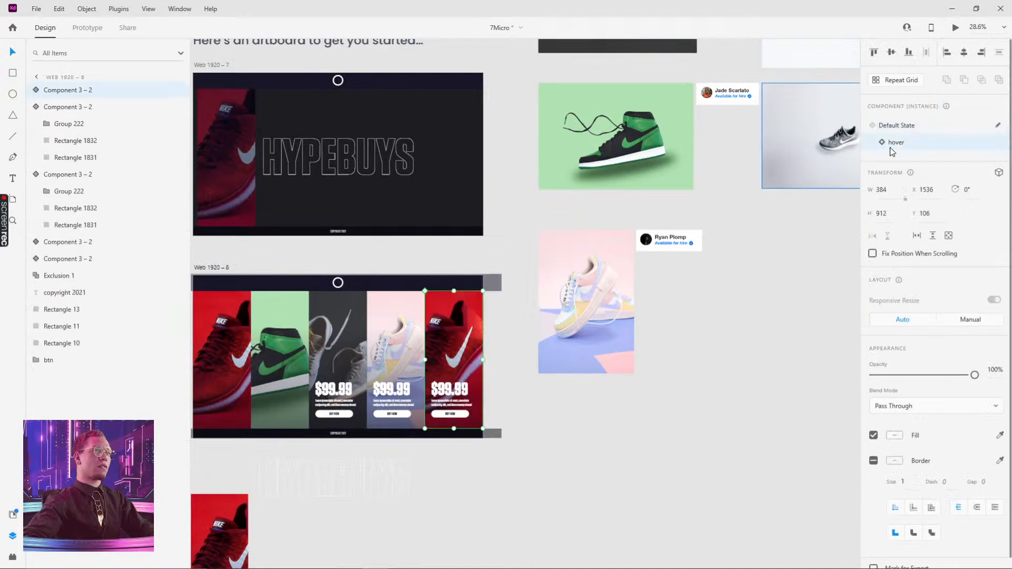
left_click(494, 330)
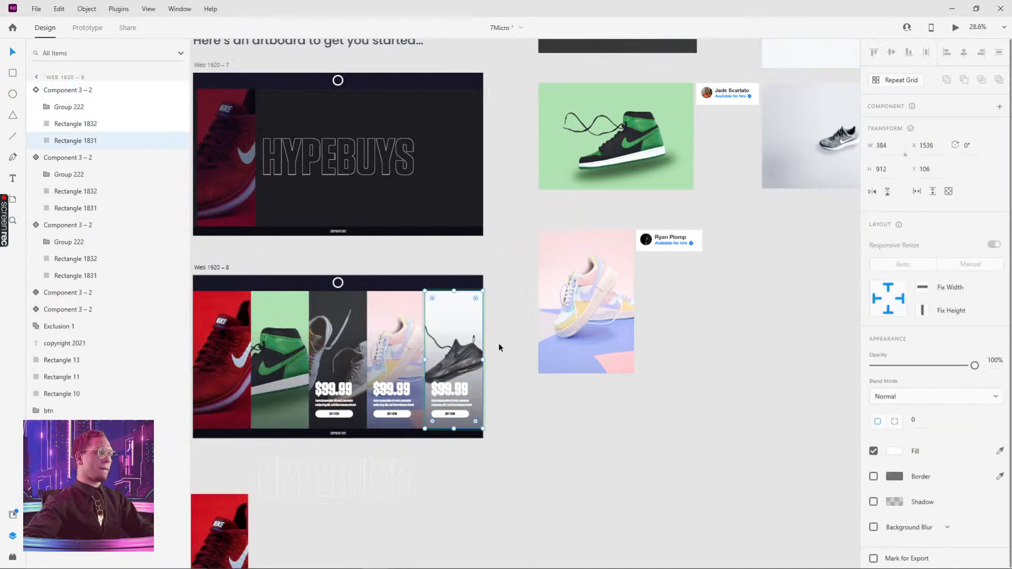
double_click(454, 311)
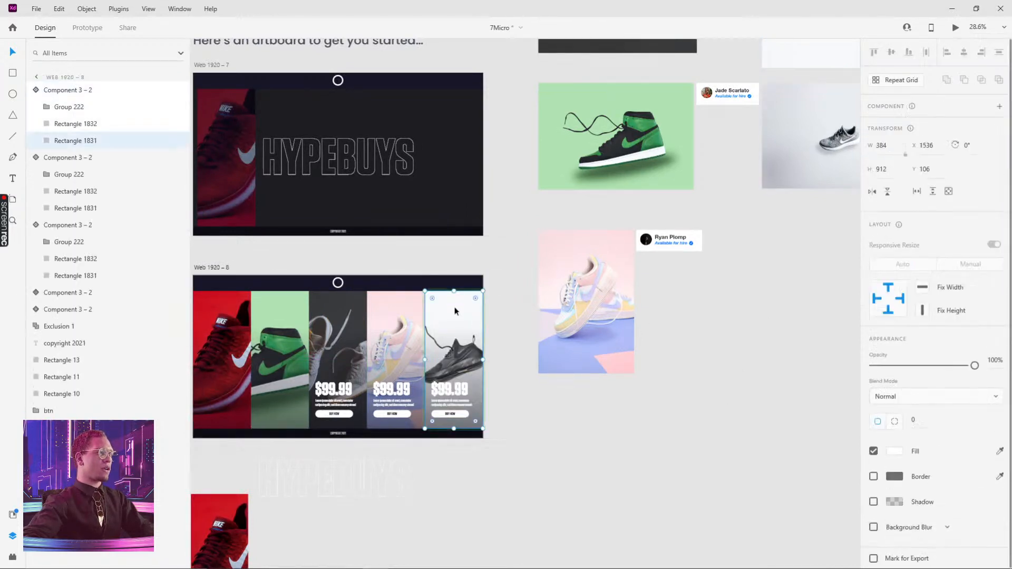
left_click_drag(465, 303, 480, 298)
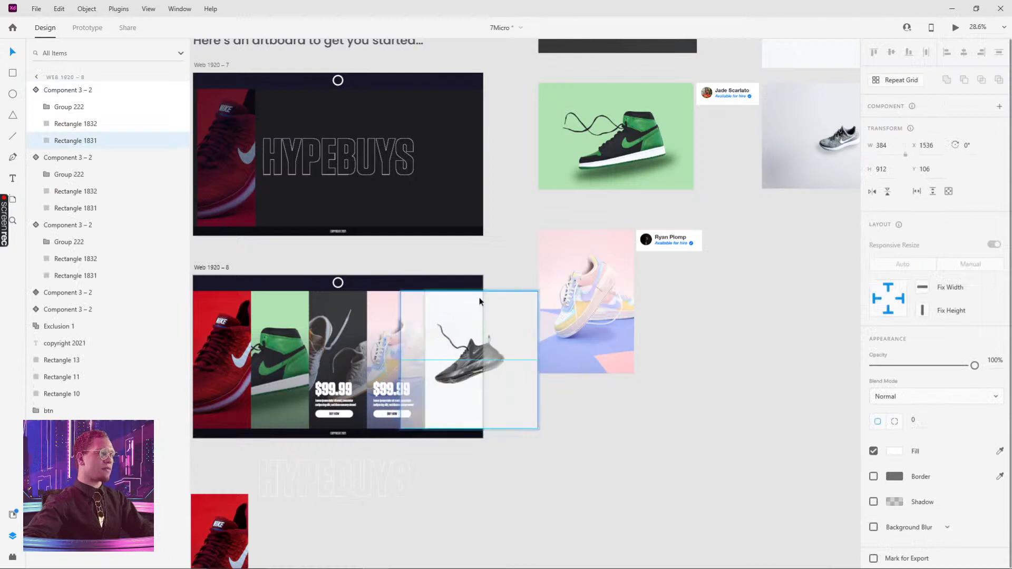
left_click(486, 455)
double_click(385, 302)
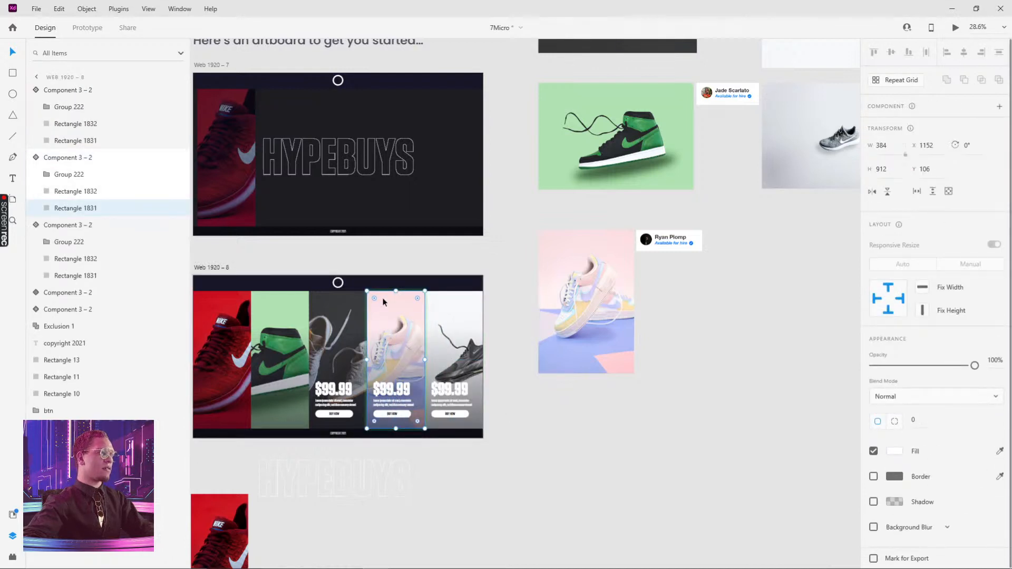
double_click(384, 302)
left_click_drag(385, 302, 394, 301)
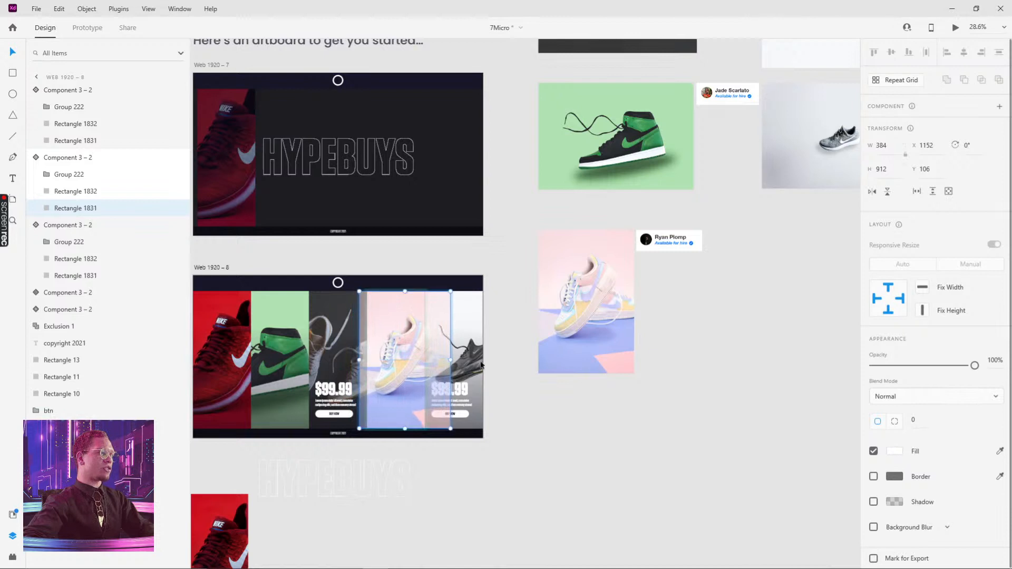
left_click(615, 434)
Switch the fourth, fifth and third shoe cards back to their default state
left_click(404, 311)
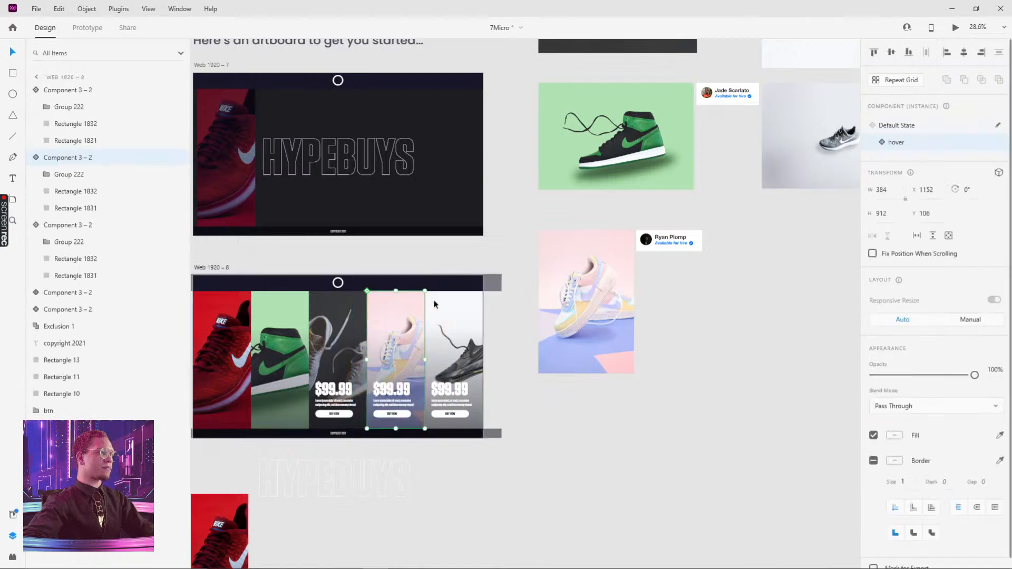
left_click(901, 127)
left_click(465, 326)
left_click(895, 127)
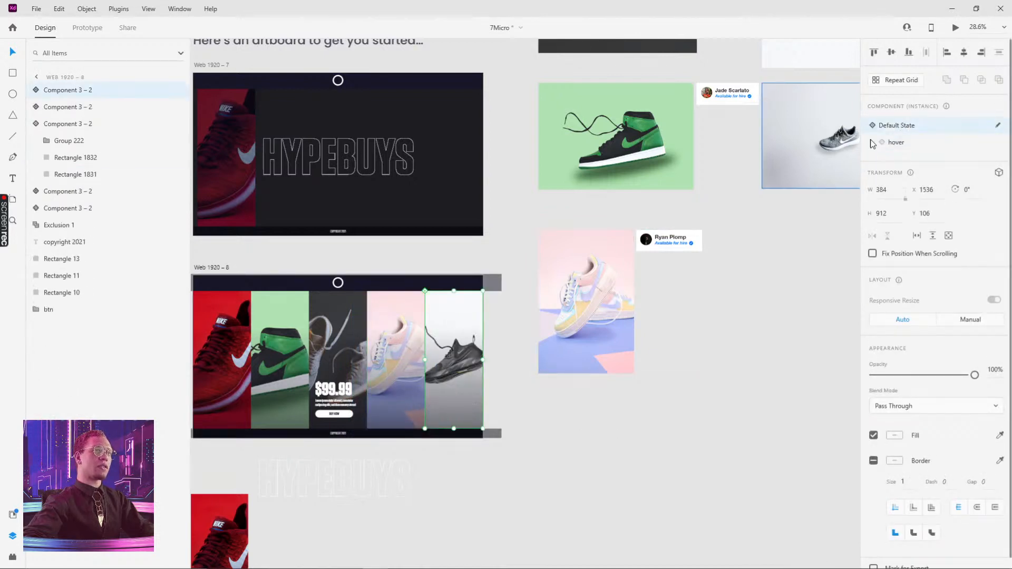
left_click(353, 324)
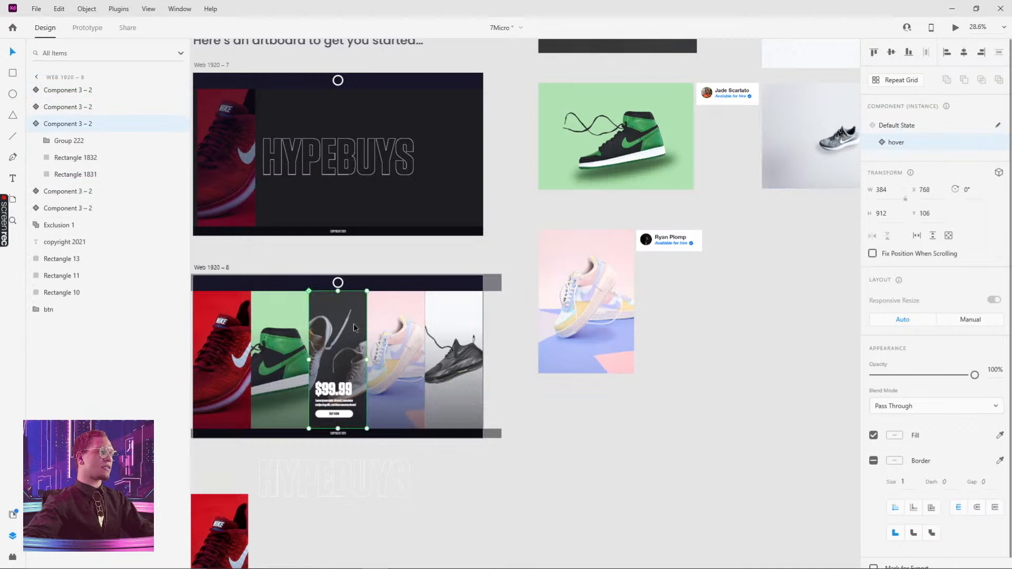
left_click(899, 127)
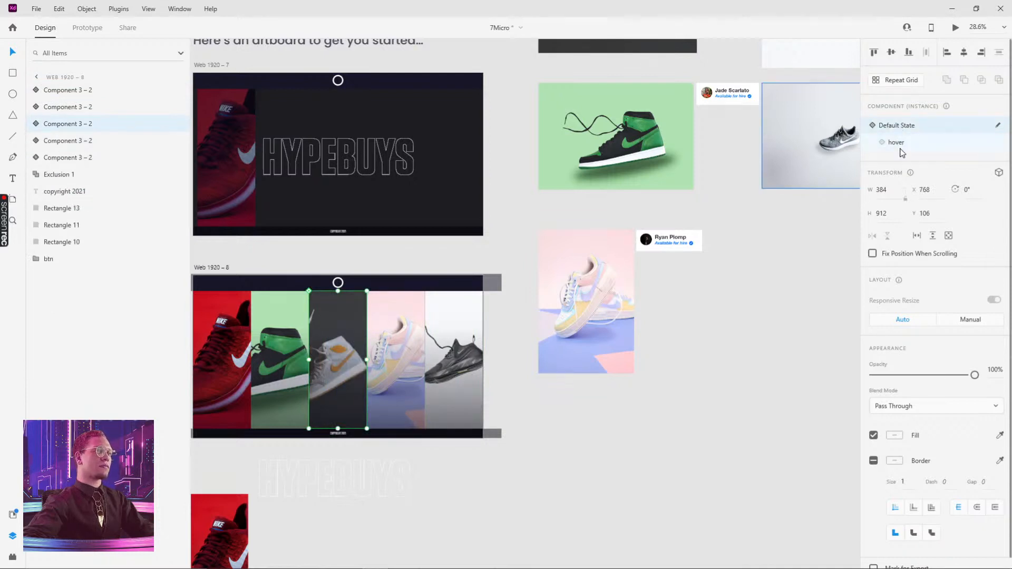
left_click(903, 144)
left_click(905, 127)
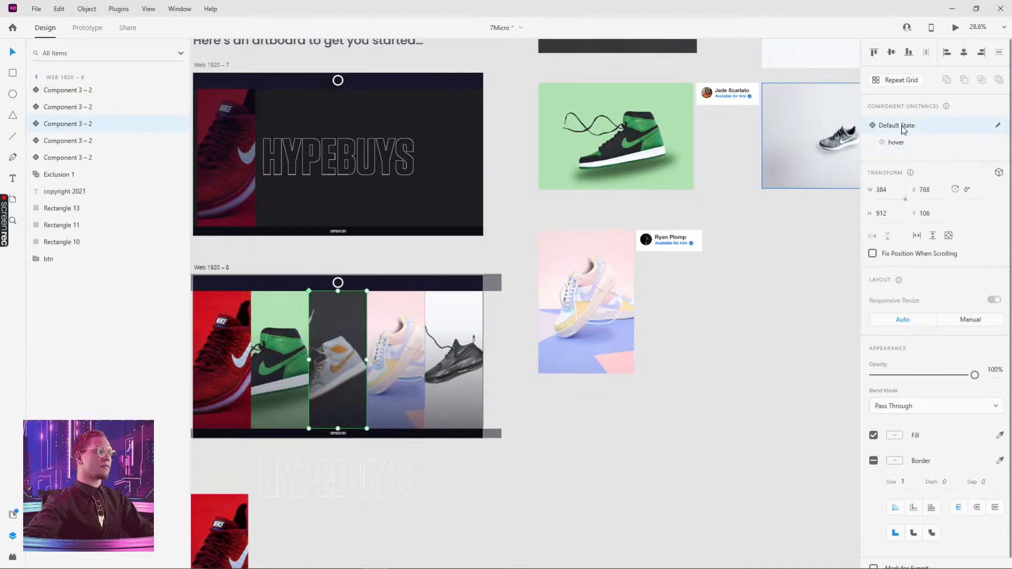
Preview the shoe-card artboard and close the preview window
left_click_drag(472, 451, 690, 402)
left_click(416, 217)
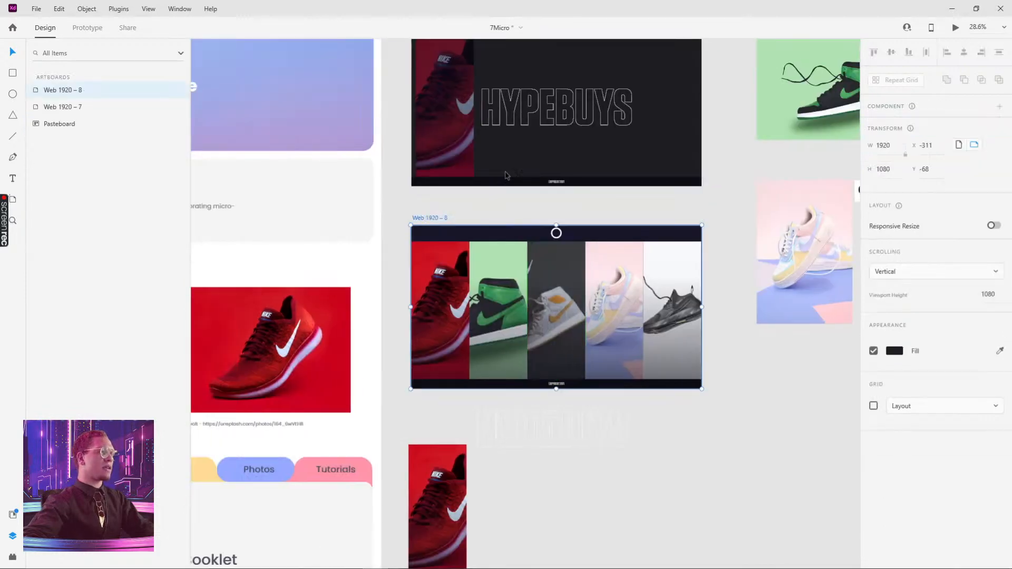
left_click(956, 28)
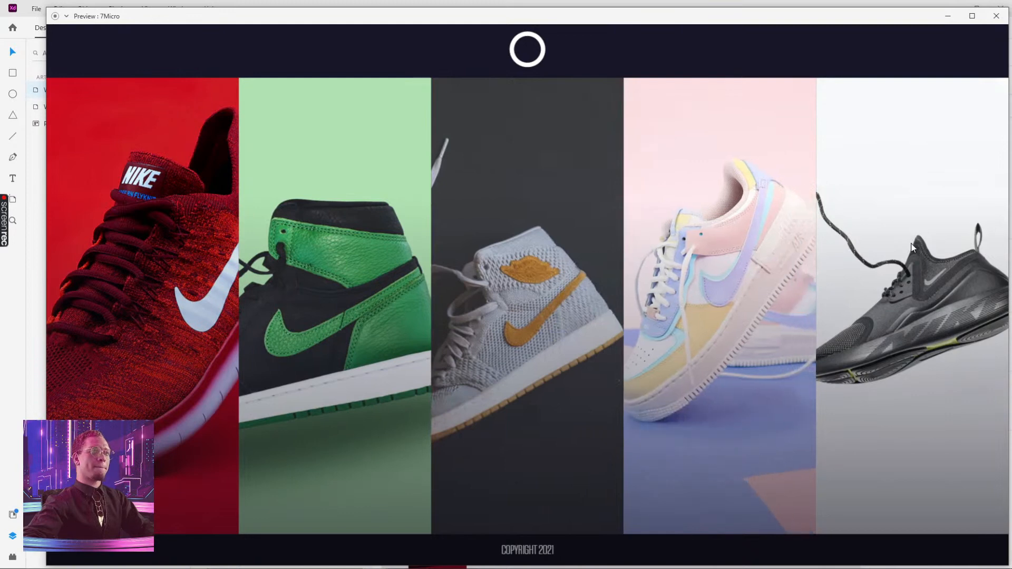
left_click(997, 15)
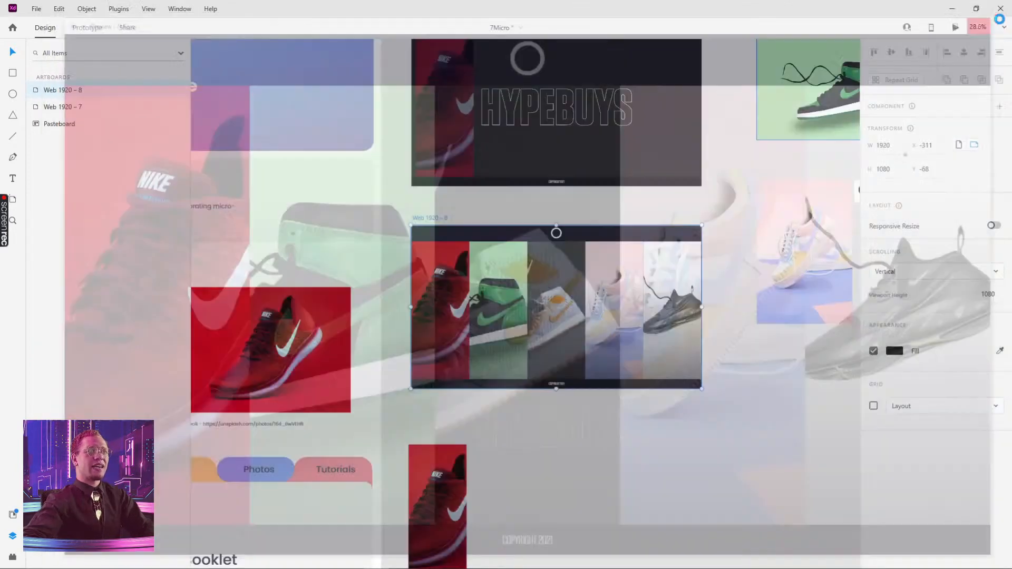
Paste the HYPEBUYS outline title onto the shoe-card artboard and position it over the cards
key("ctrl+v")
left_click_drag(598, 421, 609, 305)
left_click(674, 460)
scroll(642, 459, "up", 3)
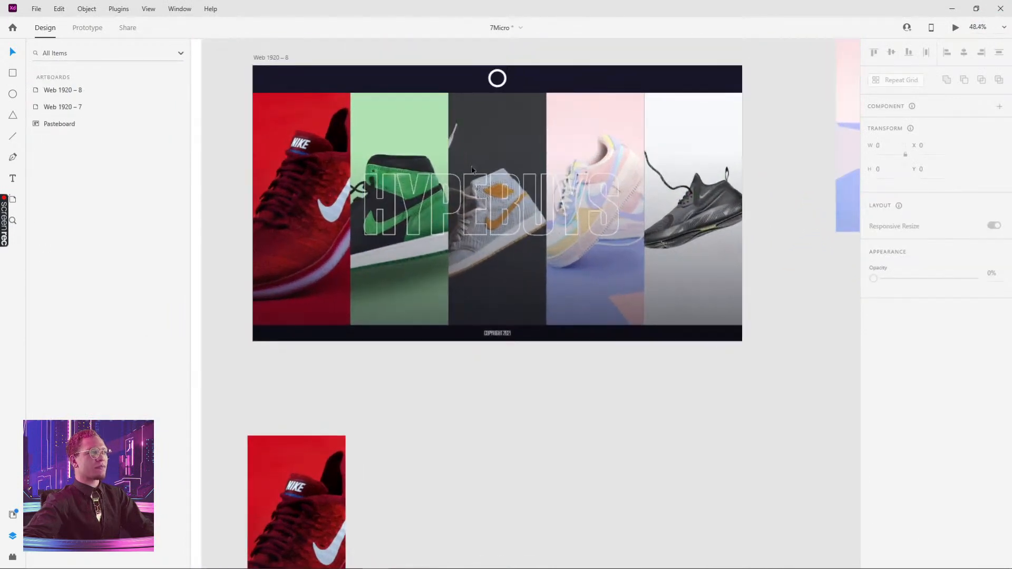
left_click(556, 232)
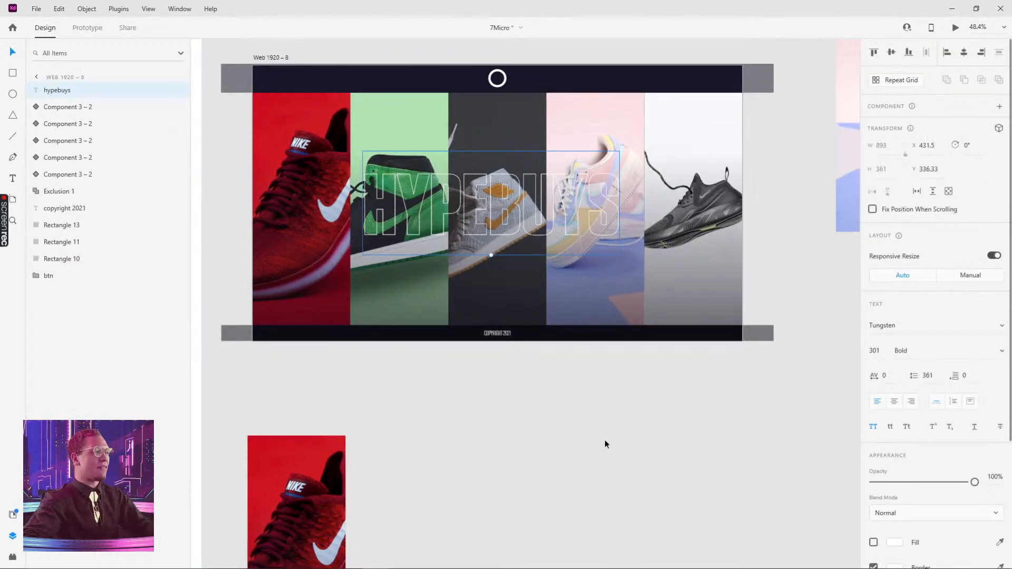
left_click(619, 431)
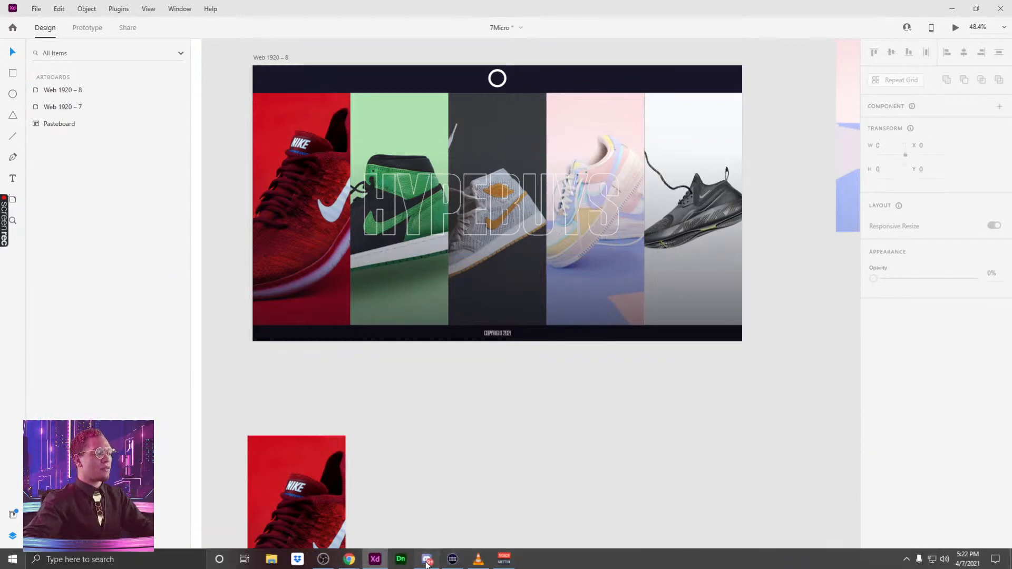
Switch to Discord and play the Stacks challenge video in the challenge channel
left_click(426, 560)
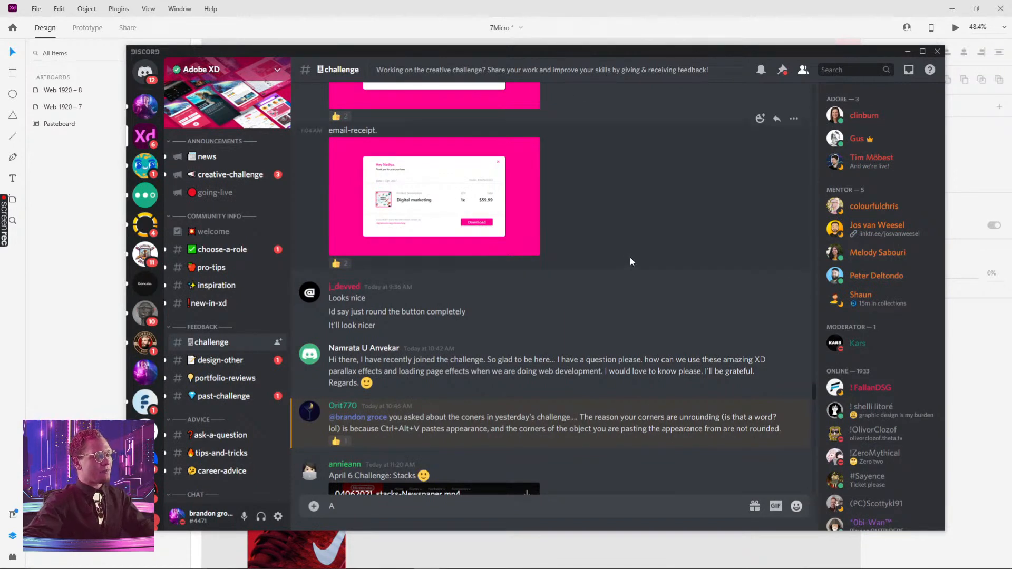
scroll(630, 257, "down", 5)
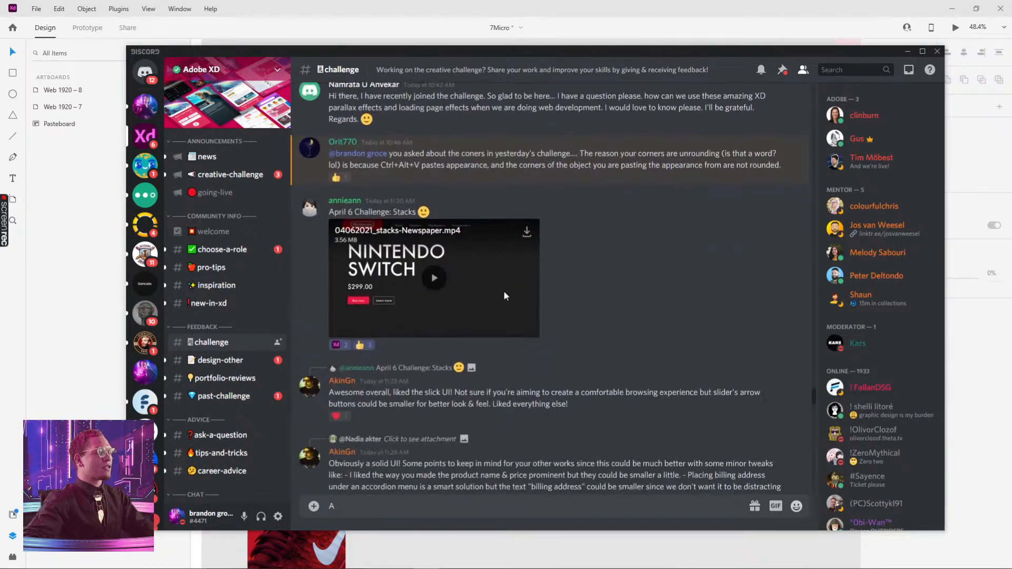
left_click(435, 283)
left_click(532, 330)
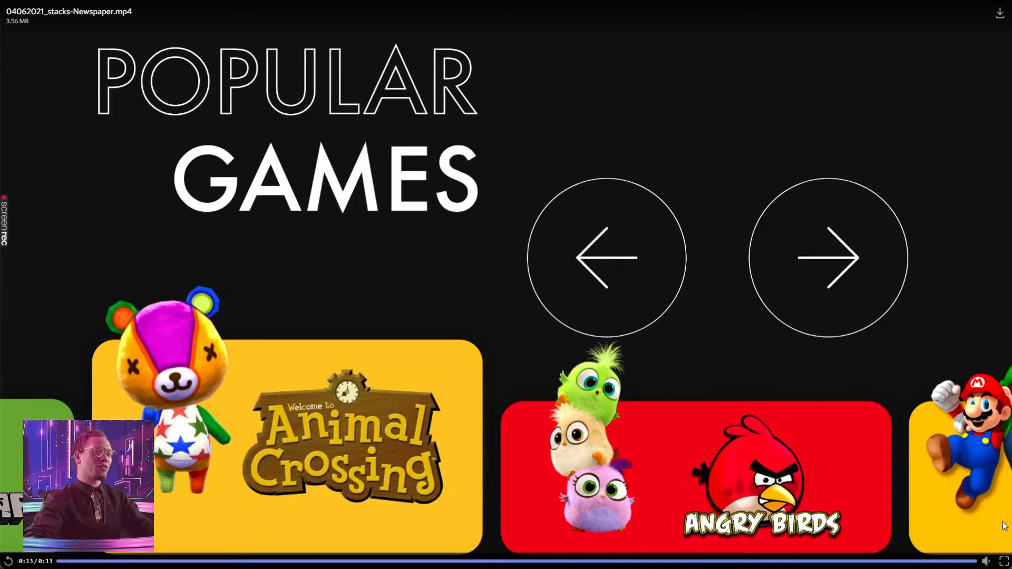
left_click(1004, 561)
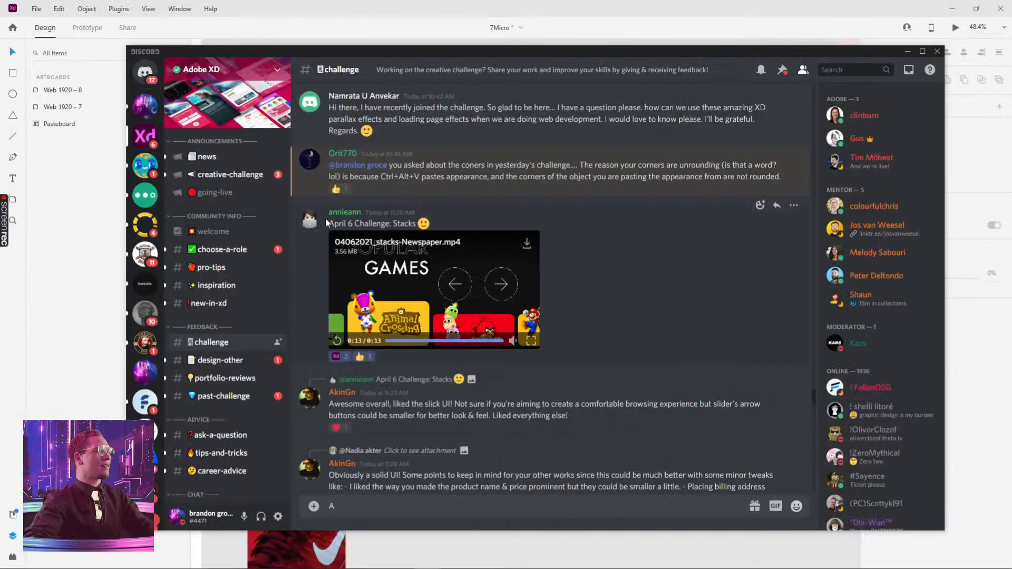
Scroll the challenge channel and play the Day5 Adobe XD video submission
scroll(608, 250, "down", 7)
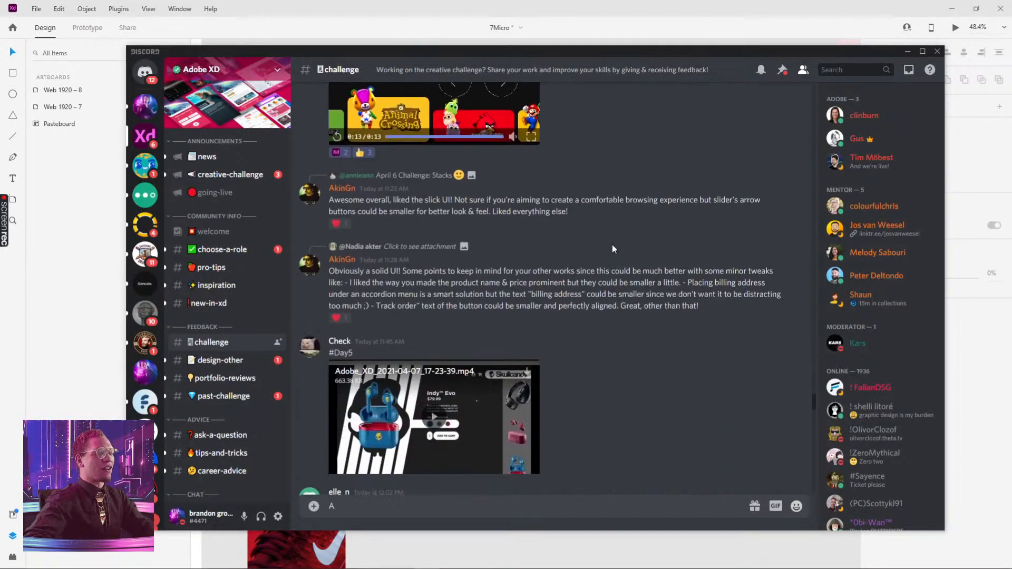
scroll(614, 240, "down", 2)
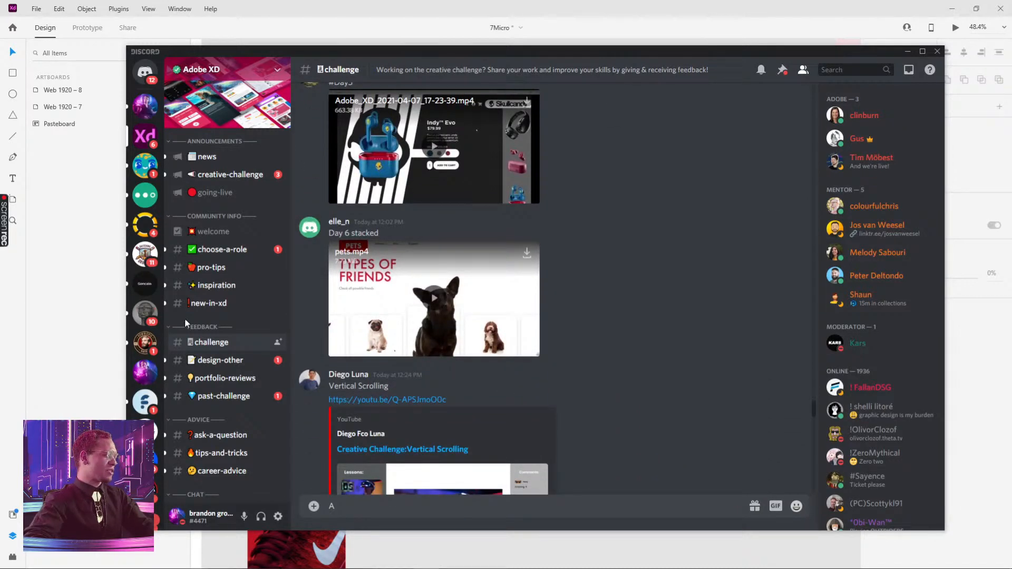
scroll(640, 285, "up", 1)
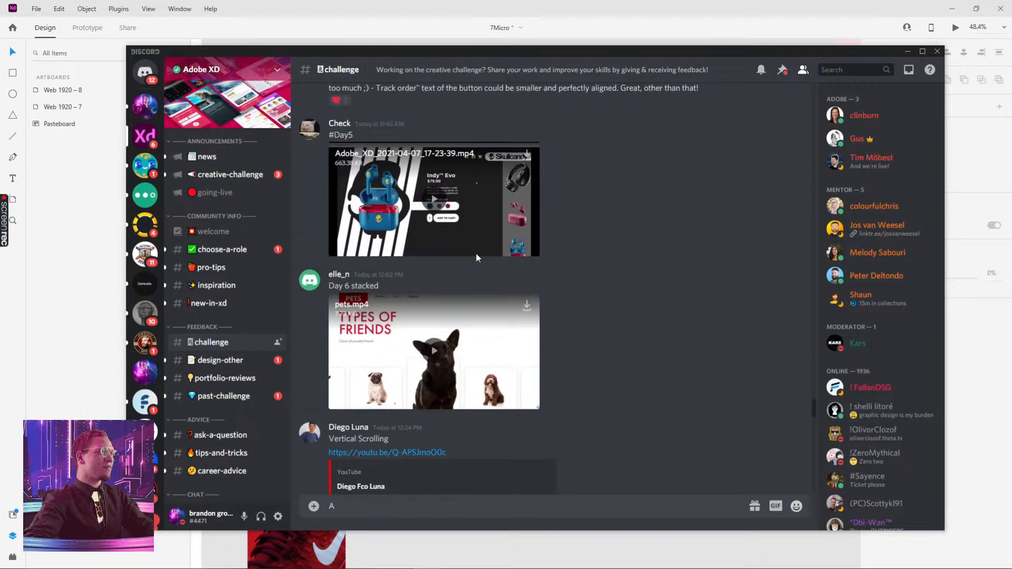
left_click(431, 199)
left_click(530, 249)
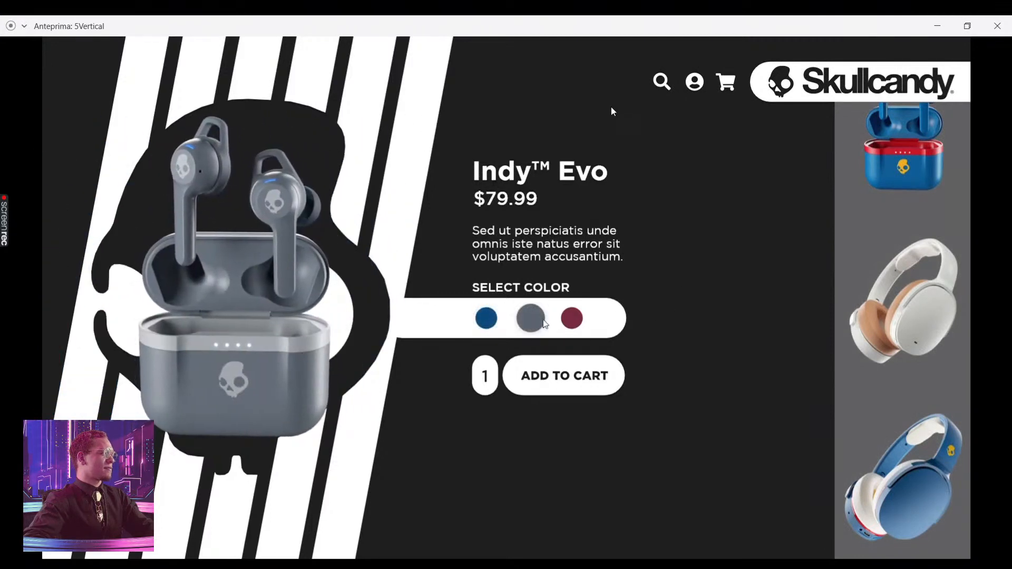
mouse_move(598, 106)
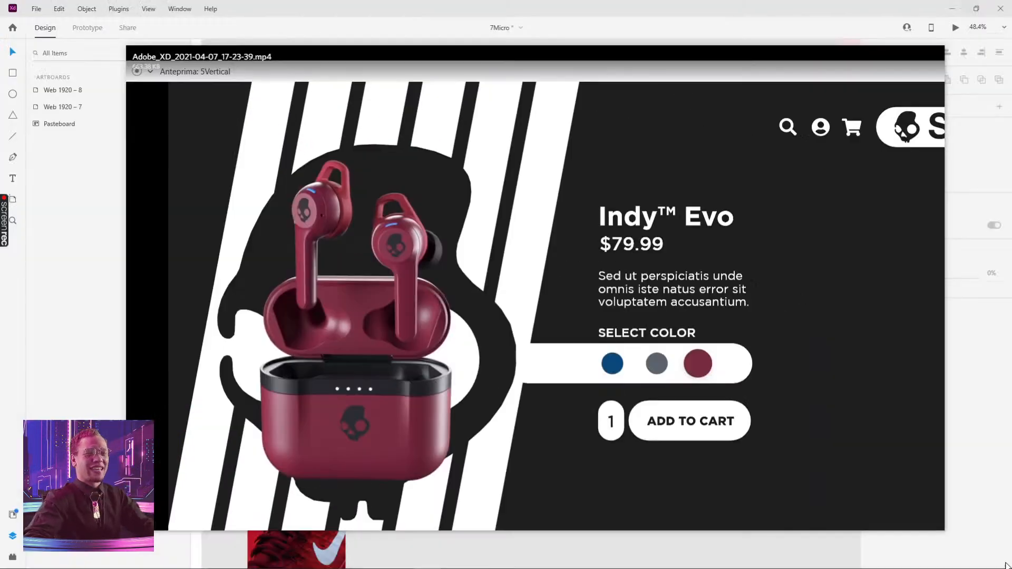
left_click(997, 26)
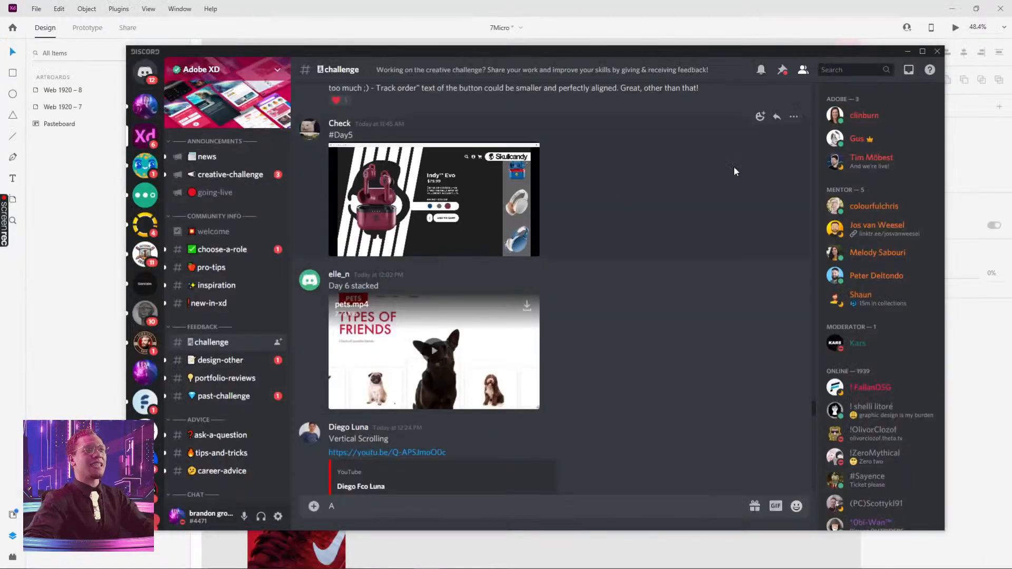
Scroll further through the challenge channel's posts and submissions
scroll(491, 286, "down", 10)
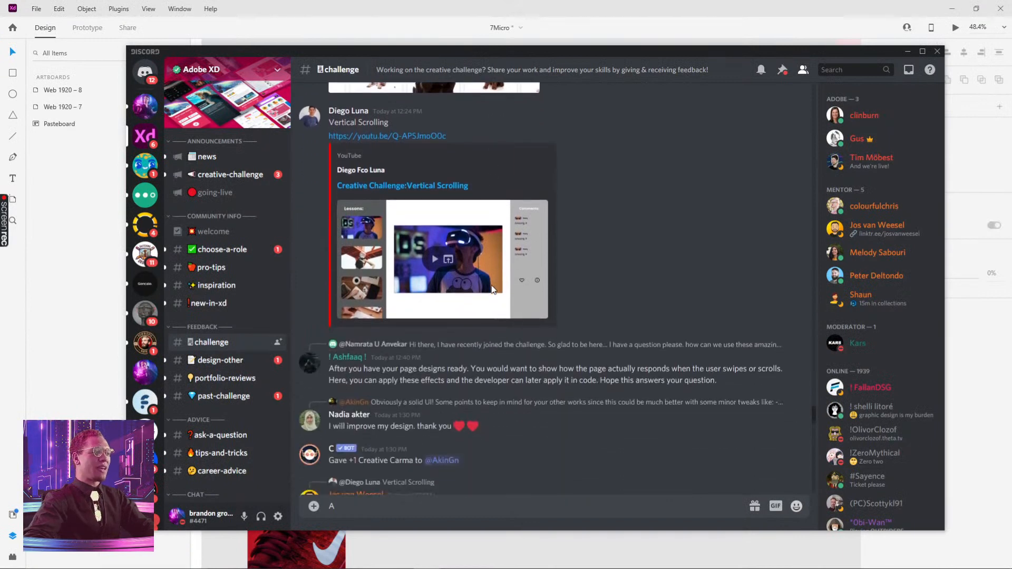
scroll(496, 279, "down", 2)
scroll(498, 274, "down", 6)
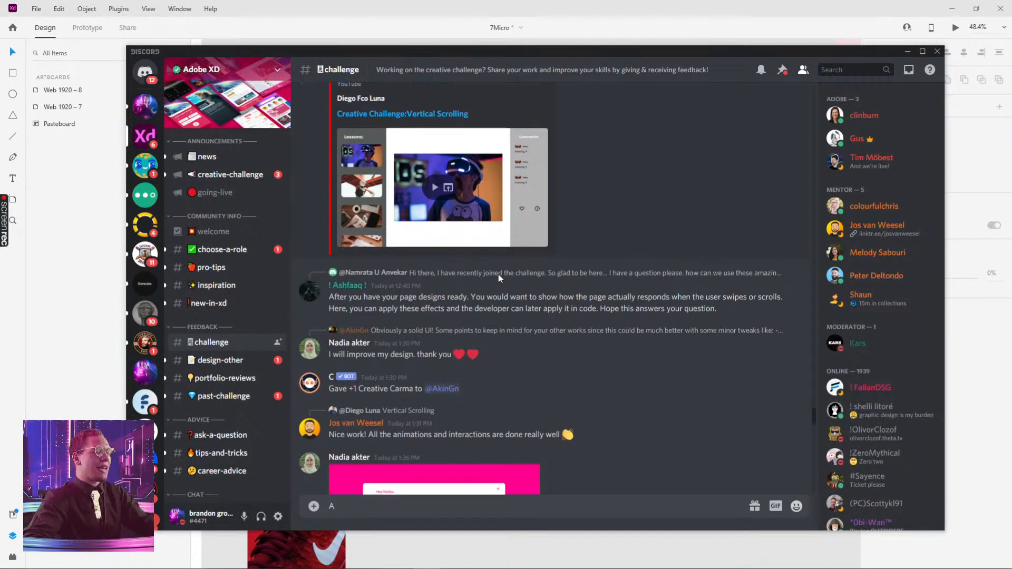
scroll(499, 275, "down", 13)
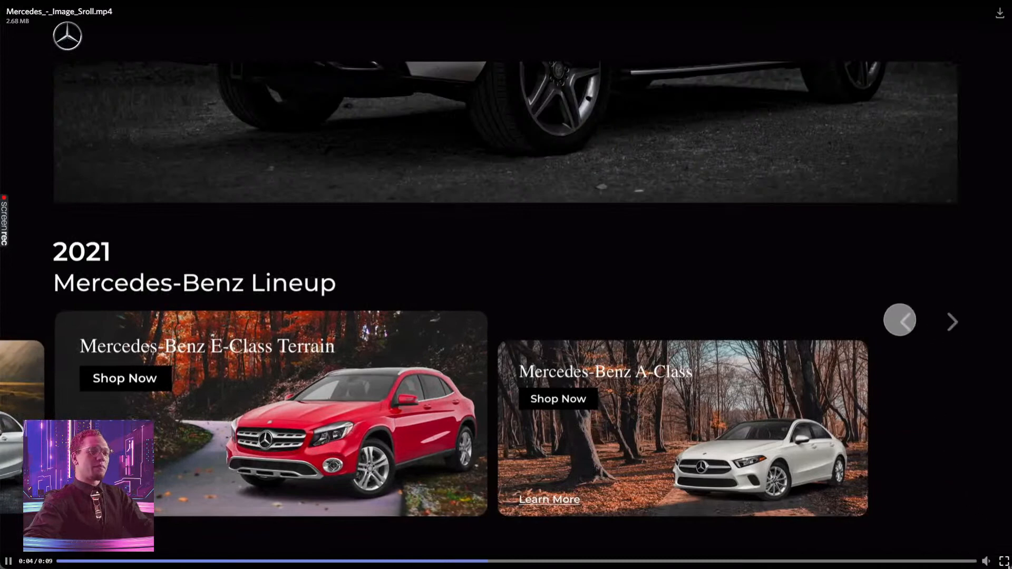
Exit the full-screen Mercedes image scroll video and scroll down the challenge channel
left_click(1004, 561)
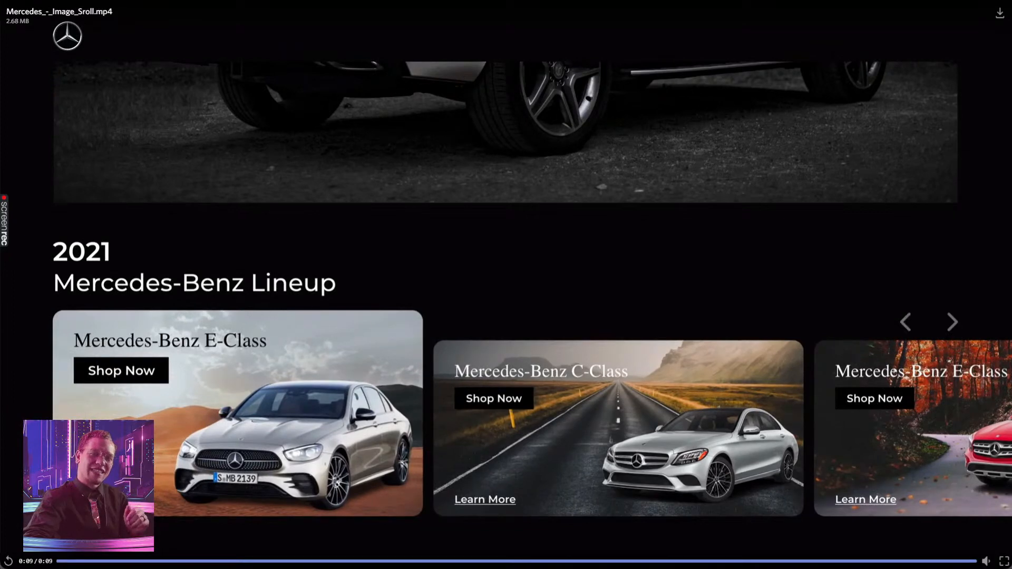
left_click(1004, 561)
scroll(471, 302, "down", 15)
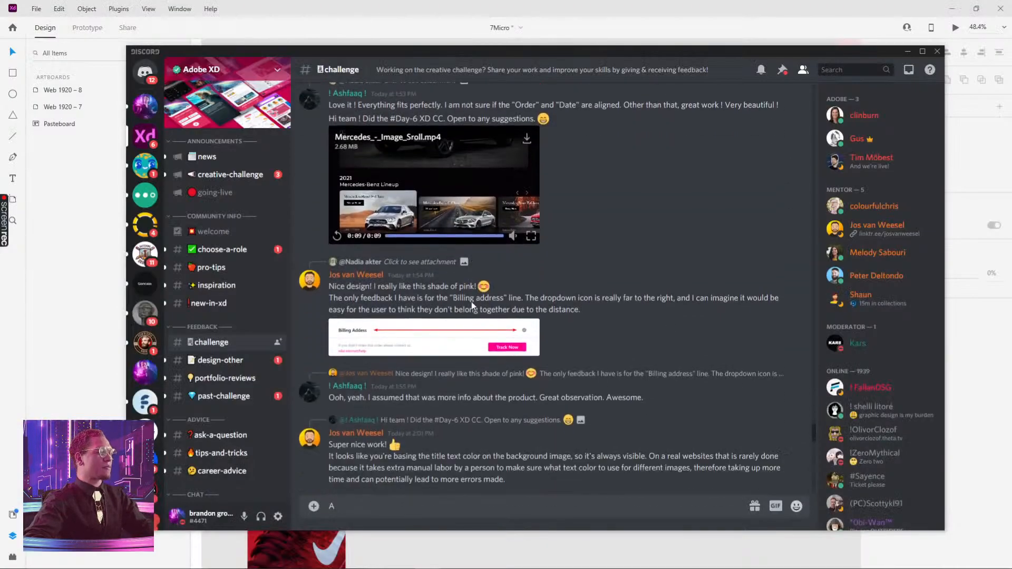
scroll(473, 302, "down", 7)
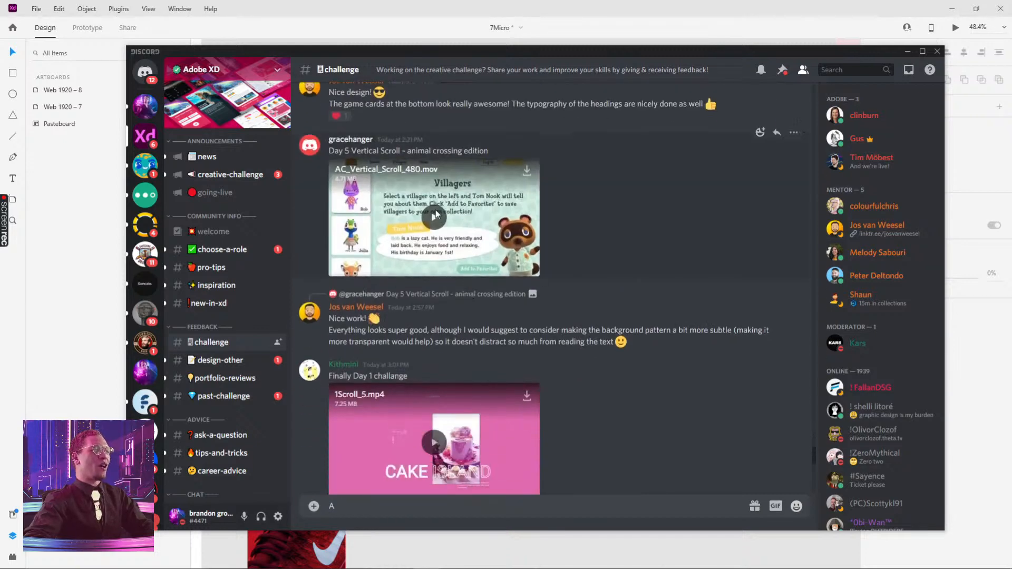
Watch the AC_Vertical_Scroll_480 Animal Crossing submission full screen, then scroll on through the channel
left_click(527, 269)
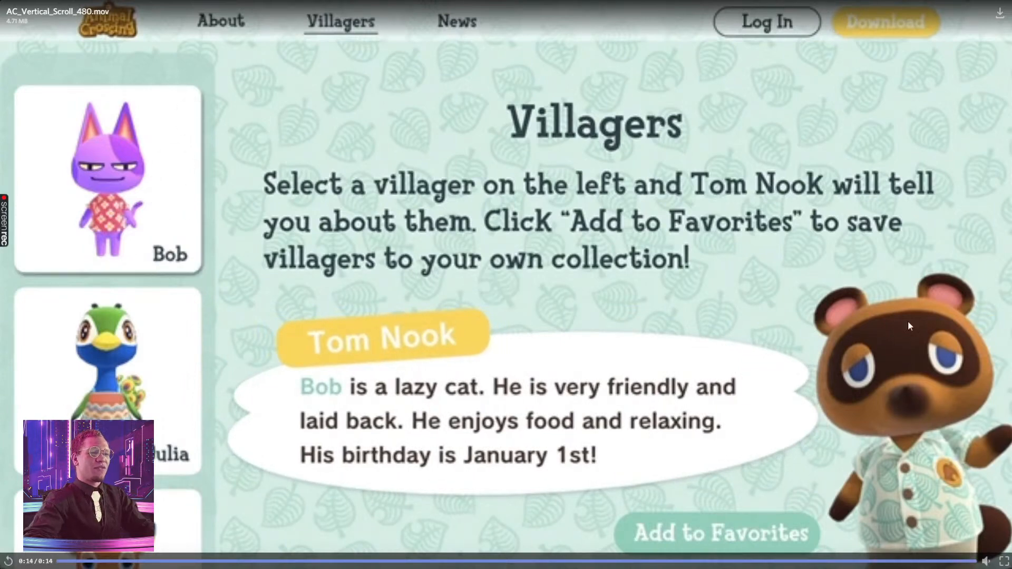
left_click(1003, 561)
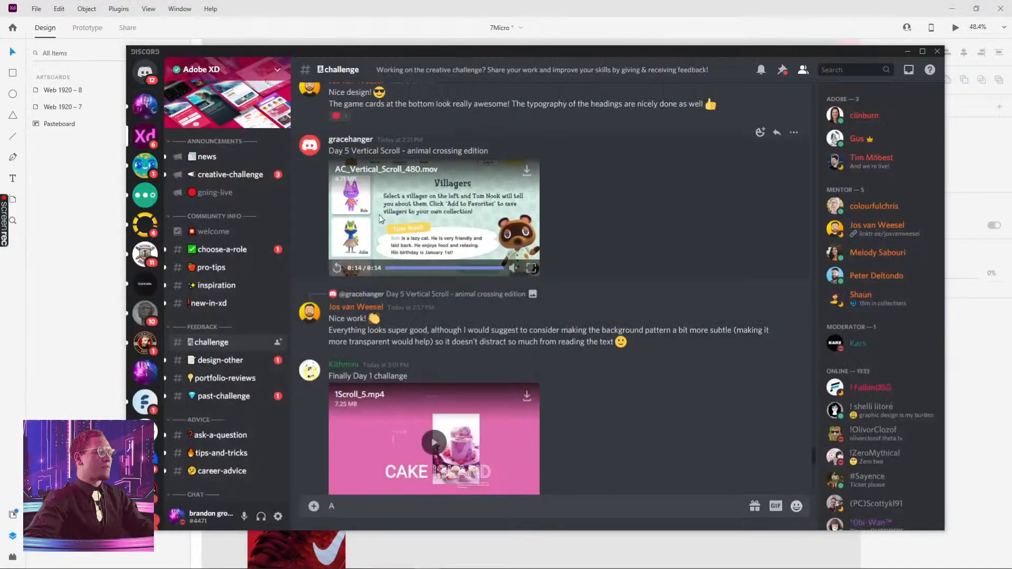
scroll(412, 217, "down", 15)
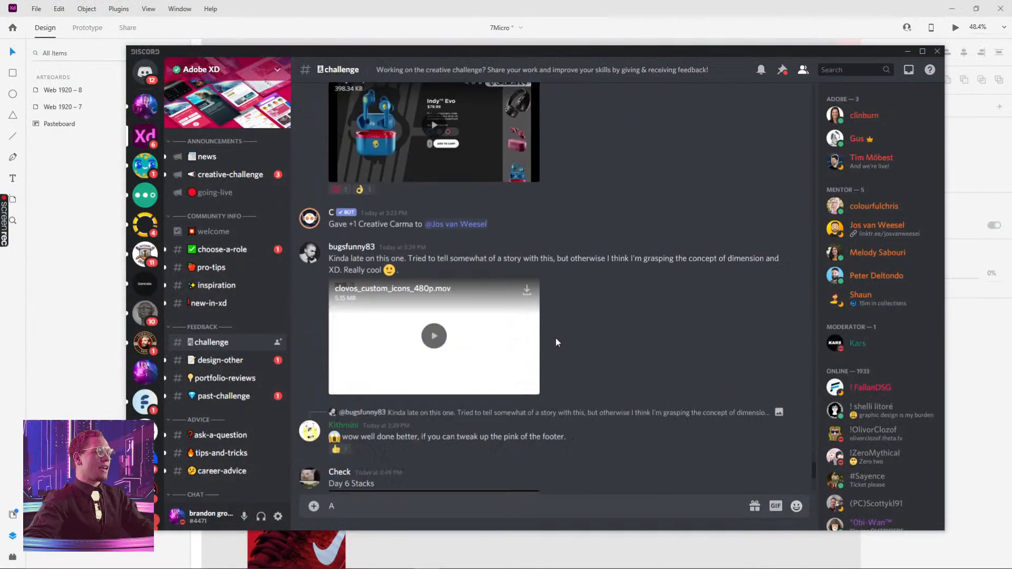
scroll(575, 312, "down", 8)
scroll(486, 213, "up", 2)
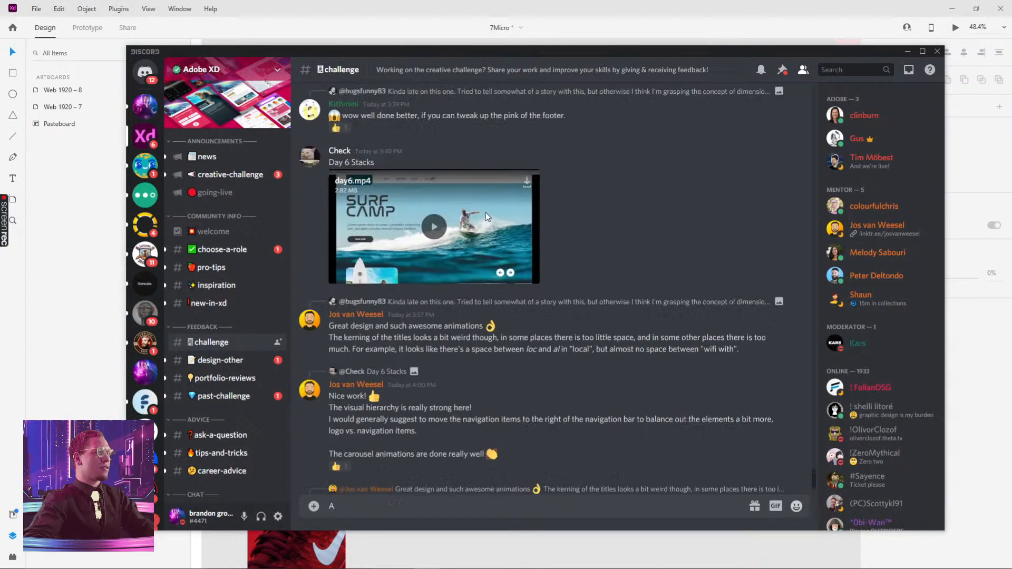
Play the day6.mp4 Surf Camp submission full screen and return to the channel
left_click(485, 213)
left_click(530, 313)
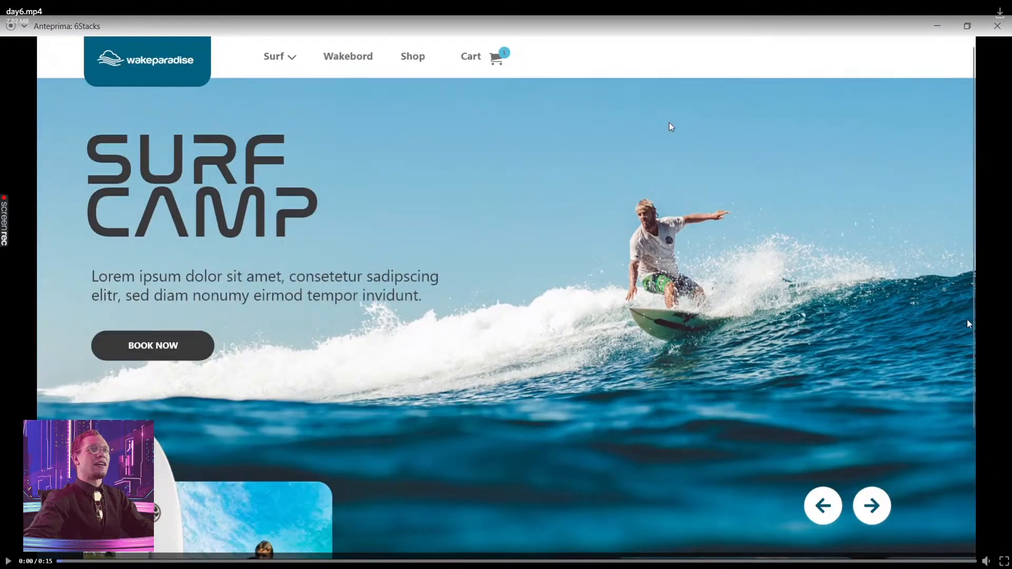
left_click(1007, 562)
scroll(501, 337, "down", 5)
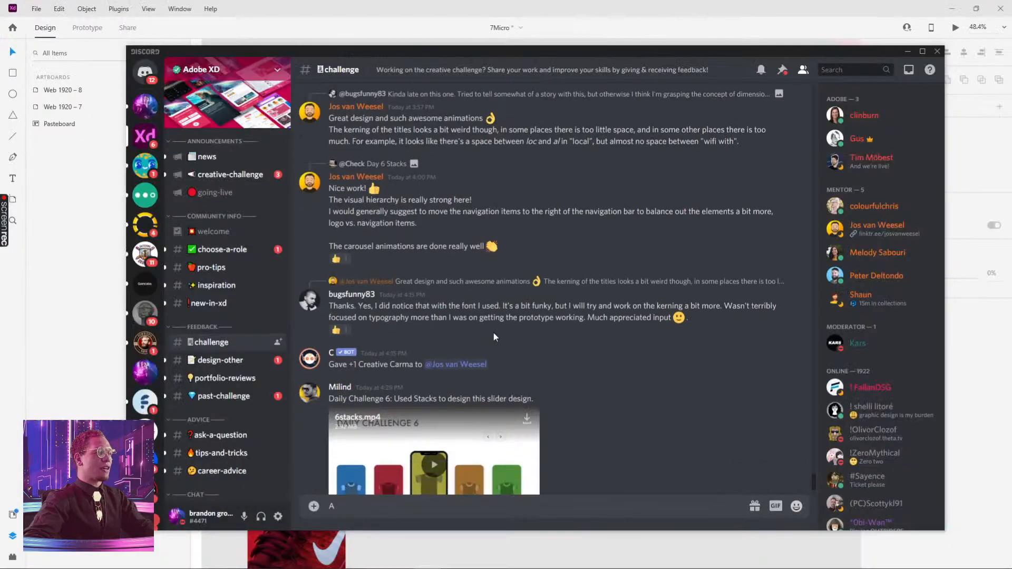
Scroll back up through earlier challenge submissions and mentor feedback
scroll(493, 332, "up", 7)
scroll(494, 328, "up", 15)
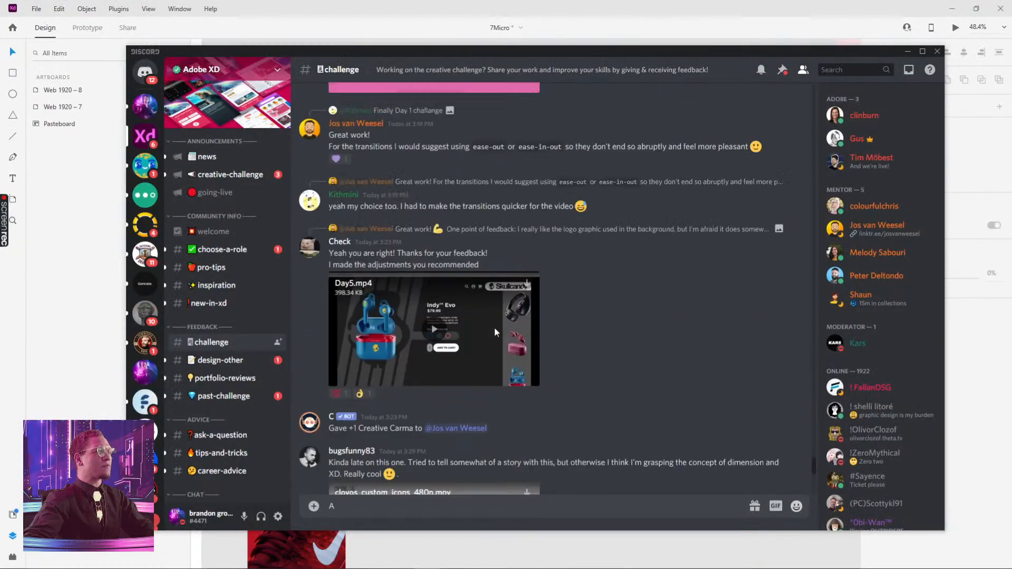
scroll(491, 311, "up", 15)
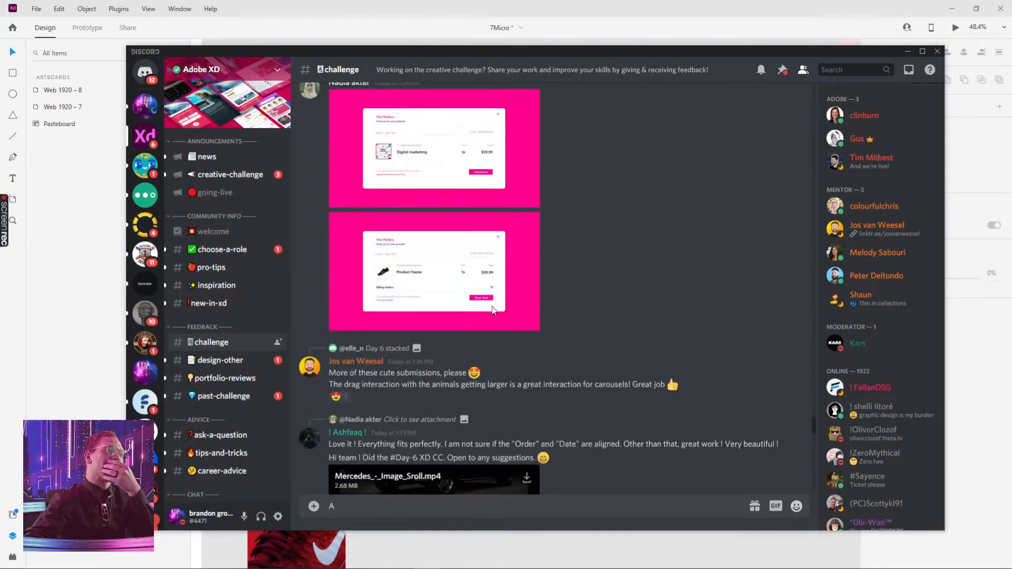
scroll(466, 306, "up", 15)
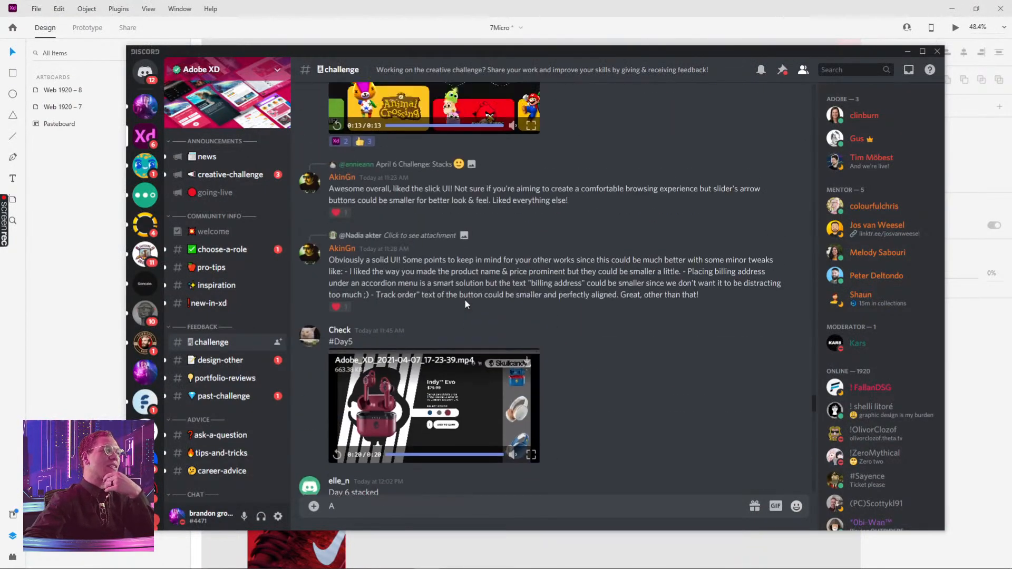
scroll(451, 295, "up", 15)
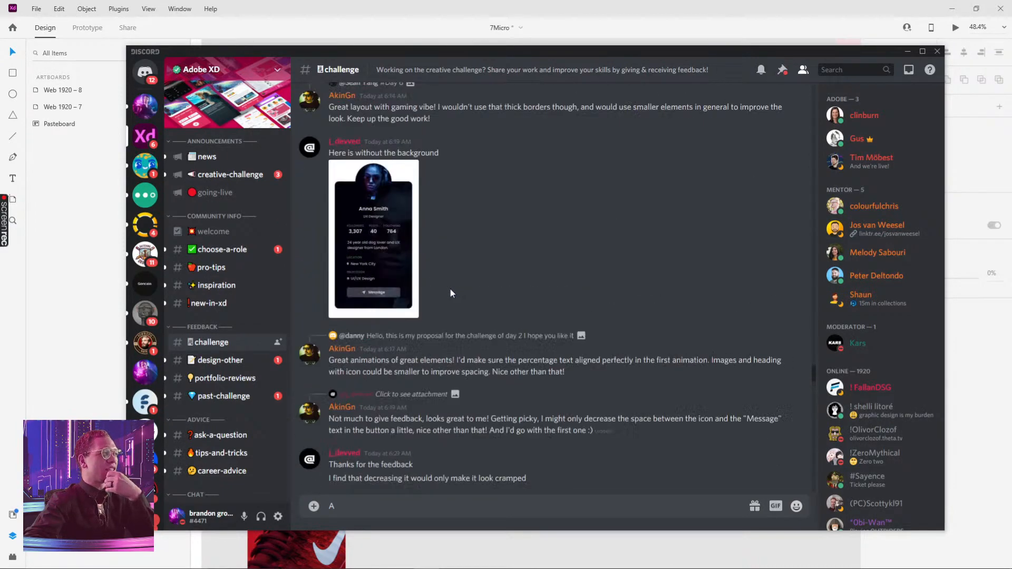
scroll(445, 307, "up", 15)
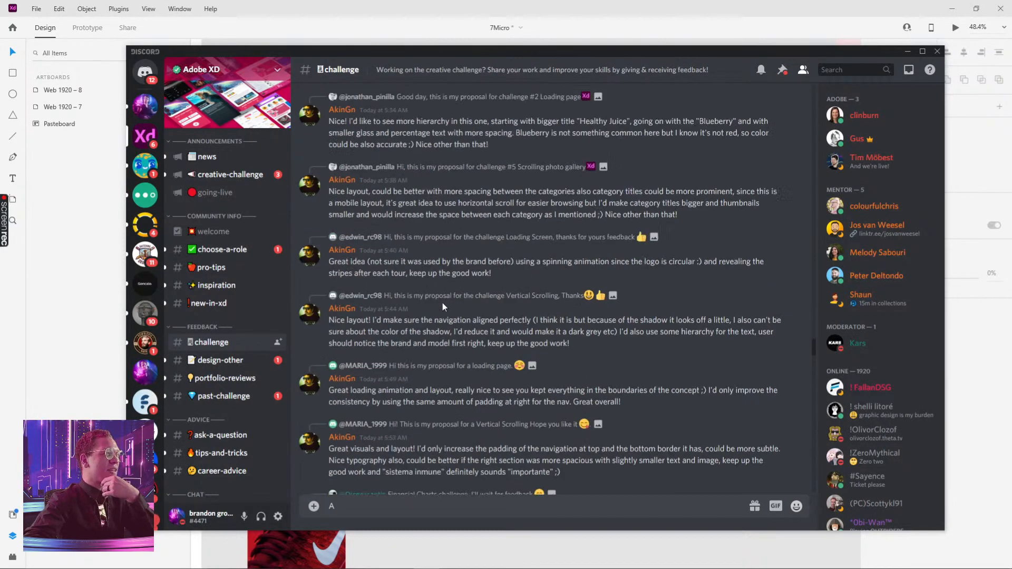
scroll(452, 306, "up", 15)
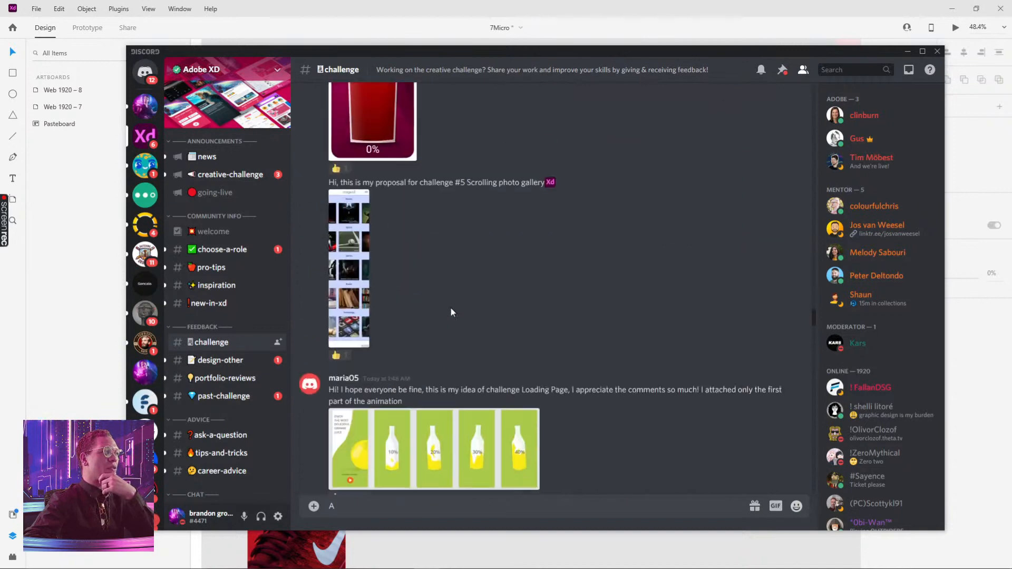
scroll(451, 321, "up", 15)
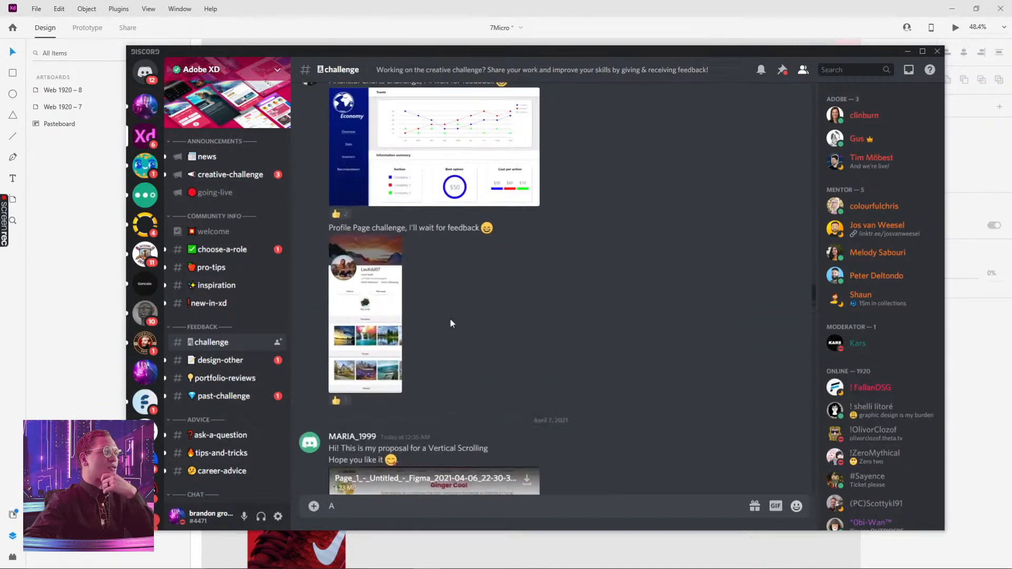
scroll(451, 318, "up", 11)
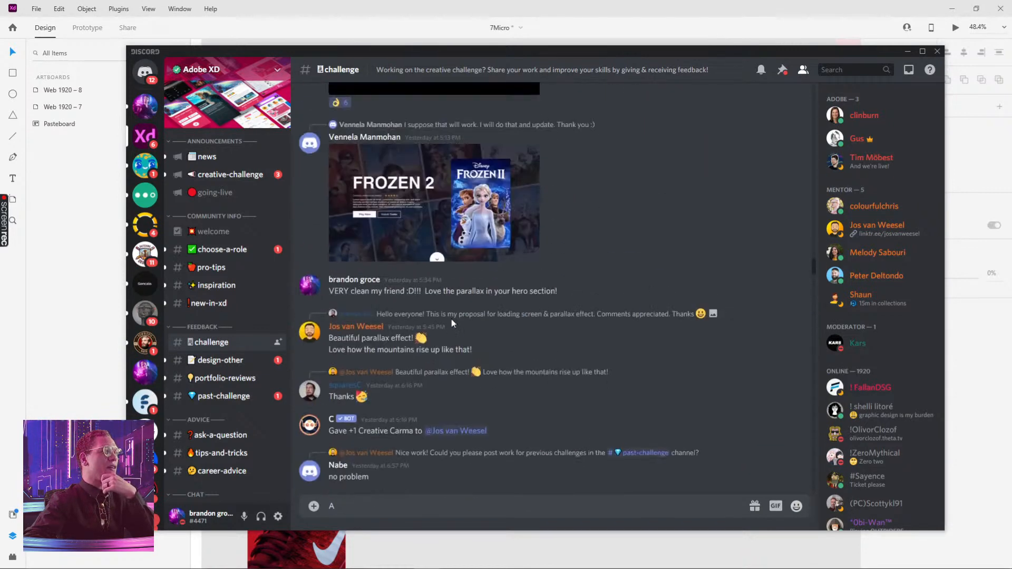
Scroll down again through the challenge channel's submissions and feedback
scroll(451, 316, "down", 11)
scroll(454, 319, "down", 15)
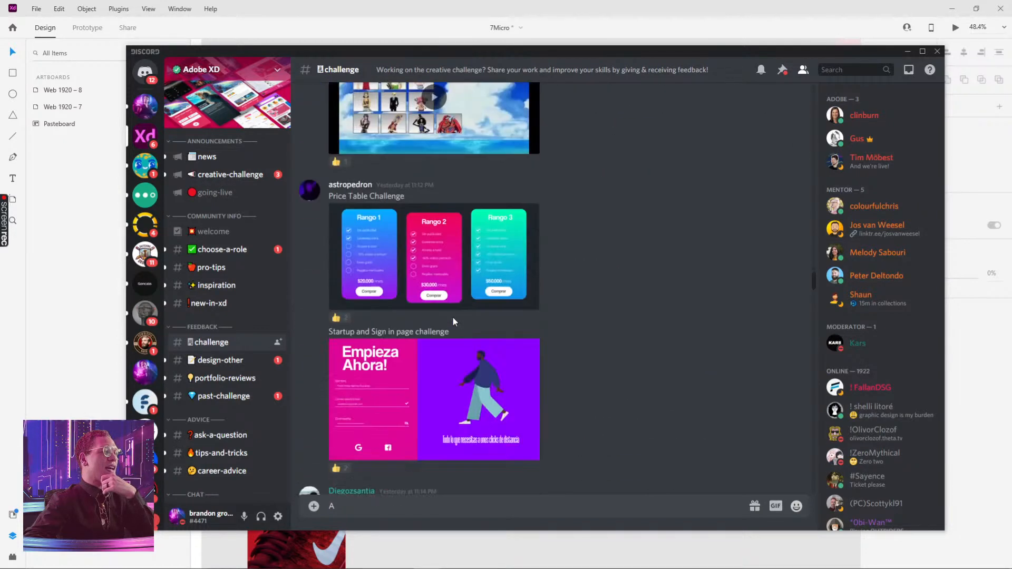
scroll(456, 319, "down", 10)
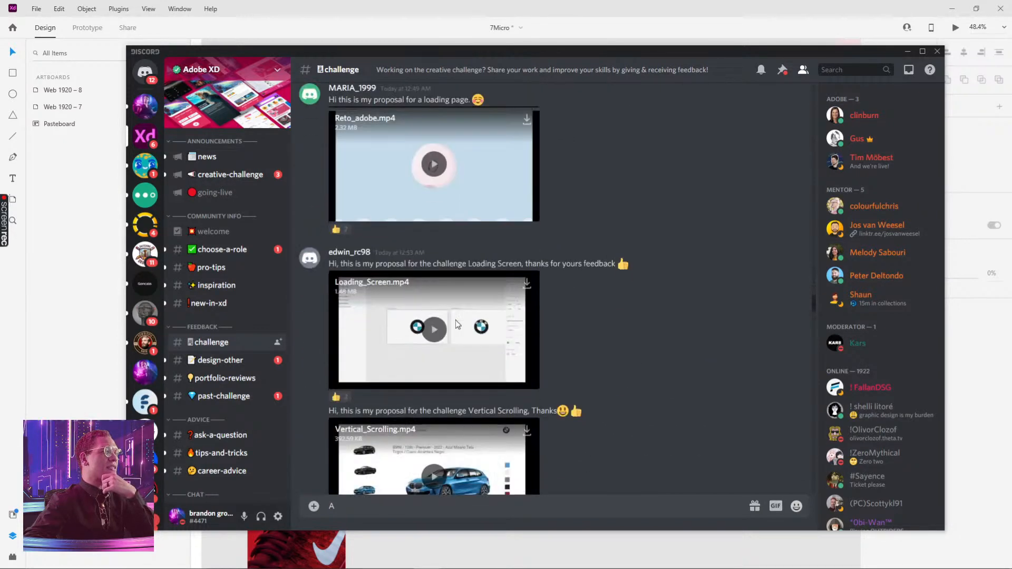
scroll(456, 319, "down", 12)
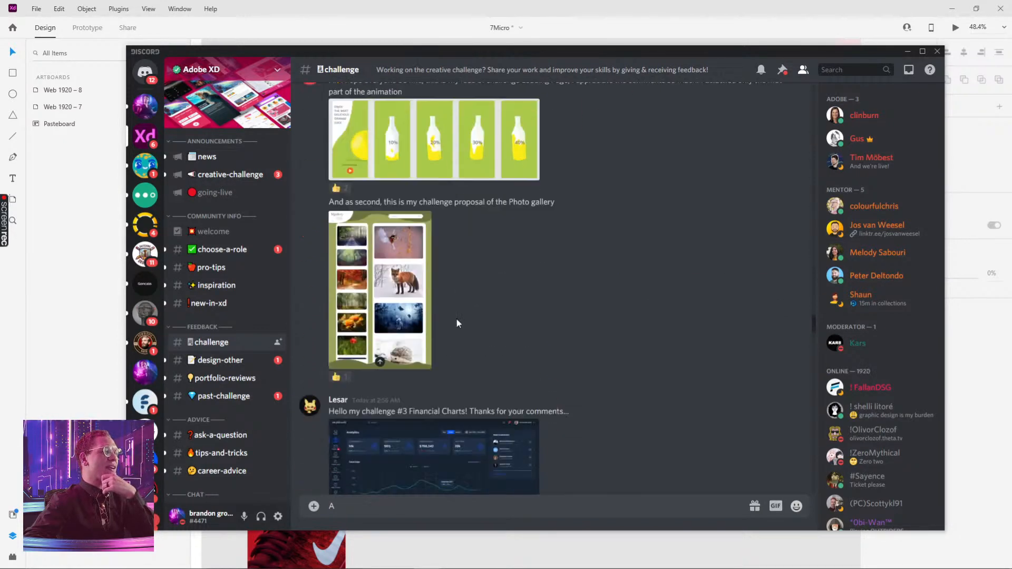
scroll(460, 323, "down", 12)
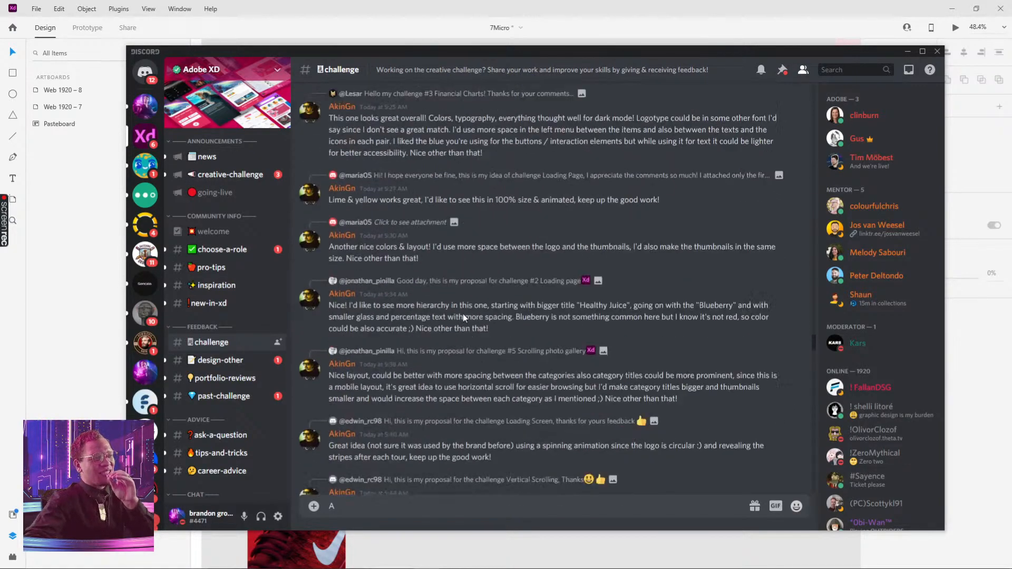
scroll(463, 306, "down", 12)
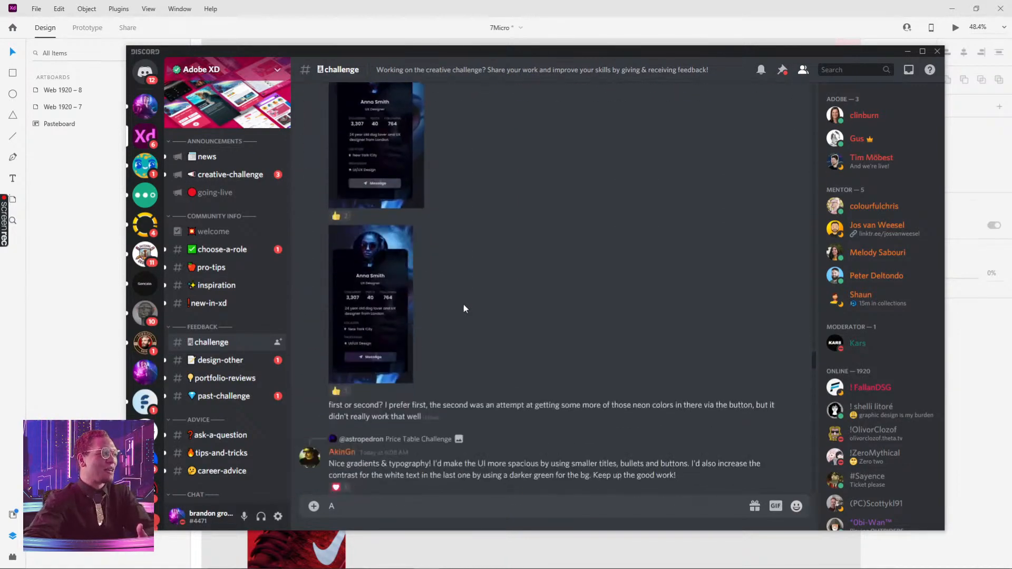
scroll(464, 309, "down", 12)
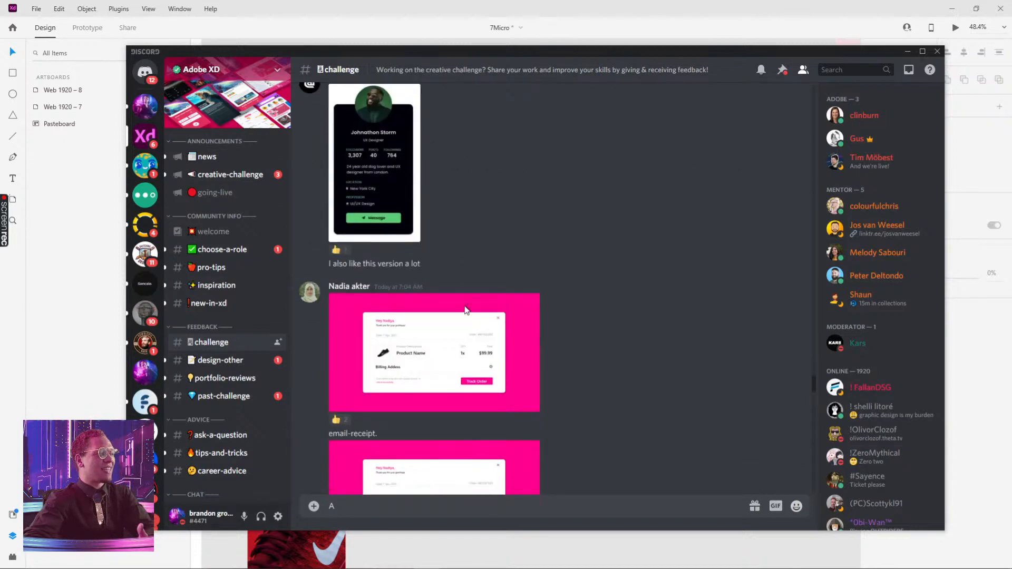
scroll(464, 310, "down", 12)
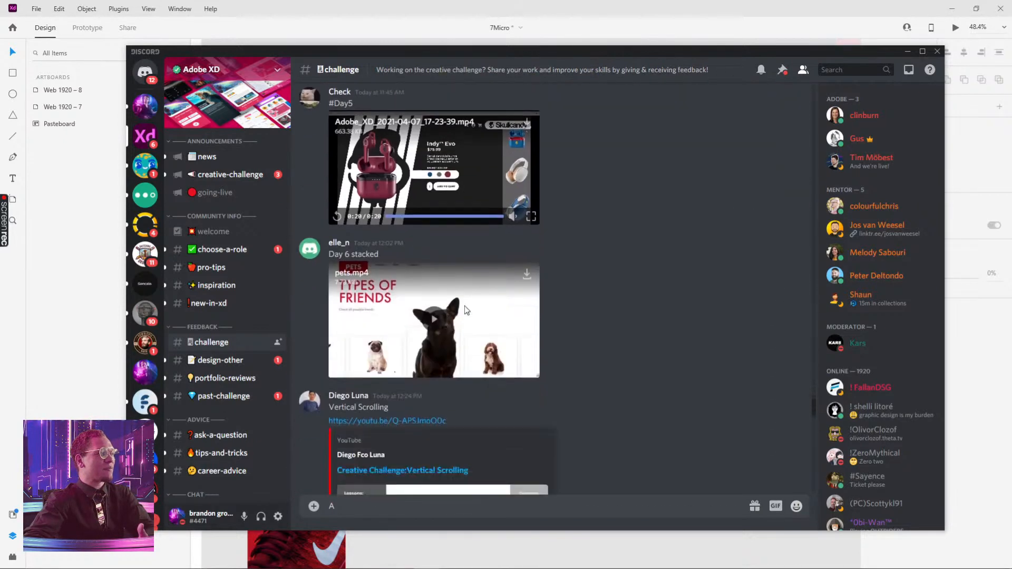
scroll(464, 310, "down", 12)
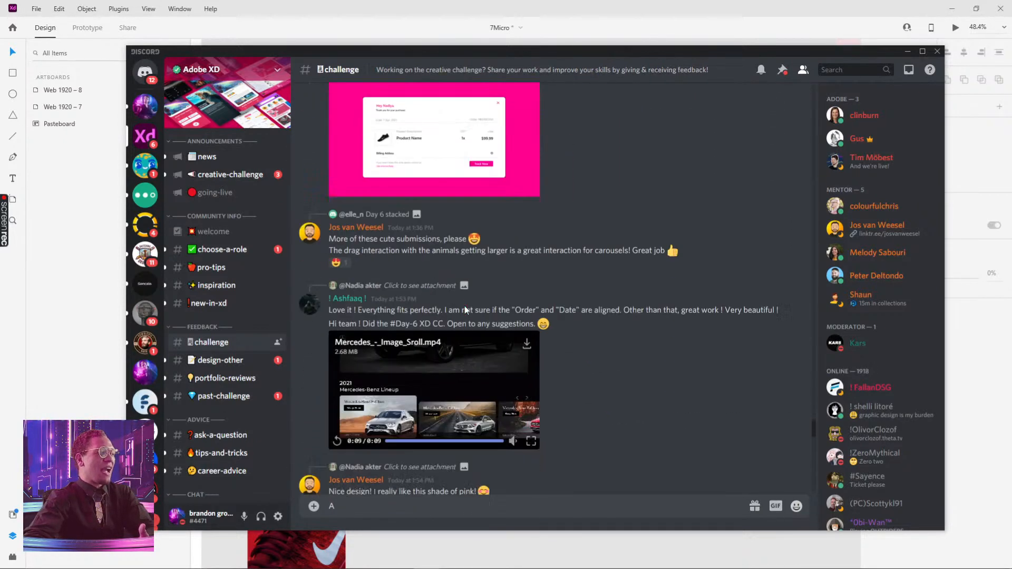
scroll(466, 310, "down", 12)
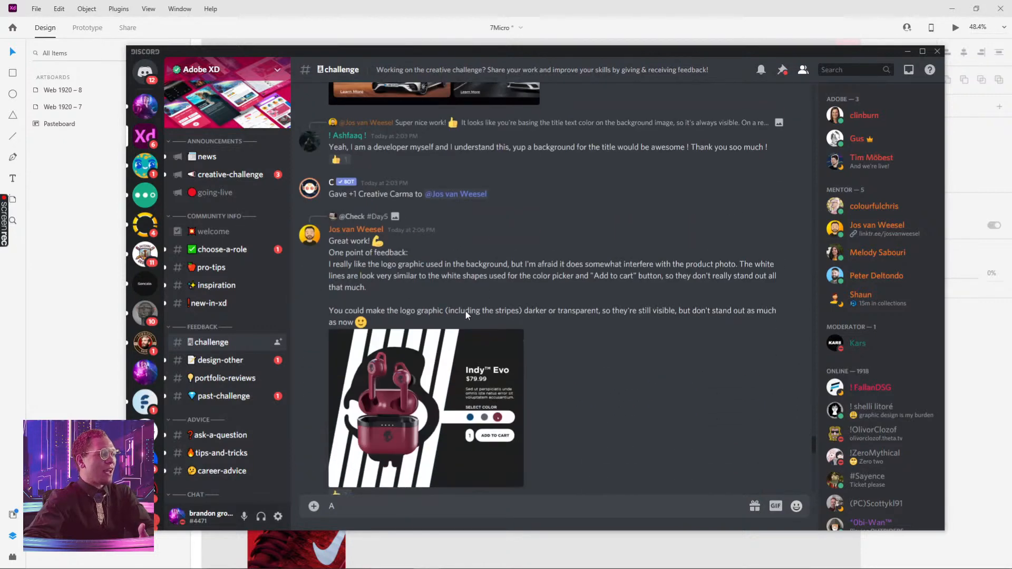
scroll(467, 309, "down", 8)
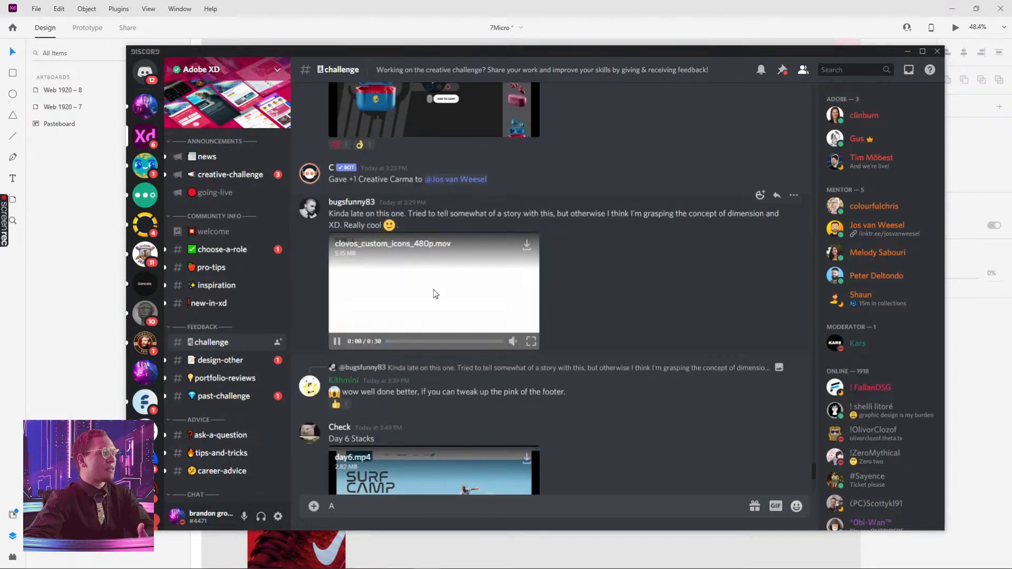
Watch the clovos_custom_icons_480p Among Us submission full screen and return to the channel
left_click(531, 342)
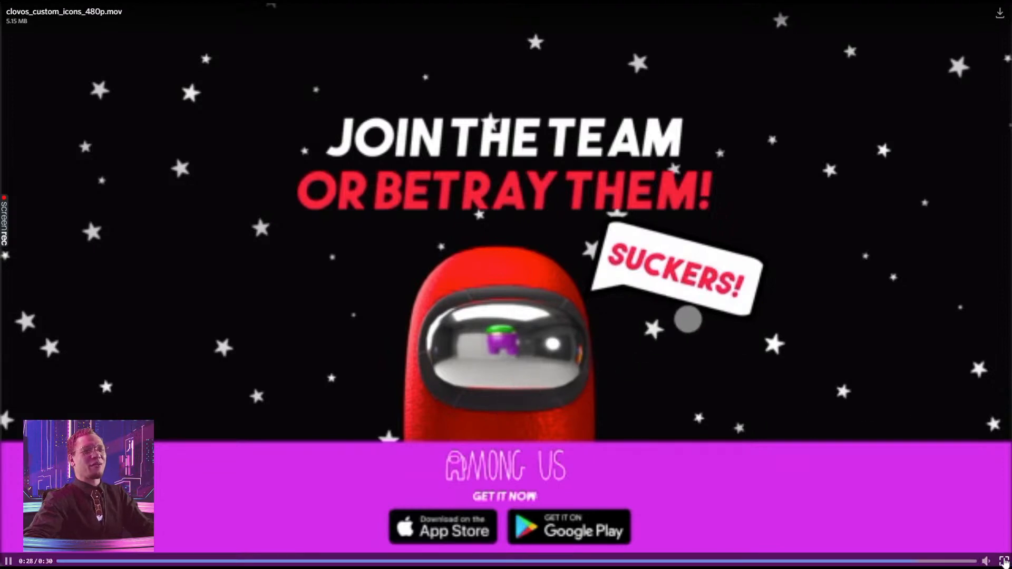
left_click(1003, 562)
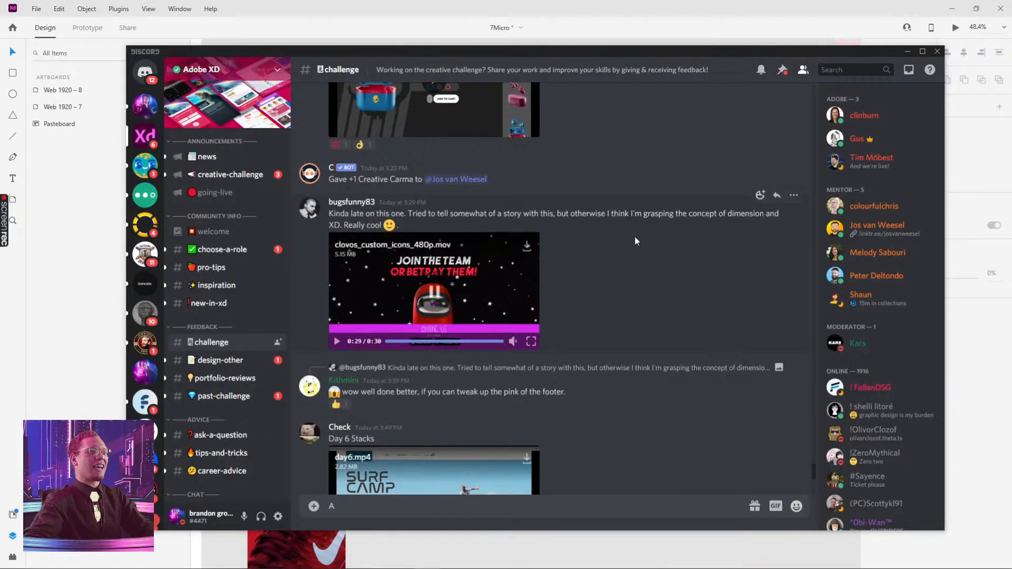
scroll(635, 240, "down", 3)
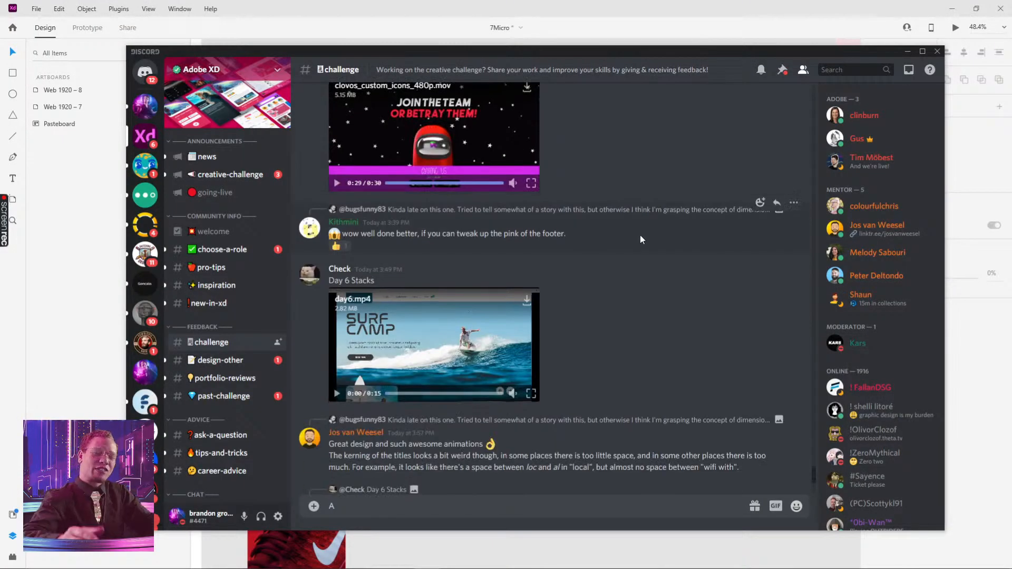